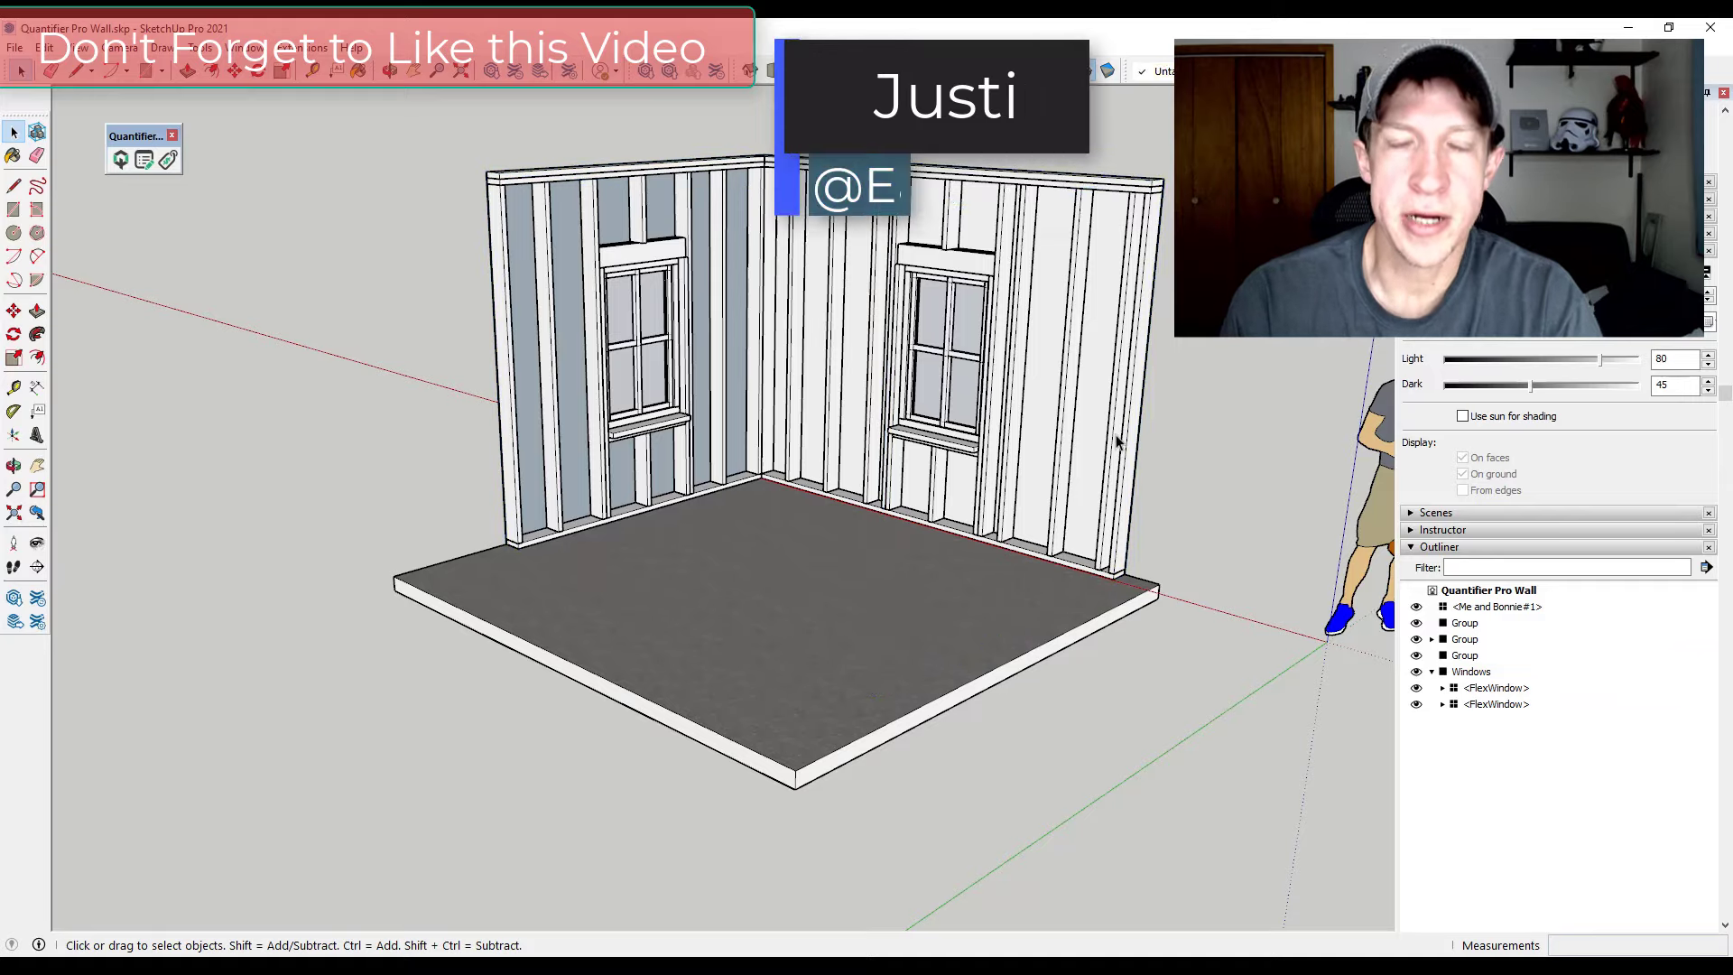
Examine the framed walls and window openings of the model from several angles.
middle_drag(1257, 443, 841, 413)
scroll(842, 414, up, 3)
scroll(842, 414, up, 3)
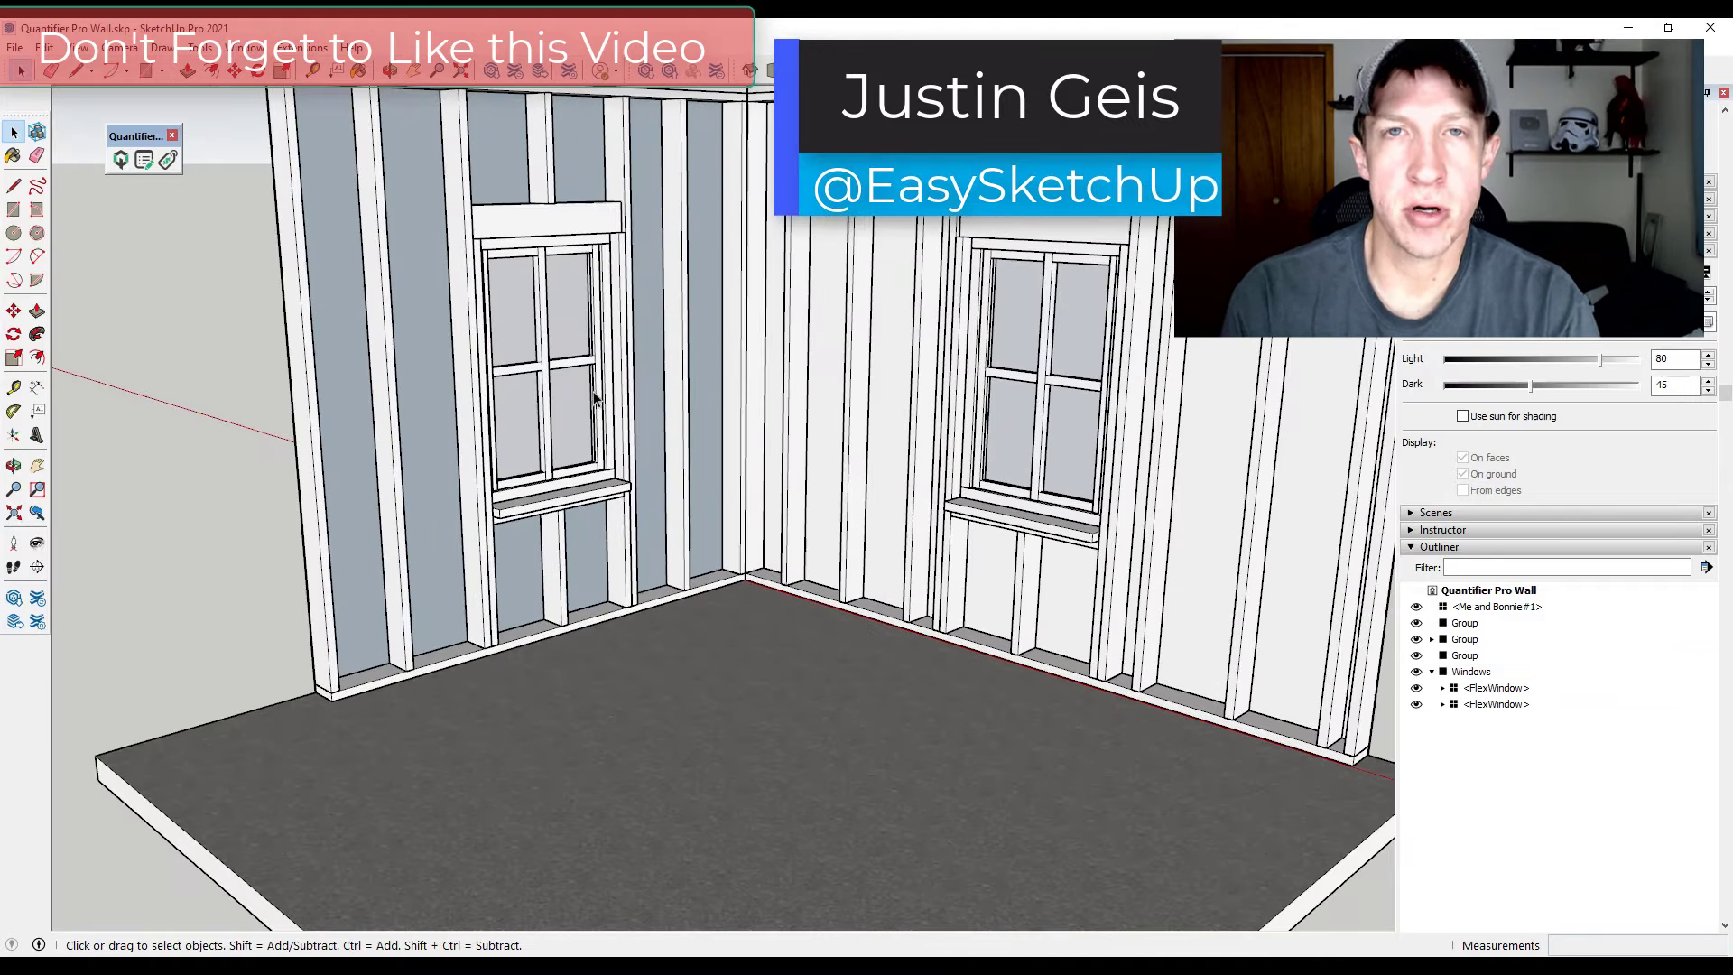
click(465, 514)
scroll(840, 437, down, 5)
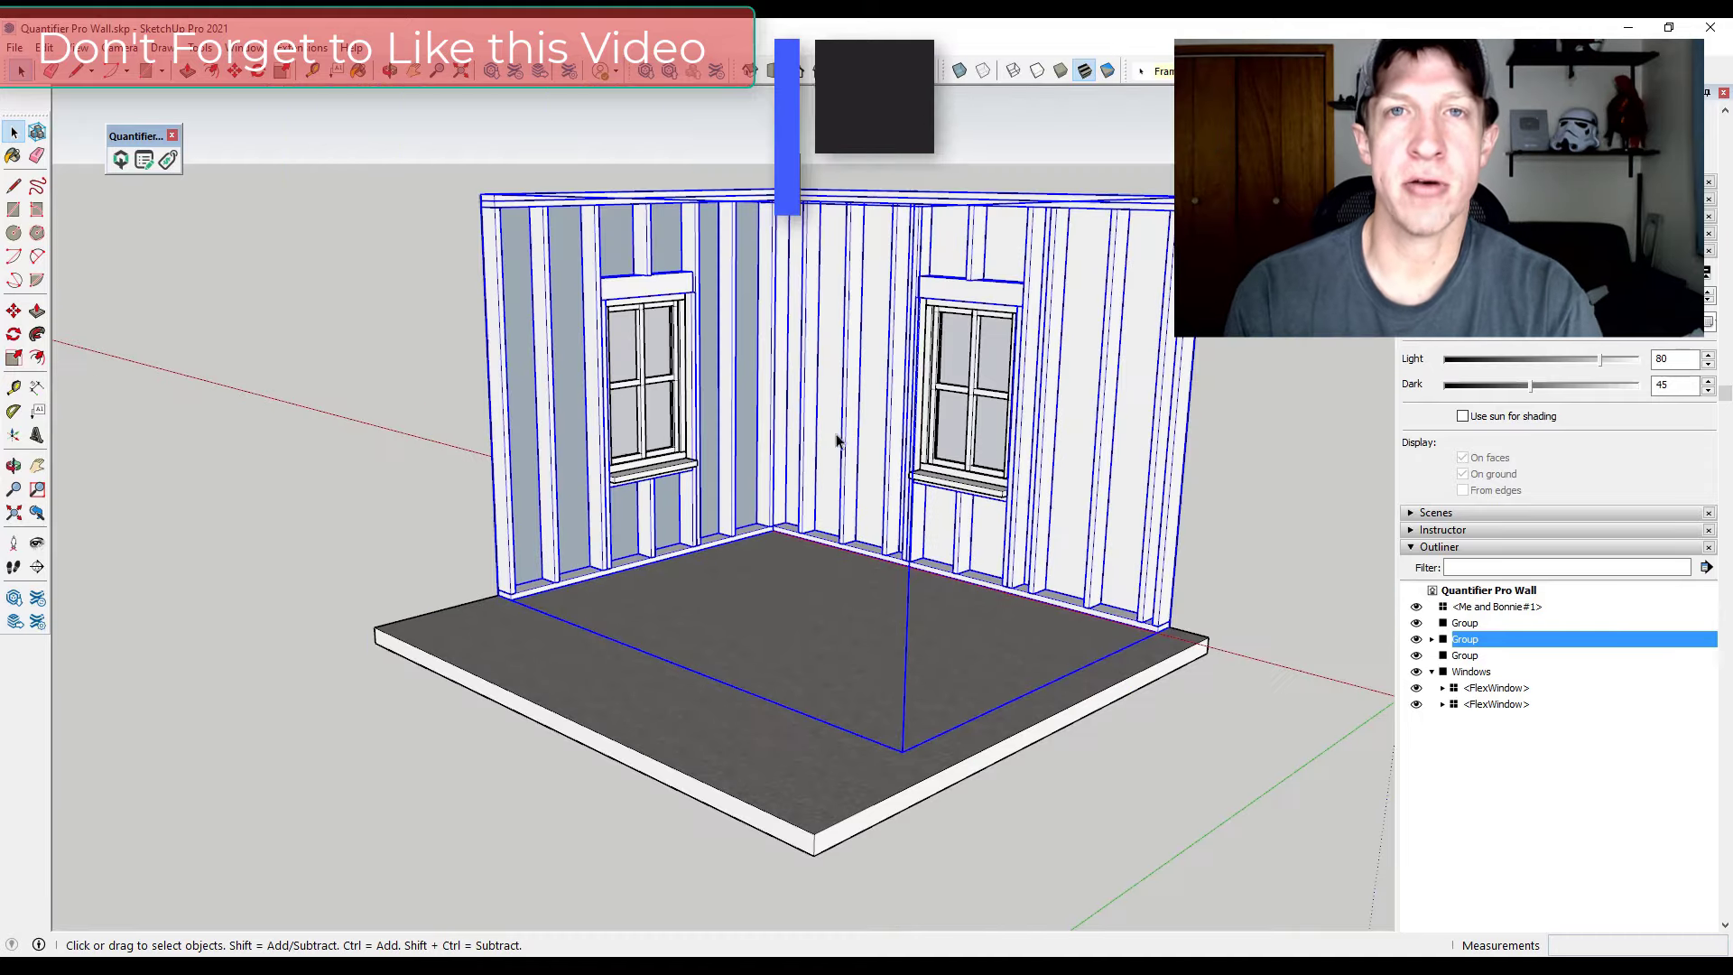
scroll(840, 437, up, 2)
middle_drag(939, 379, 986, 340)
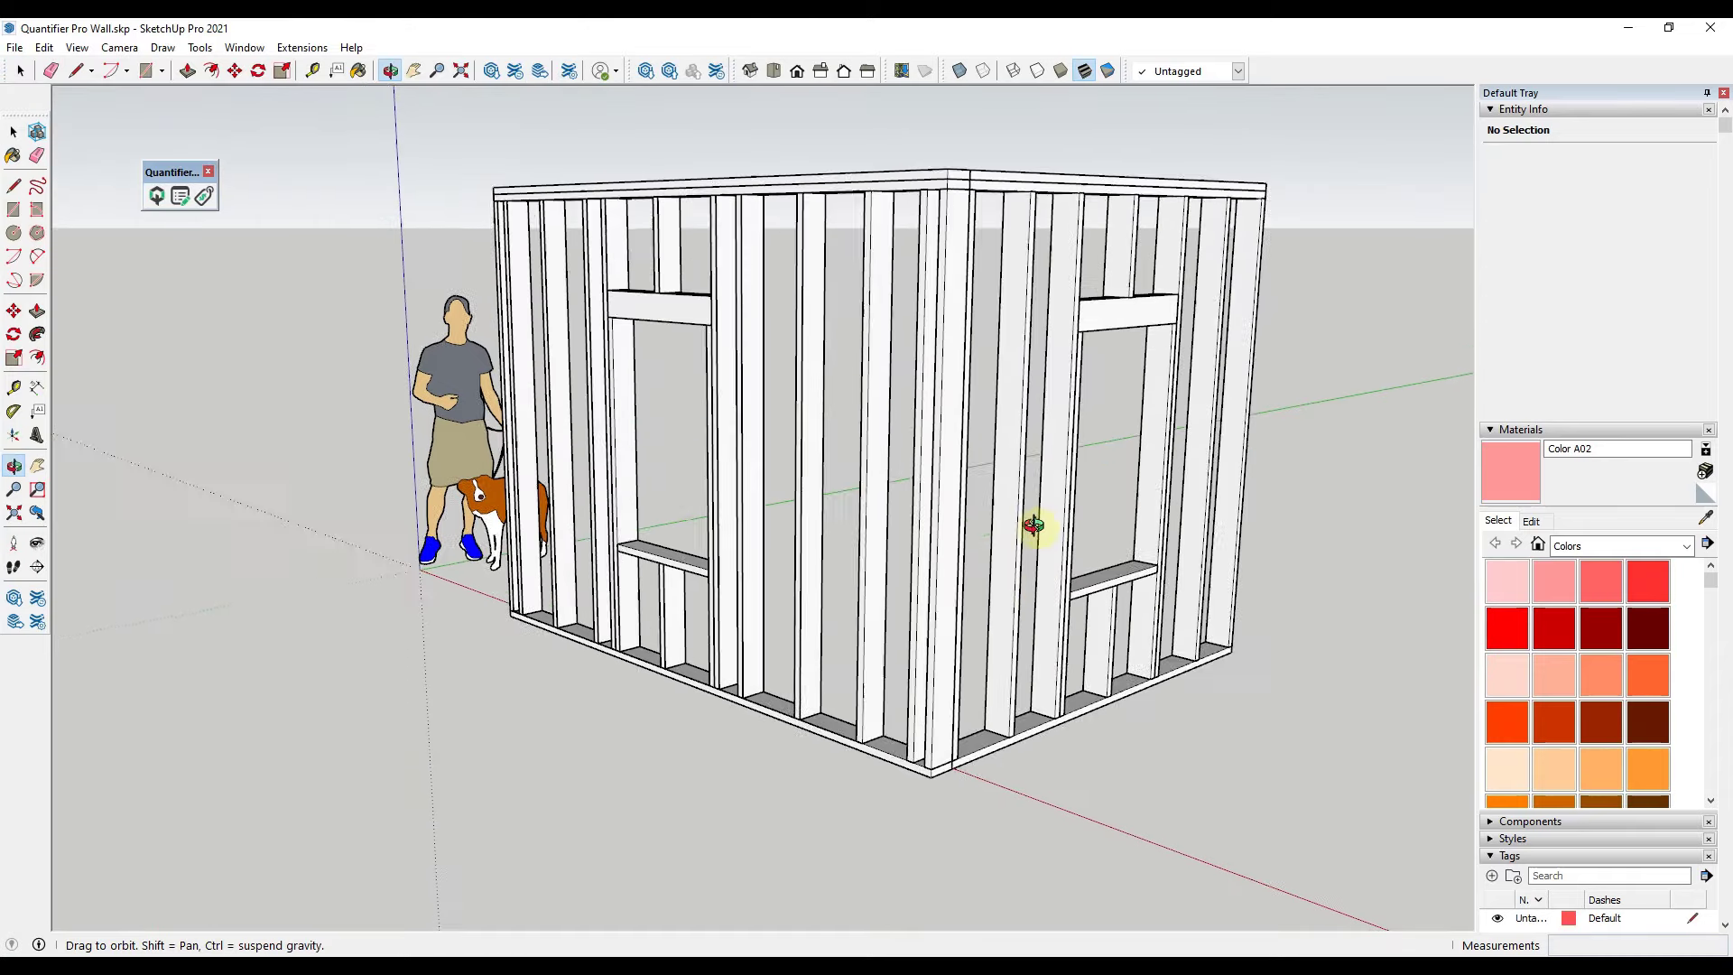
middle_drag(1033, 523, 740, 406)
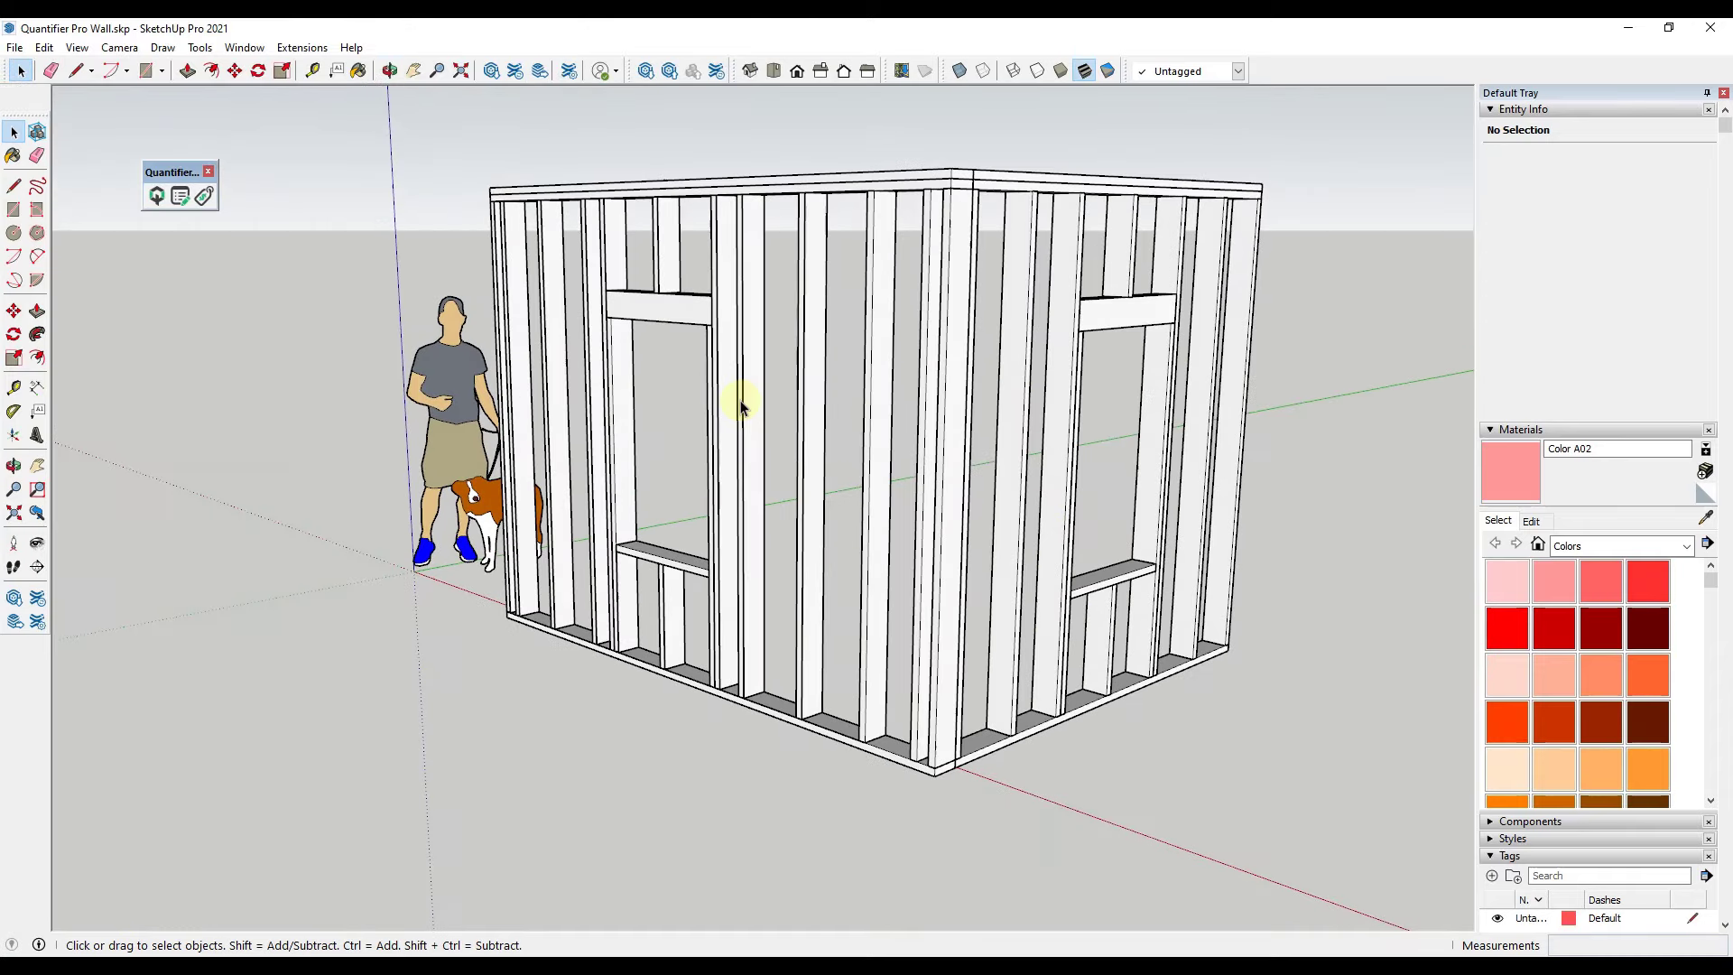
middle_drag(1013, 696, 853, 546)
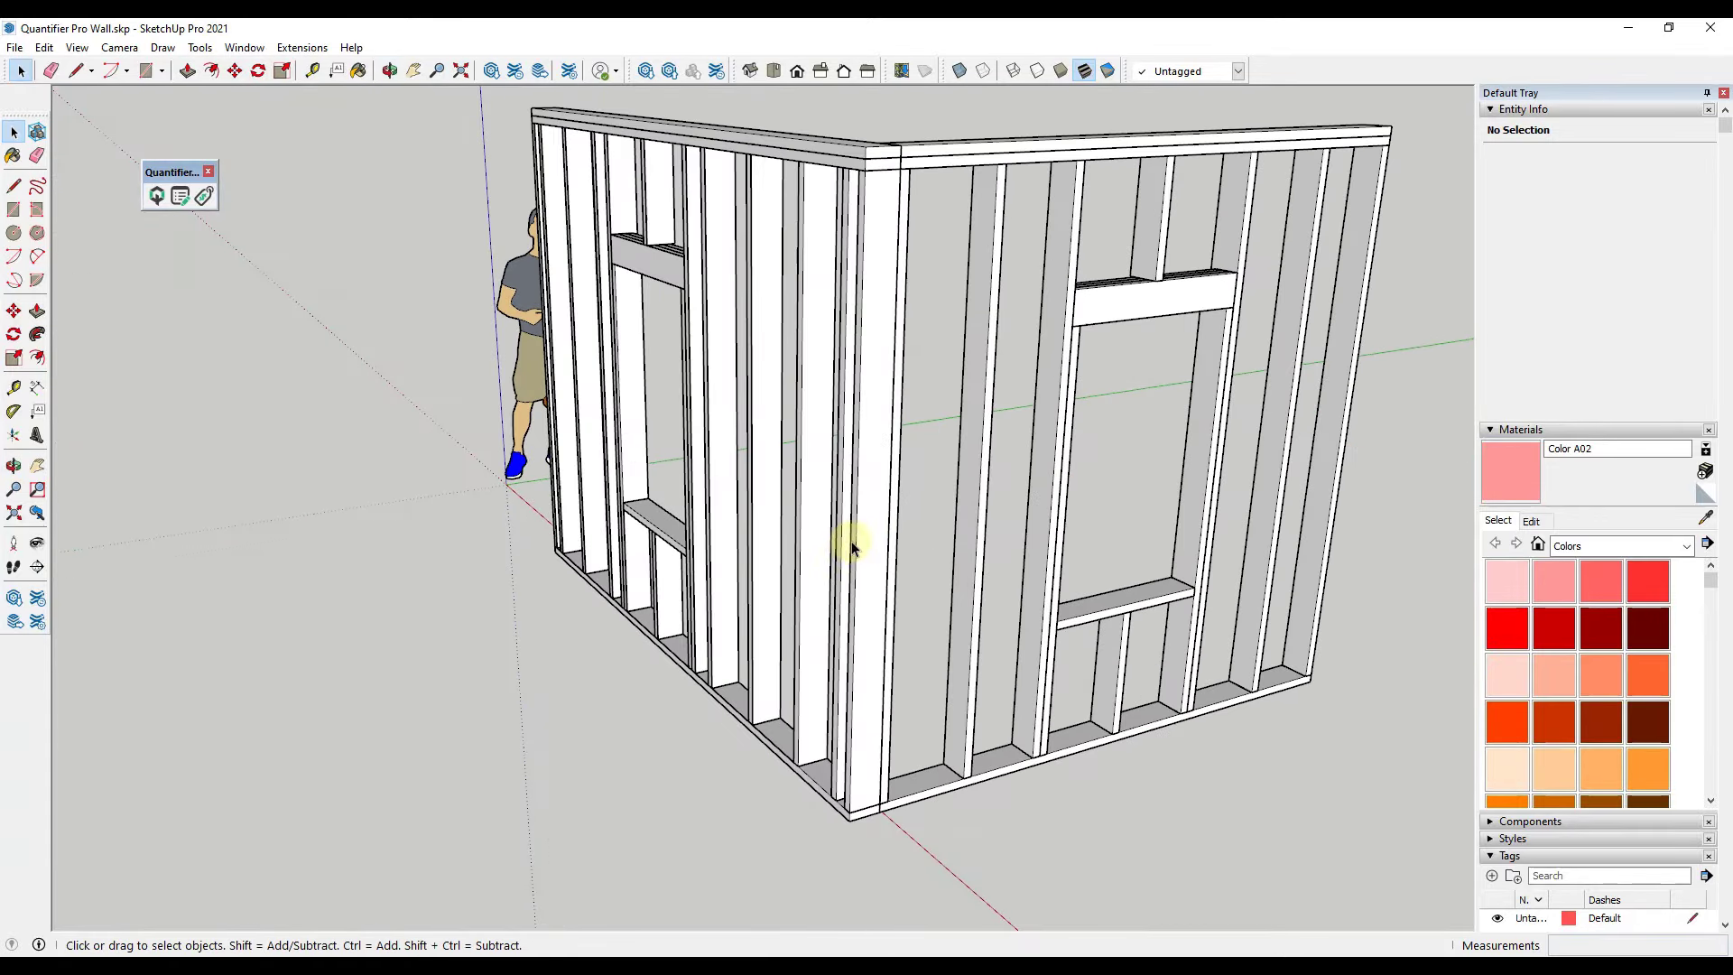
scroll(853, 546, down, 2)
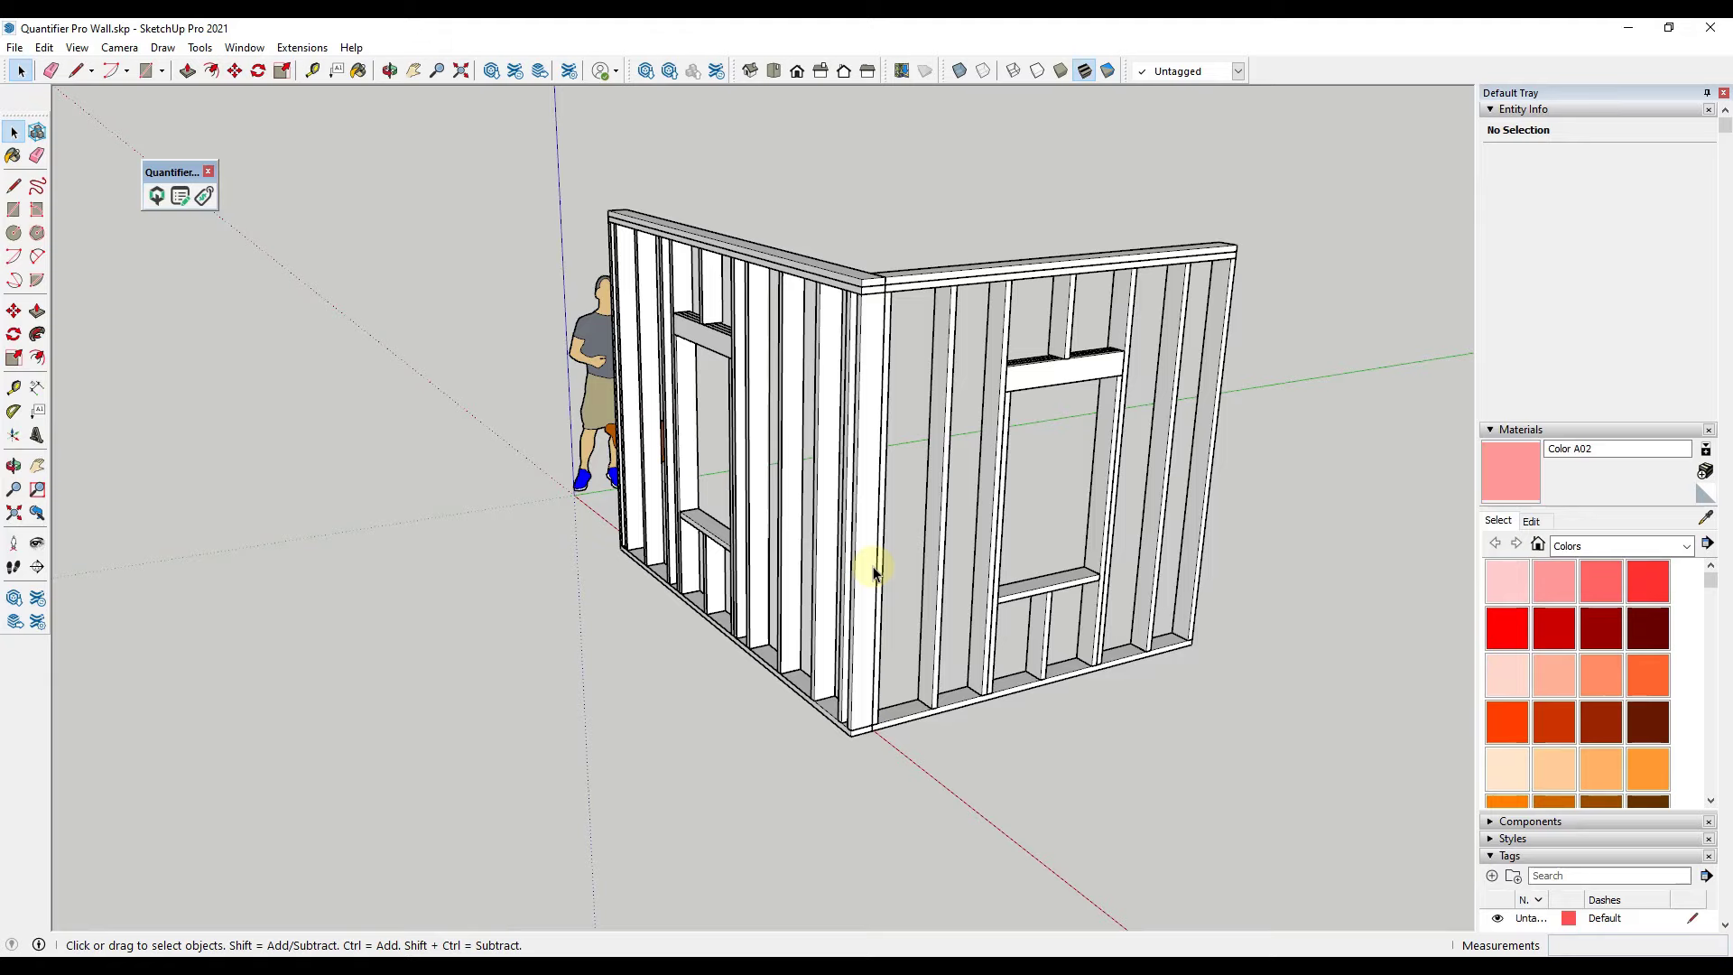
middle_drag(658, 457, 960, 440)
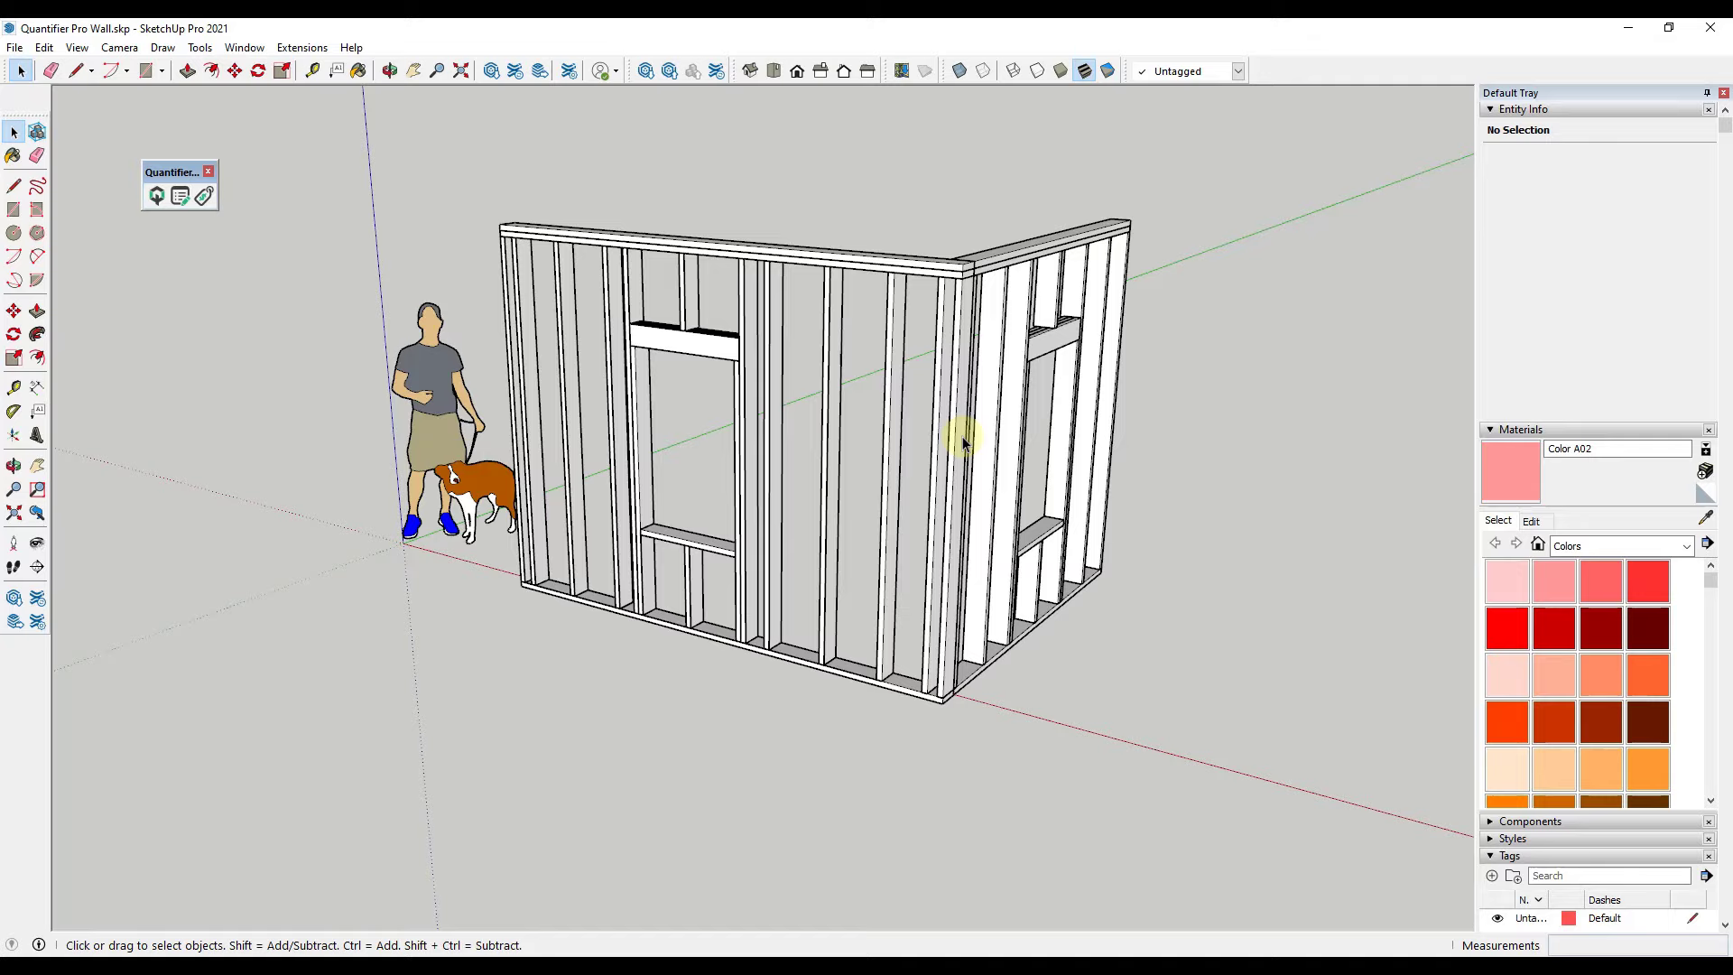
middle_drag(933, 470, 338, 280)
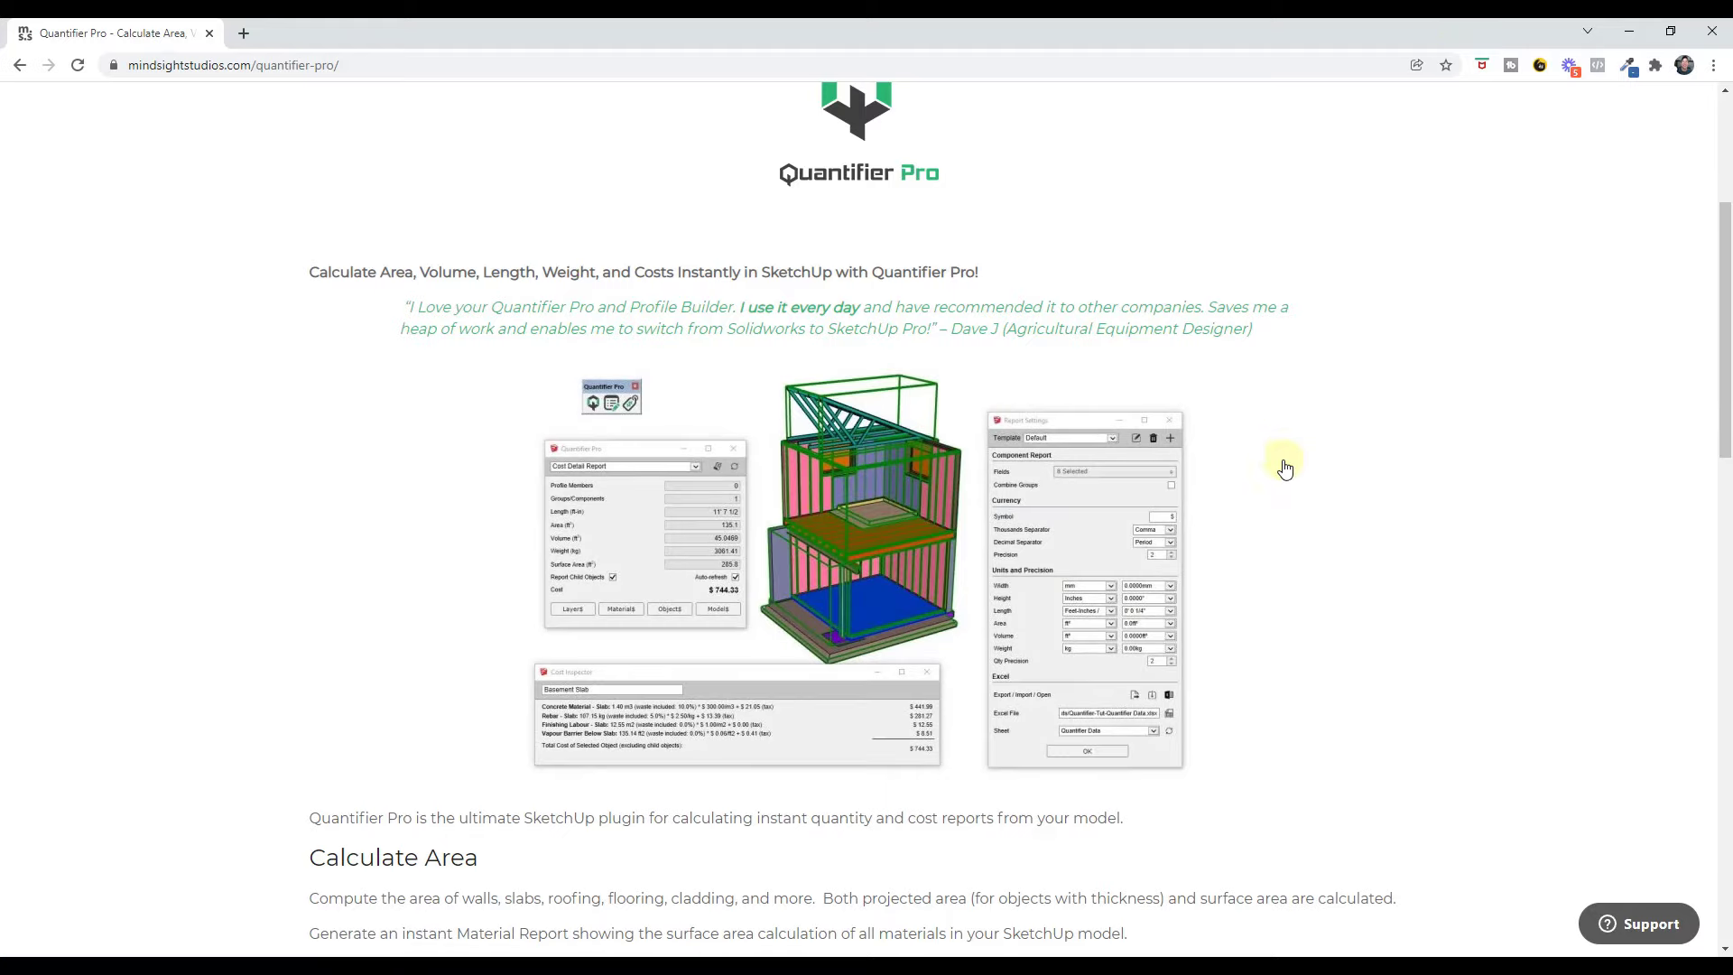
Look over the Quantifier Pro product page in the browser, and open Quantifier Pro in SketchUp.
scroll(1263, 474, up, 4)
scroll(939, 469, down, 3)
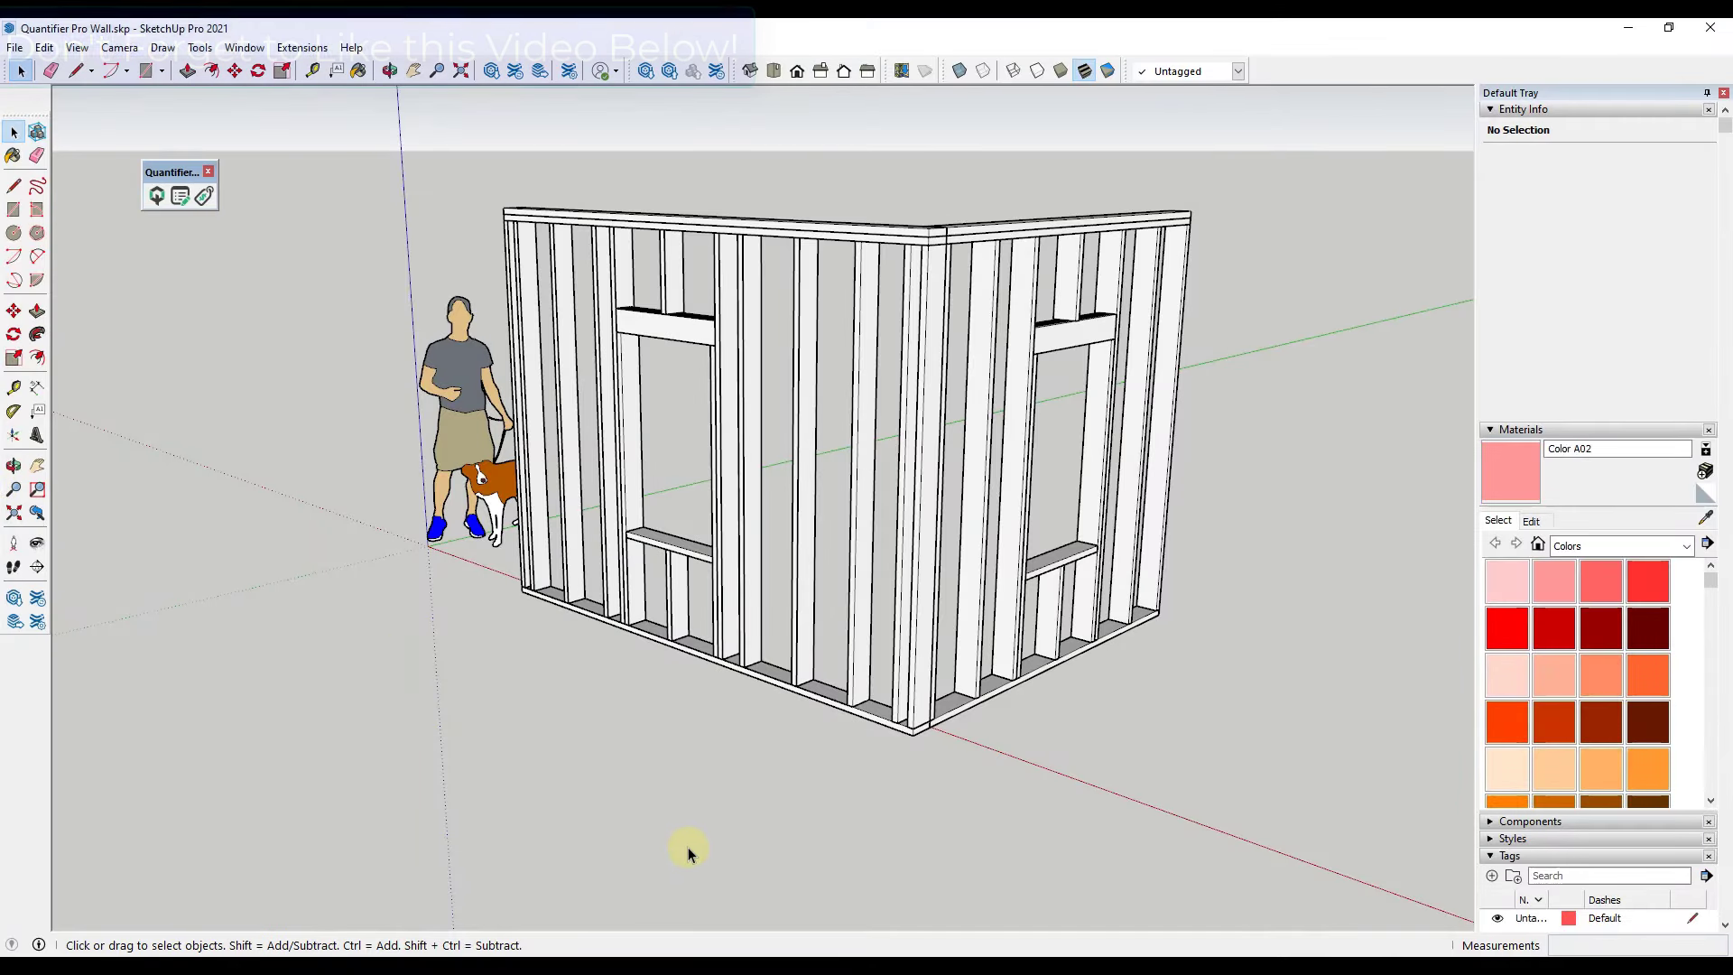
click(157, 196)
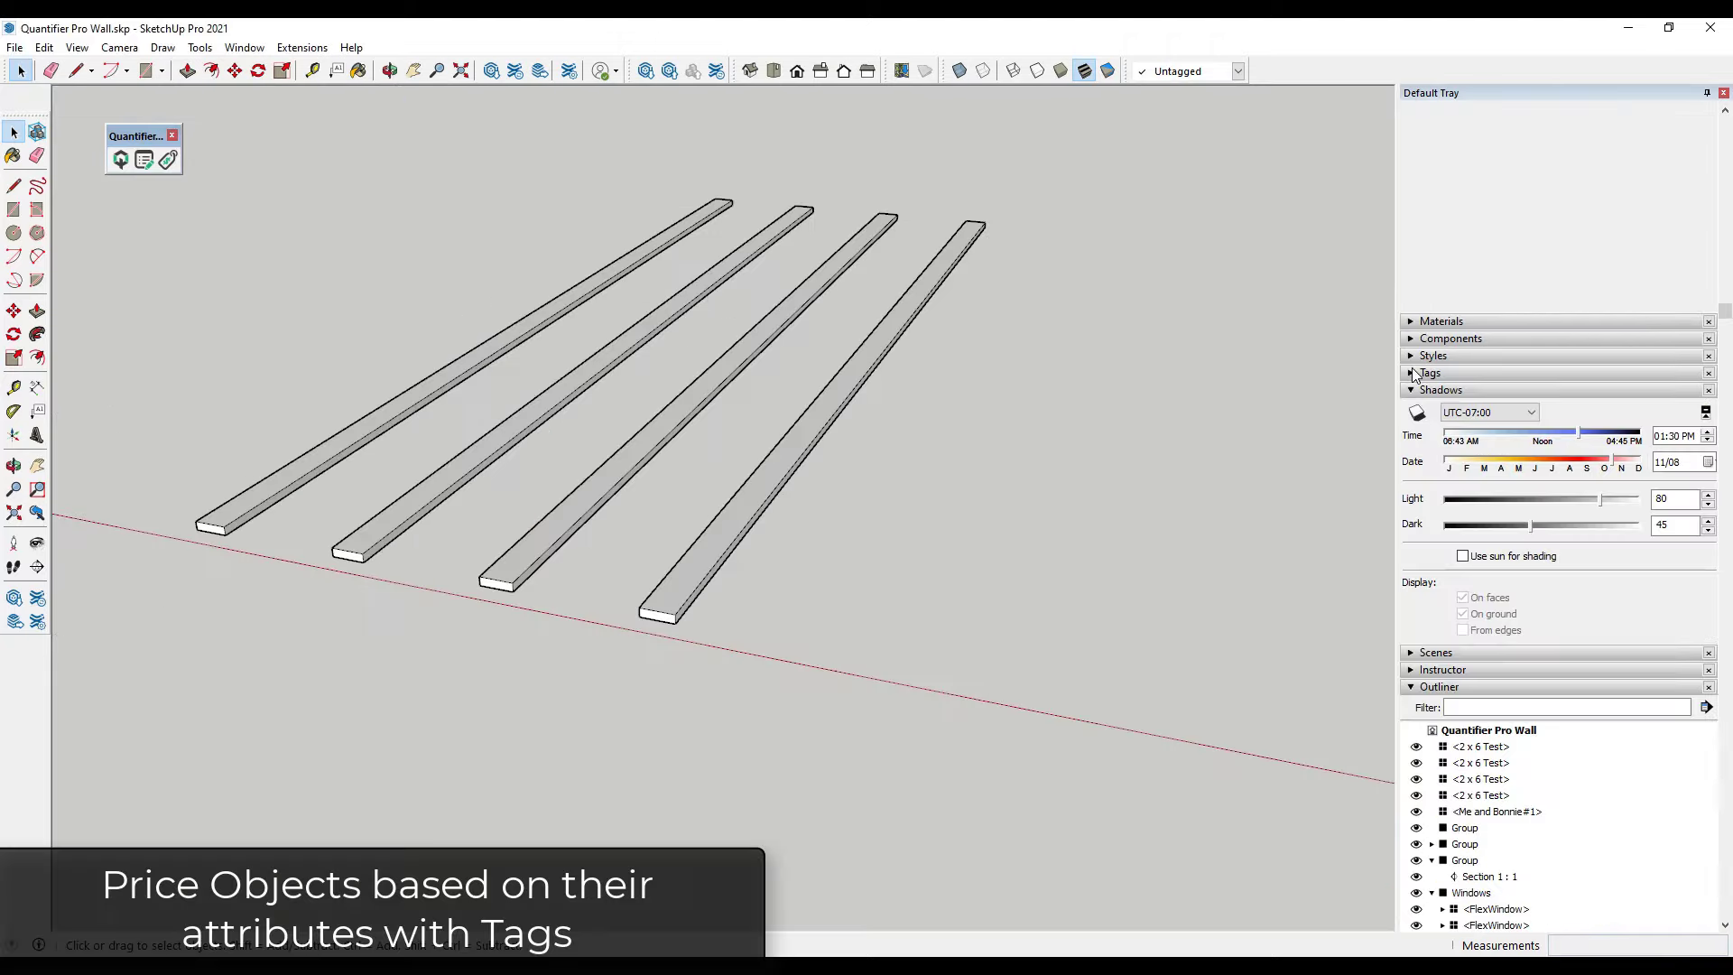
Create a new tag named Framing Example.
click(1413, 373)
click(1413, 393)
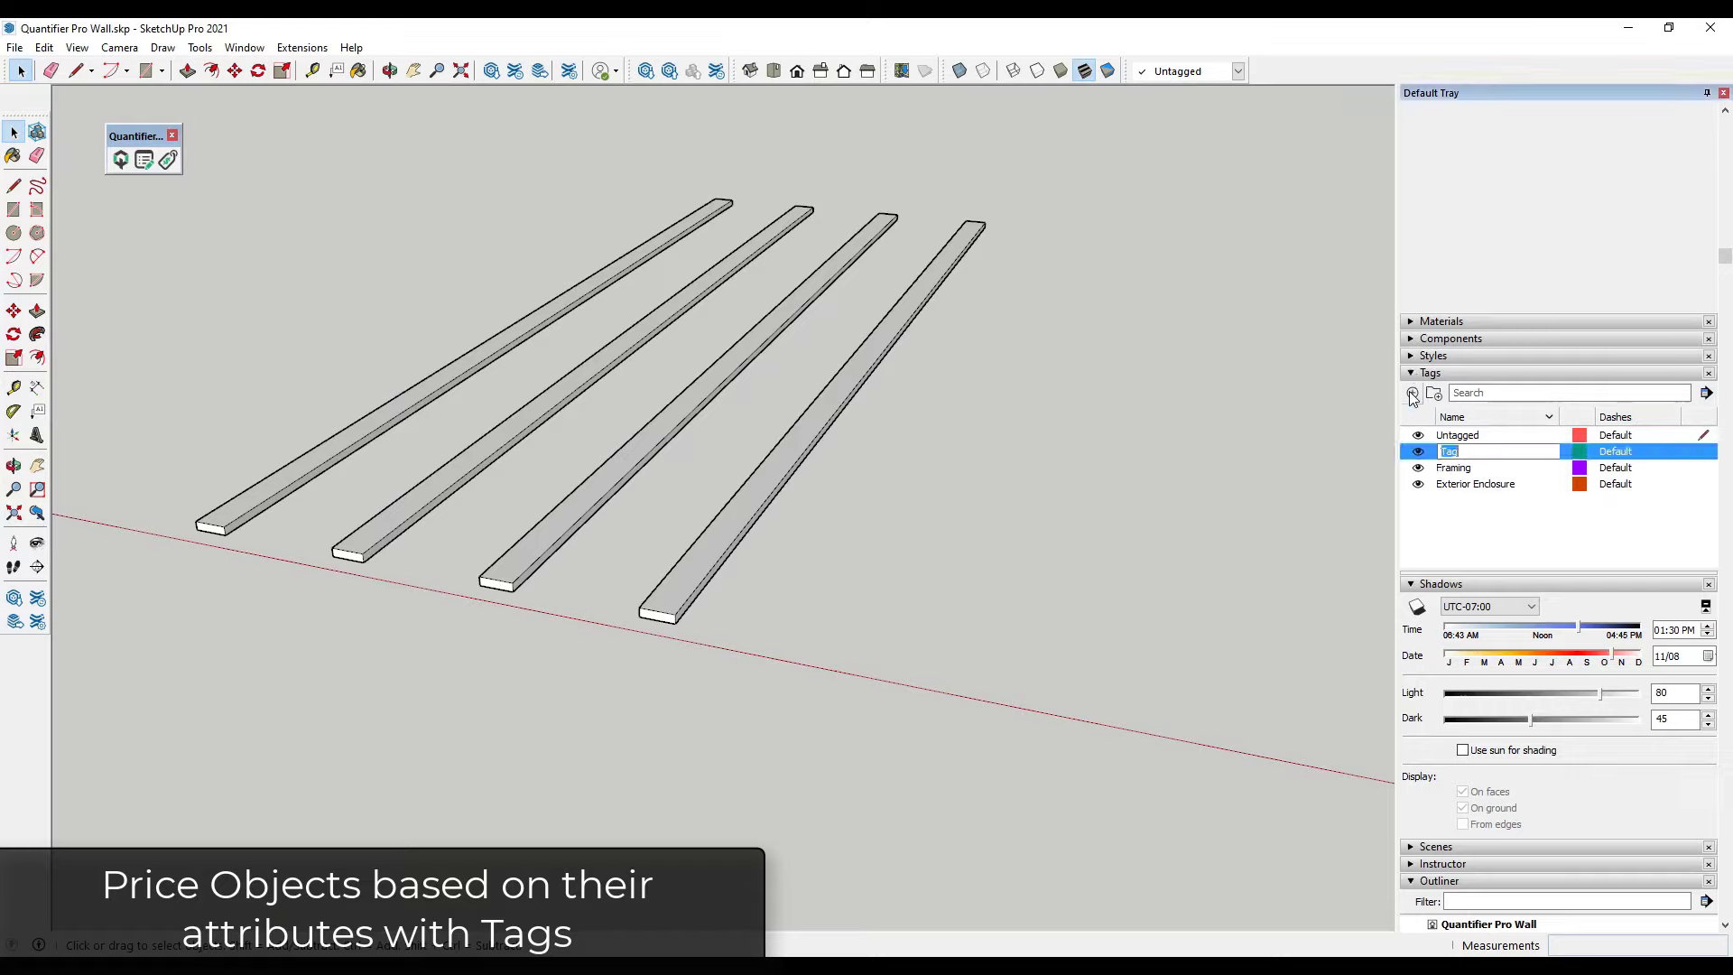
text(Framing Example)
key(Return)
Assign the Framing Example tag to all four boards.
drag(1069, 157, 191, 656)
click(1173, 71)
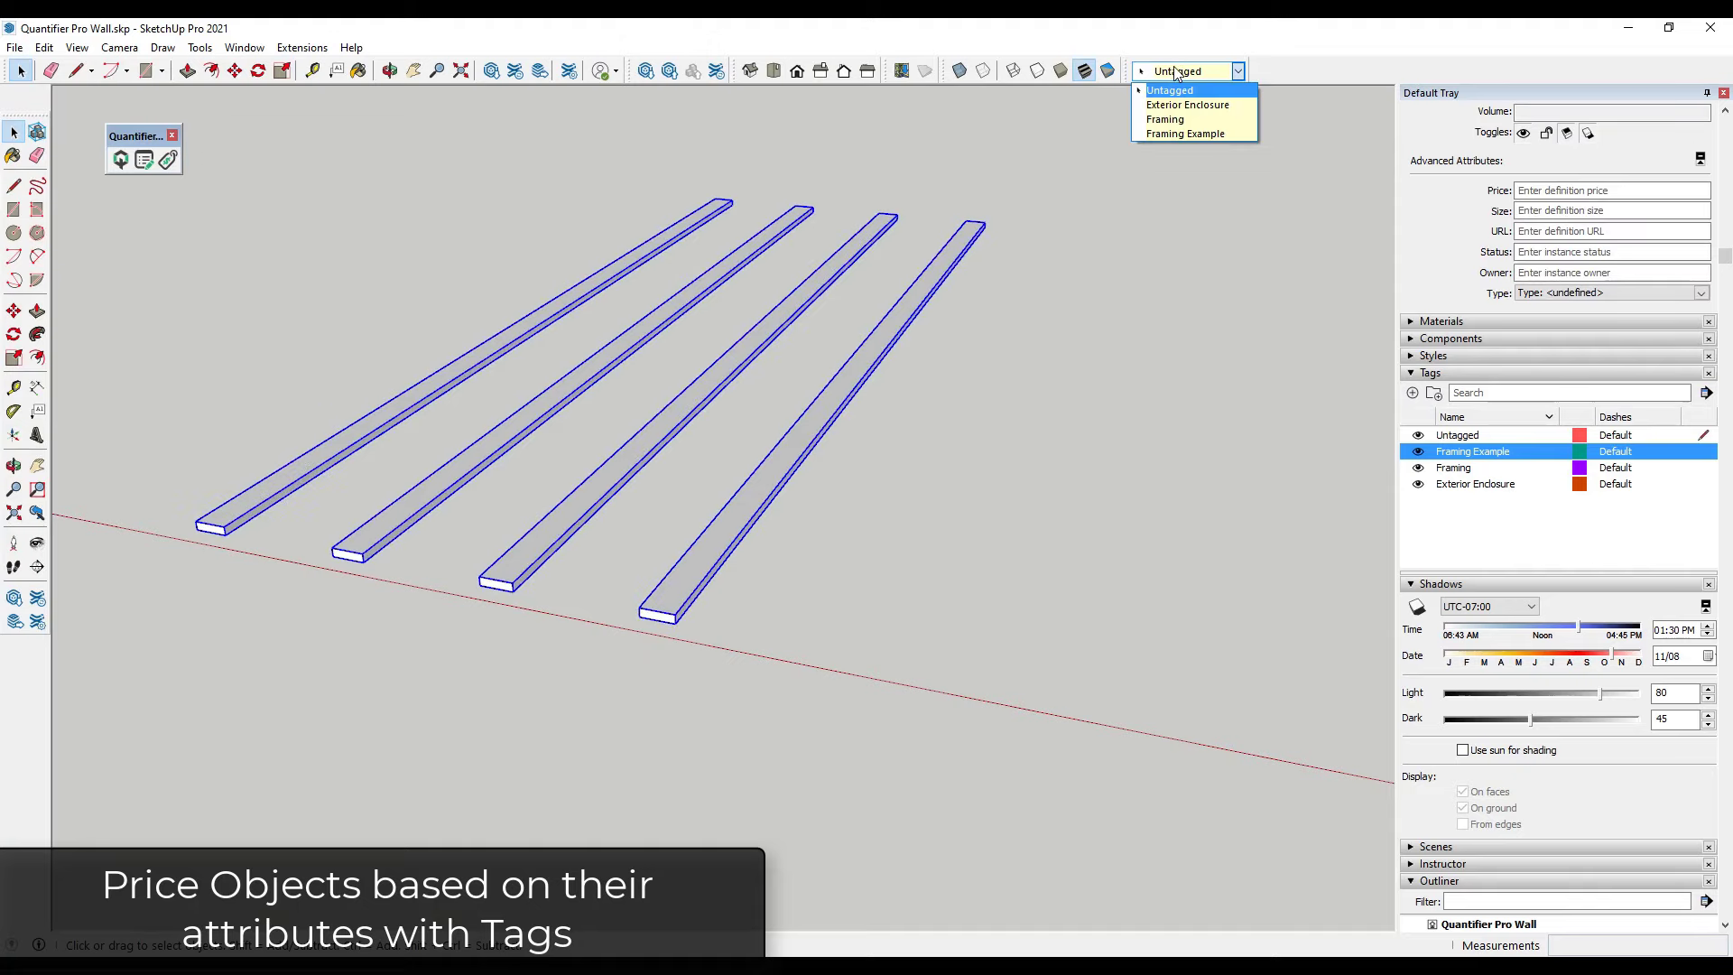
click(1177, 133)
Add a Quantifier Pro layer cost entry for Framing Example with a unit cost of 5 per ft and refresh the cost report.
click(120, 160)
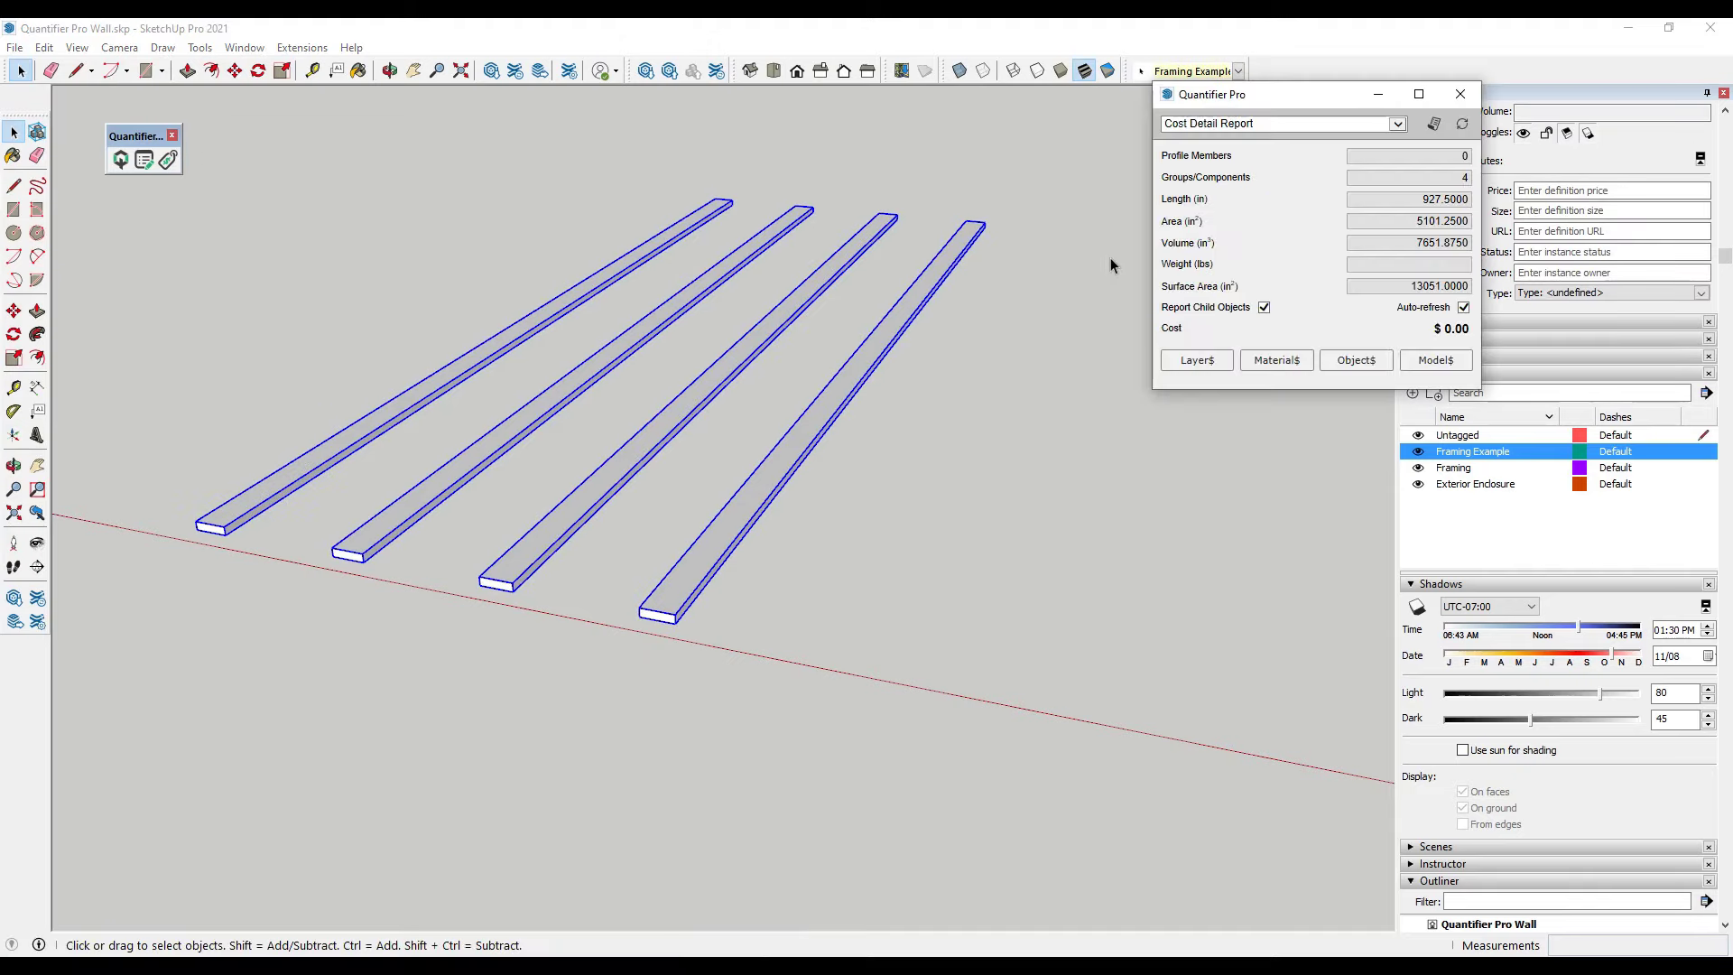
click(1195, 360)
click(307, 349)
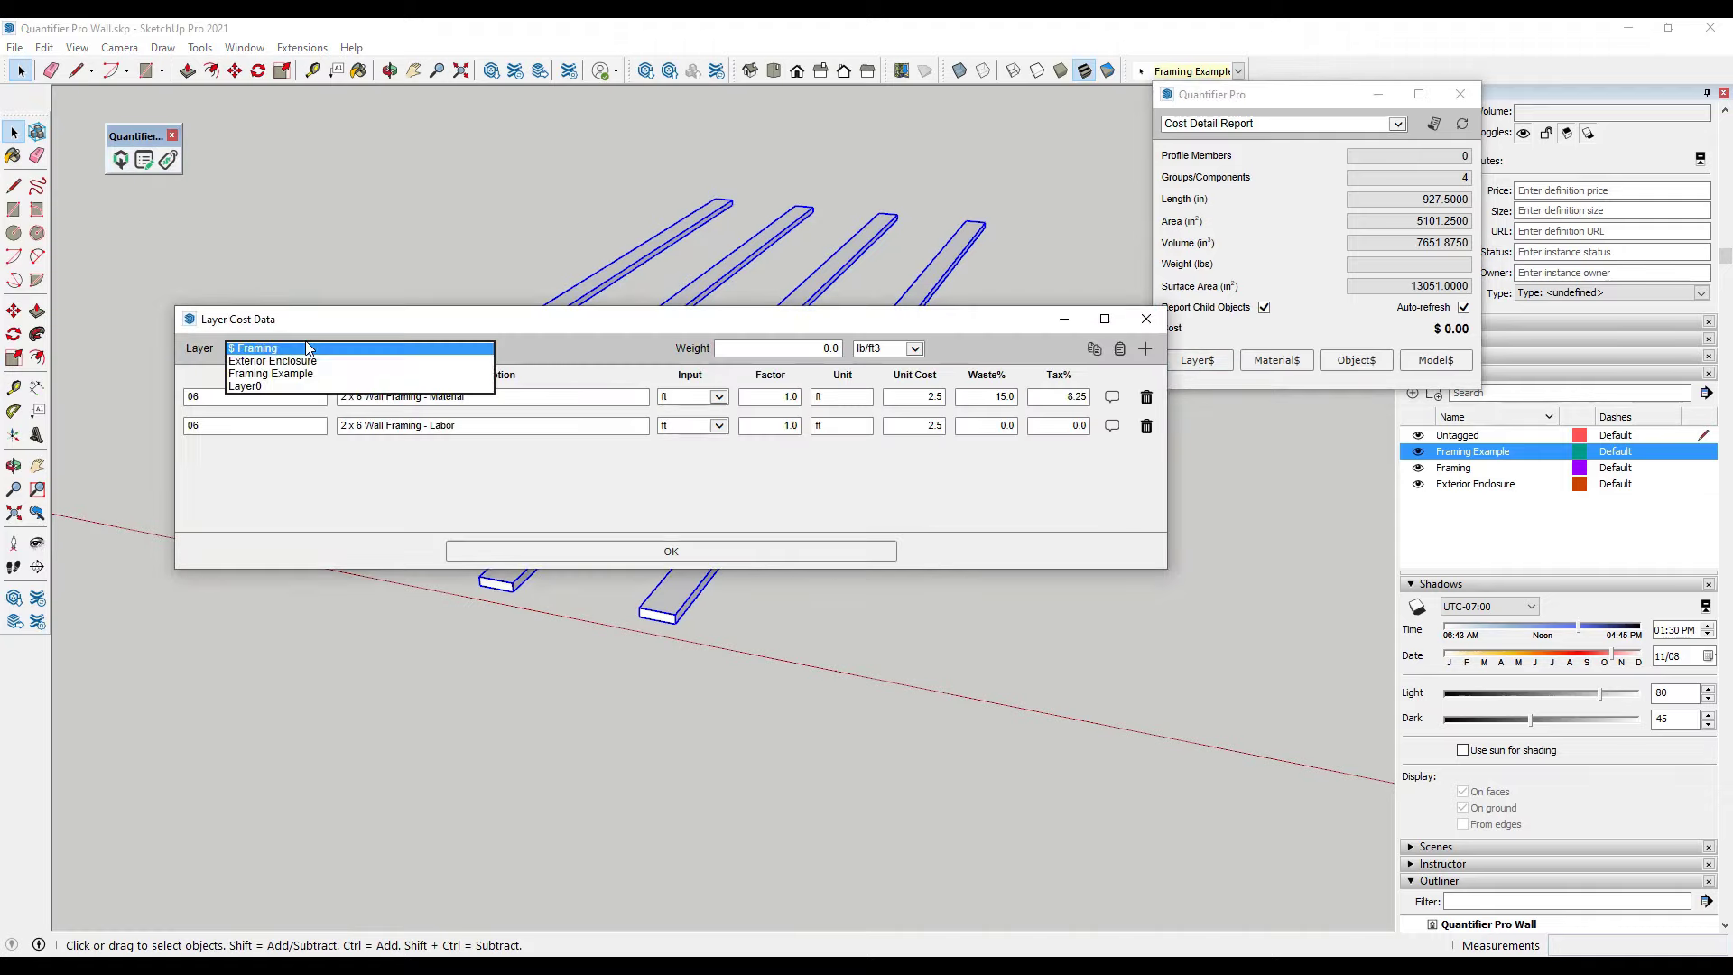
click(294, 373)
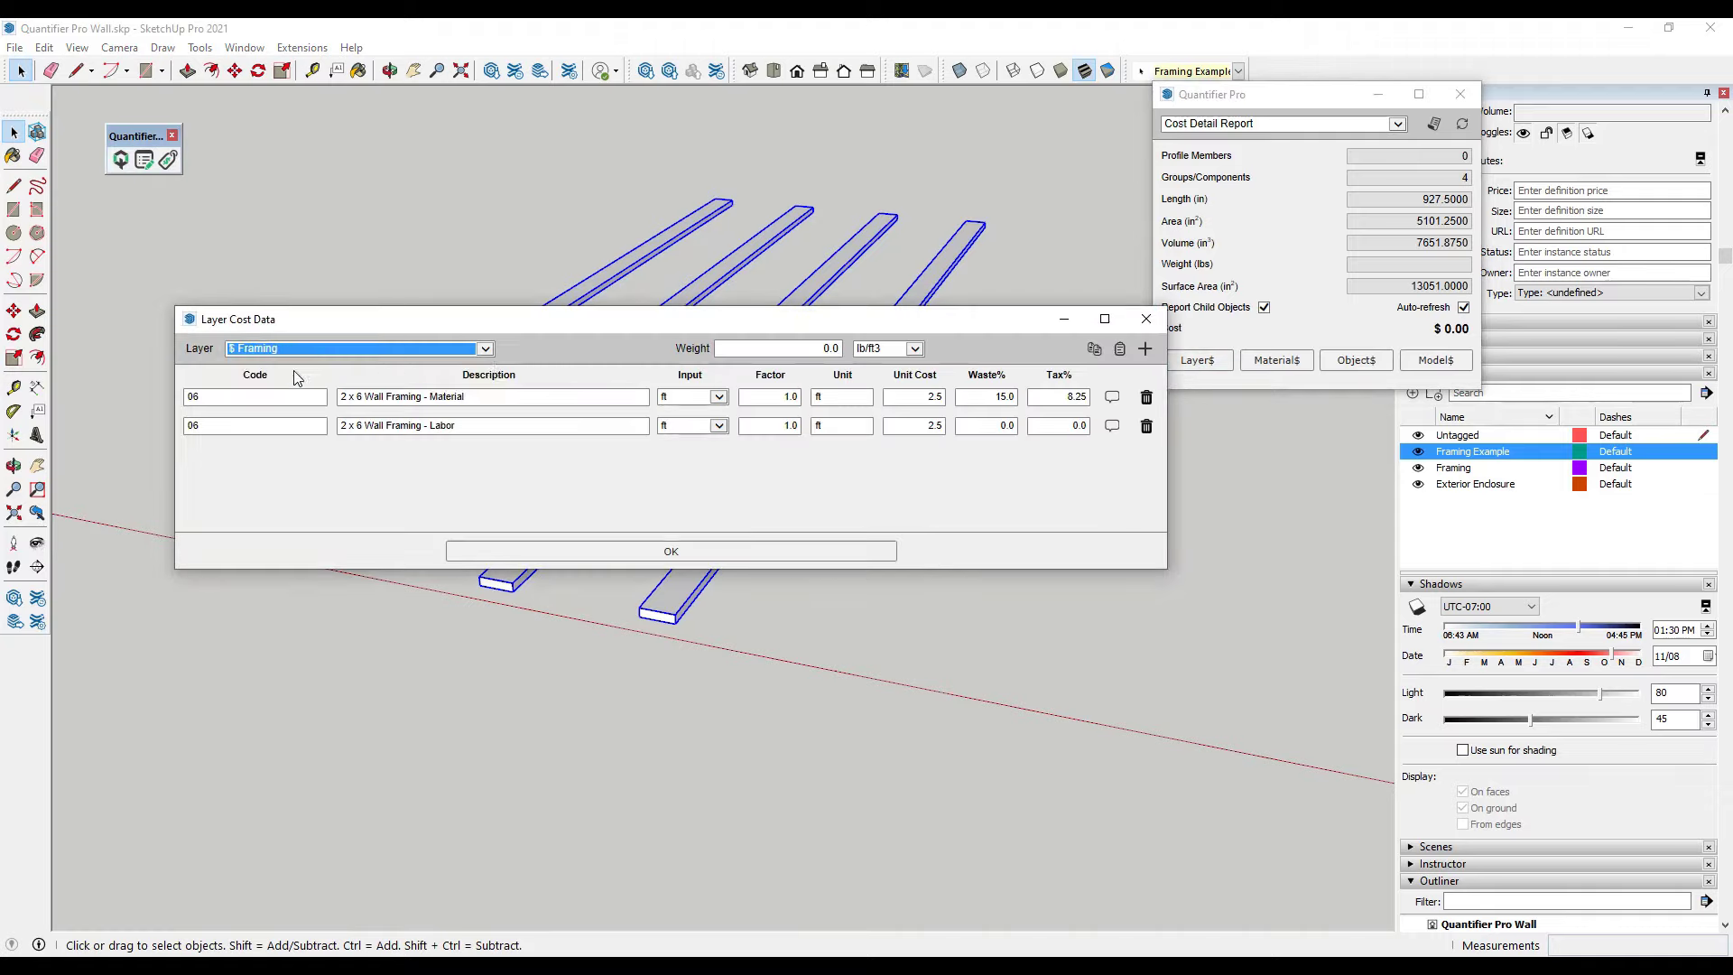
click(1145, 348)
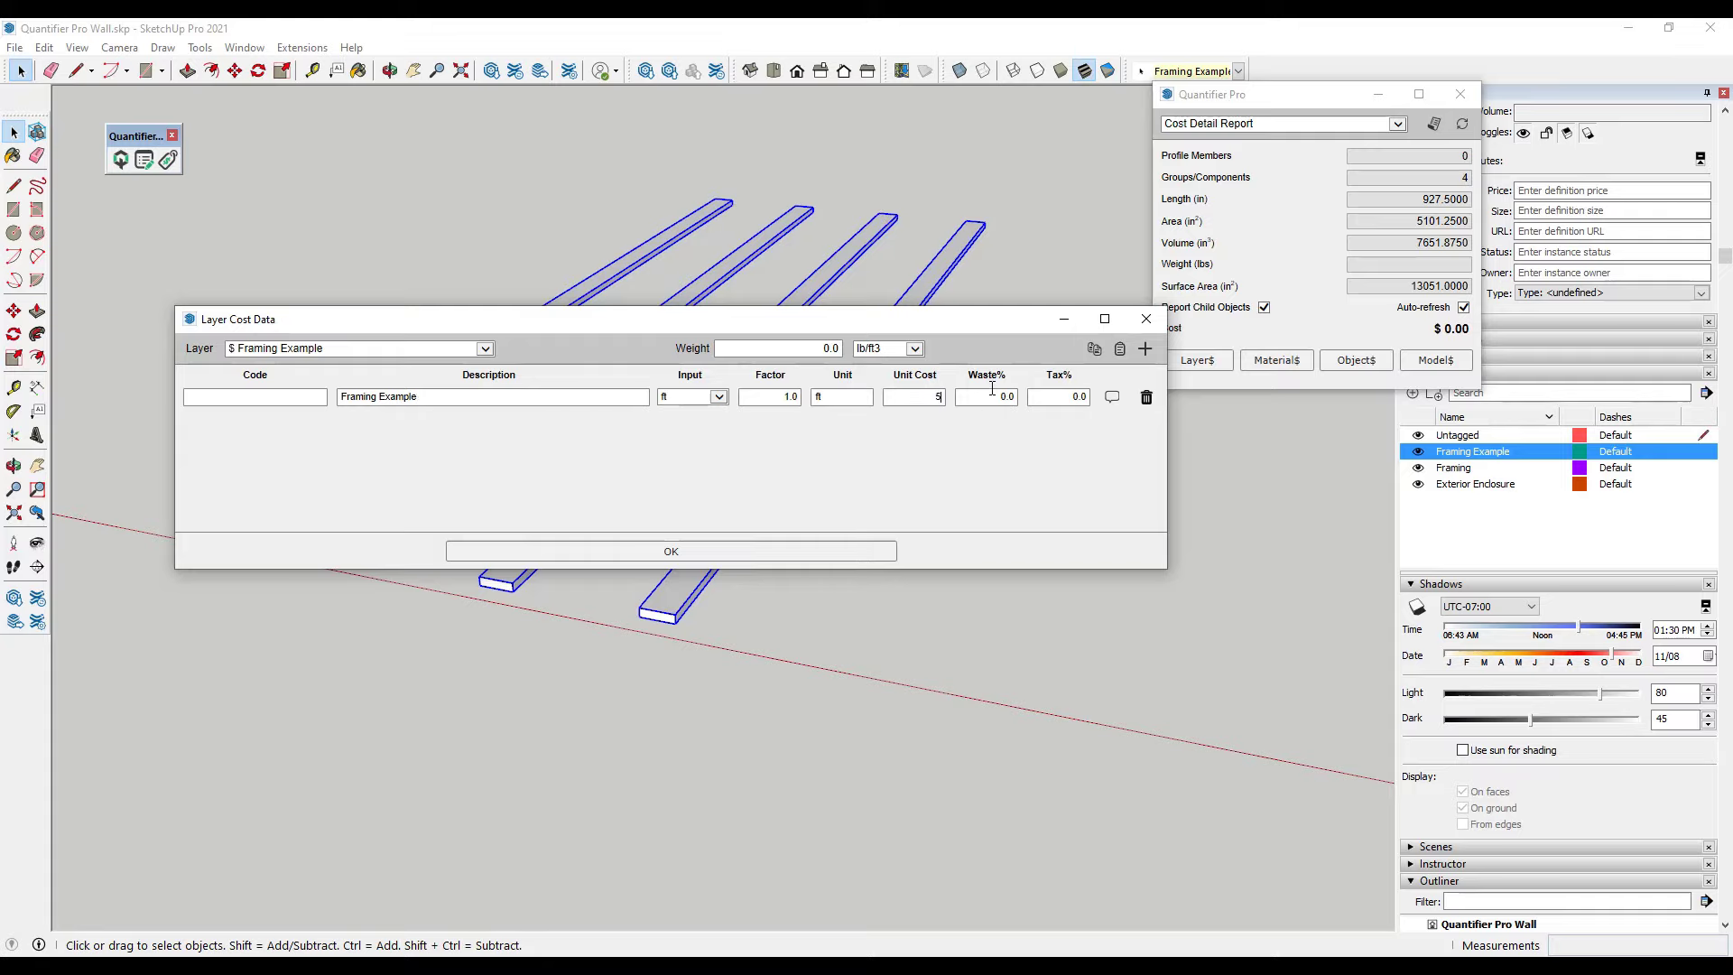
click(673, 552)
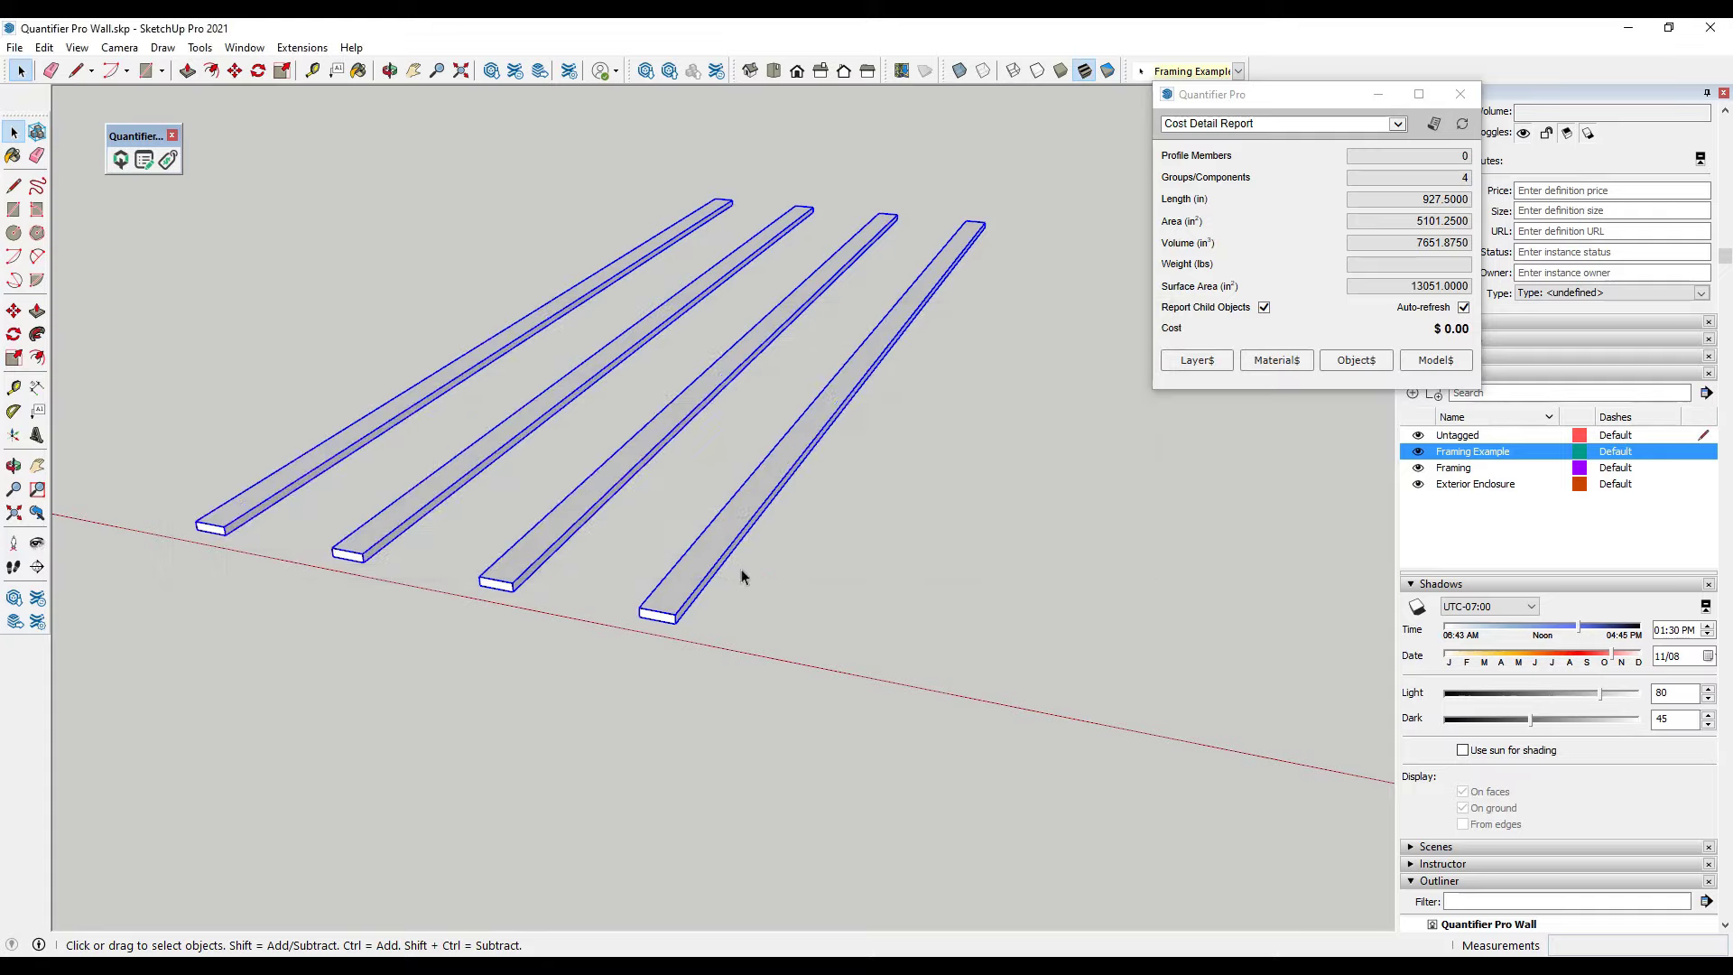
click(1463, 123)
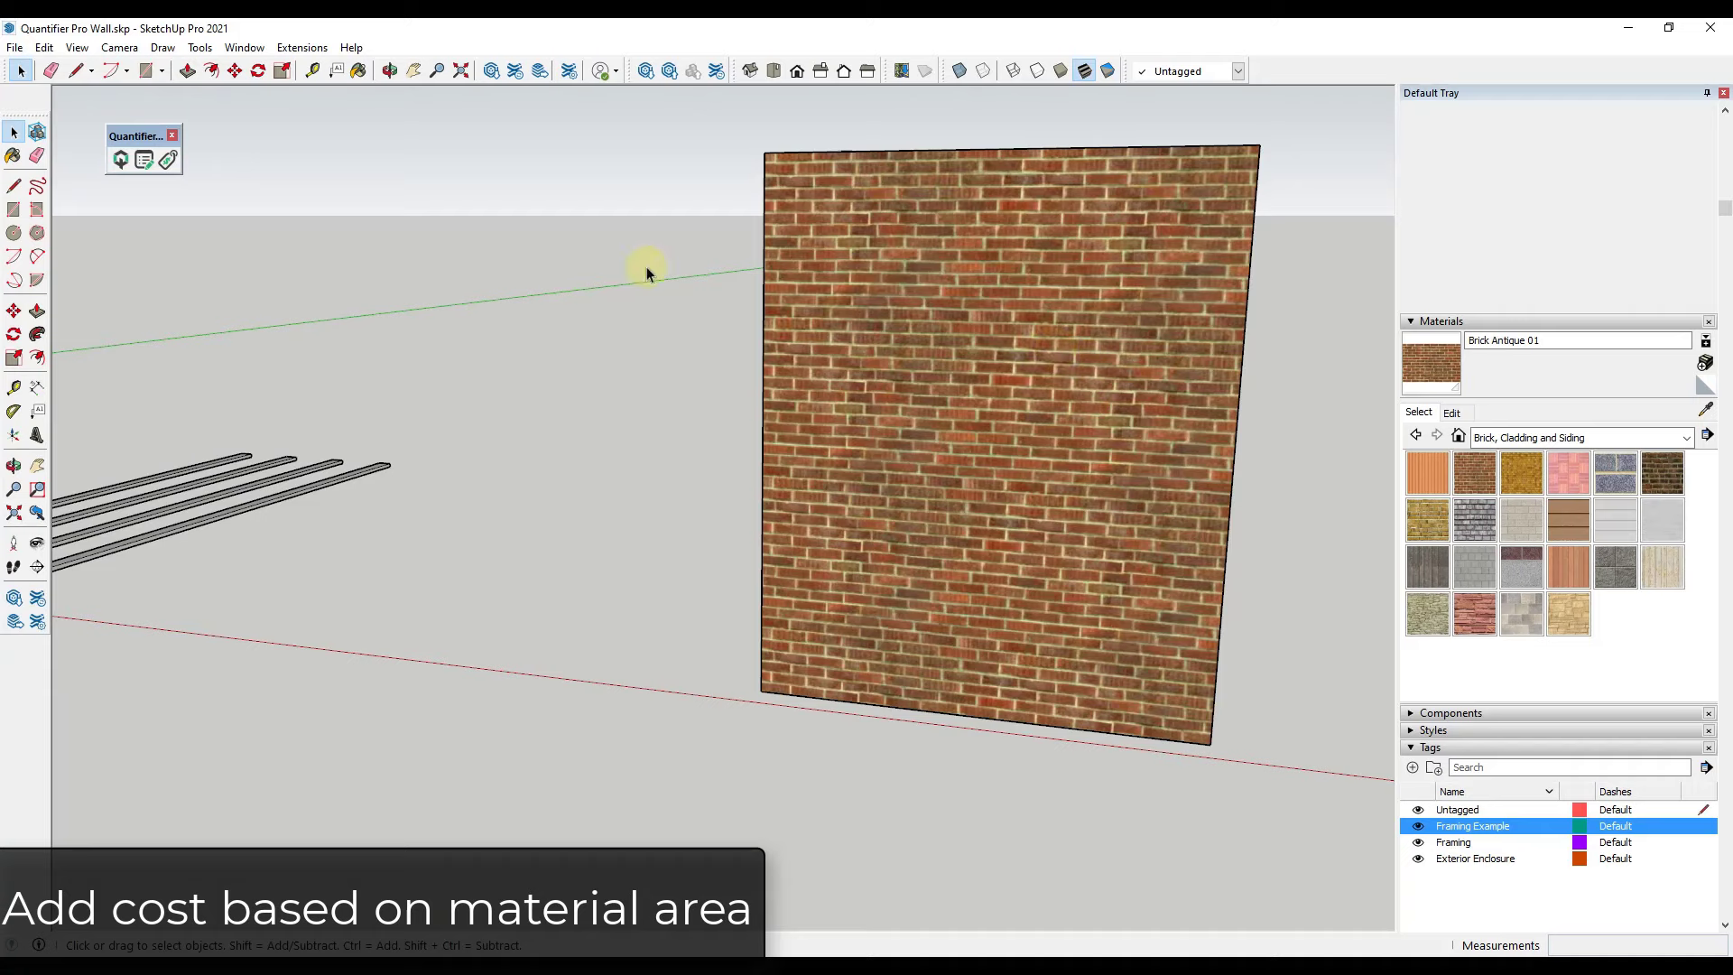
Add a Quantifier Pro material cost entry for Brick Antique 01, priced per ft2 of surface.
click(143, 160)
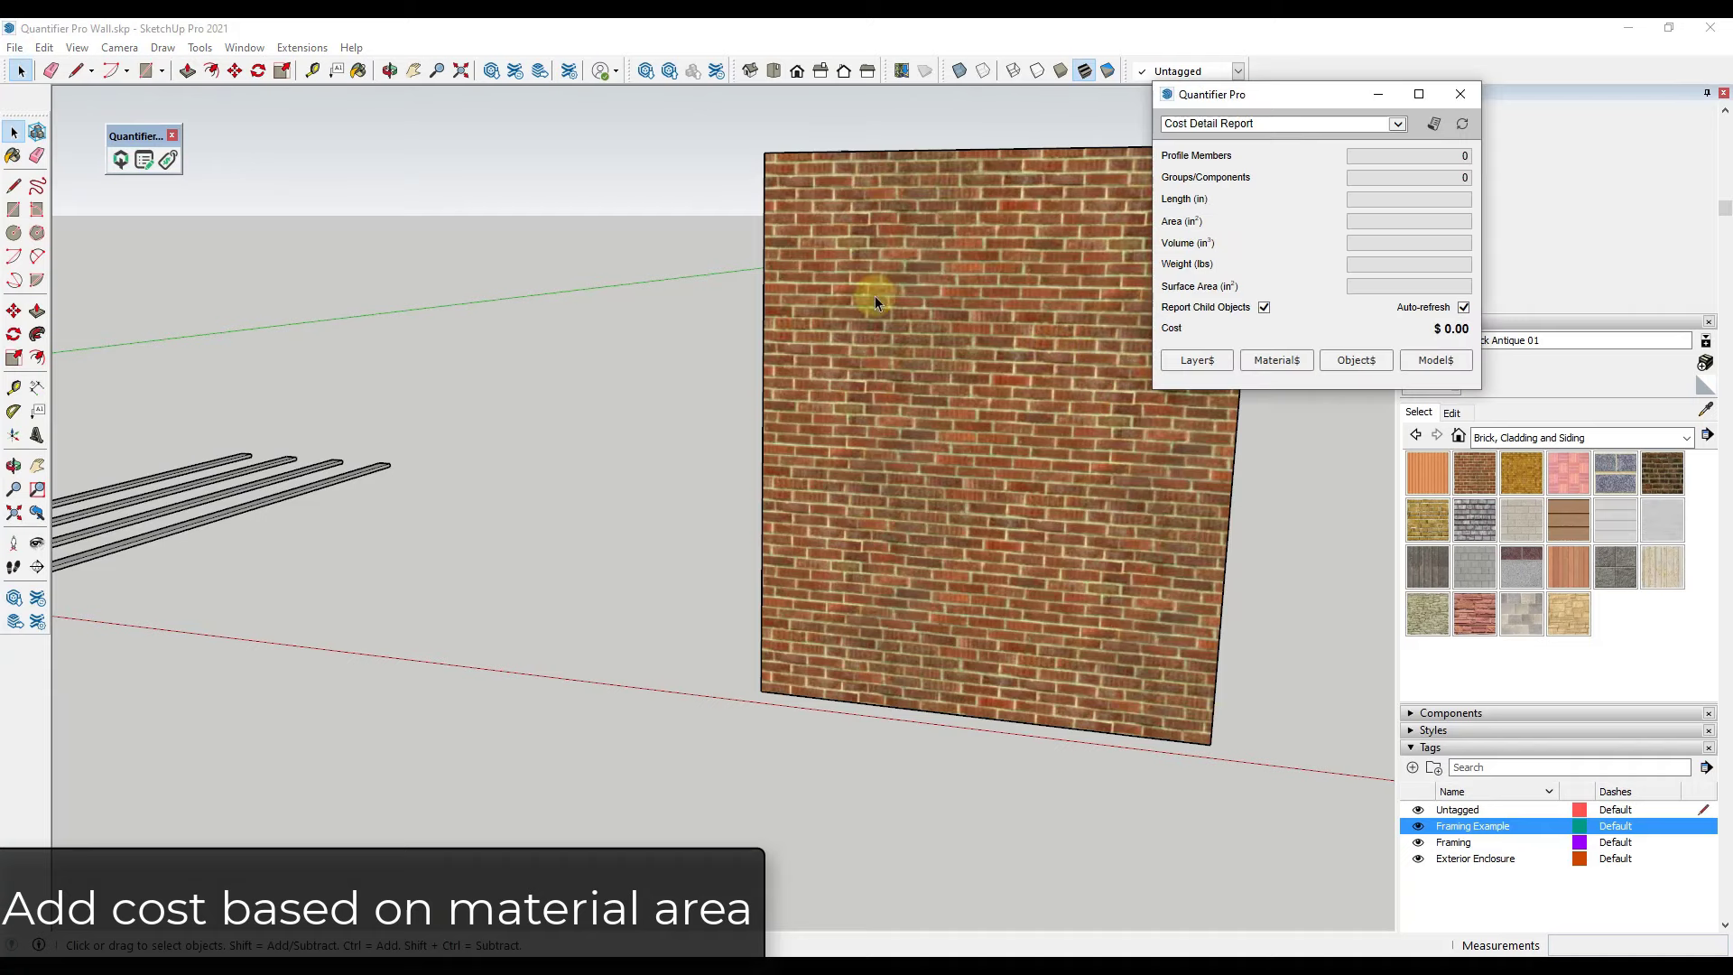
click(1276, 361)
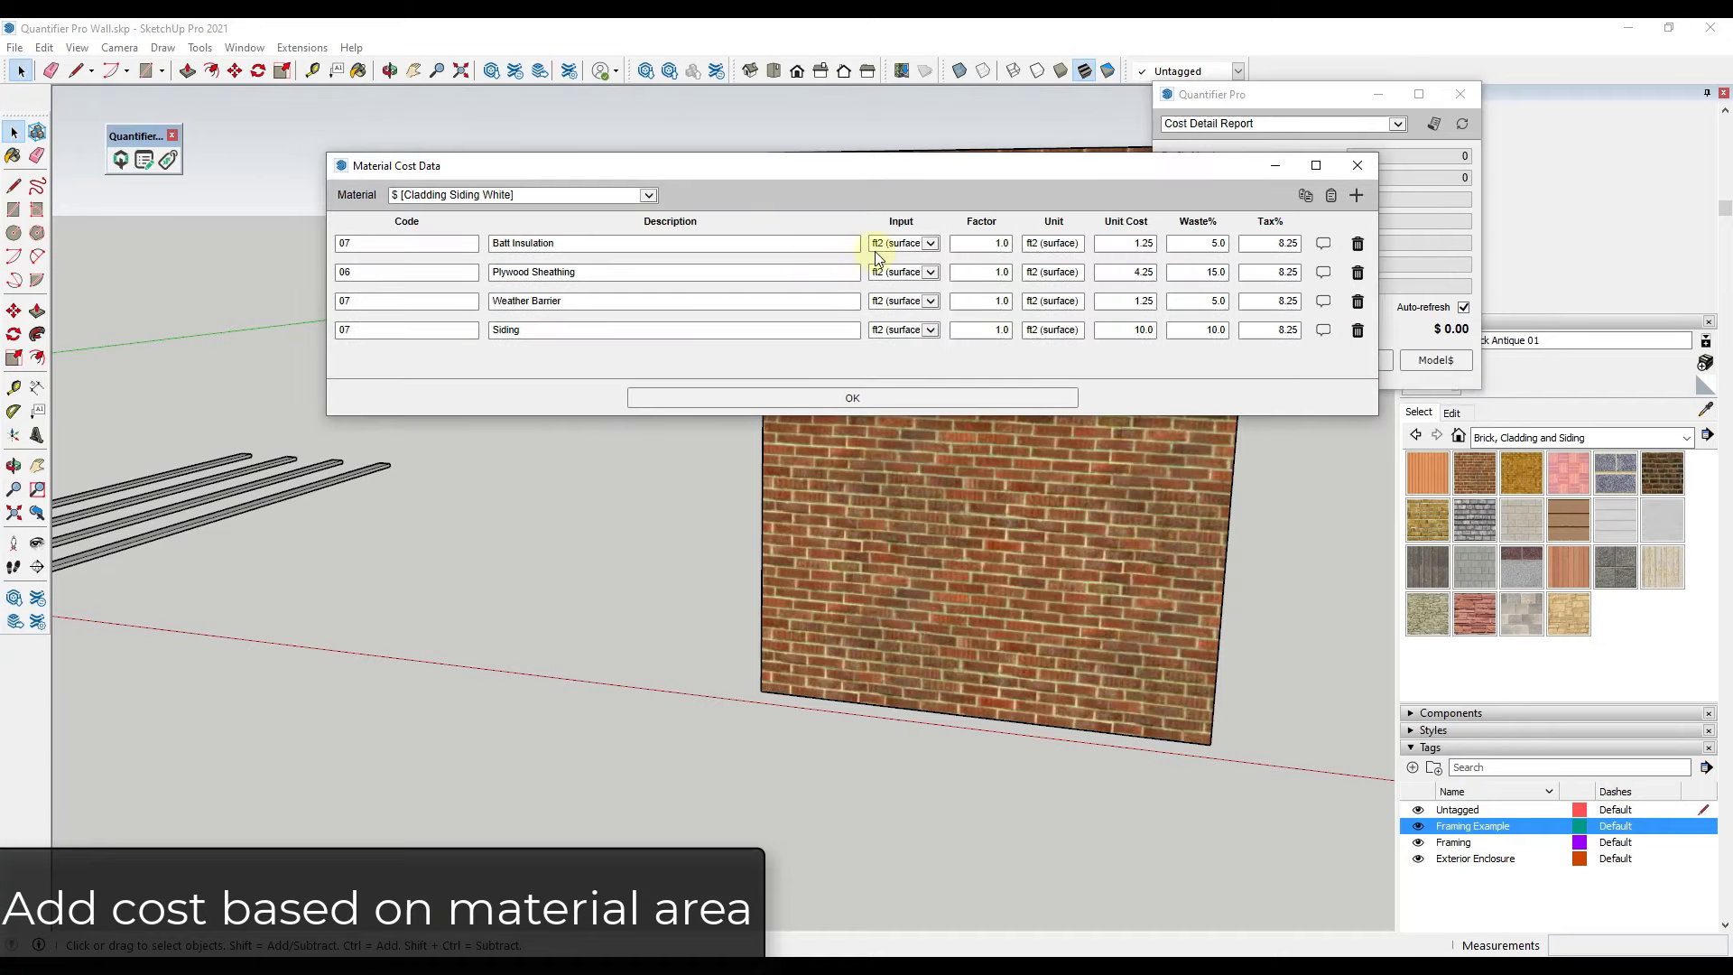
click(594, 195)
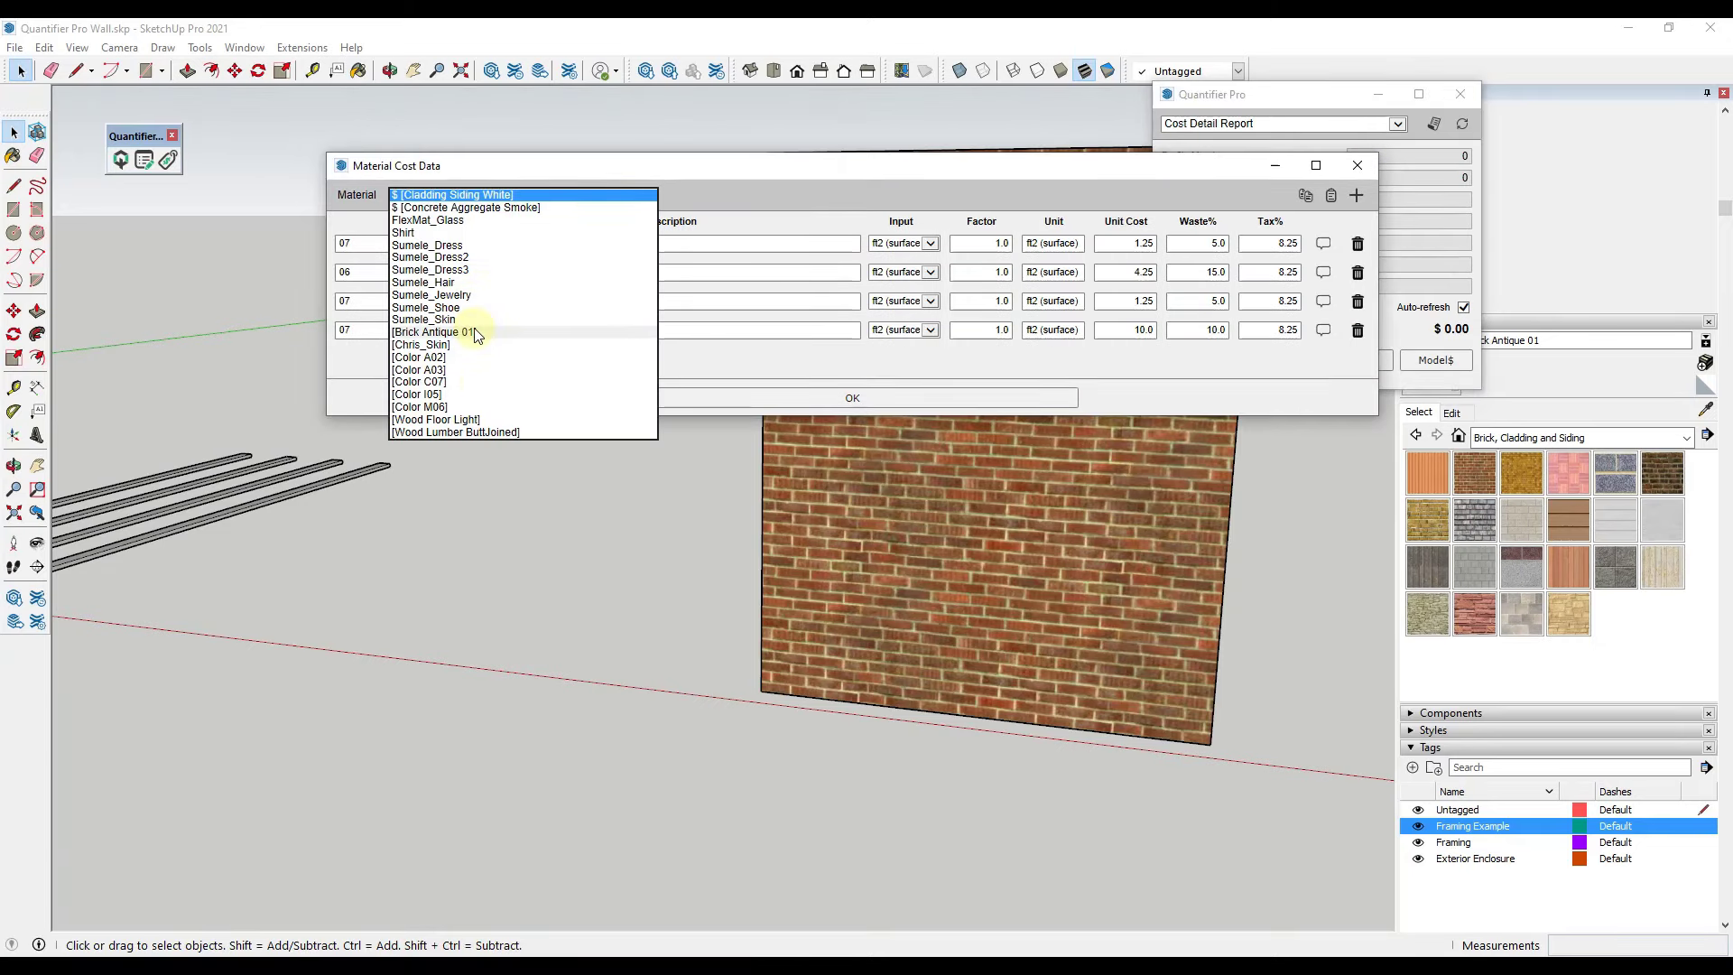
click(433, 332)
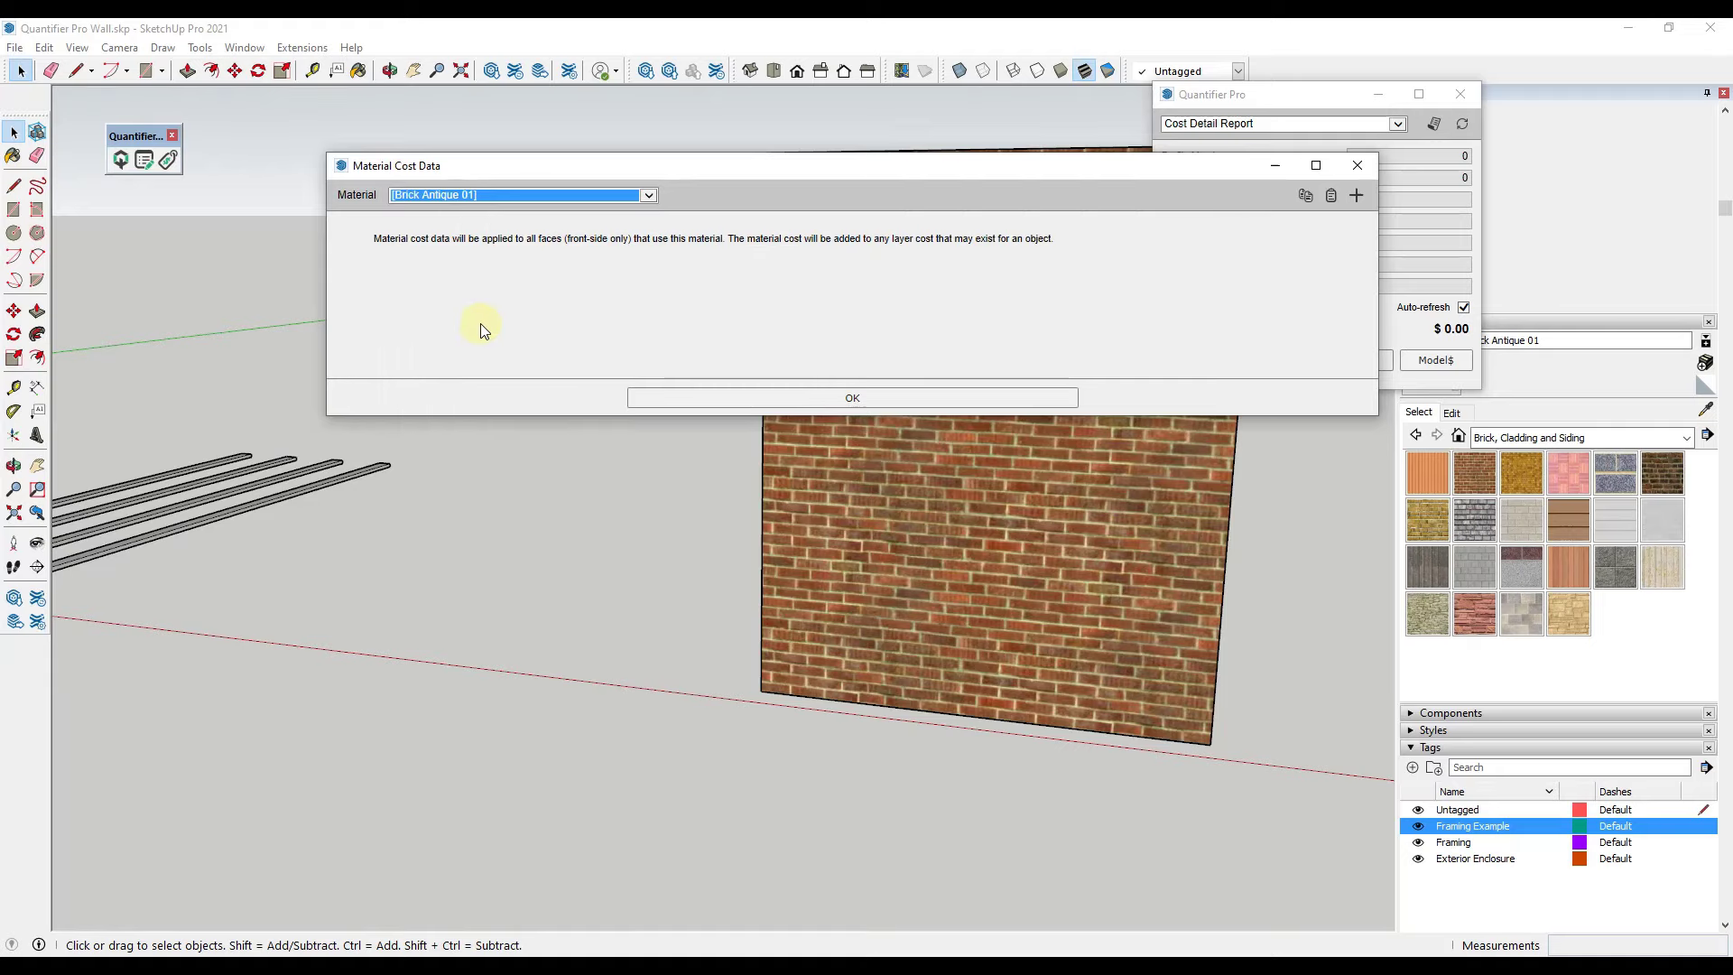
click(1356, 195)
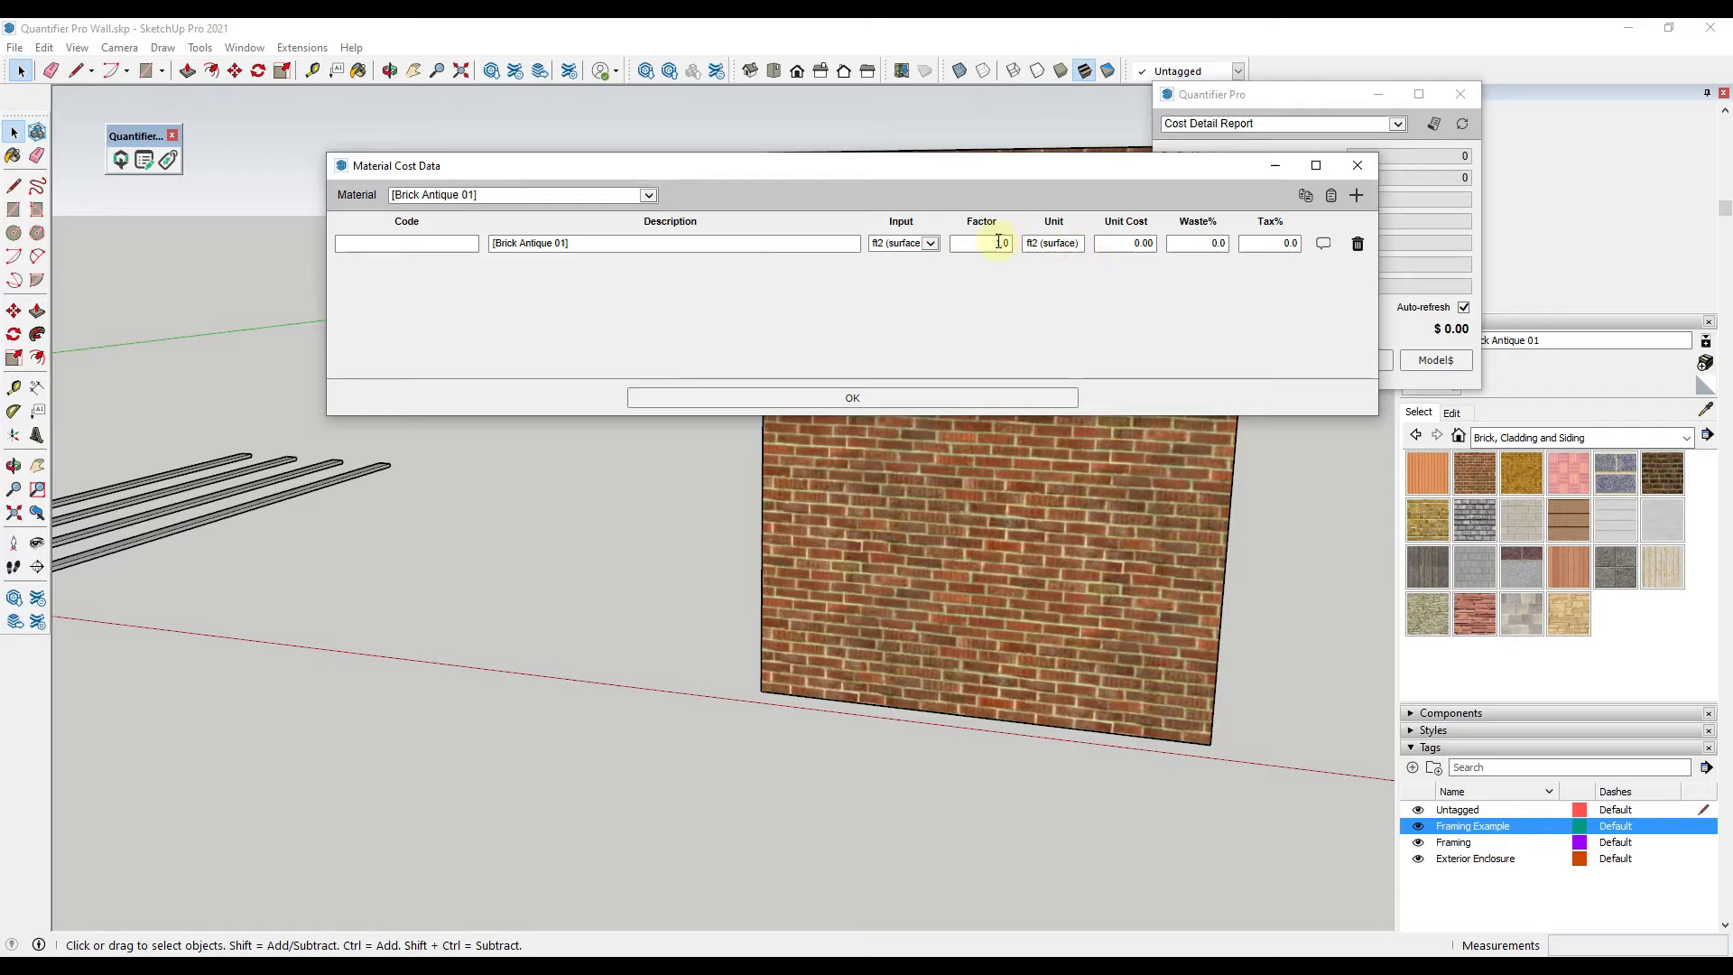
click(928, 244)
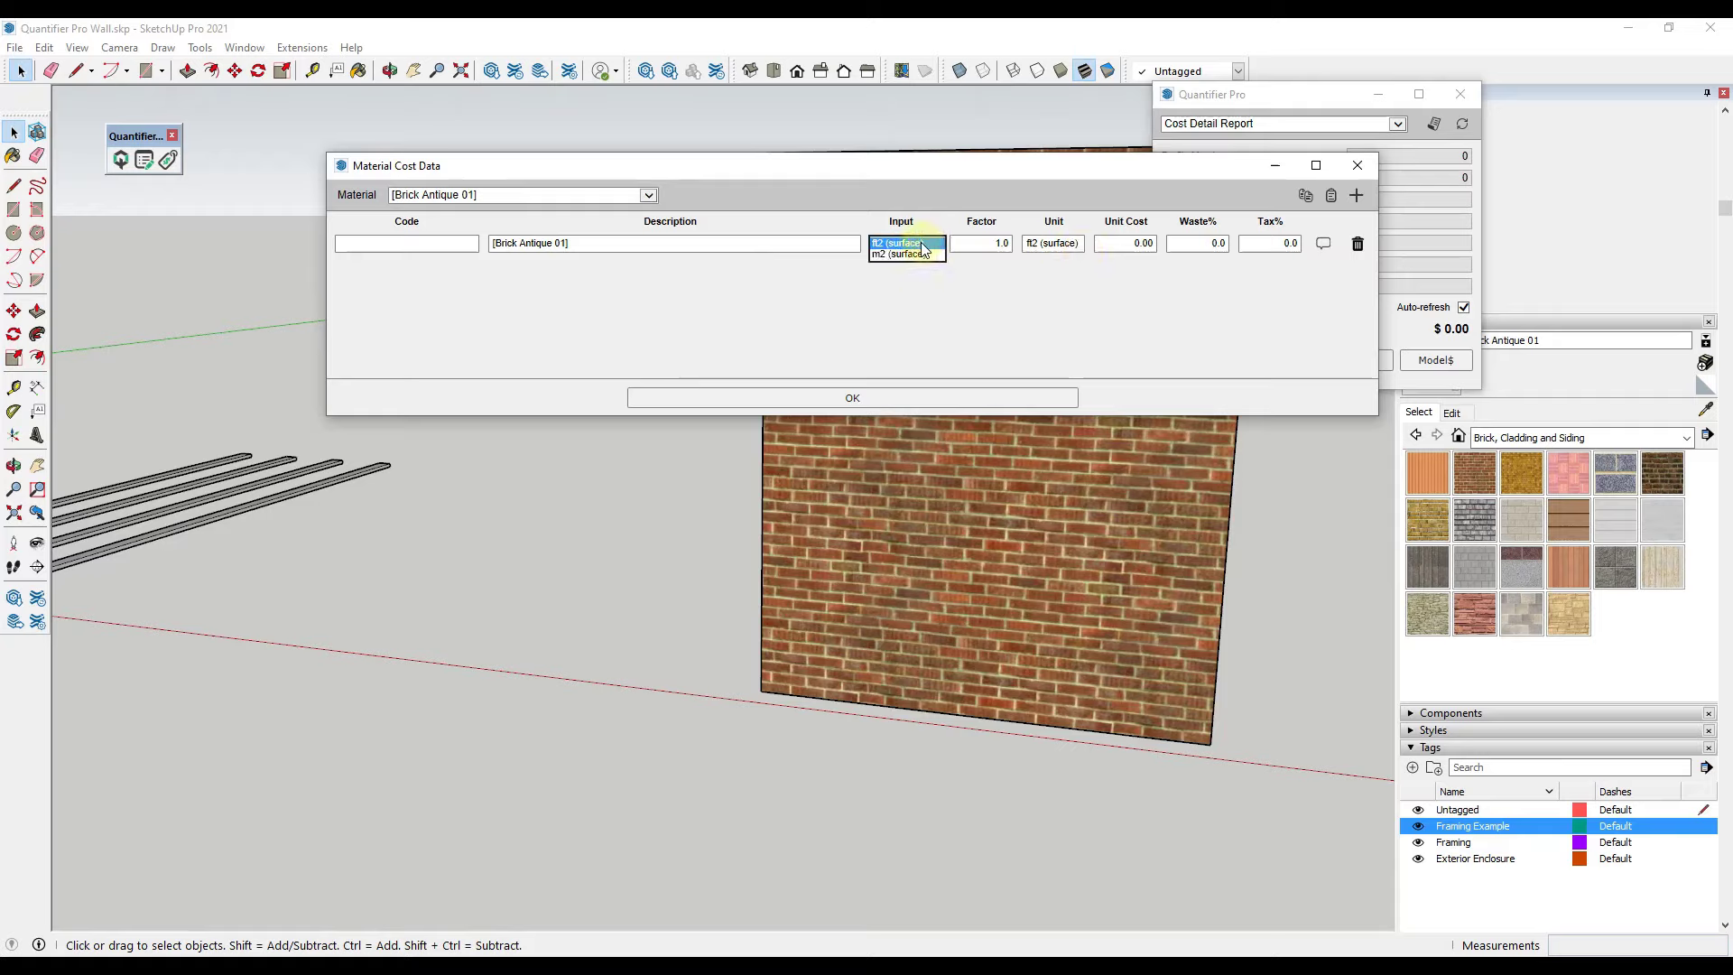
click(921, 243)
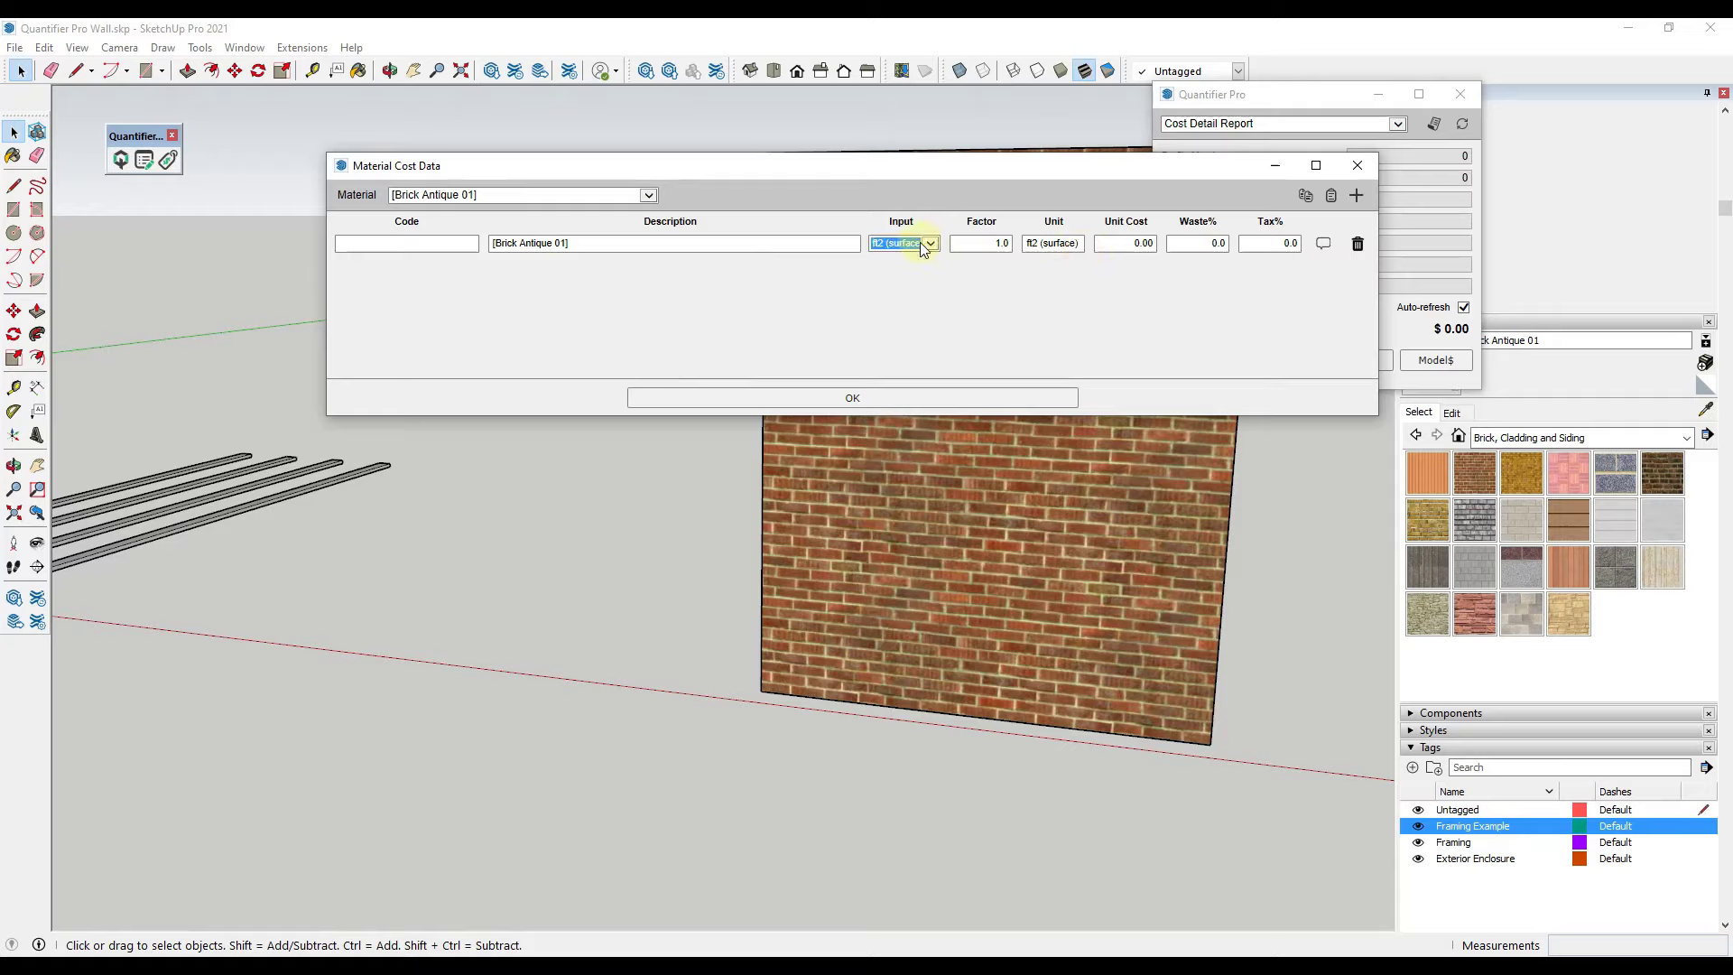
click(1124, 244)
click(883, 397)
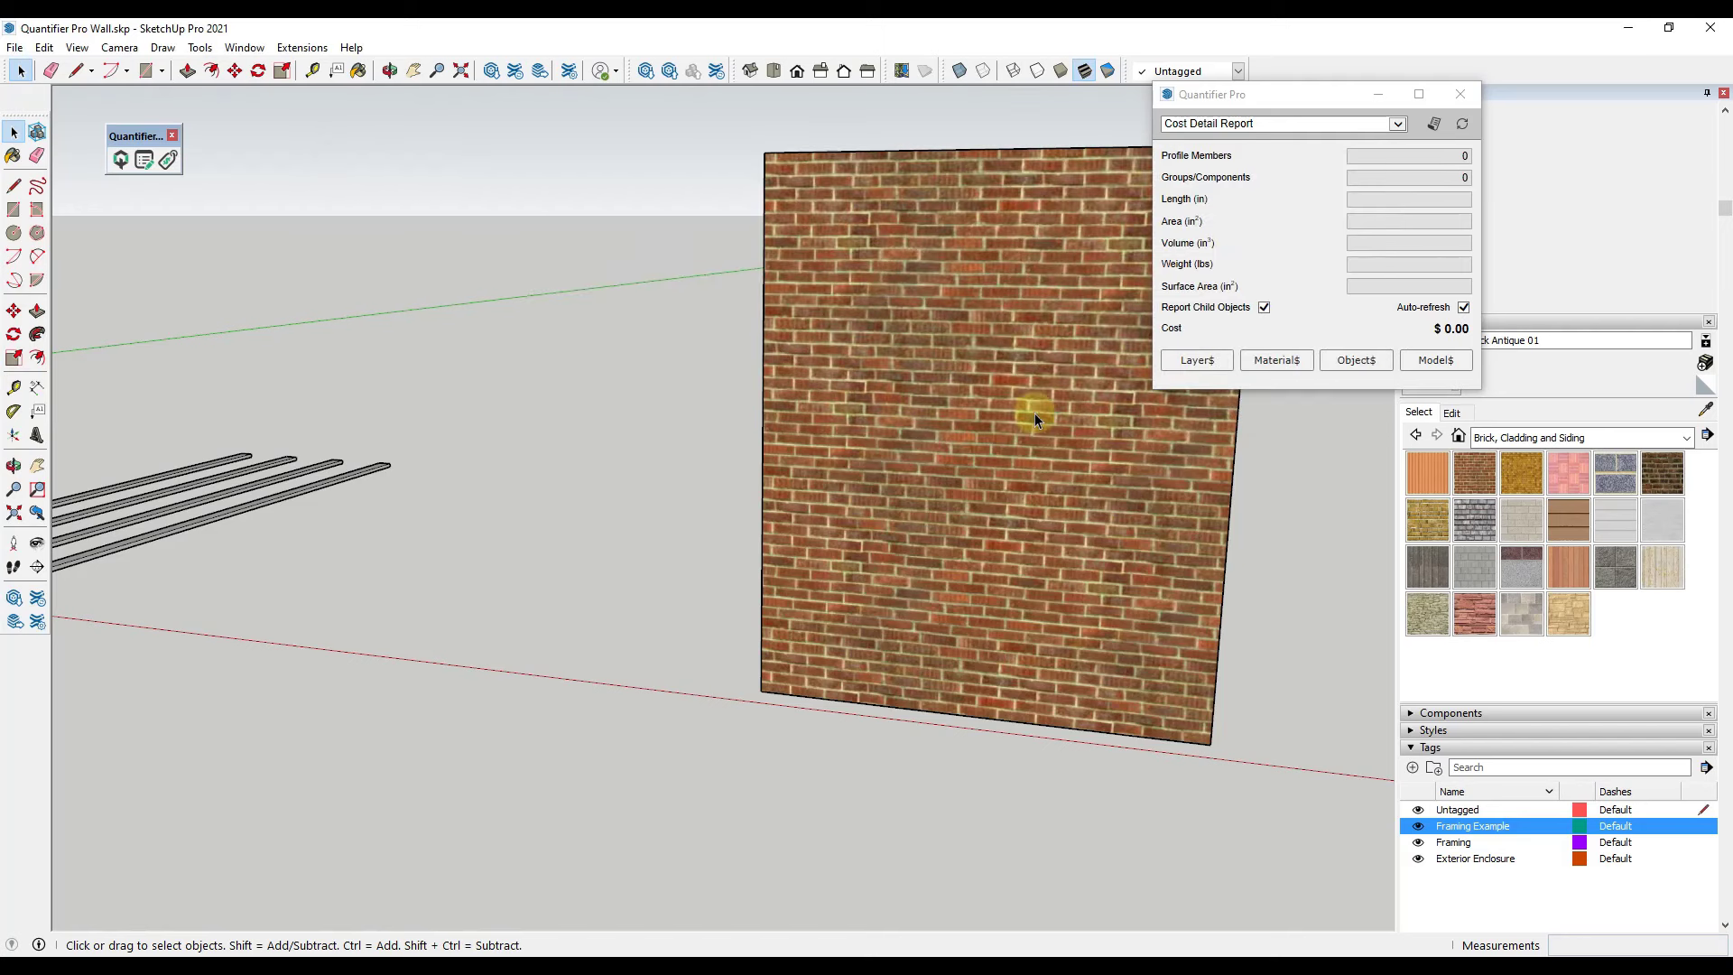
Make the brick wall face into a group.
click(1062, 432)
right_click(1062, 432)
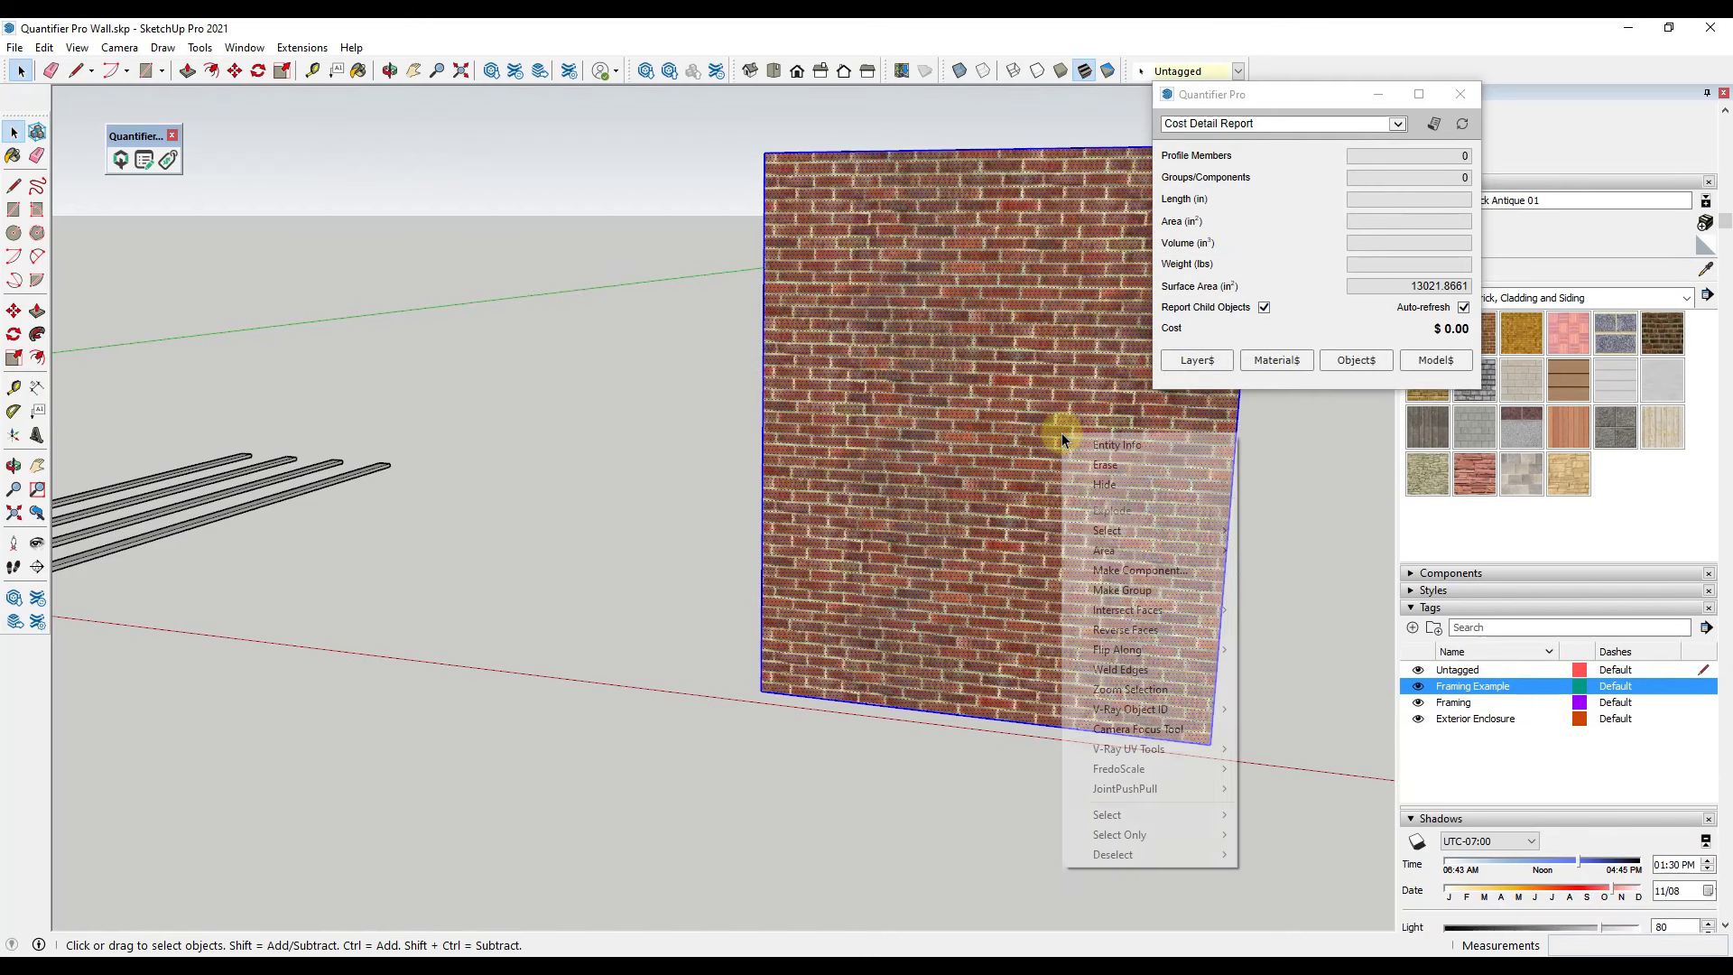
click(1126, 591)
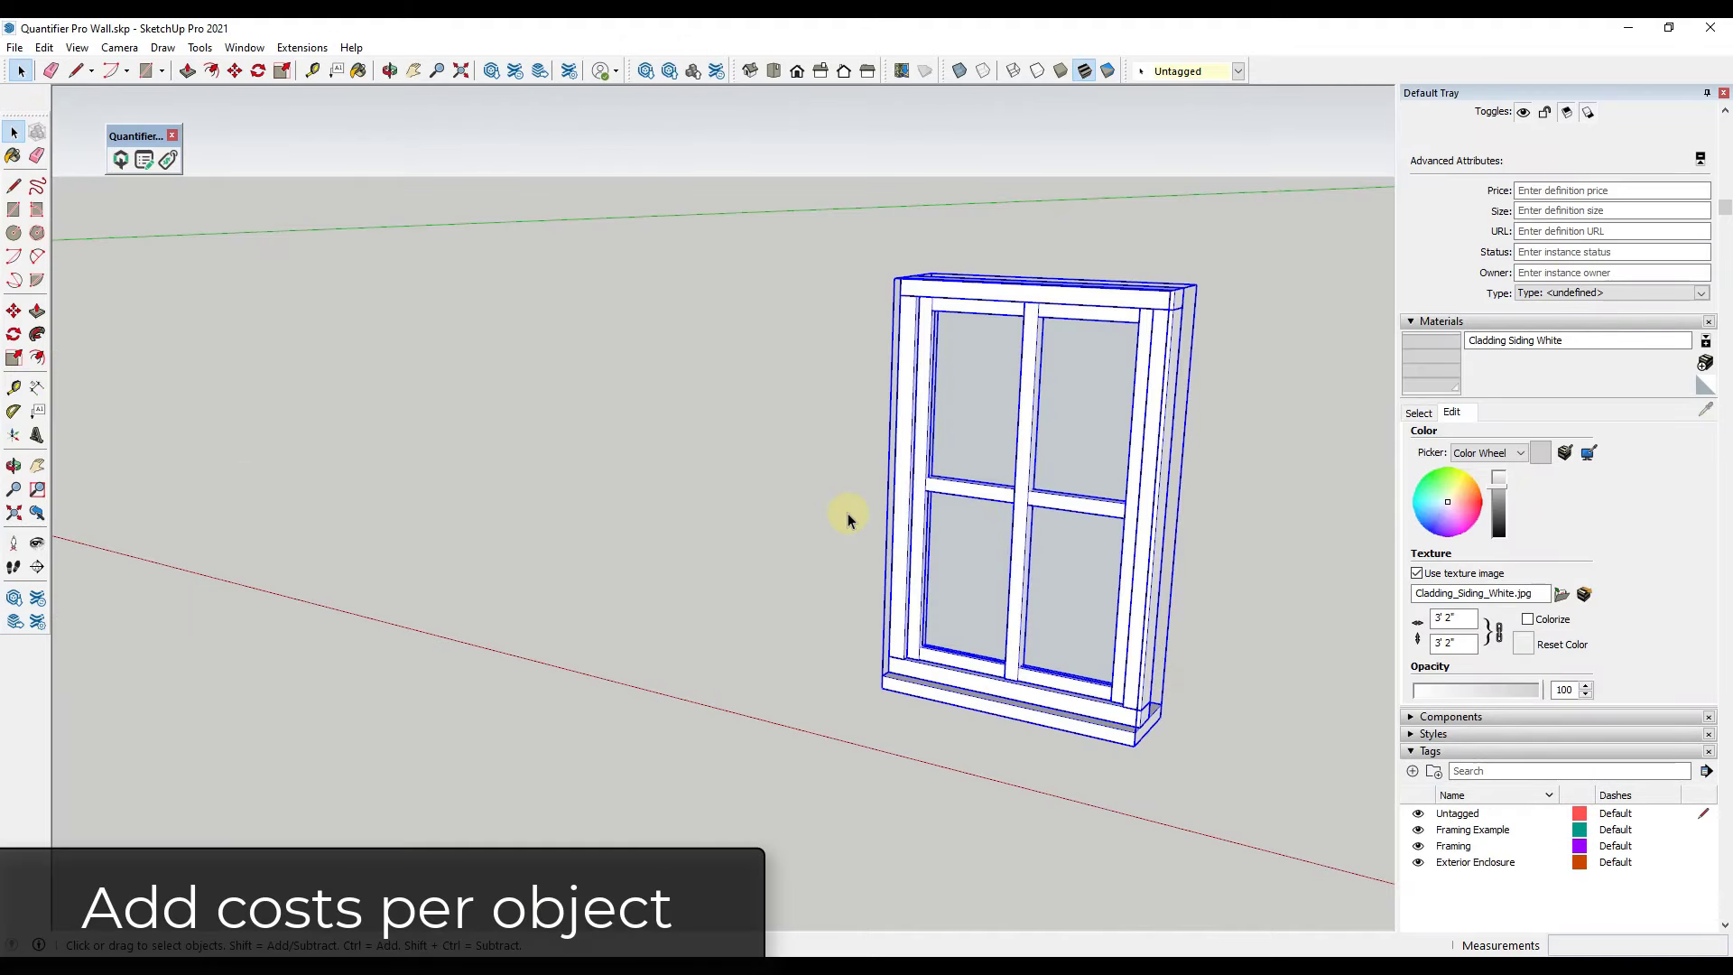
Open the Quantifier Pro cost report for the selected window and review its object cost data.
click(120, 160)
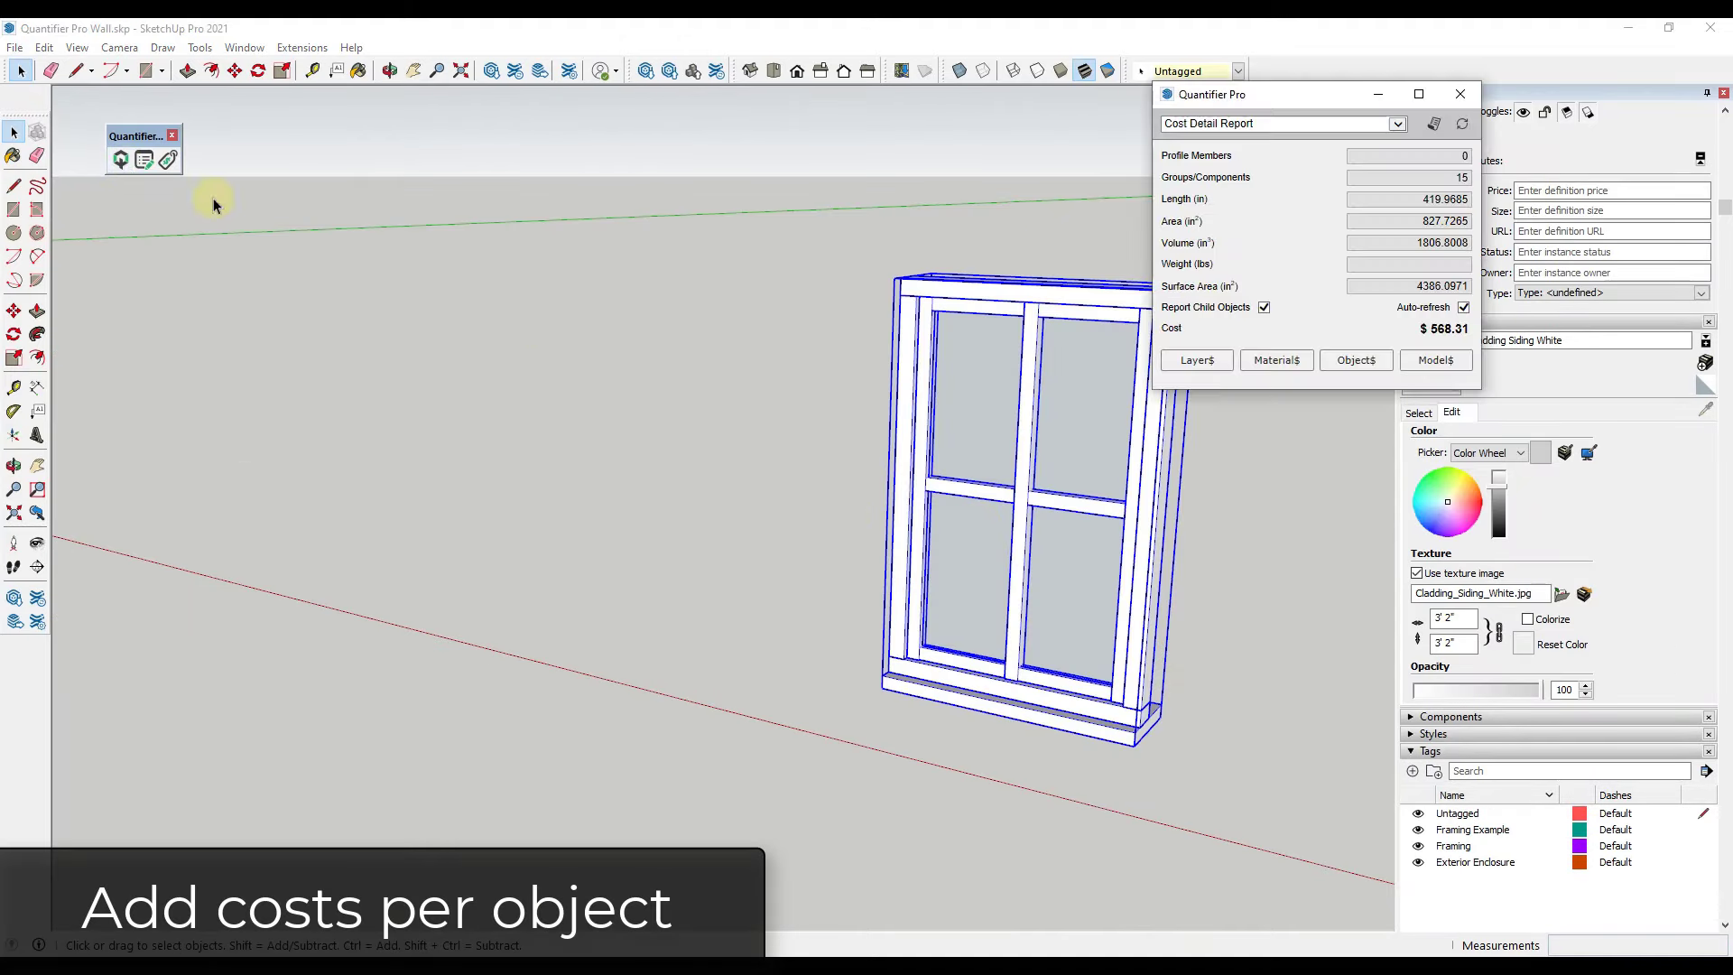
drag(1329, 97, 1398, 89)
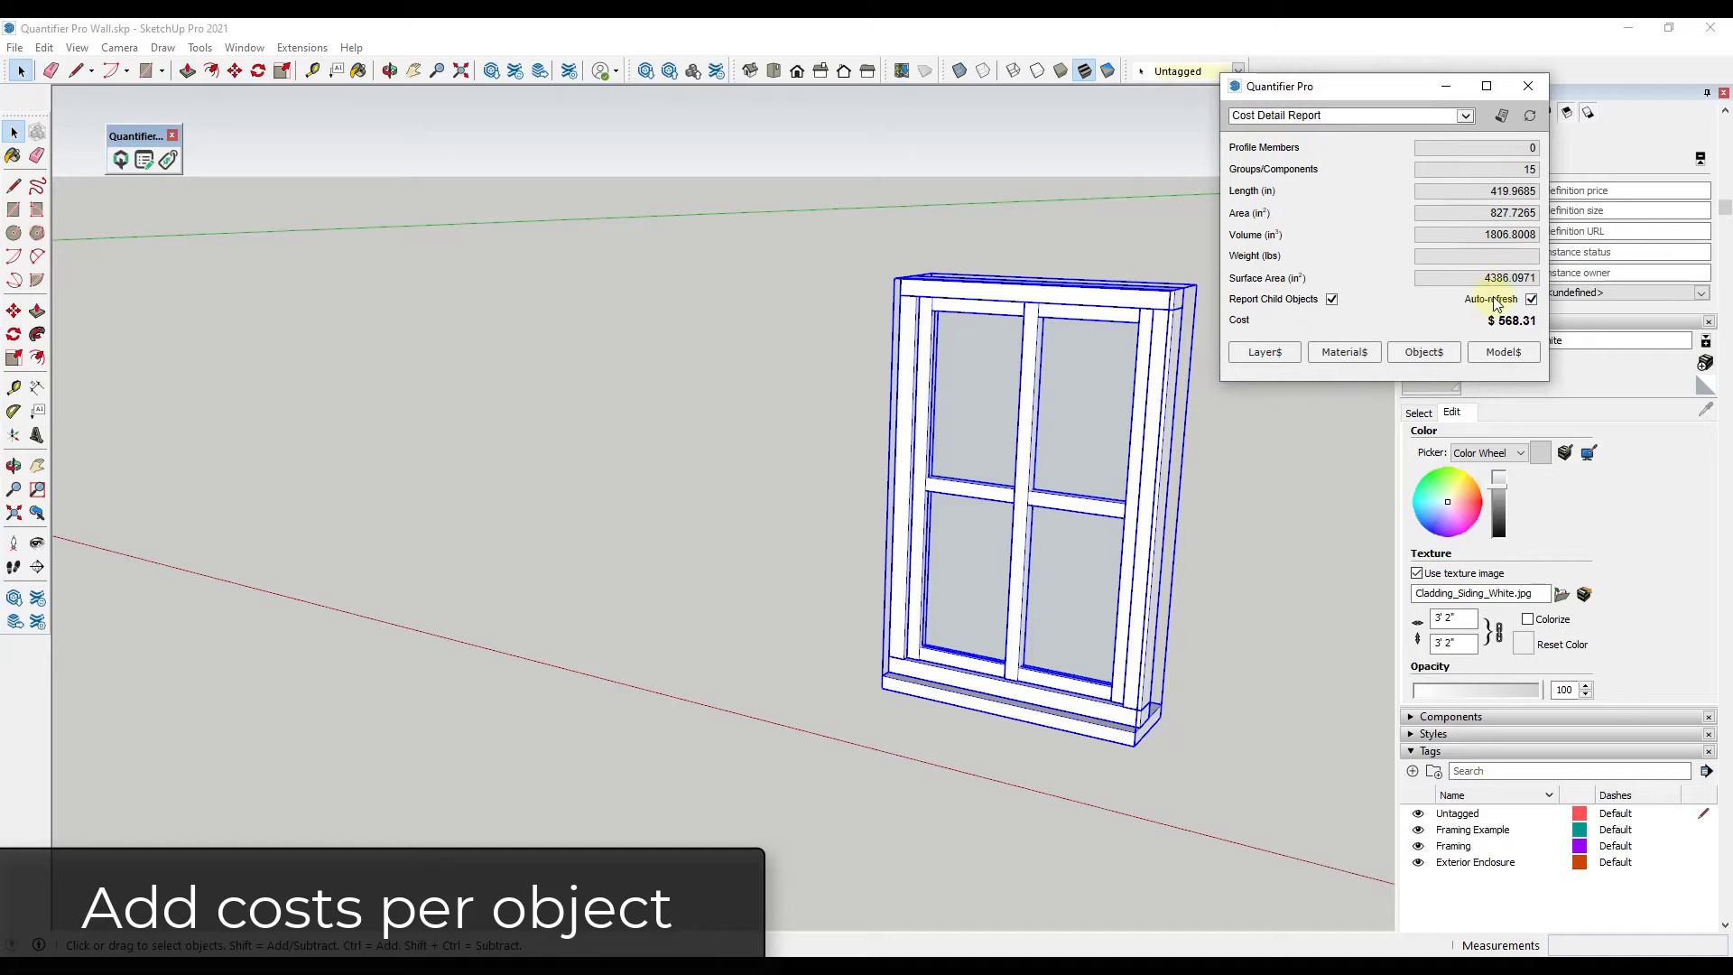
click(1428, 355)
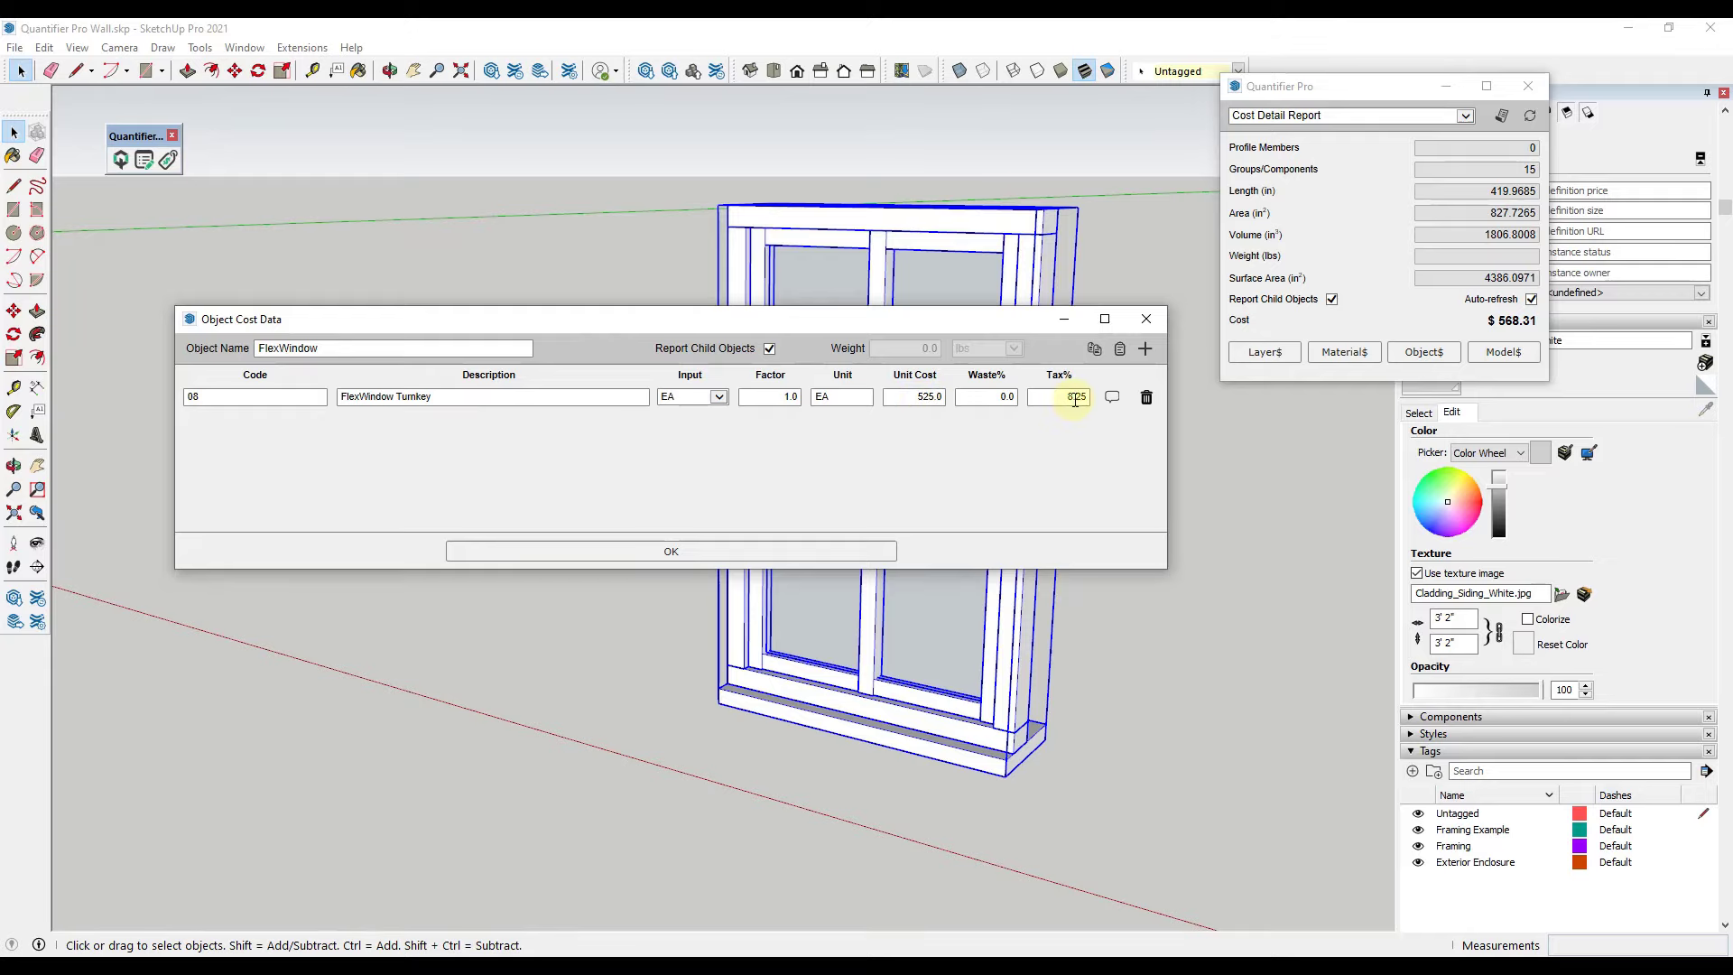
click(1146, 319)
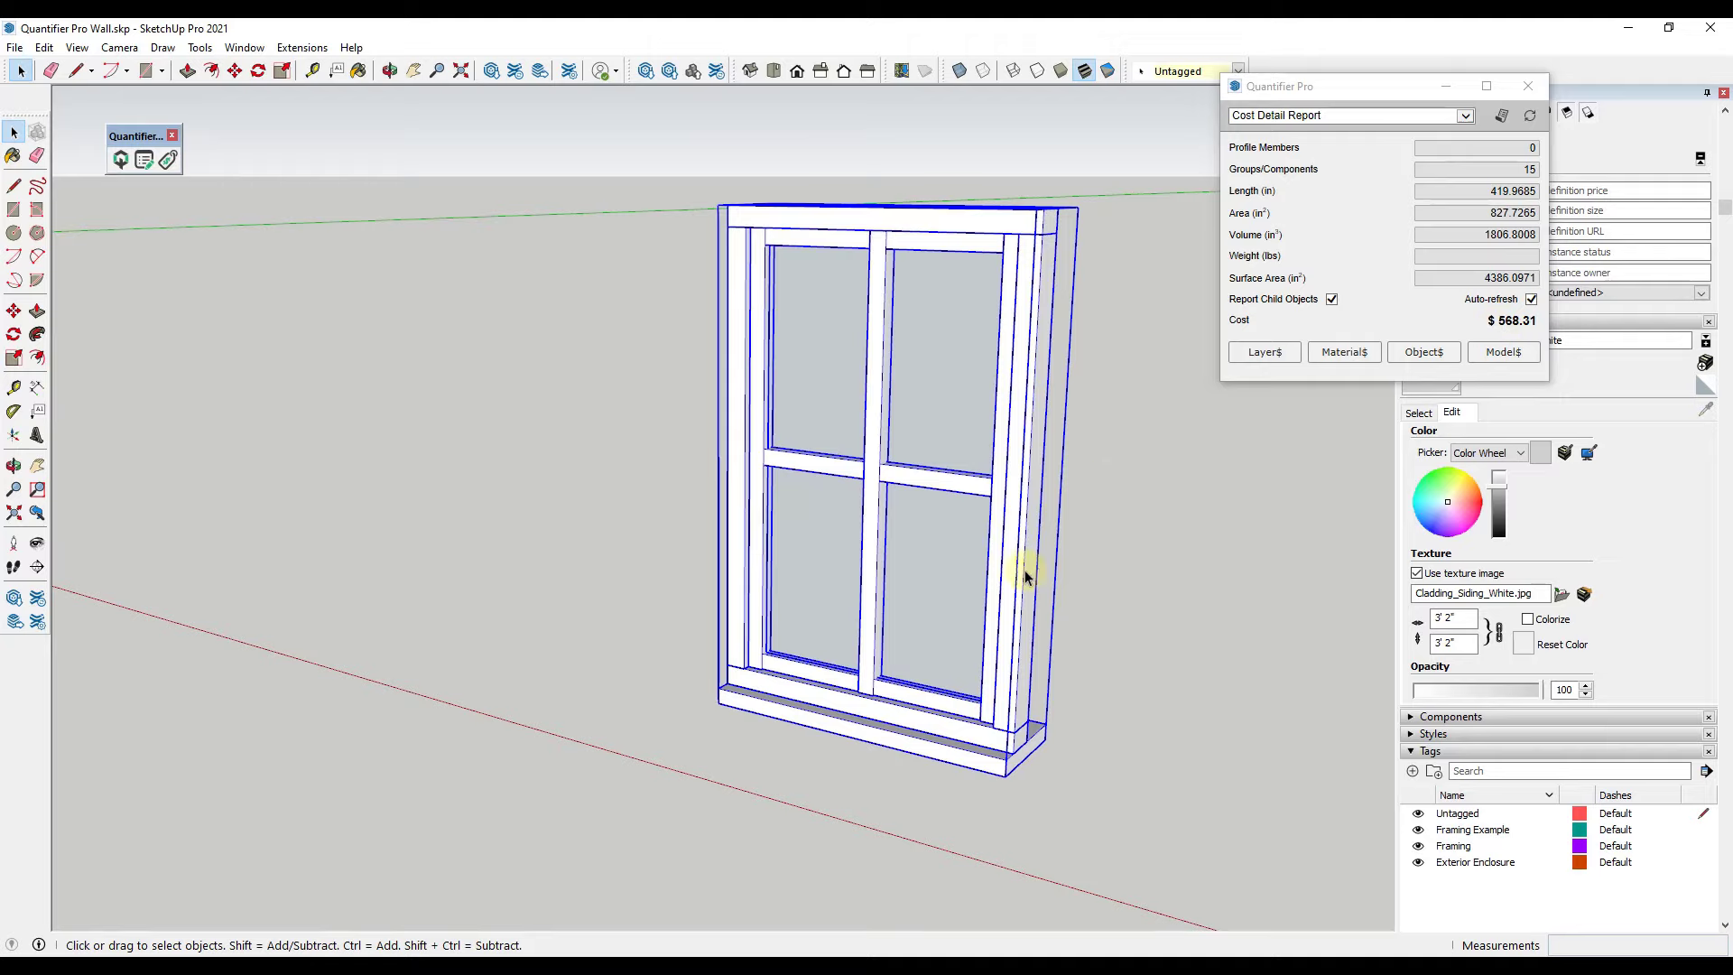
Copy the window about 2' 11" along the red axis and select both windows to check their combined cost.
key(m)
click(1012, 660)
key(ctrl)
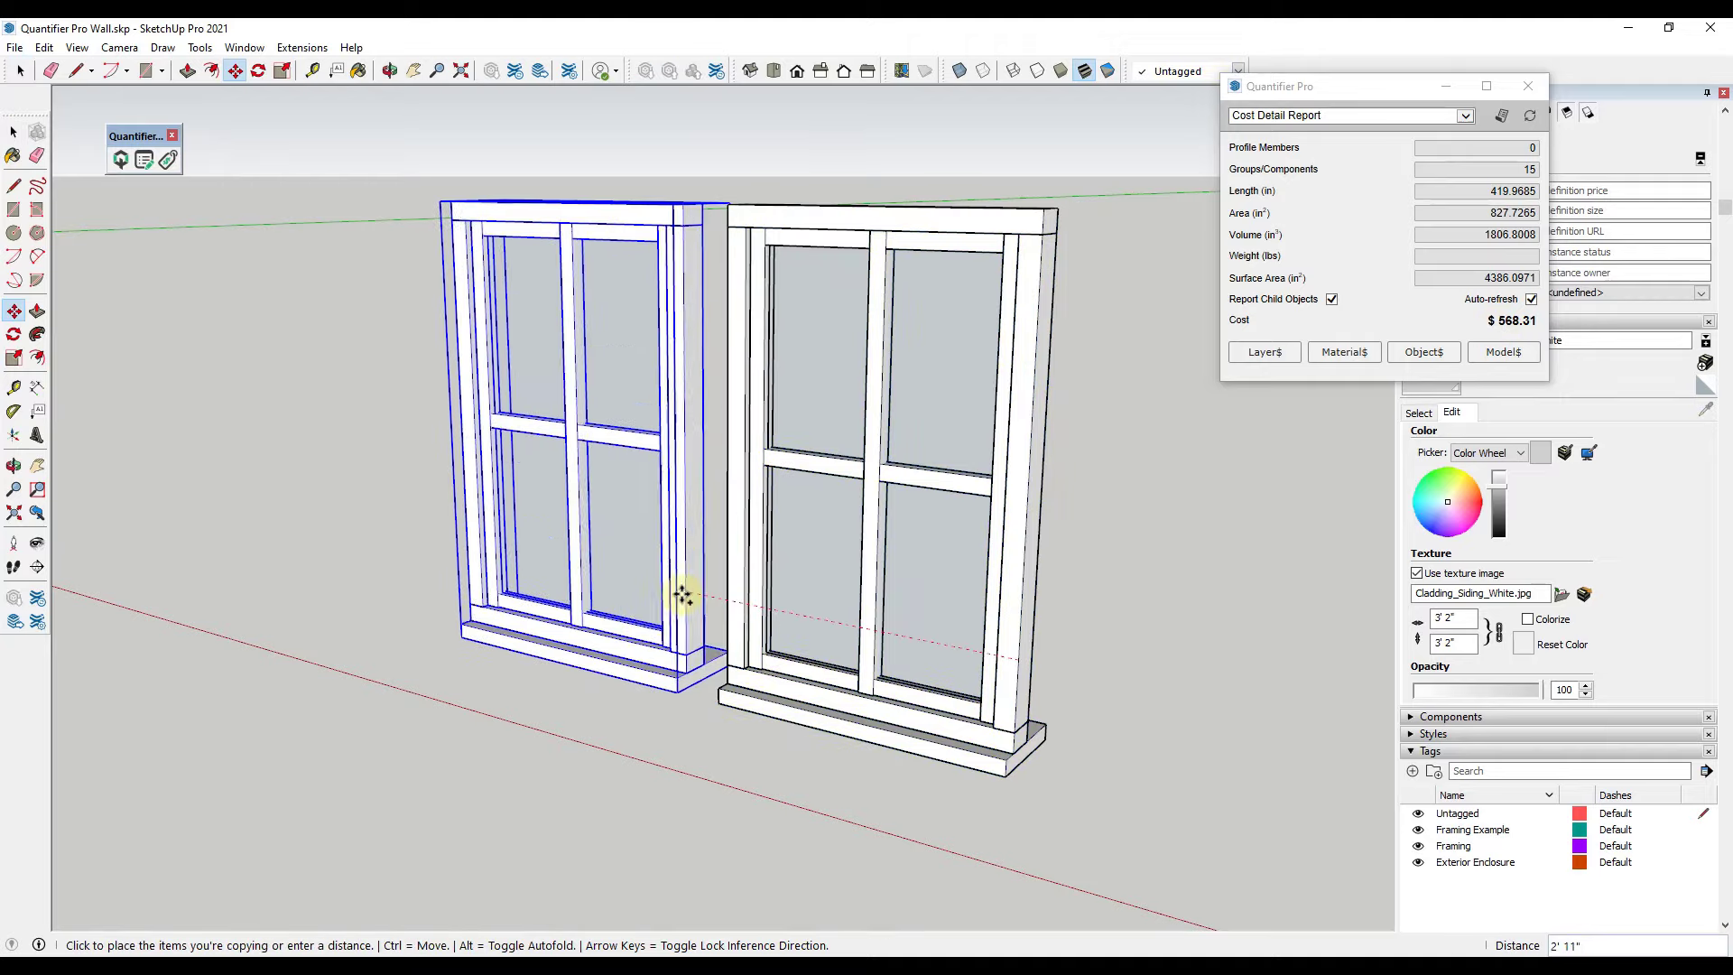
click(688, 578)
key(space)
shift+click(748, 560)
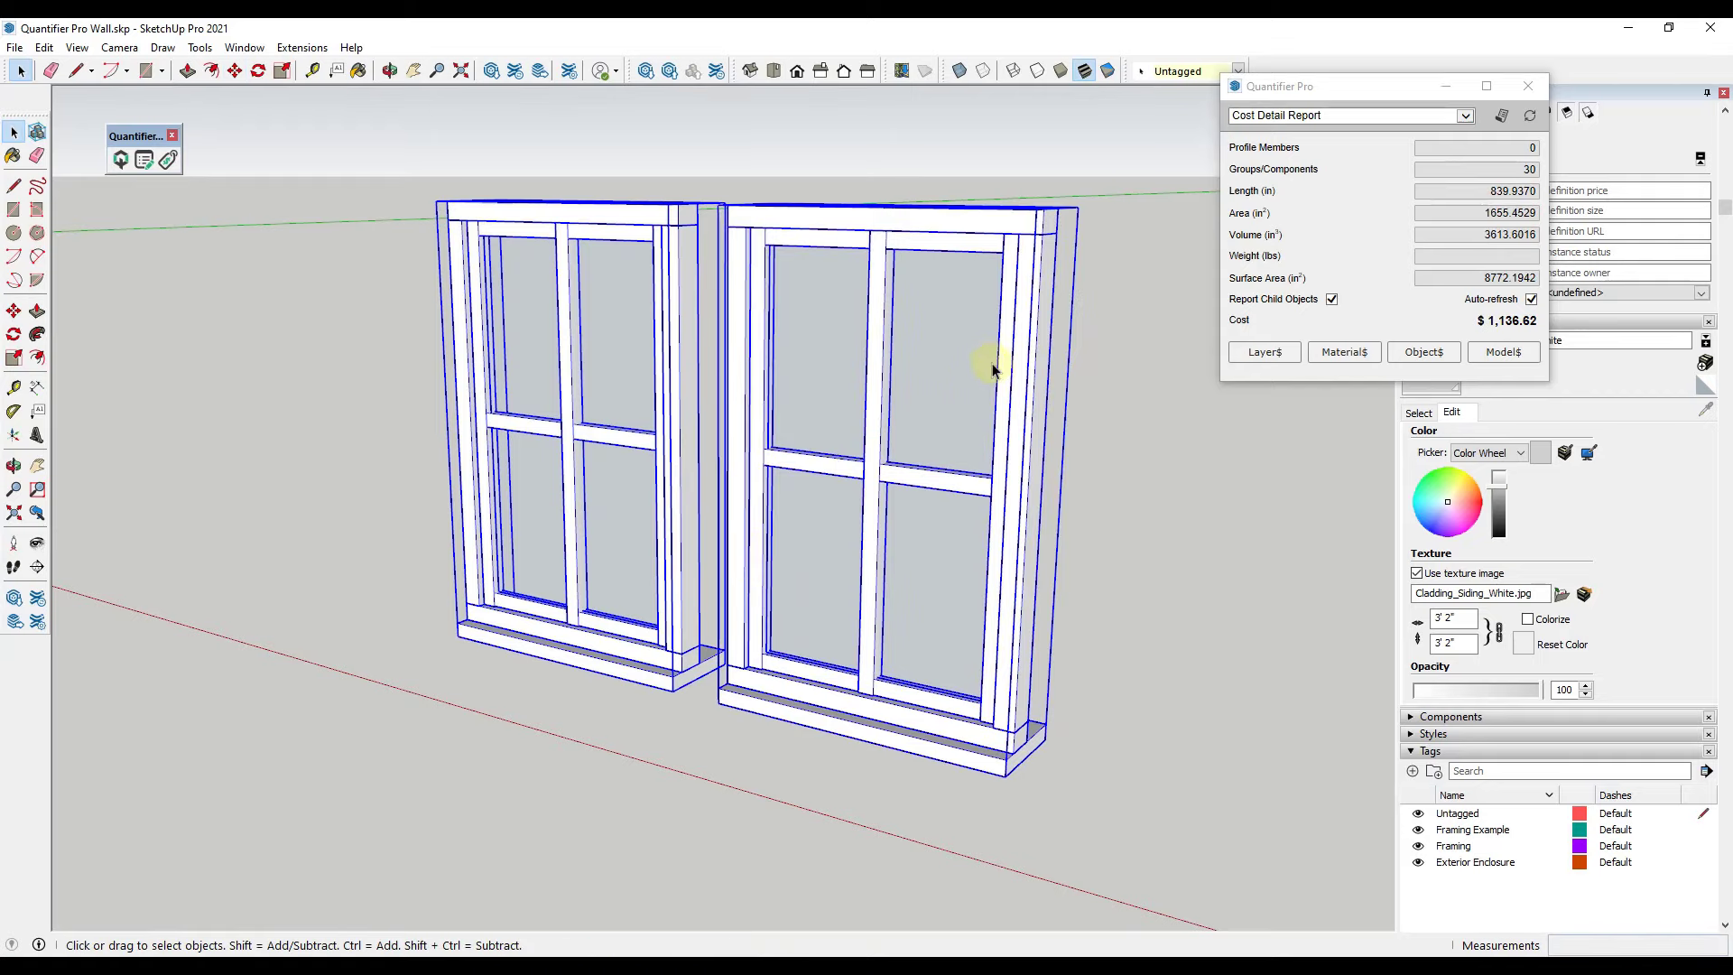
mouse_move(1496, 329)
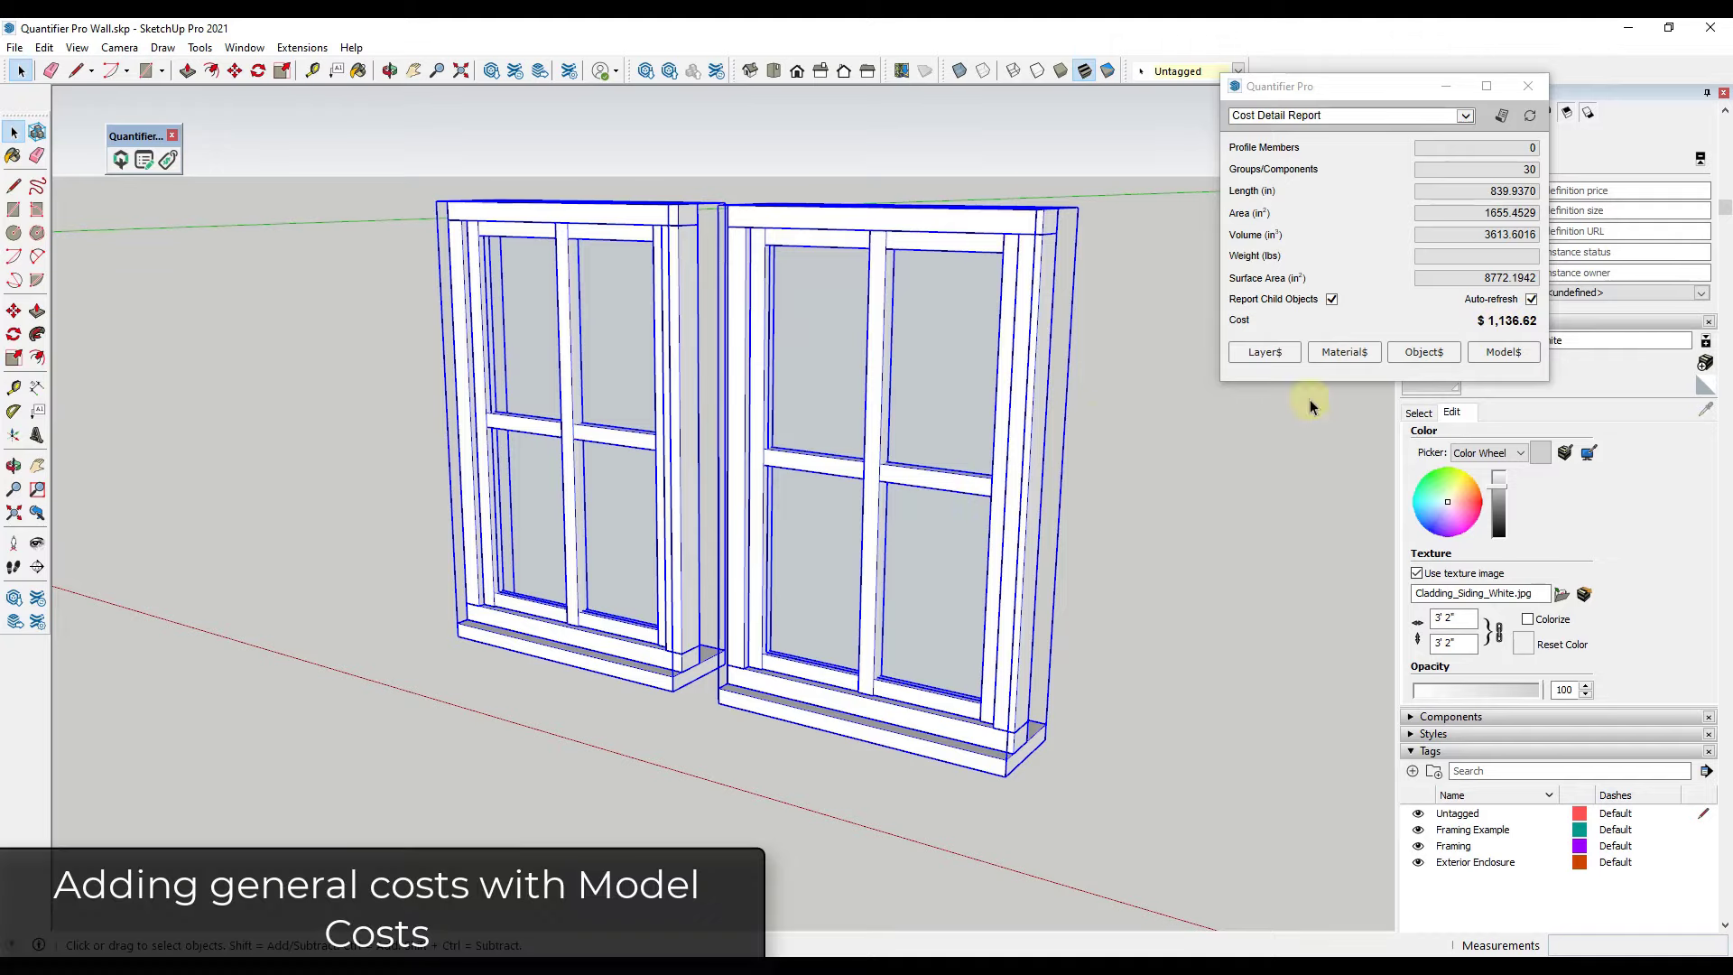
Open the Quantifier Pro model cost data to review costs that apply to the whole model.
click(1502, 353)
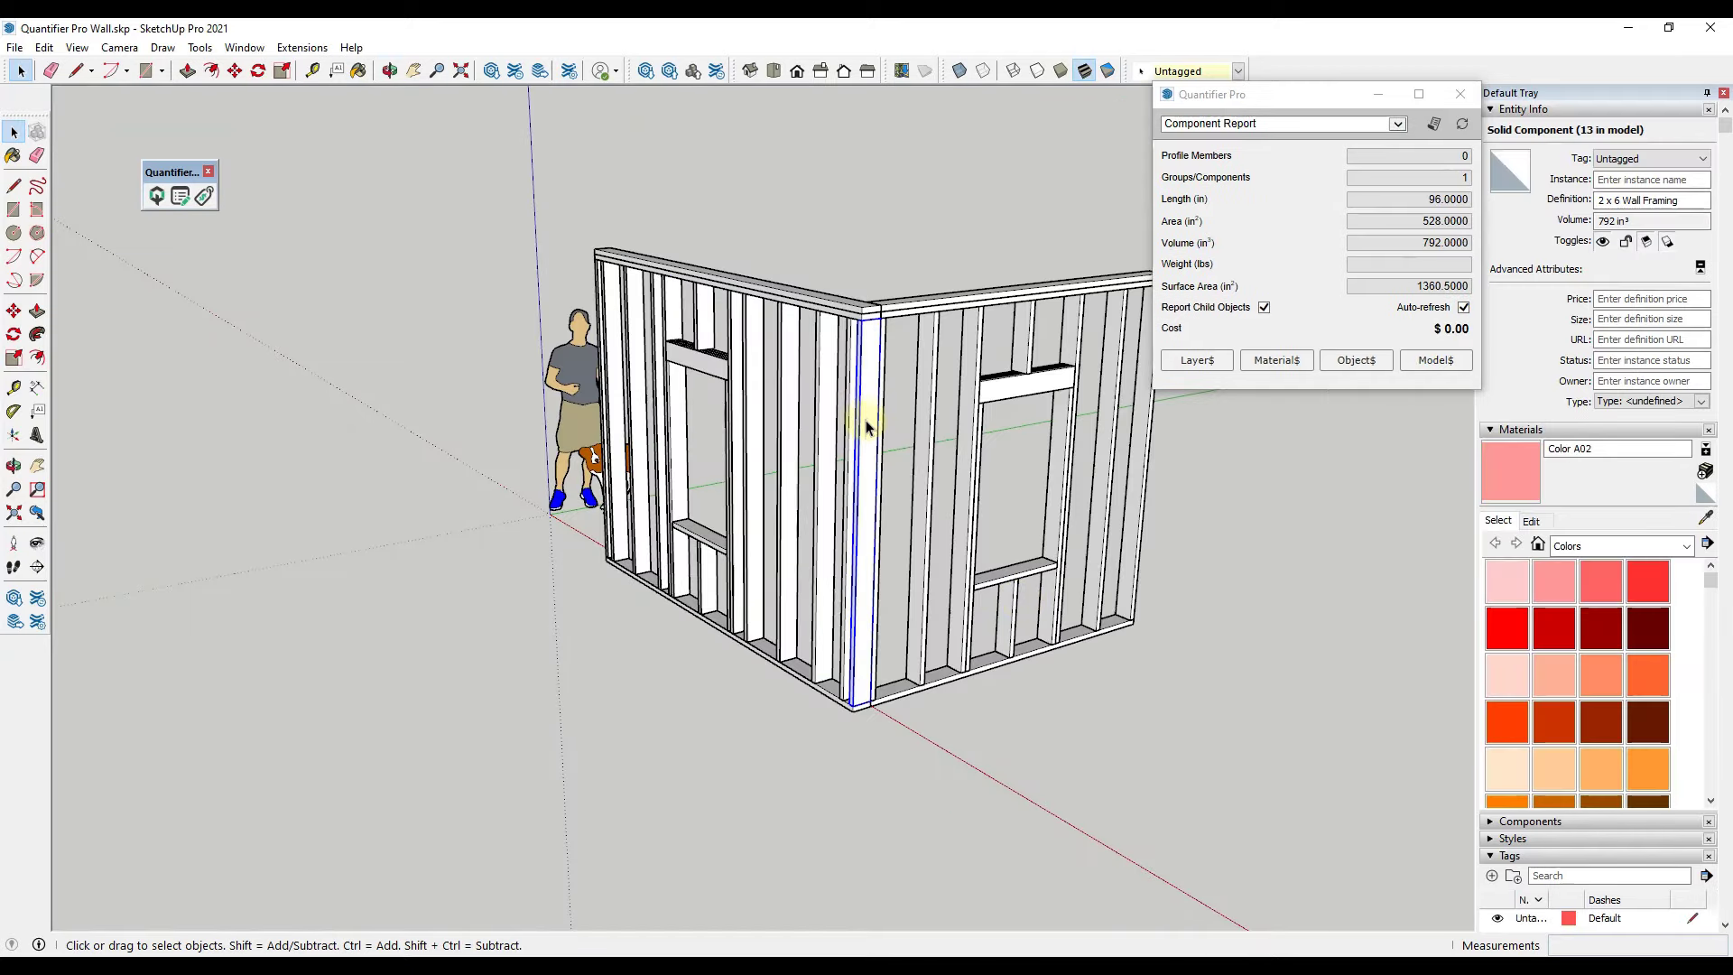
Draw a rectangle of about 135 ft² on the ground from the framing's outer corner, running along both walls and extending beyond the shorter one.
scroll(860, 506, down, 3)
middle_drag(890, 491, 903, 352)
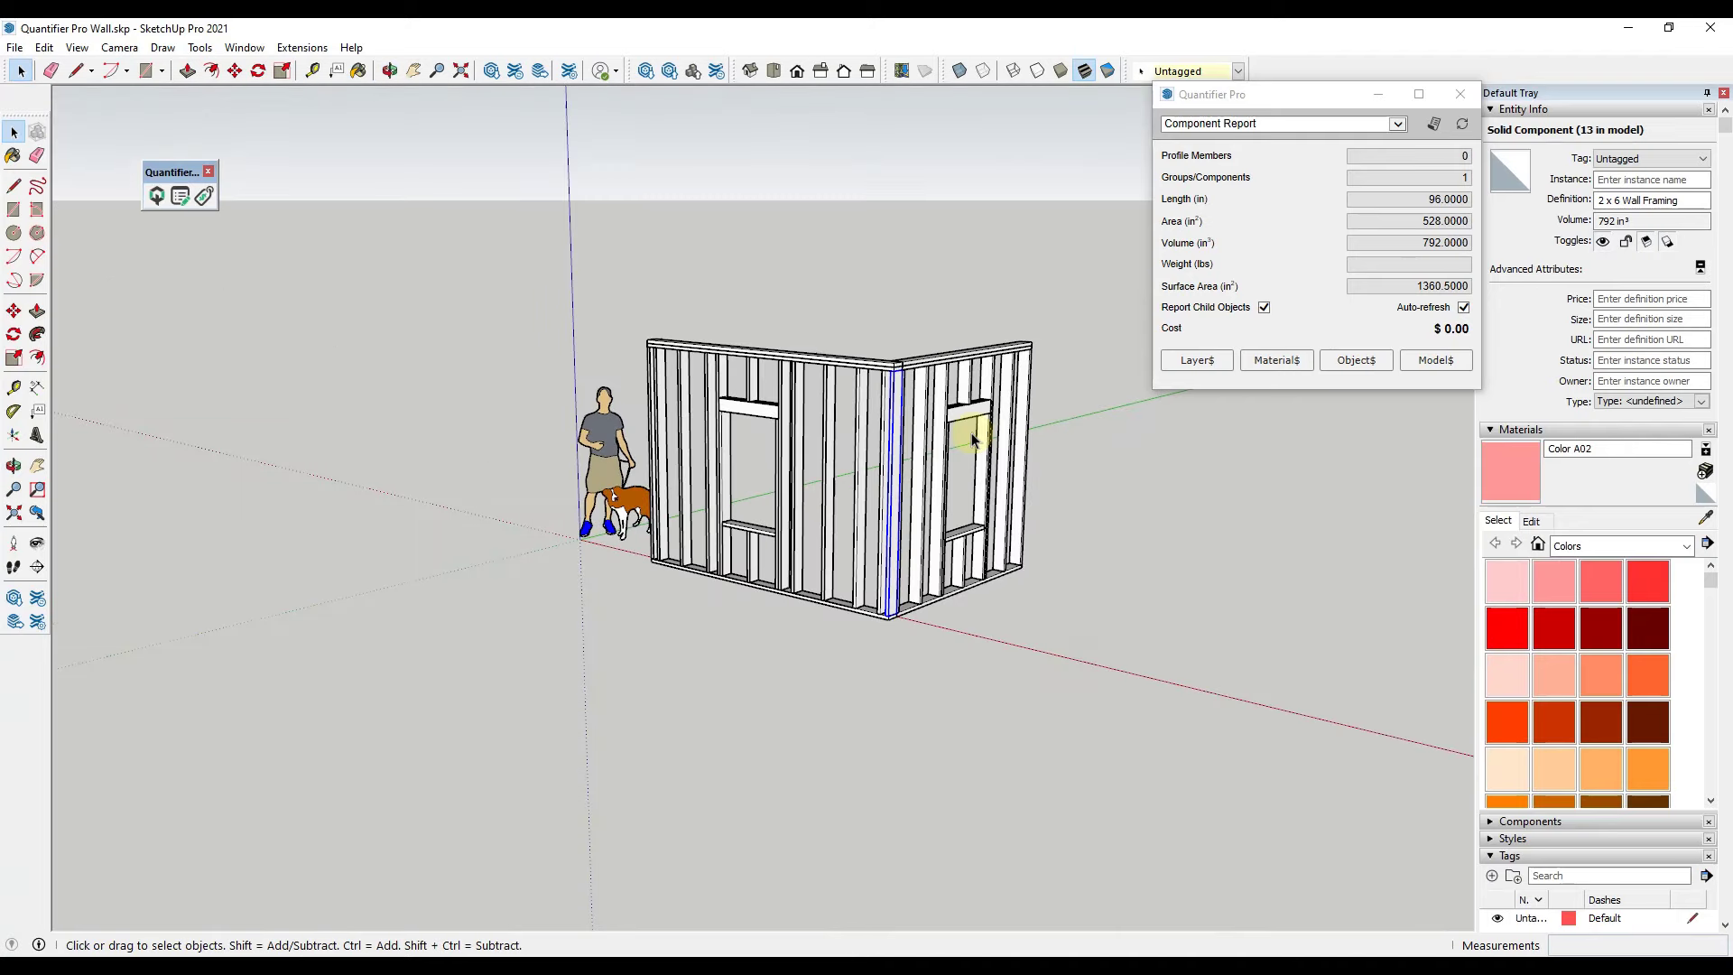
scroll(660, 367, up, 2)
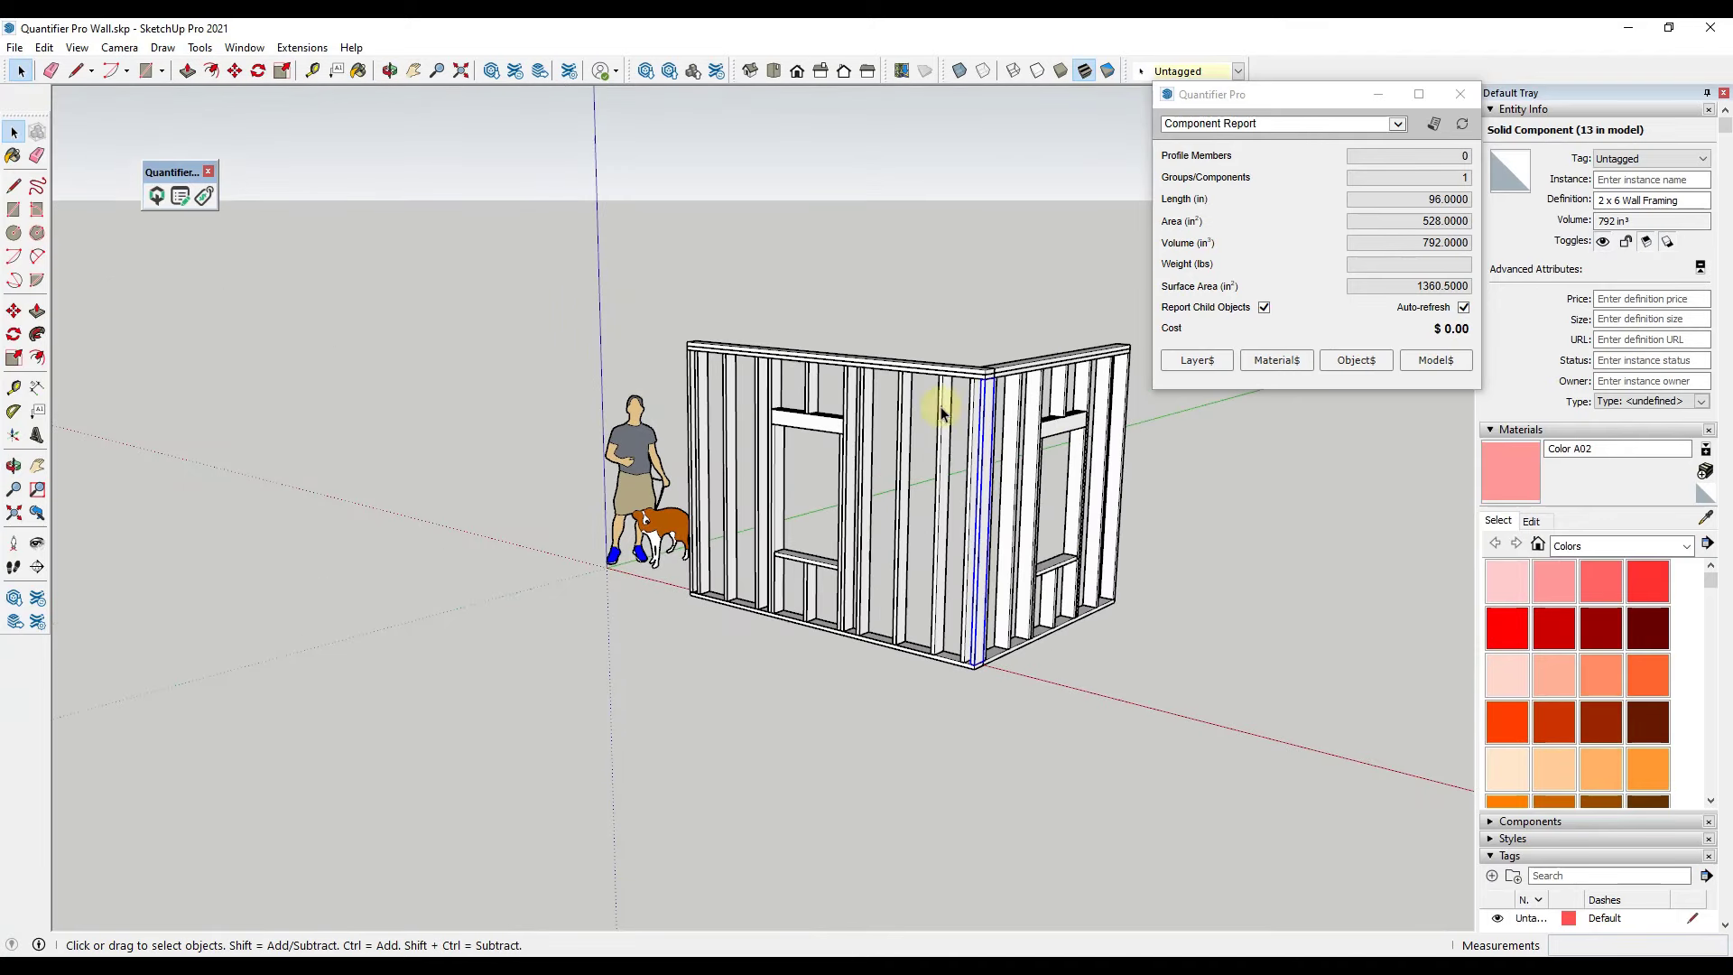
middle_drag(1045, 398, 948, 582)
middle_drag(866, 488, 905, 424)
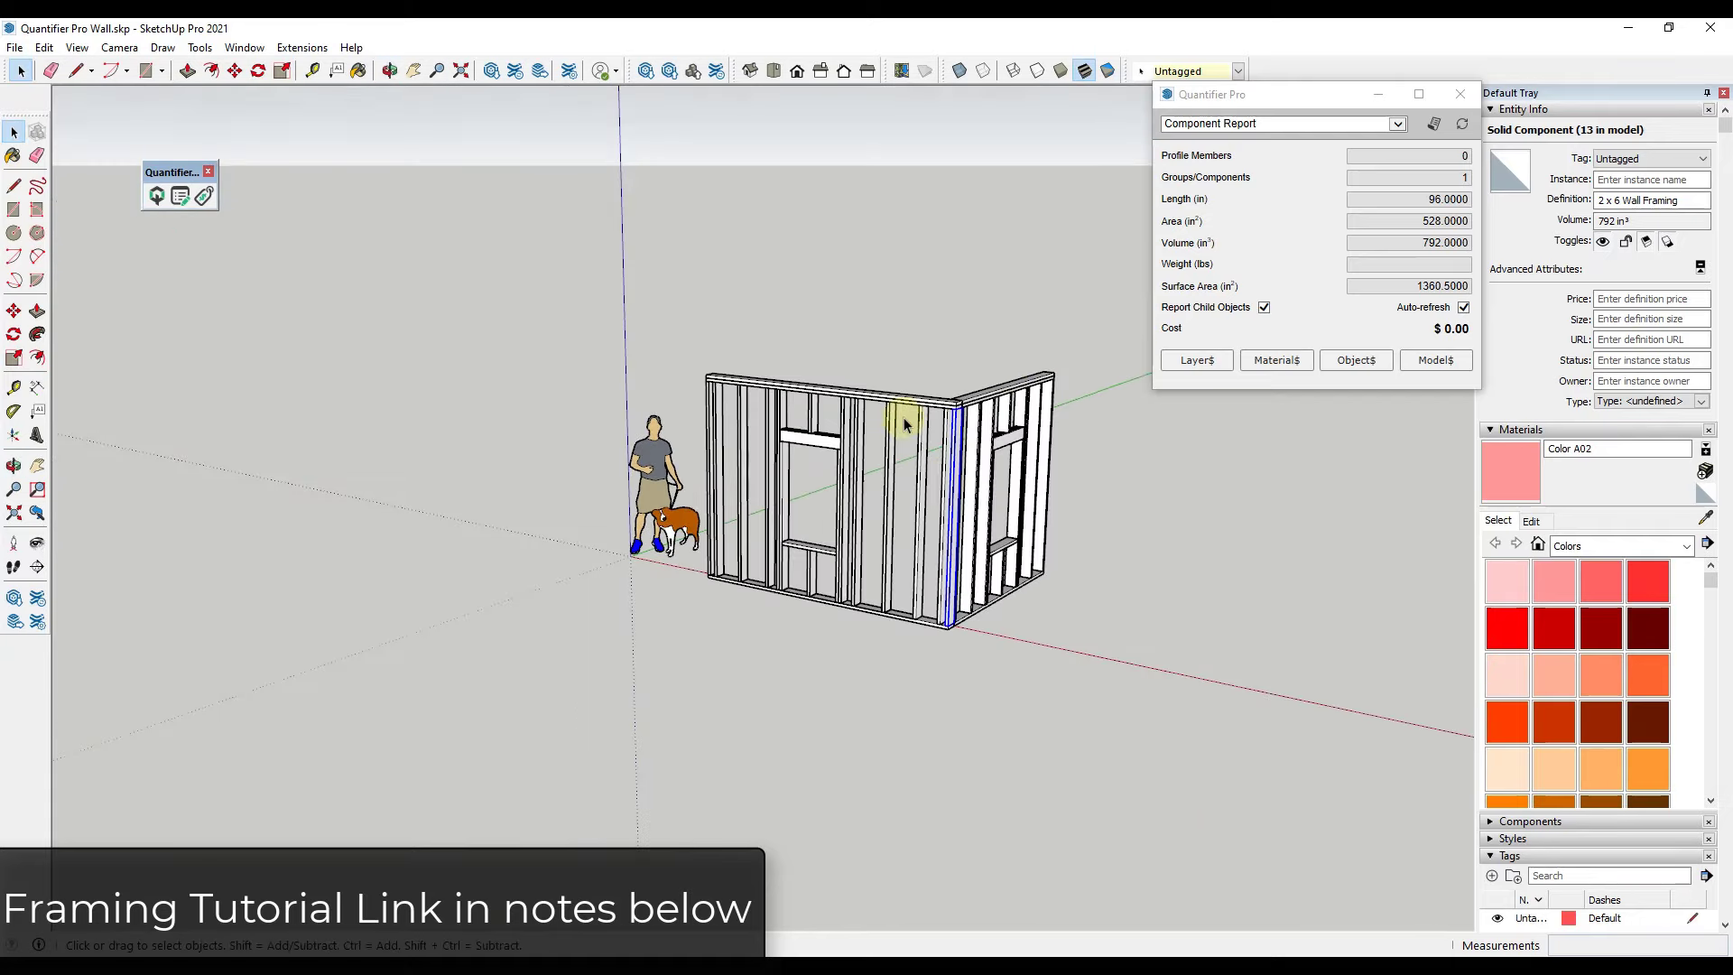
middle_drag(1153, 511, 711, 497)
scroll(817, 658, up, 3)
key(r)
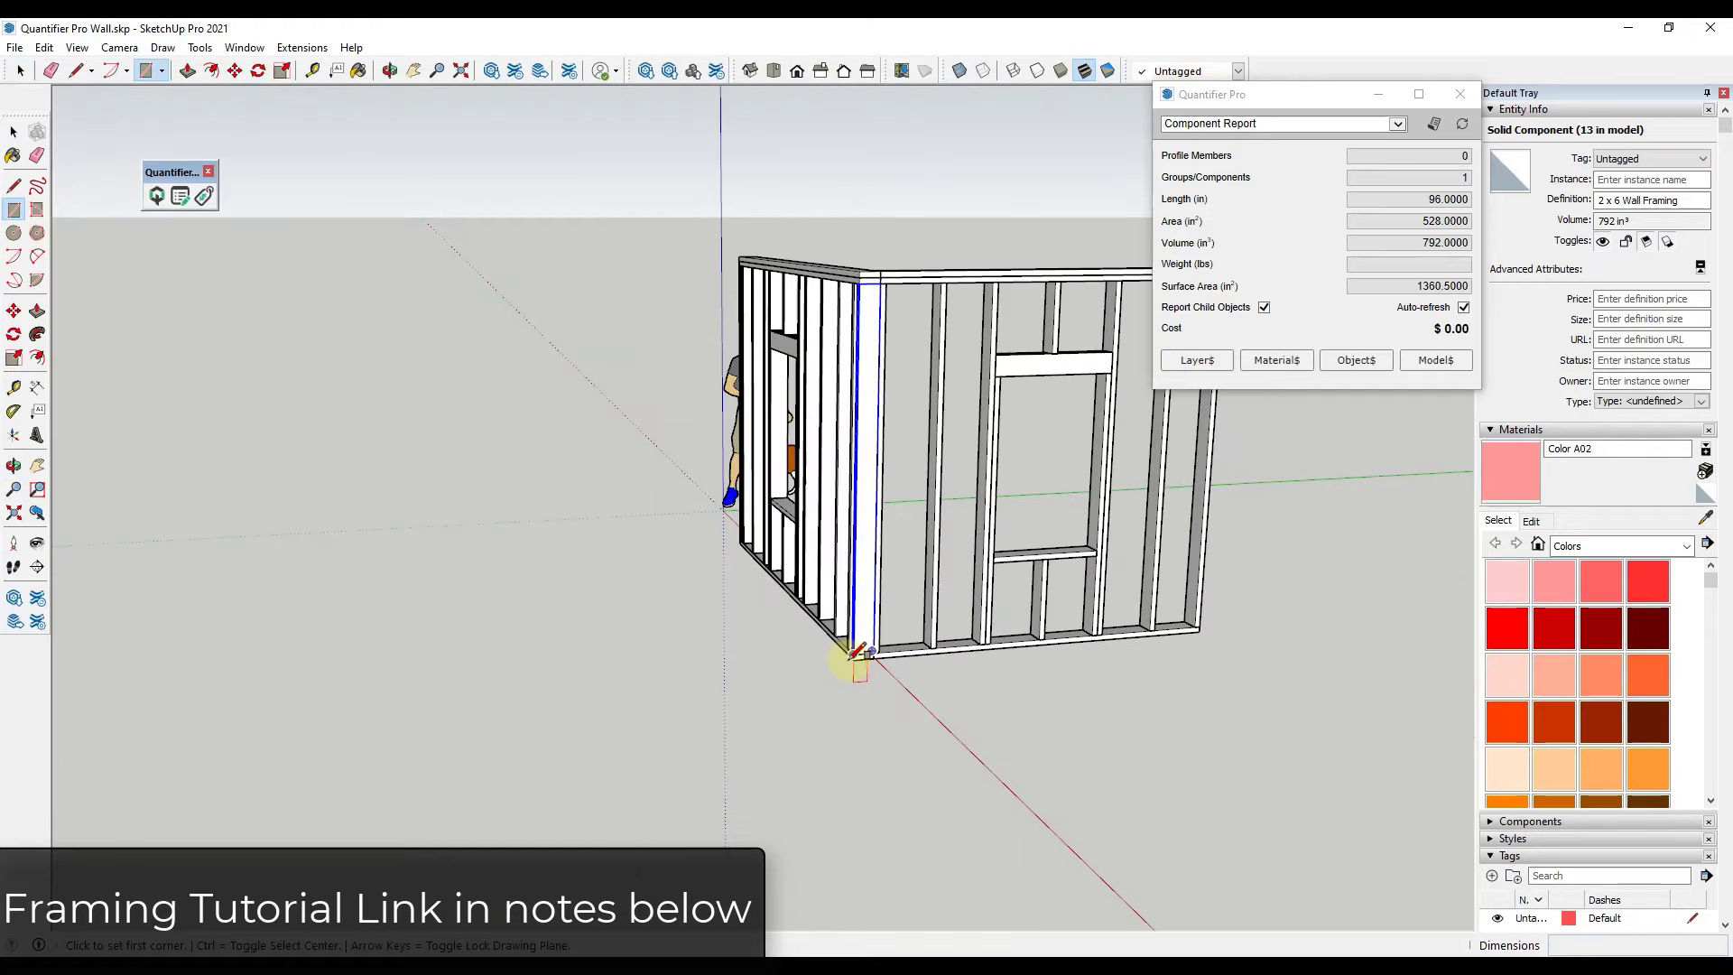
click(853, 659)
scroll(964, 621, down, 5)
middle_drag(968, 619, 991, 646)
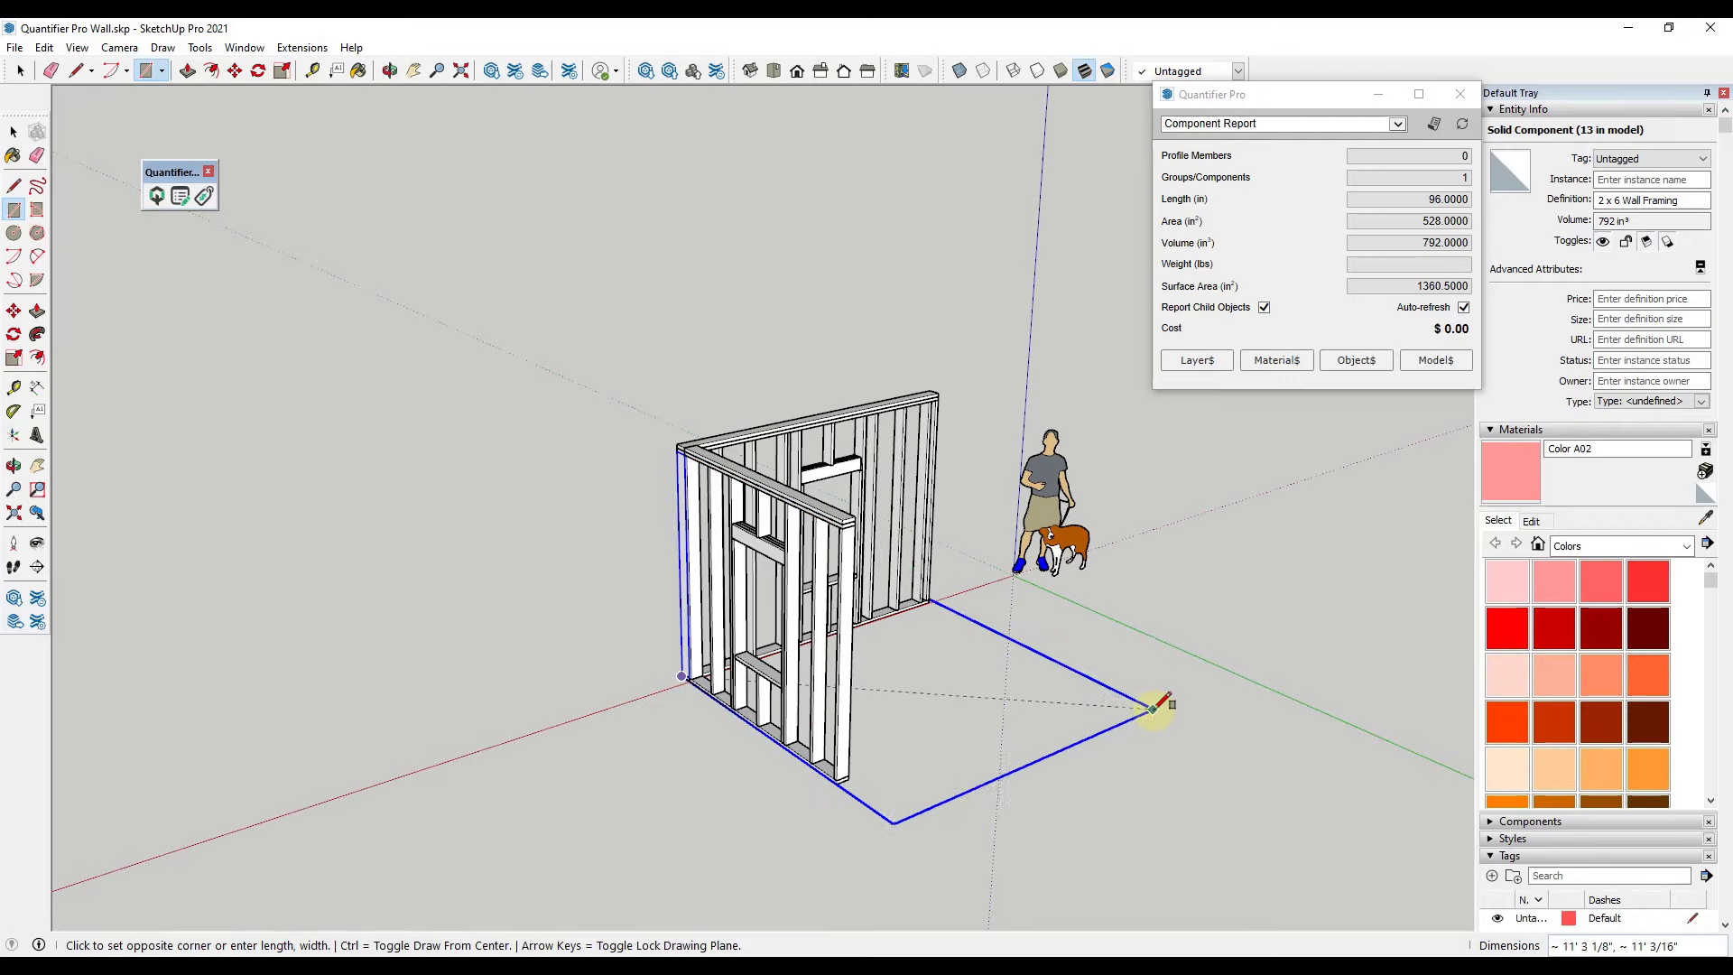
click(1173, 709)
Push/Pull the floor rectangle into a thin slab of about 45 ft³ and make it a group.
key(p)
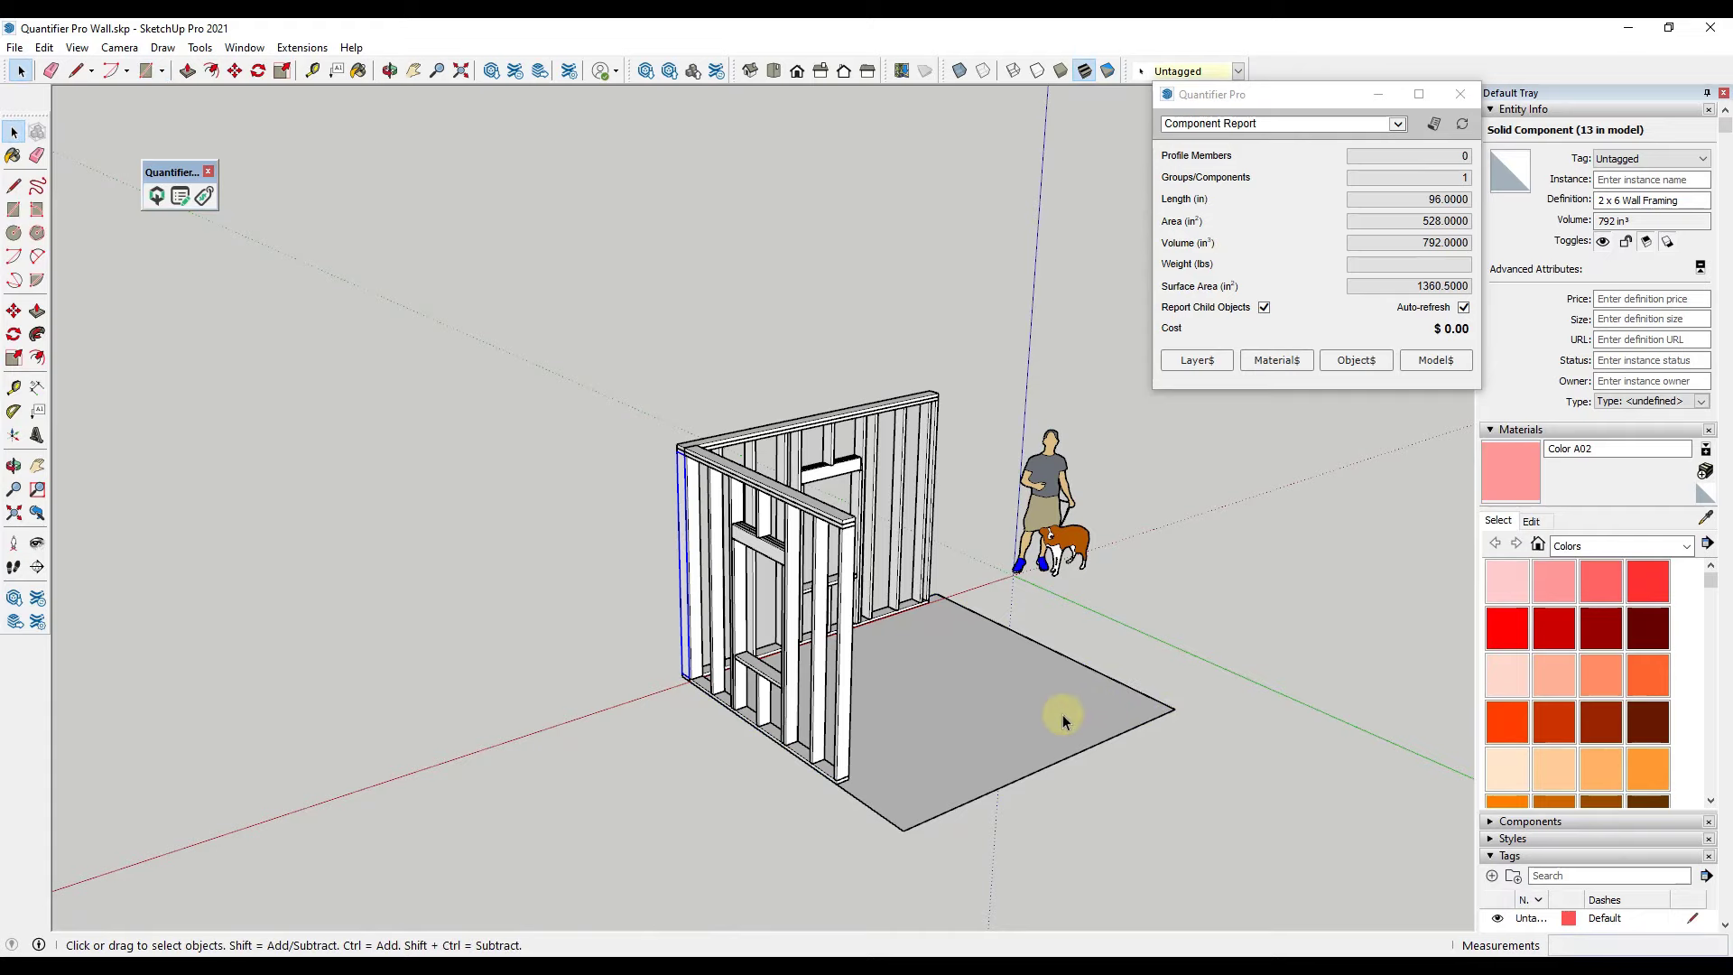
click(1071, 722)
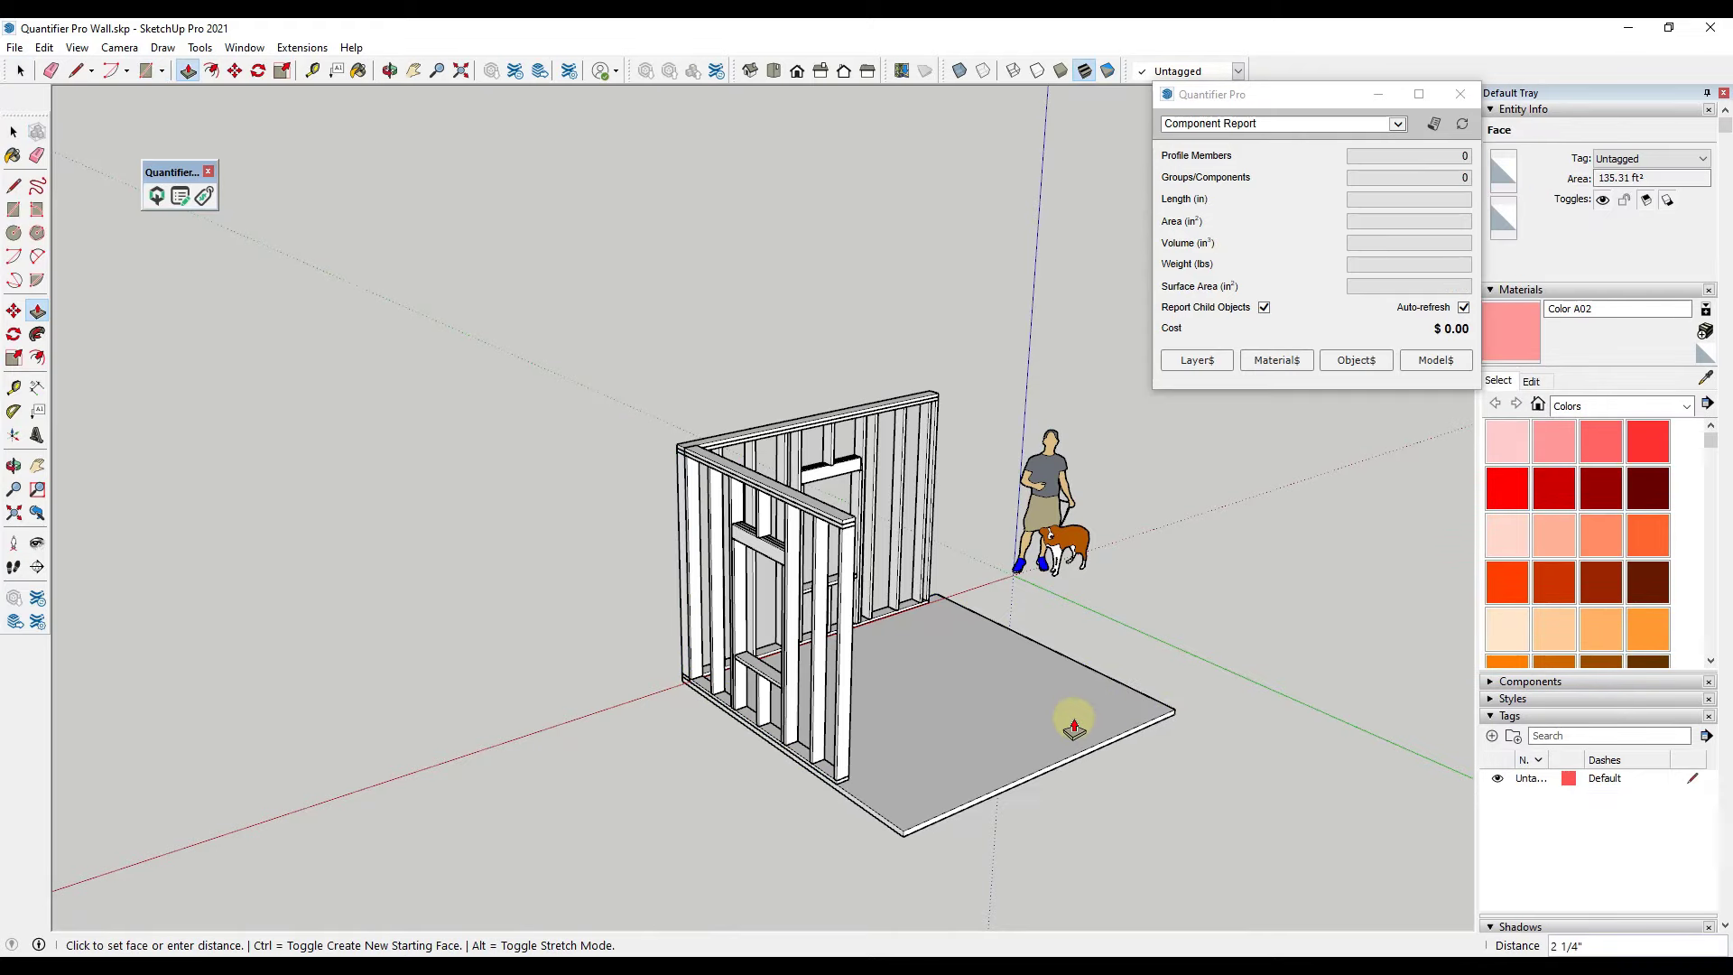
key(Return)
key(space)
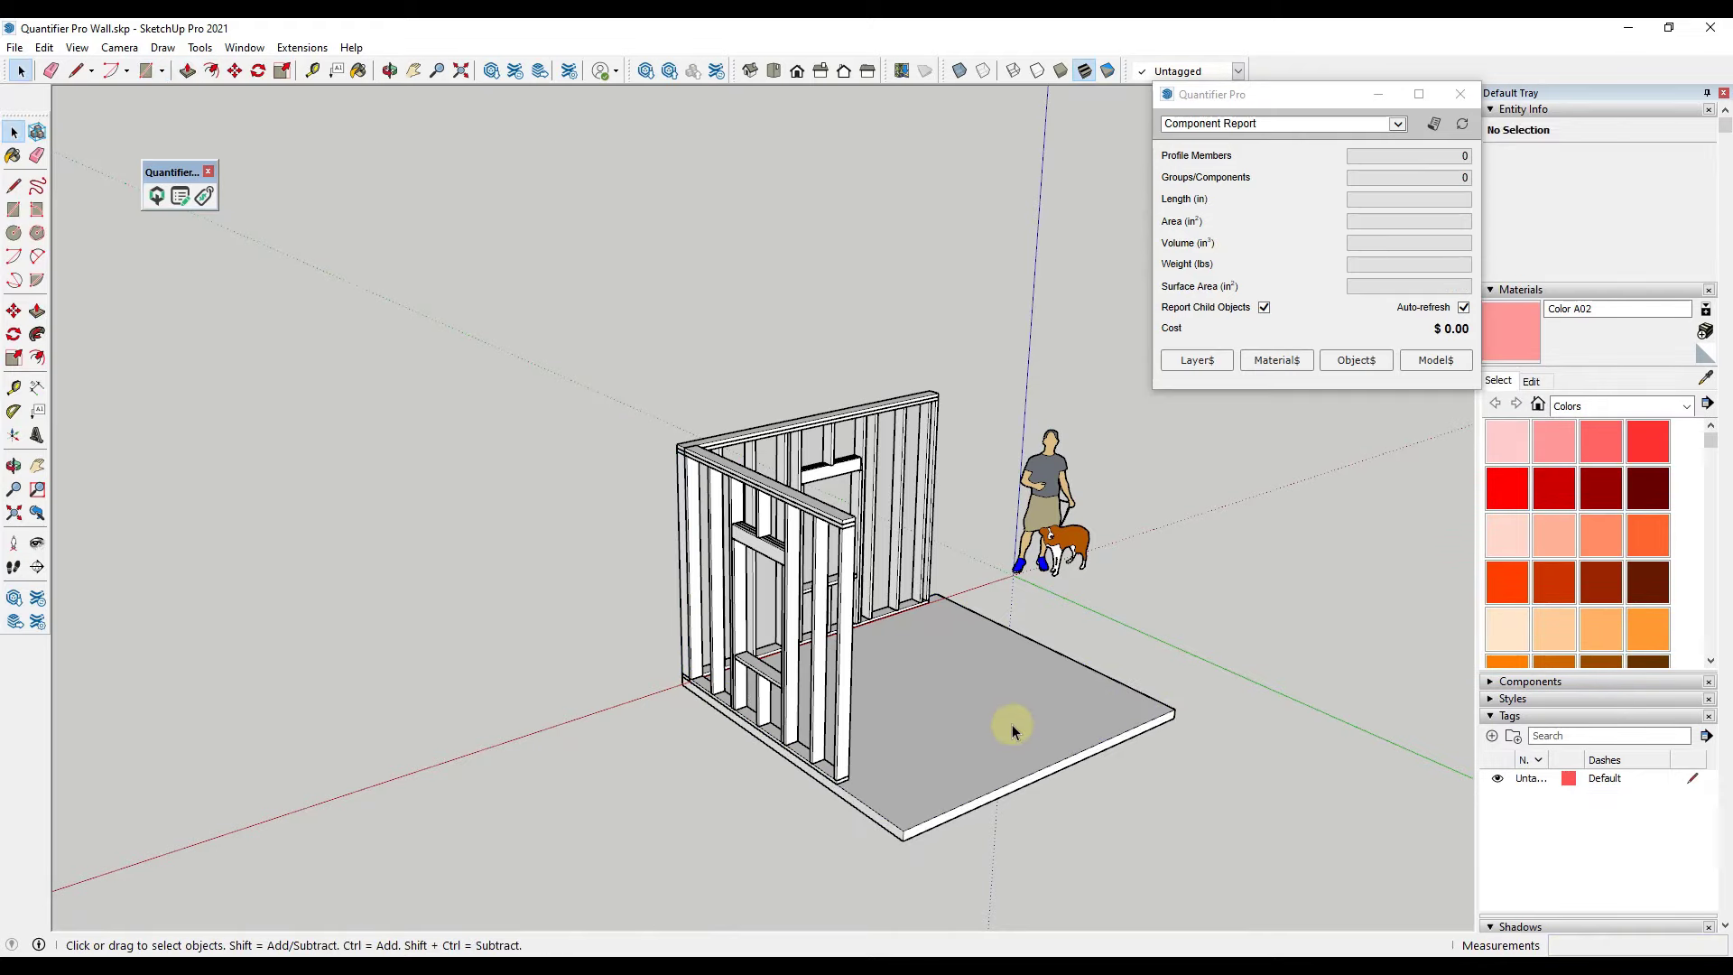
triple_click(1011, 724)
right_click(1011, 724)
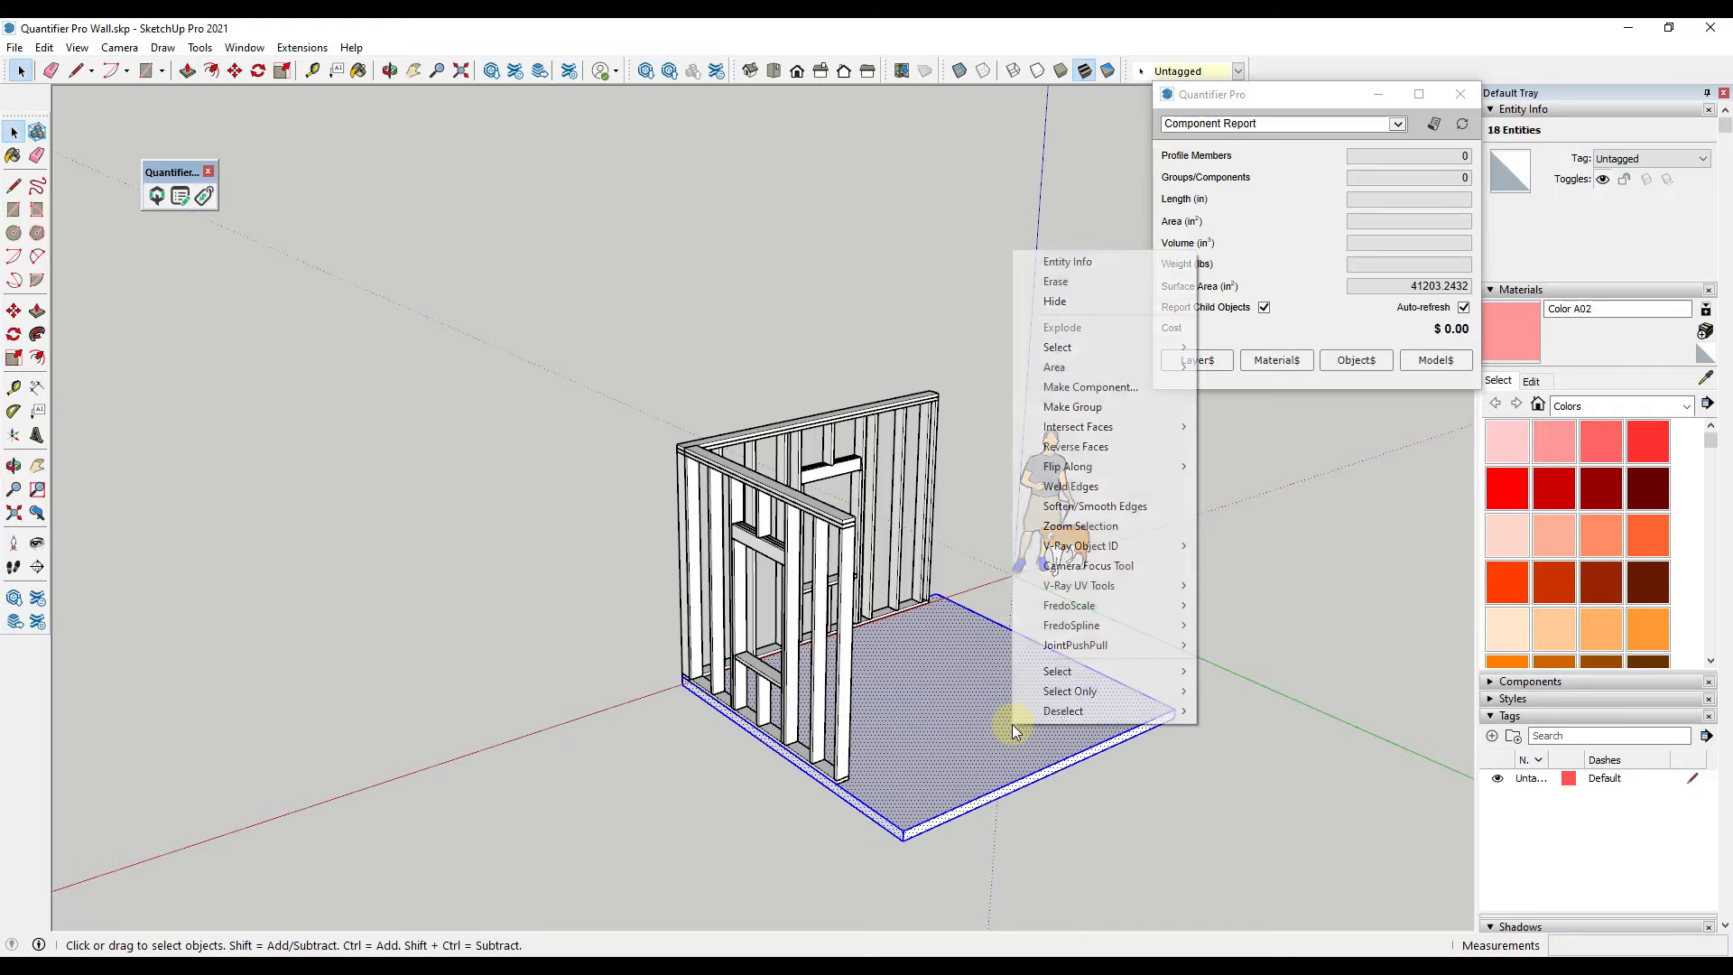
click(1074, 408)
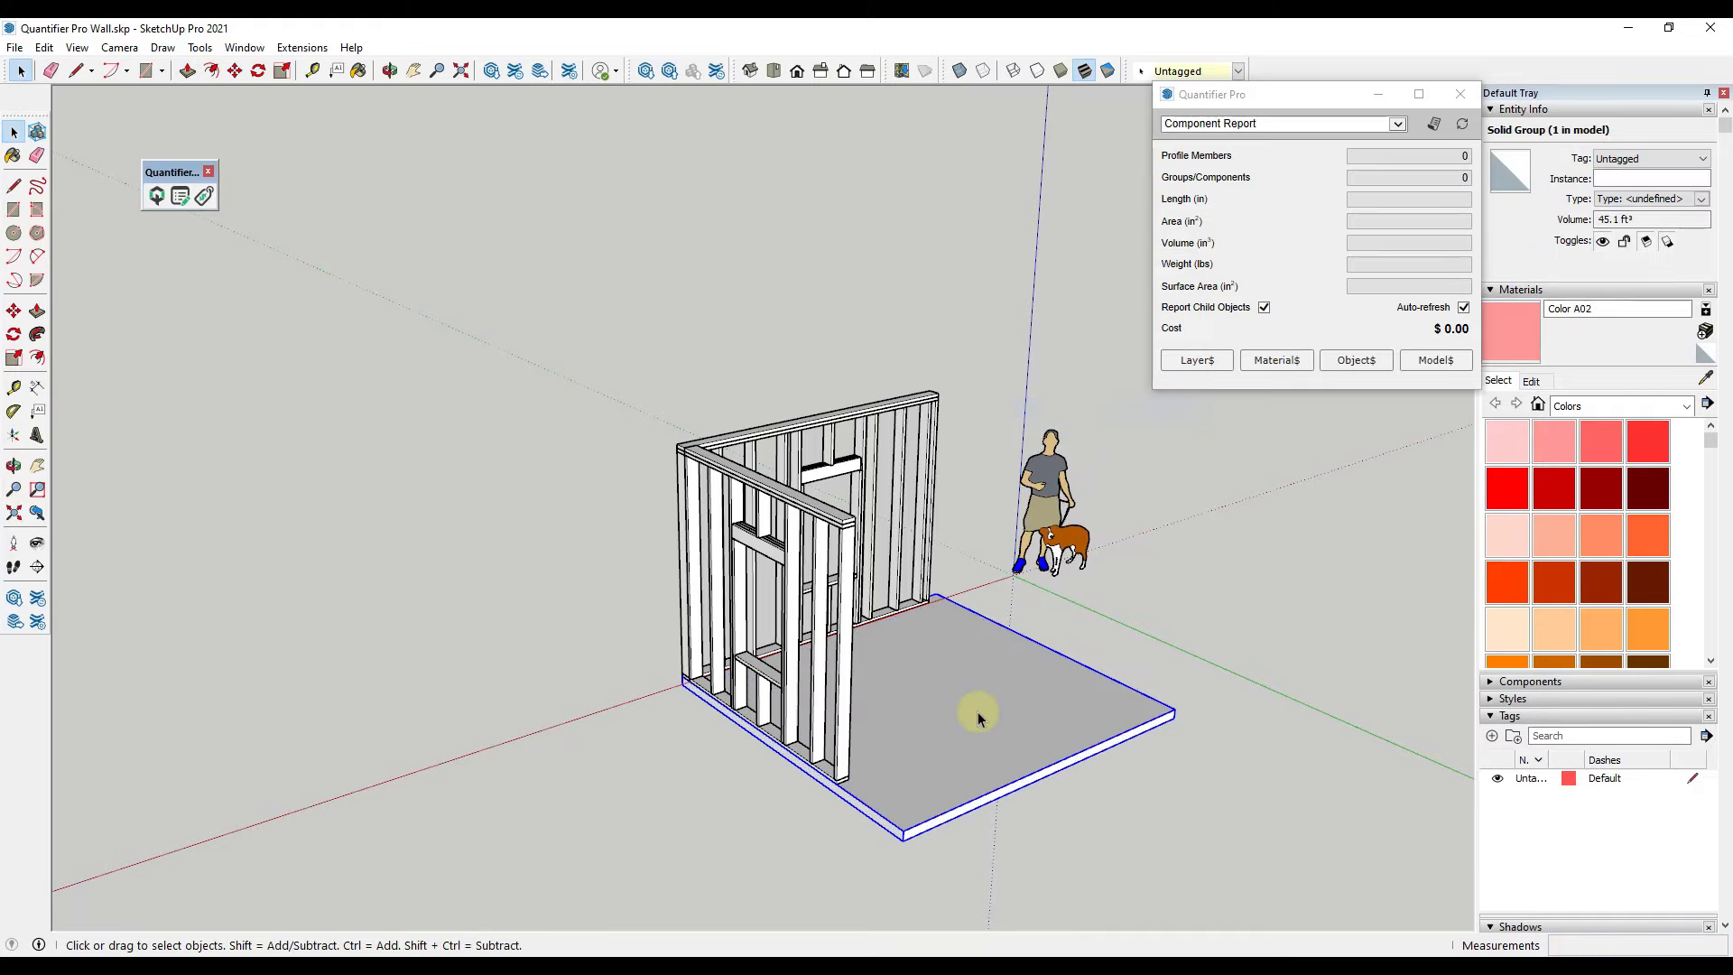
Open the slab group and paint its top face with Concrete Aggregate Smoke from the Asphalt and Concrete materials.
mouse_move(975, 704)
middle_down()
mouse_move(988, 681)
mouse_move(973, 731)
middle_up()
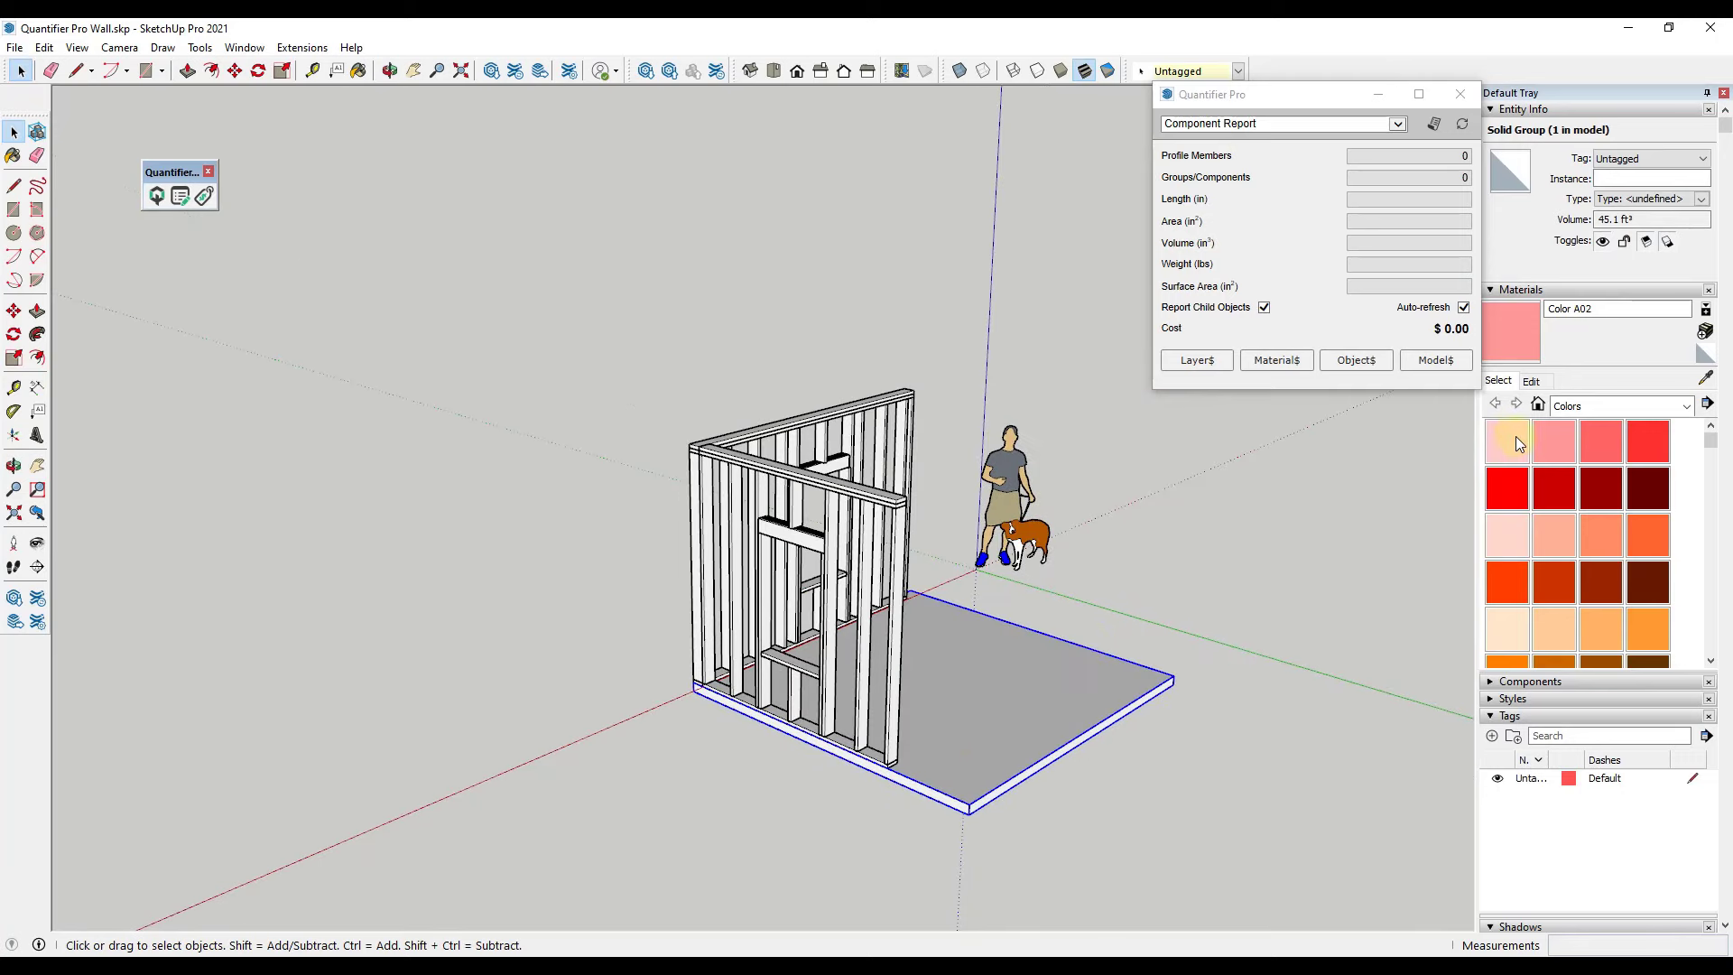
double_click(1072, 684)
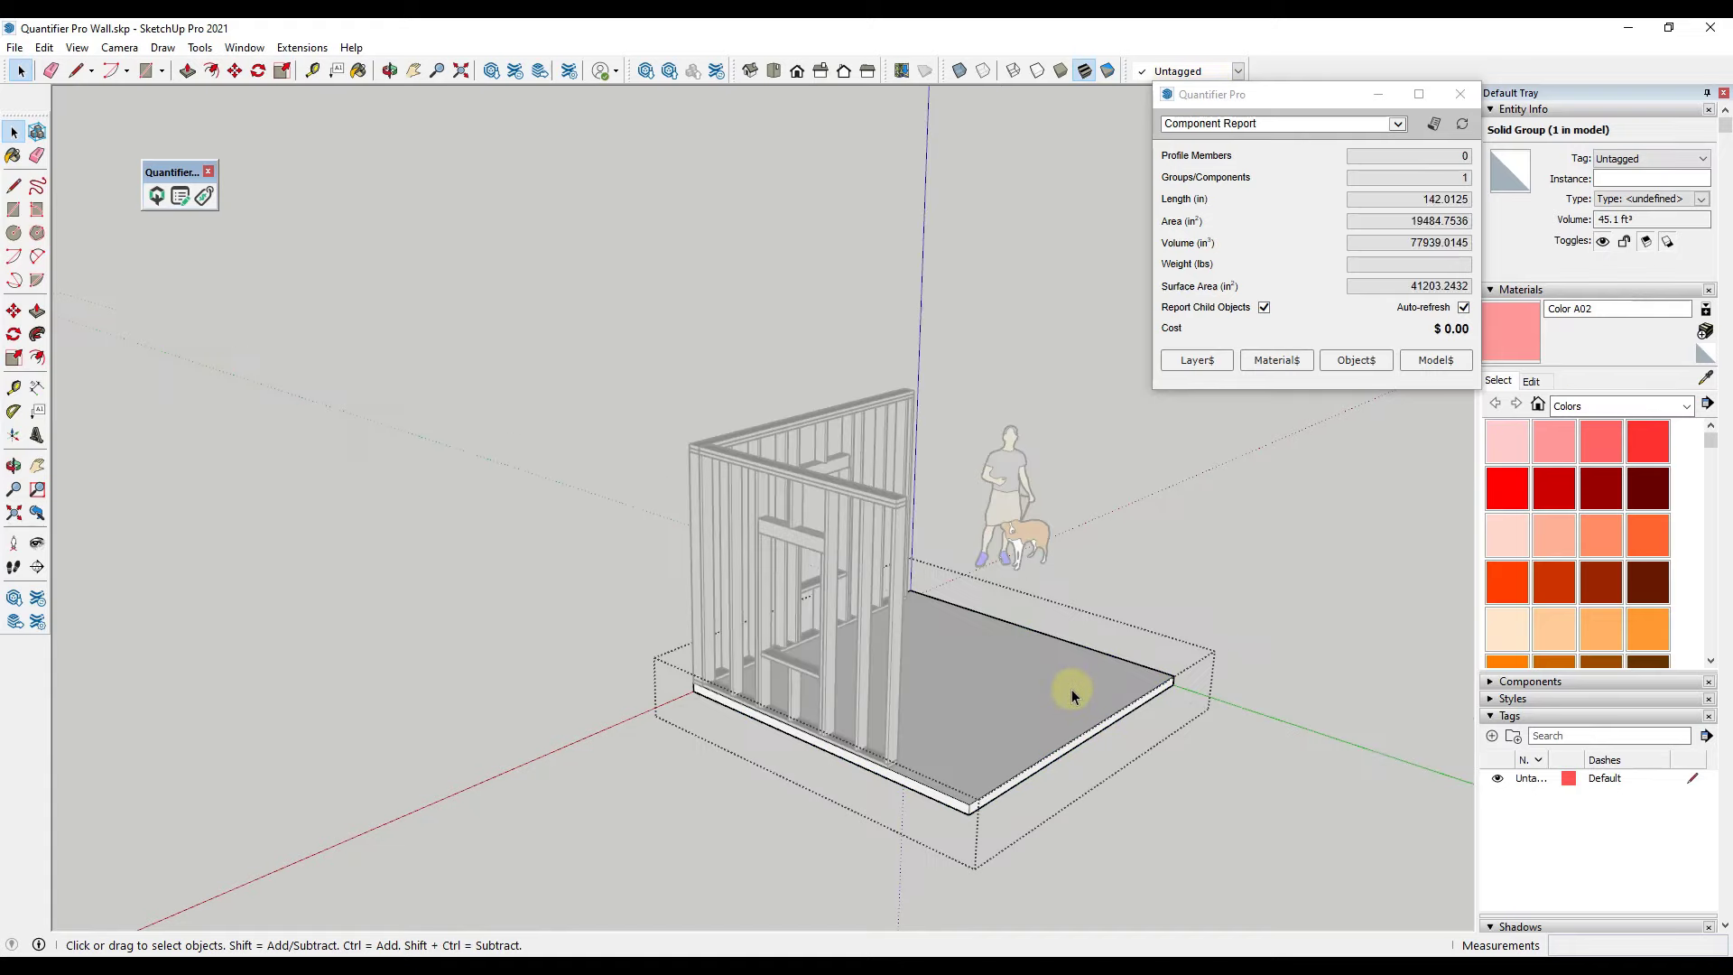
click(1616, 408)
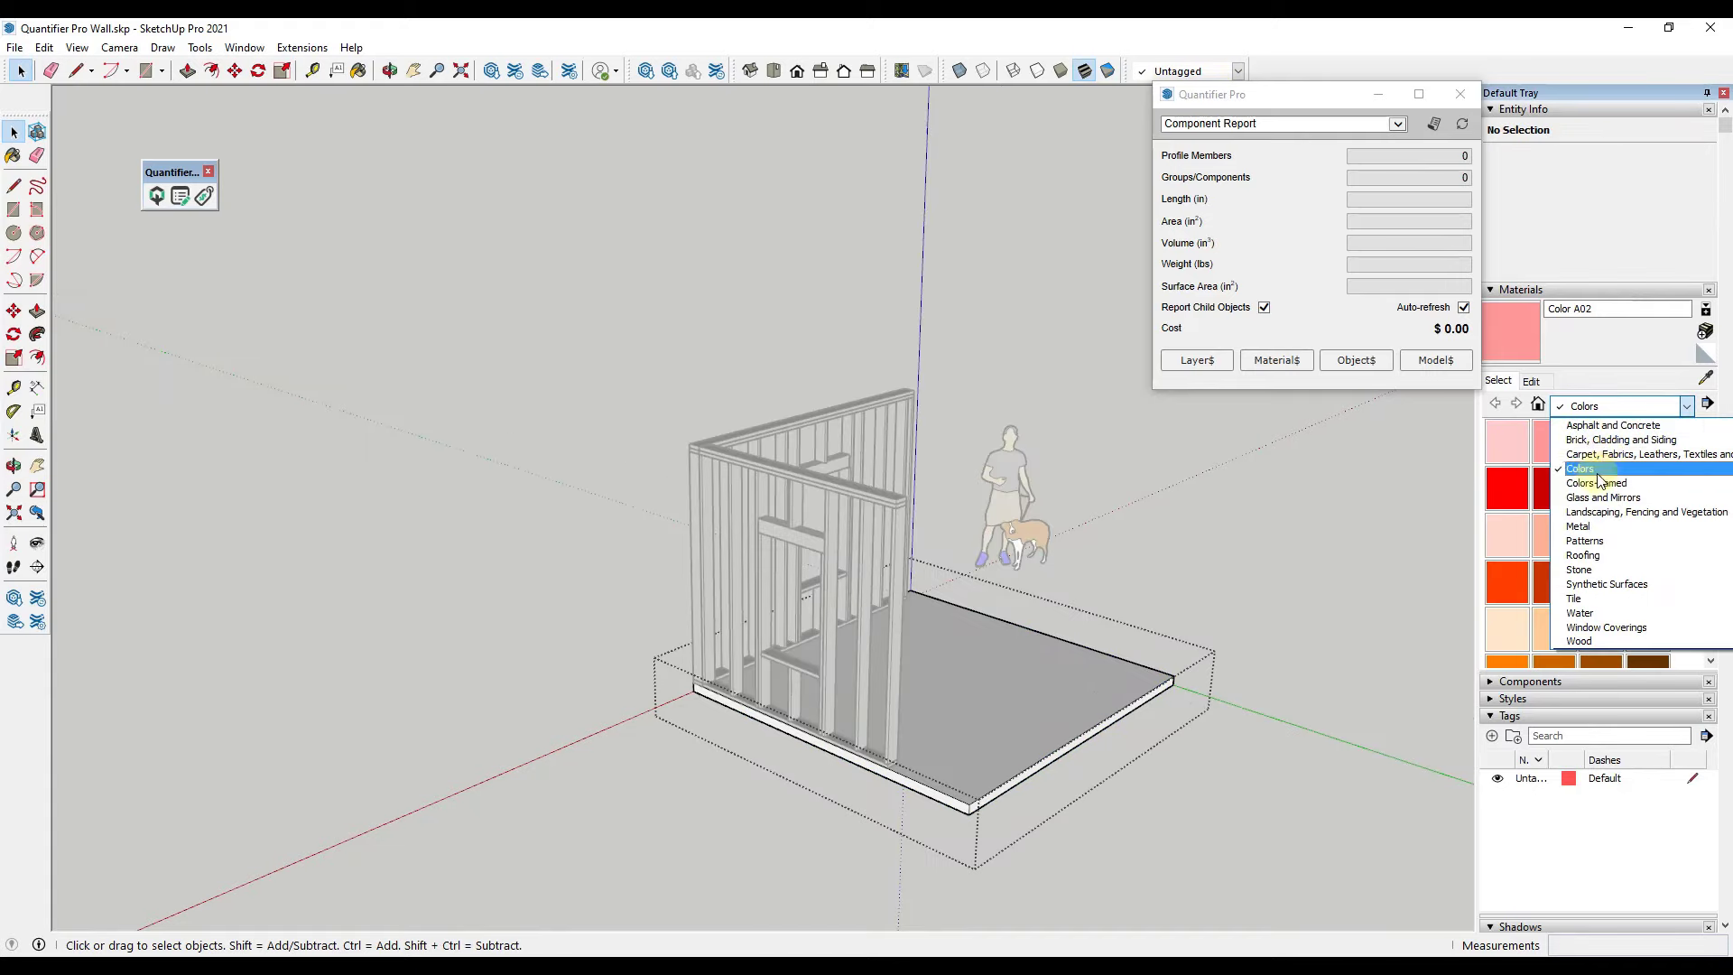
click(1604, 426)
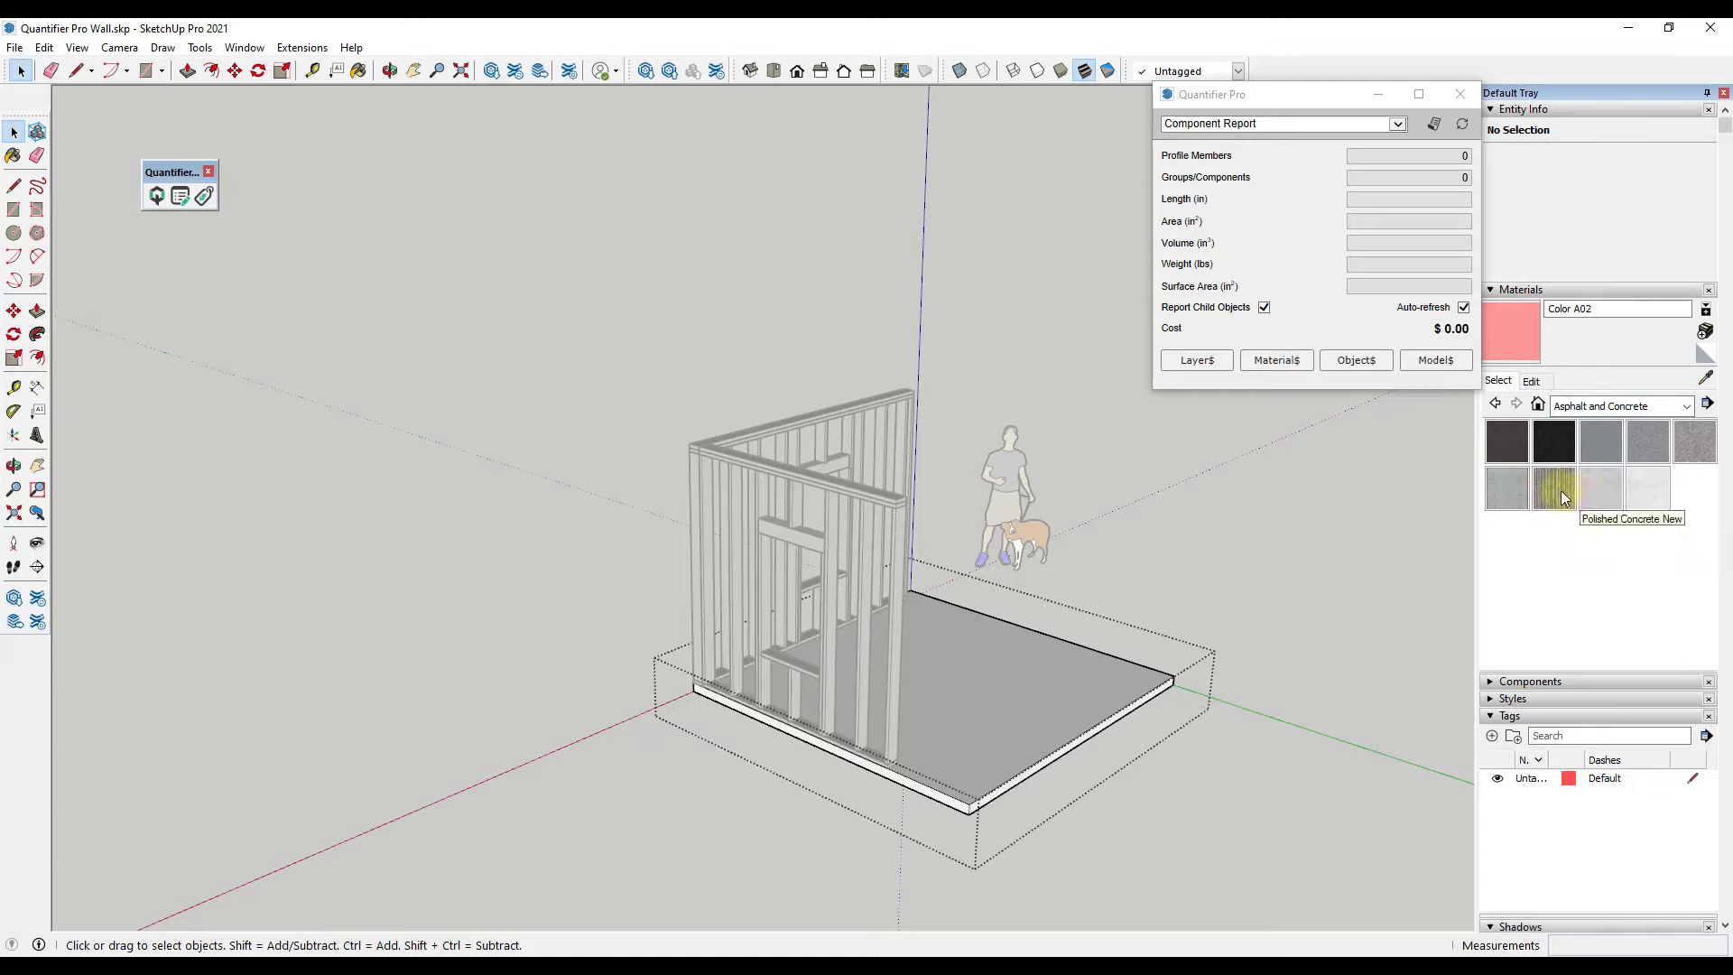
click(1687, 439)
click(939, 722)
key(space)
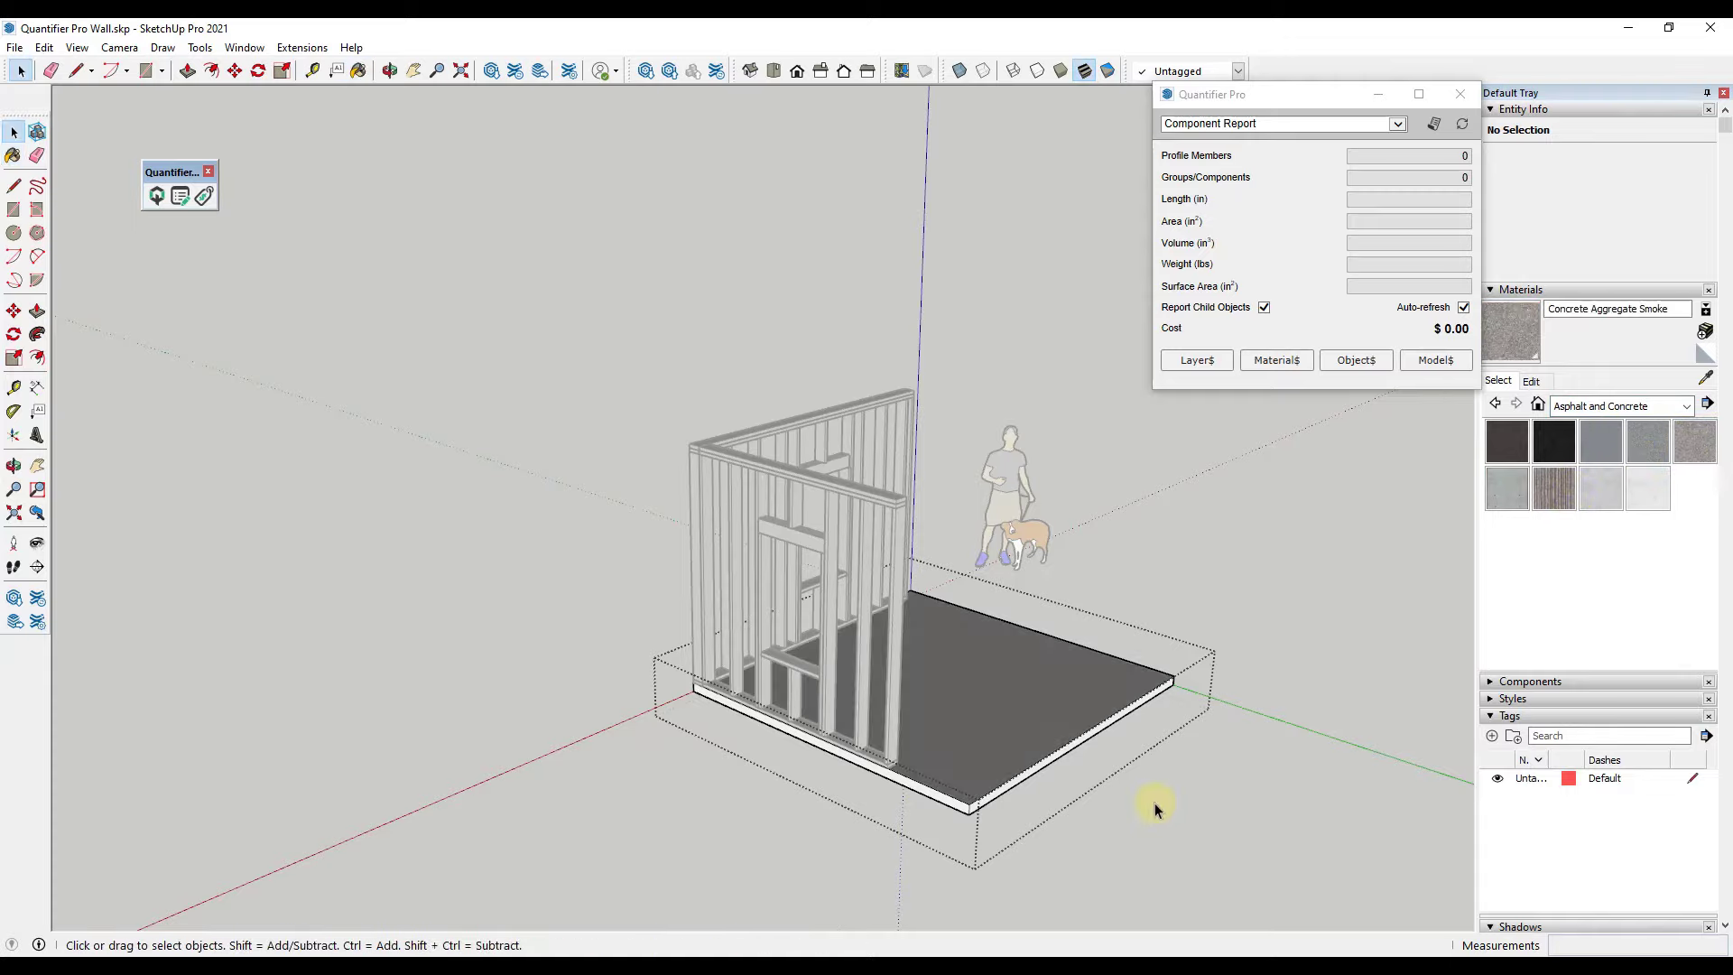
Leave the slab group's editing mode and select the whole slab.
scroll(1065, 827, up, 5)
click(957, 713)
middle_drag(967, 696, 882, 713)
key(space)
scroll(977, 695, up, 3)
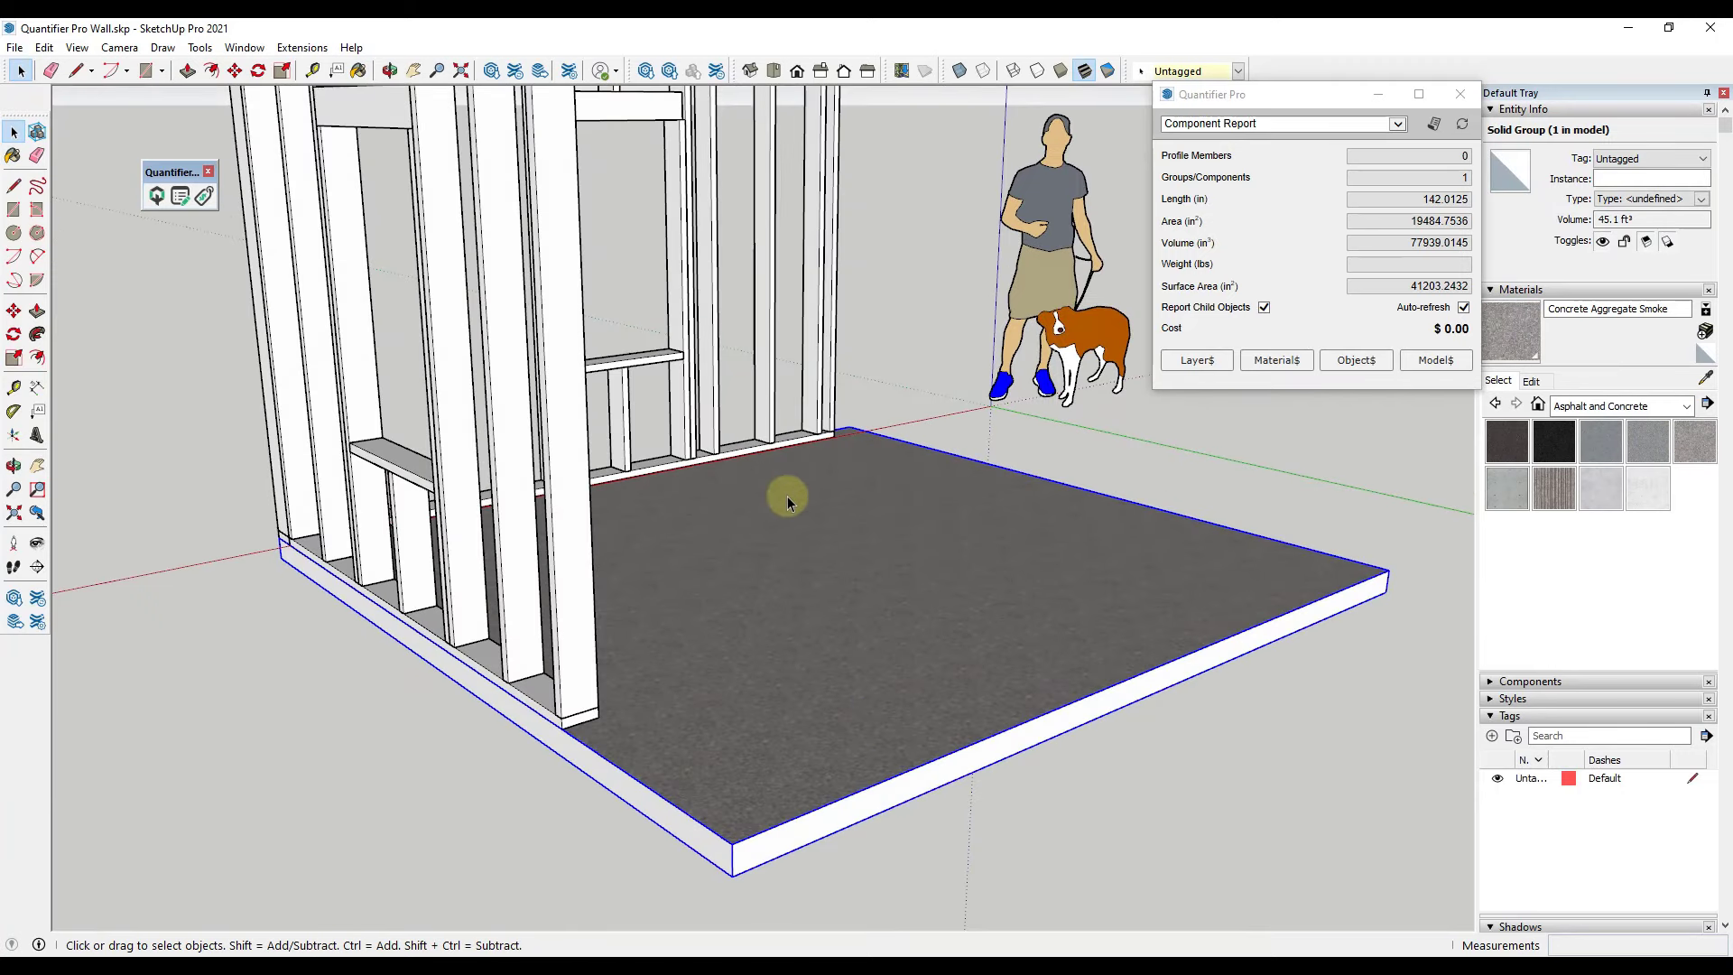
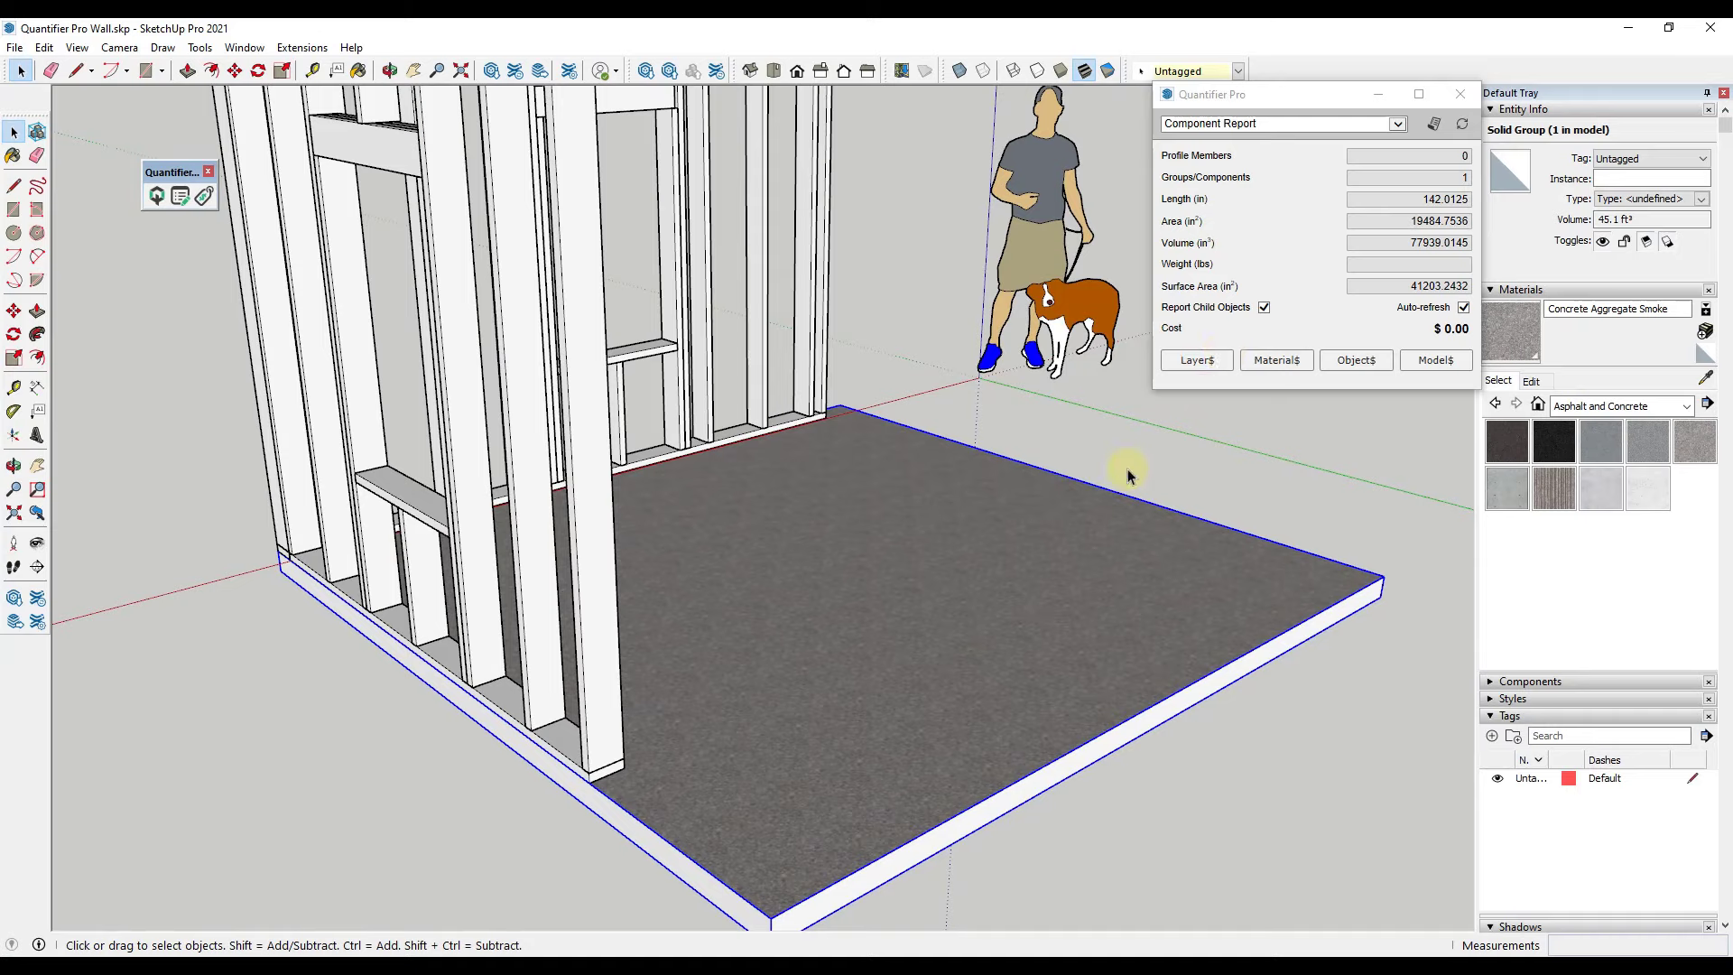
Add a Quantifier Pro material cost for Concrete Aggregate Smoke at 6.00 per ft2 of surface, with 15% waste and a tax percentage.
click(1278, 361)
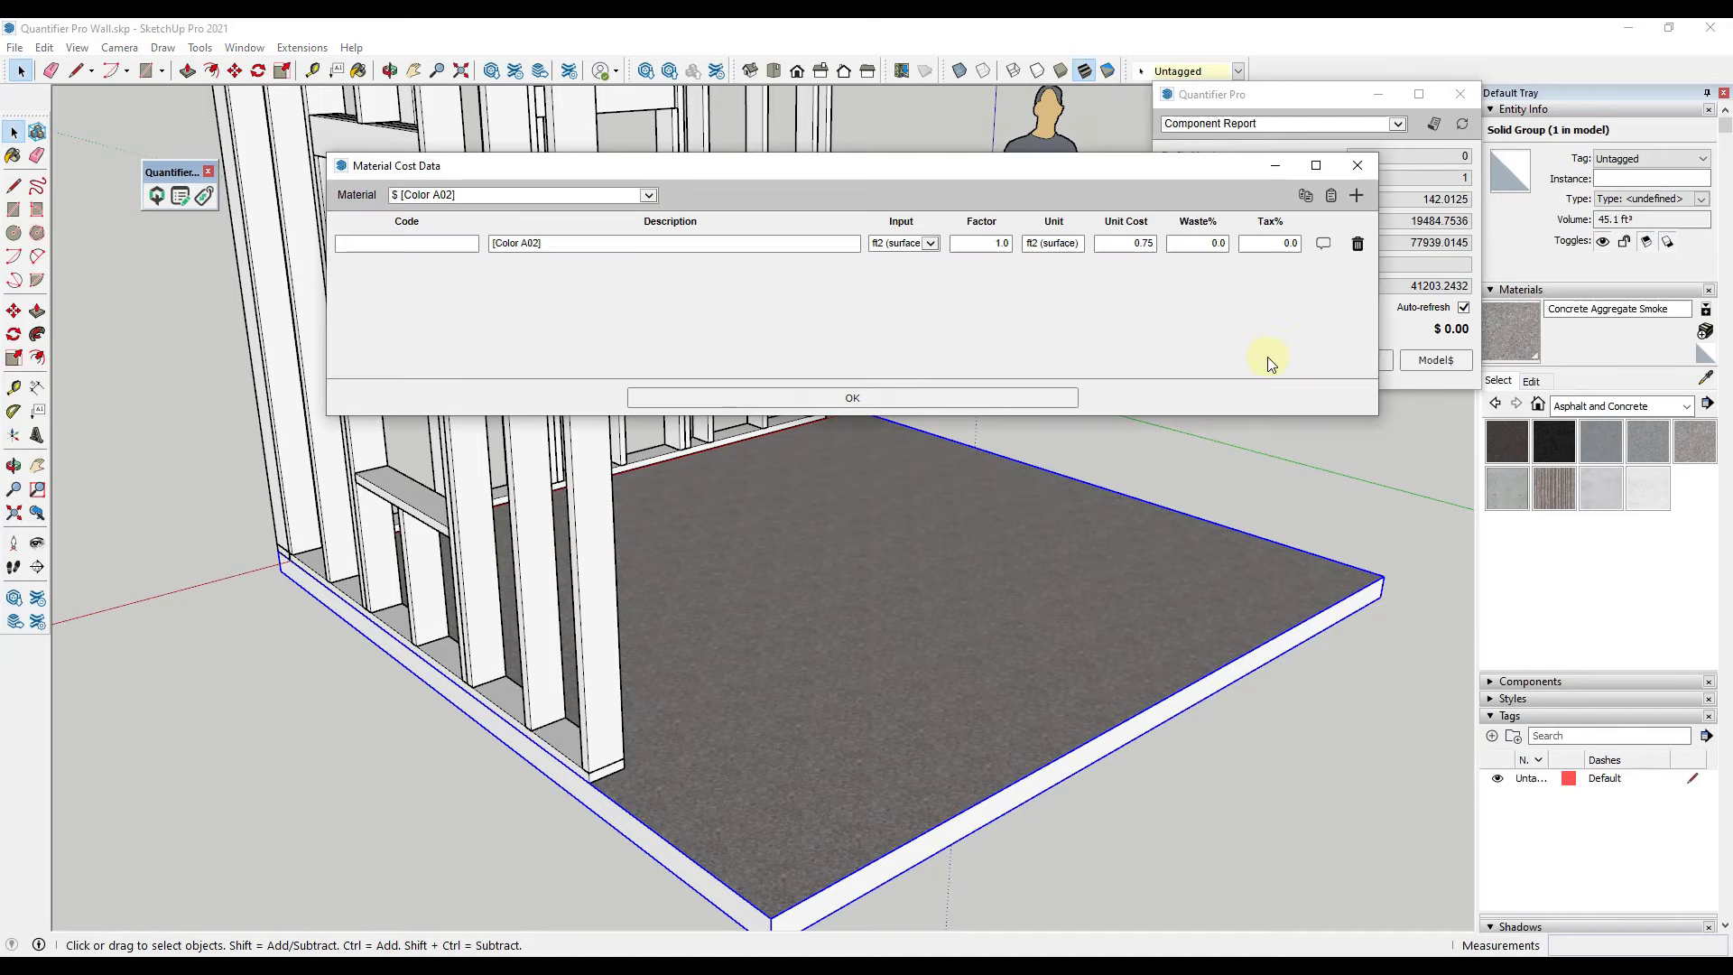
click(649, 196)
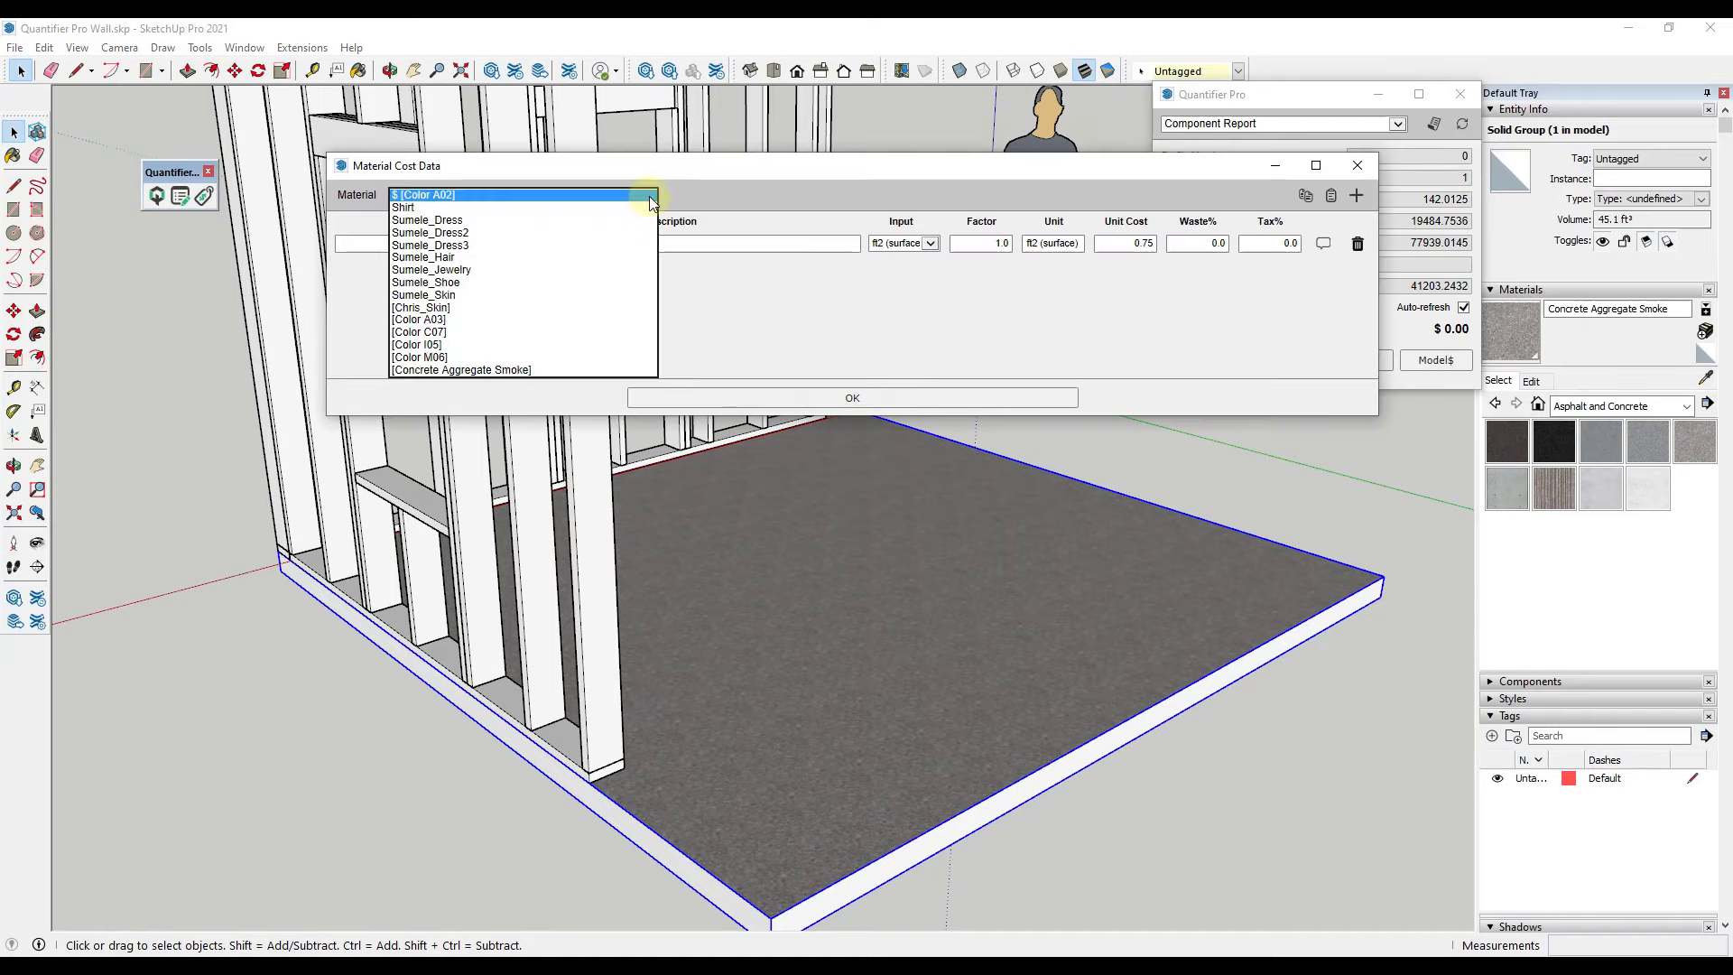
click(497, 370)
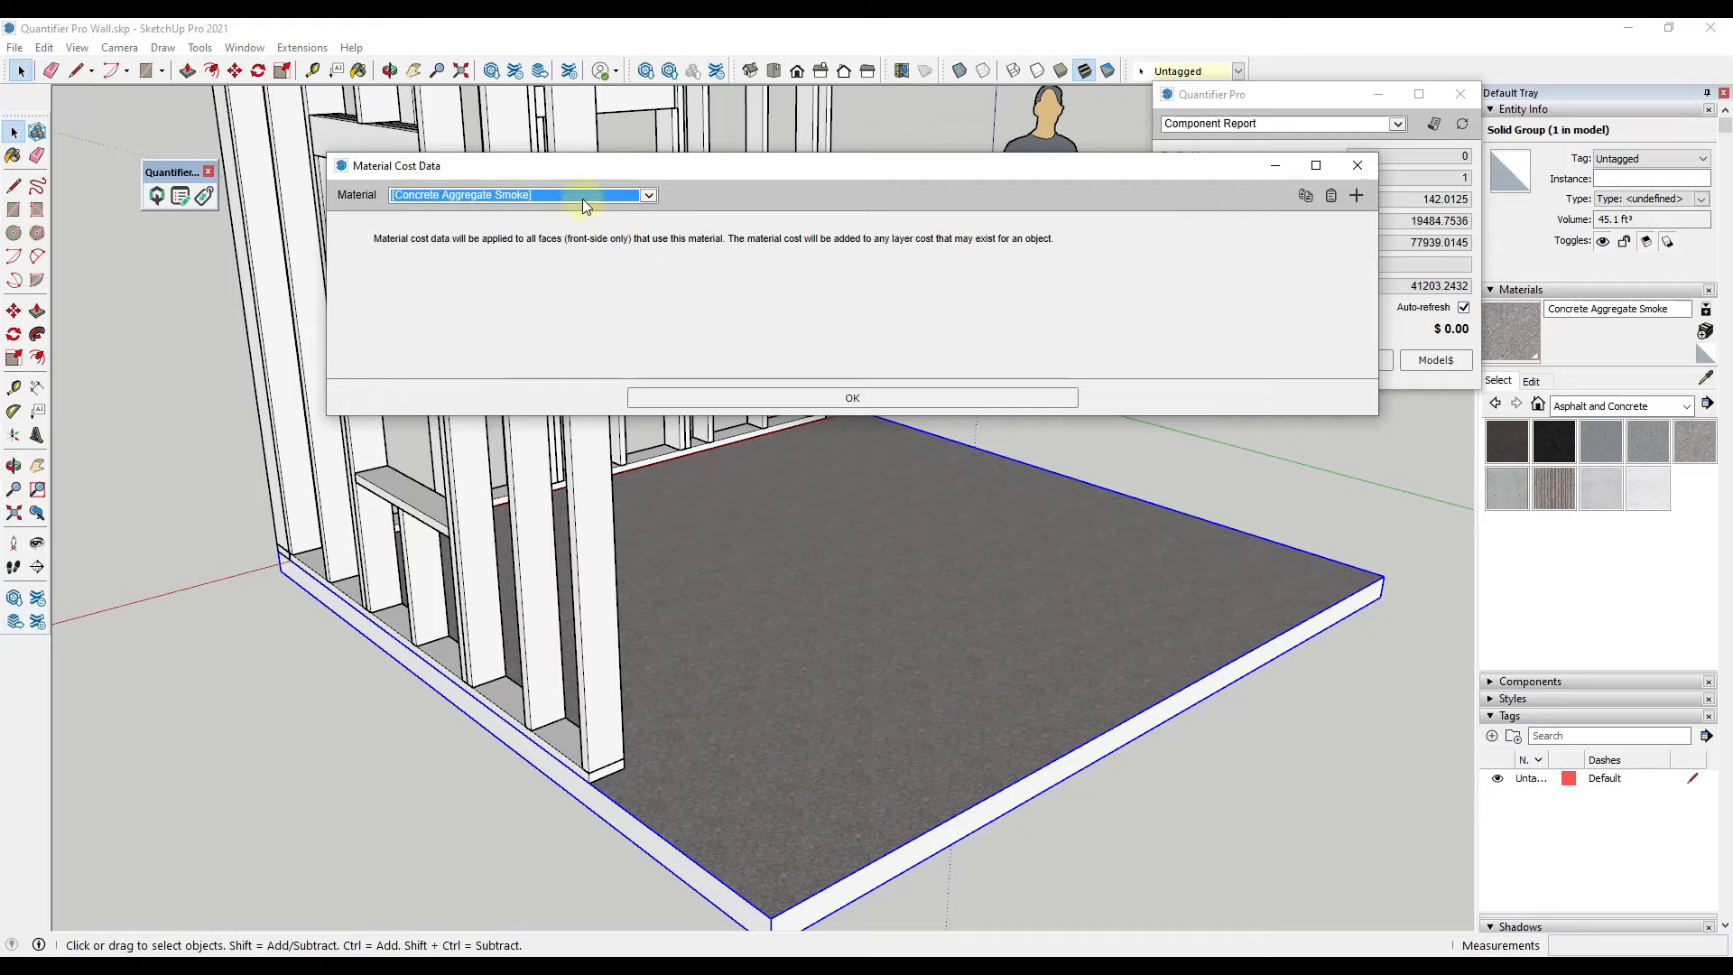
click(1357, 197)
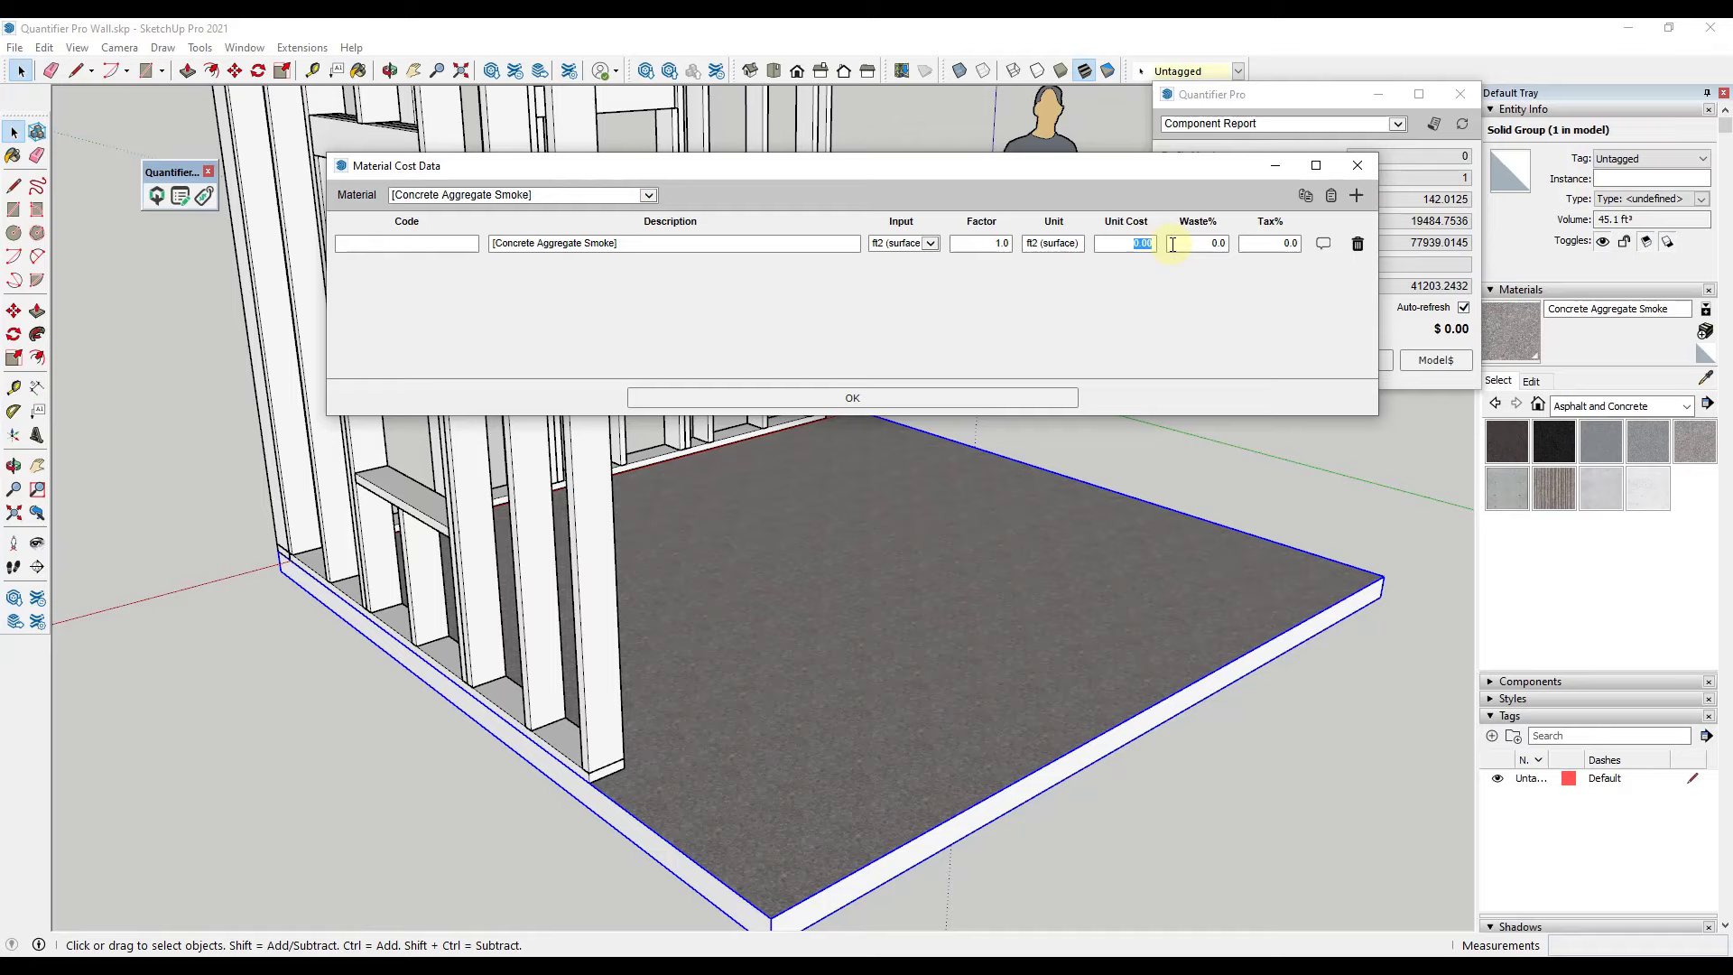
text(6.00)
double_click(1186, 245)
text(.15)
double_click(1291, 246)
click(790, 398)
Check the slab's reported cost, and select its top face inside the group to read the face area.
scroll(1009, 276, down, 2)
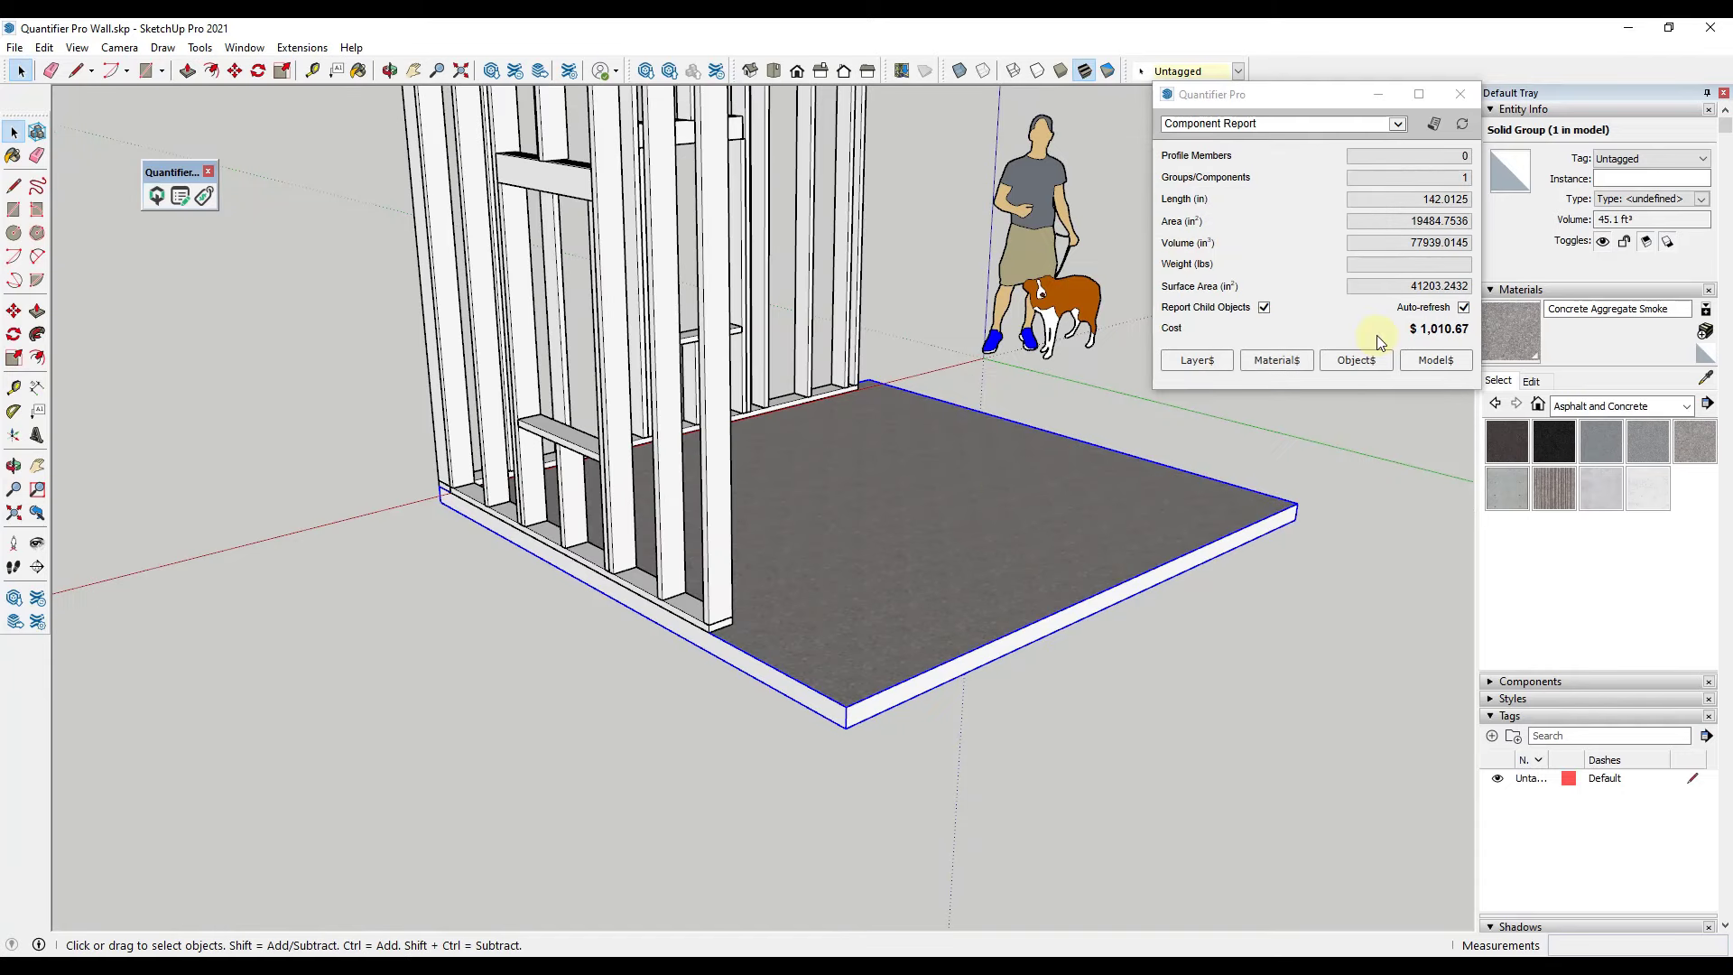
mouse_move(1463, 331)
double_click(1050, 516)
click(1047, 517)
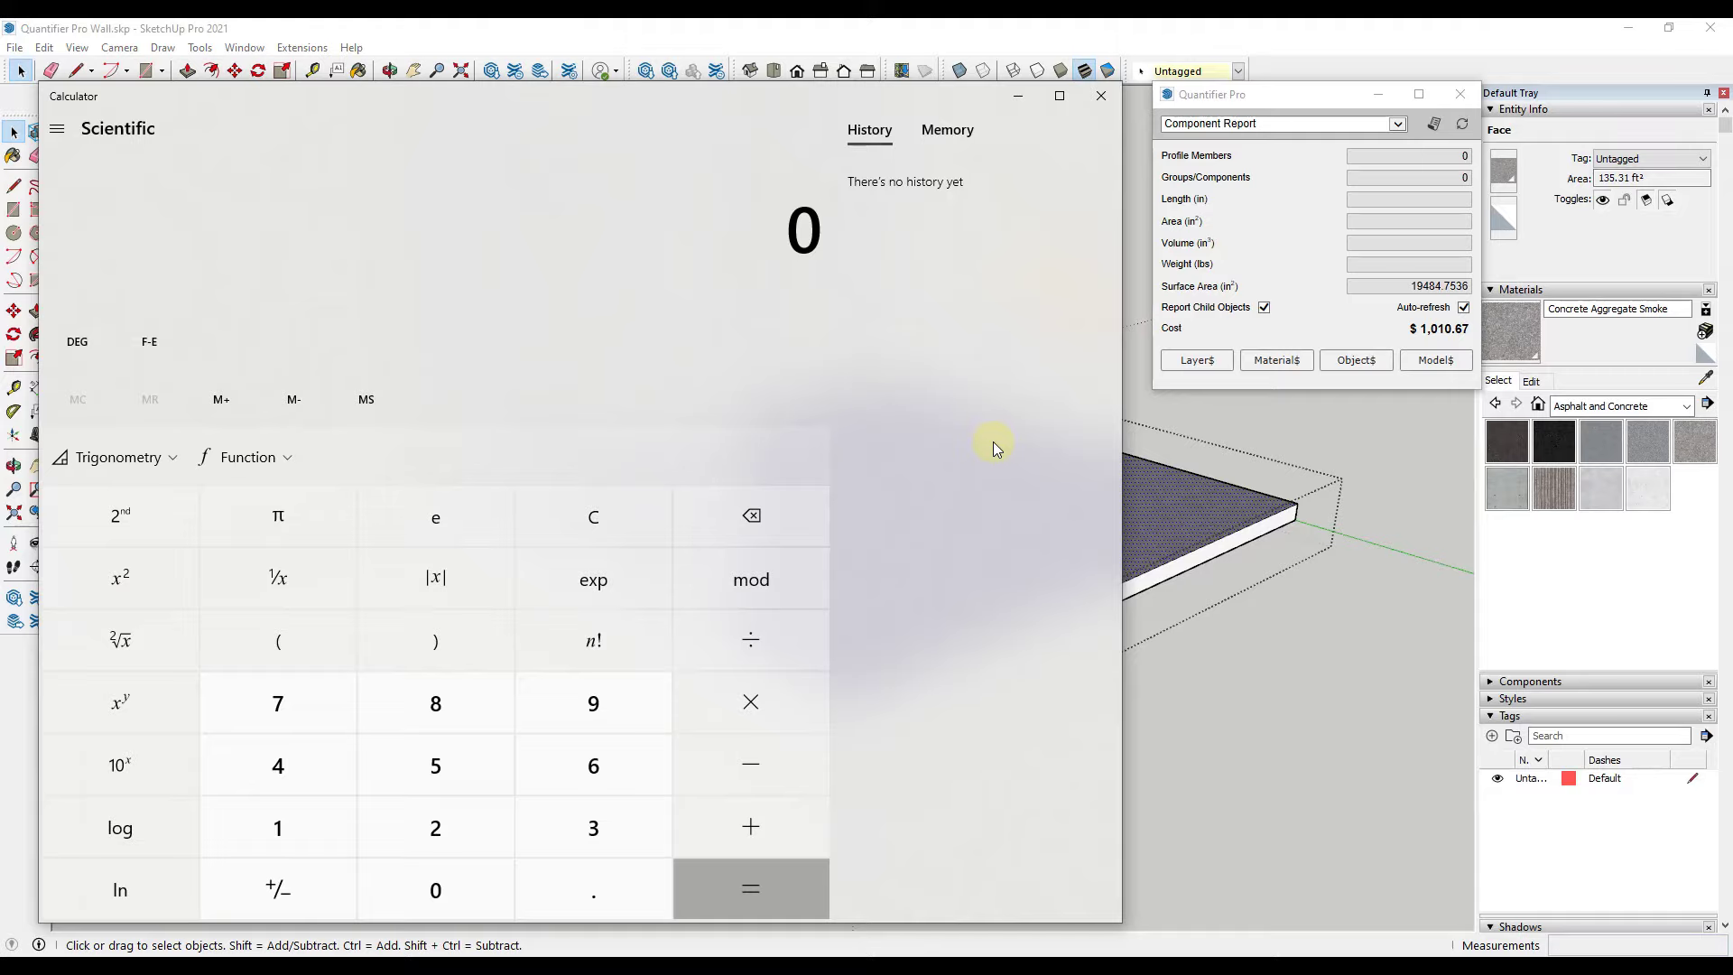
Switch to Calculator and compute 135 × 6 × 1.15 to verify the slab cost with waste.
text(135)
text(*6)
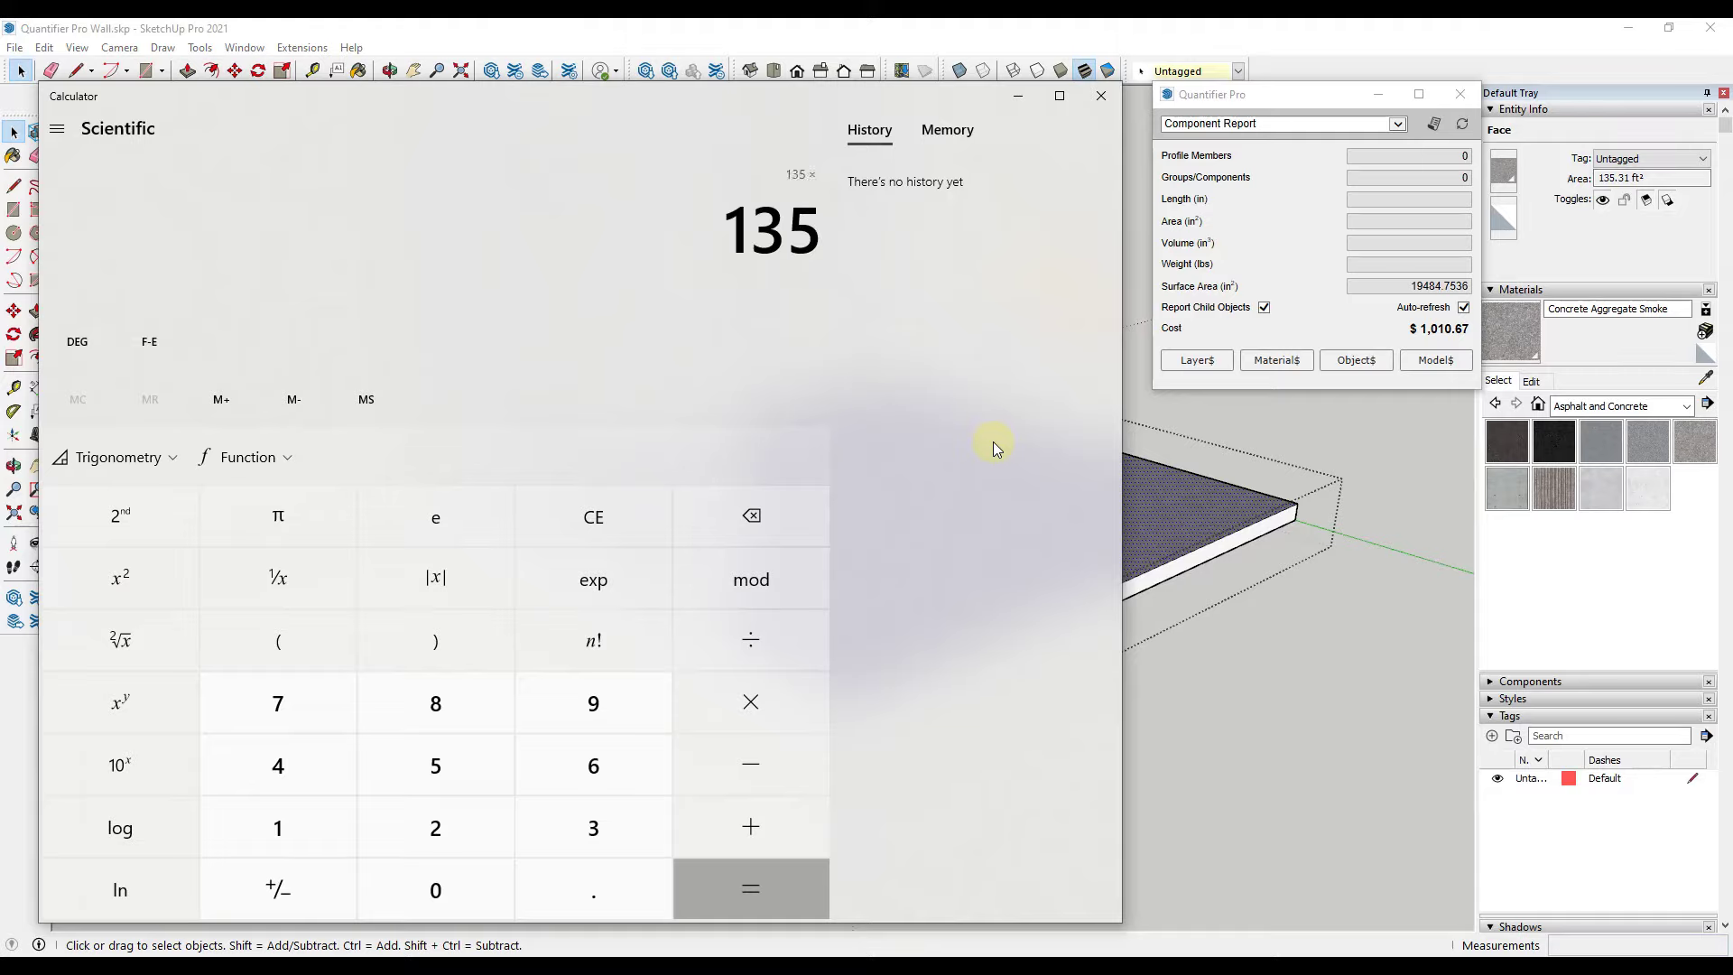
key(Return)
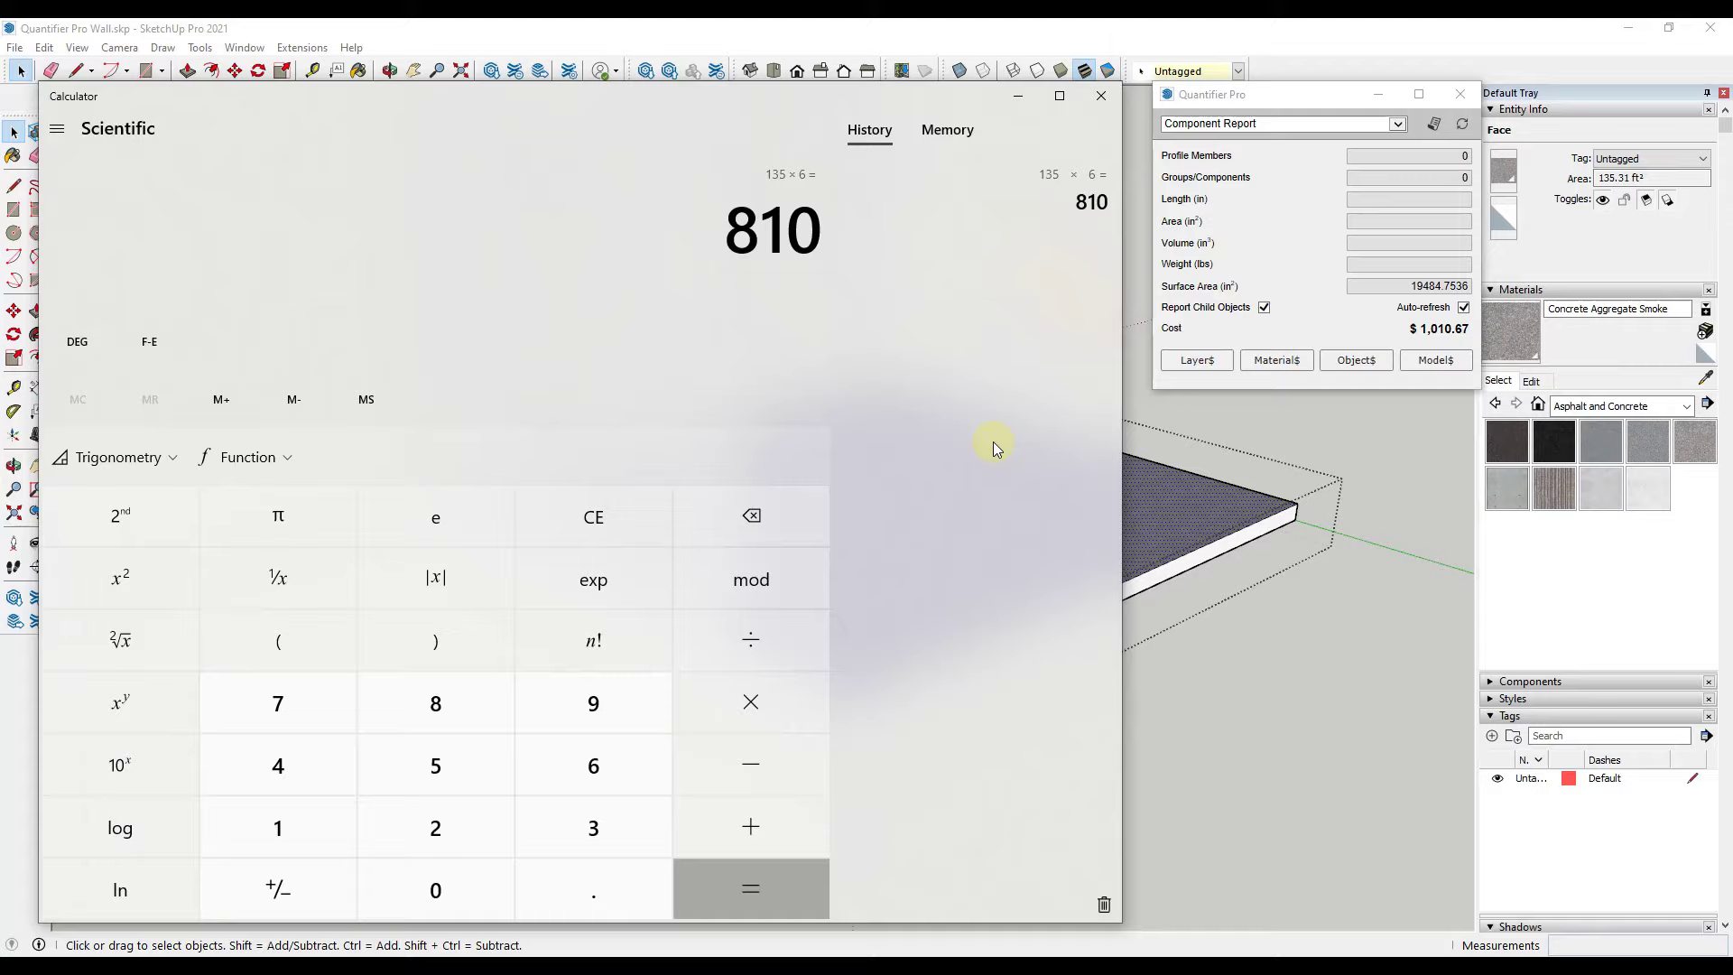
text(*1.15)
key(Return)
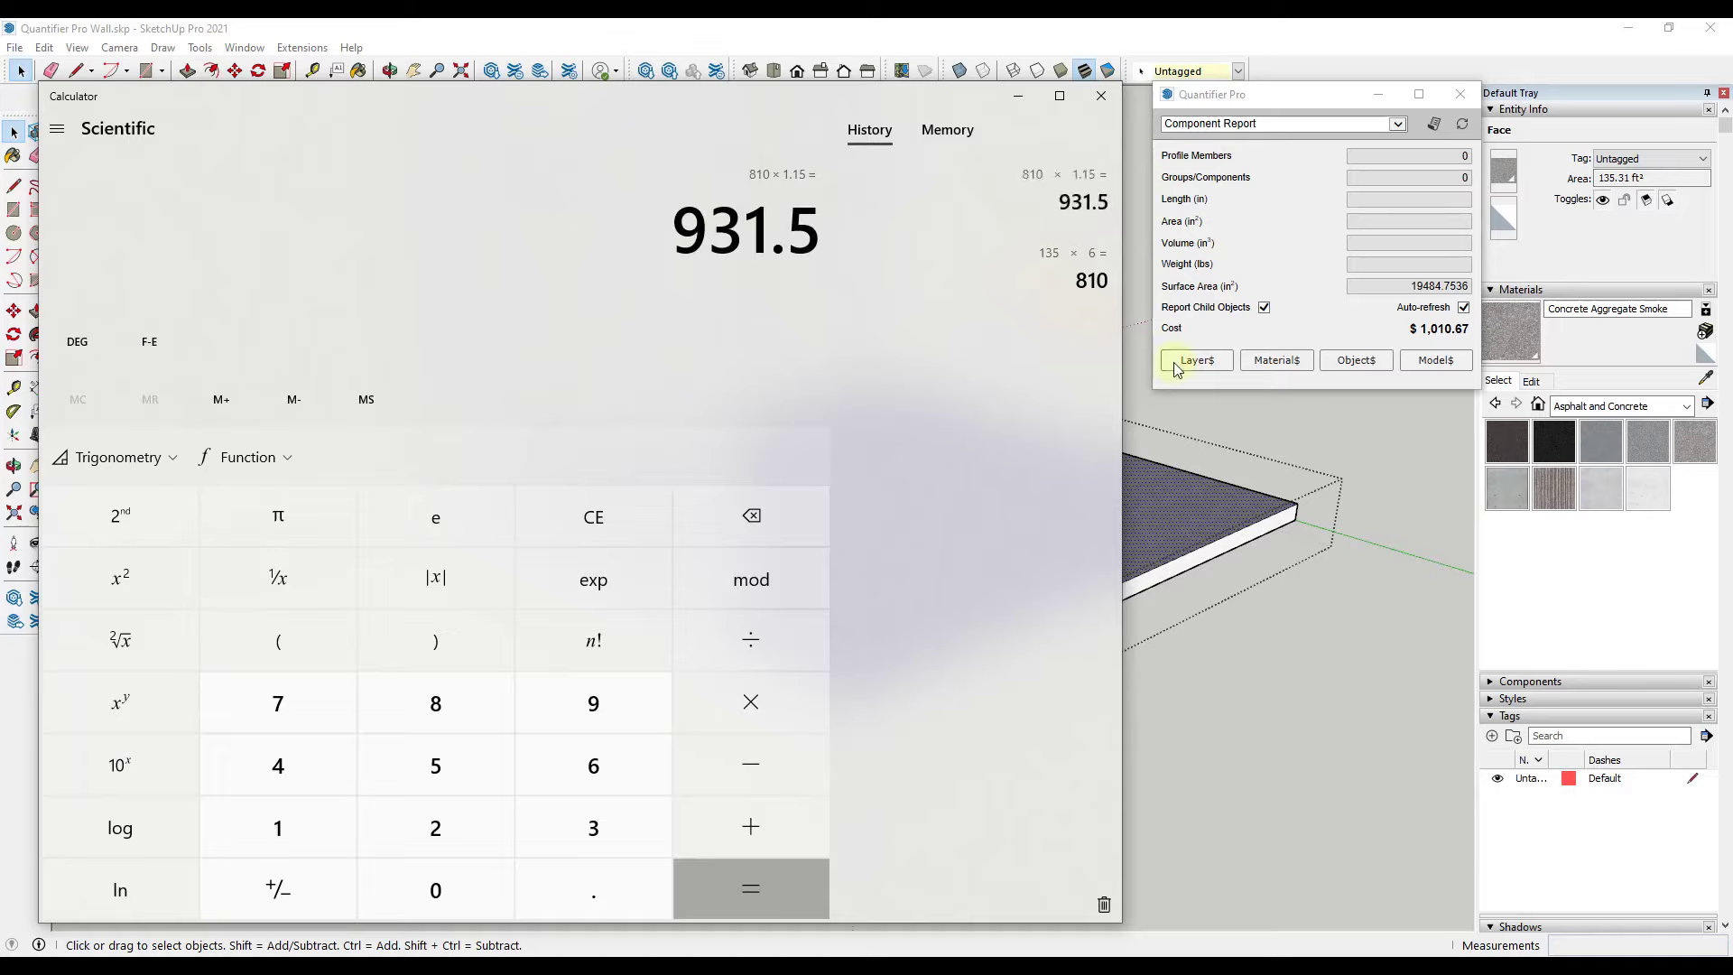
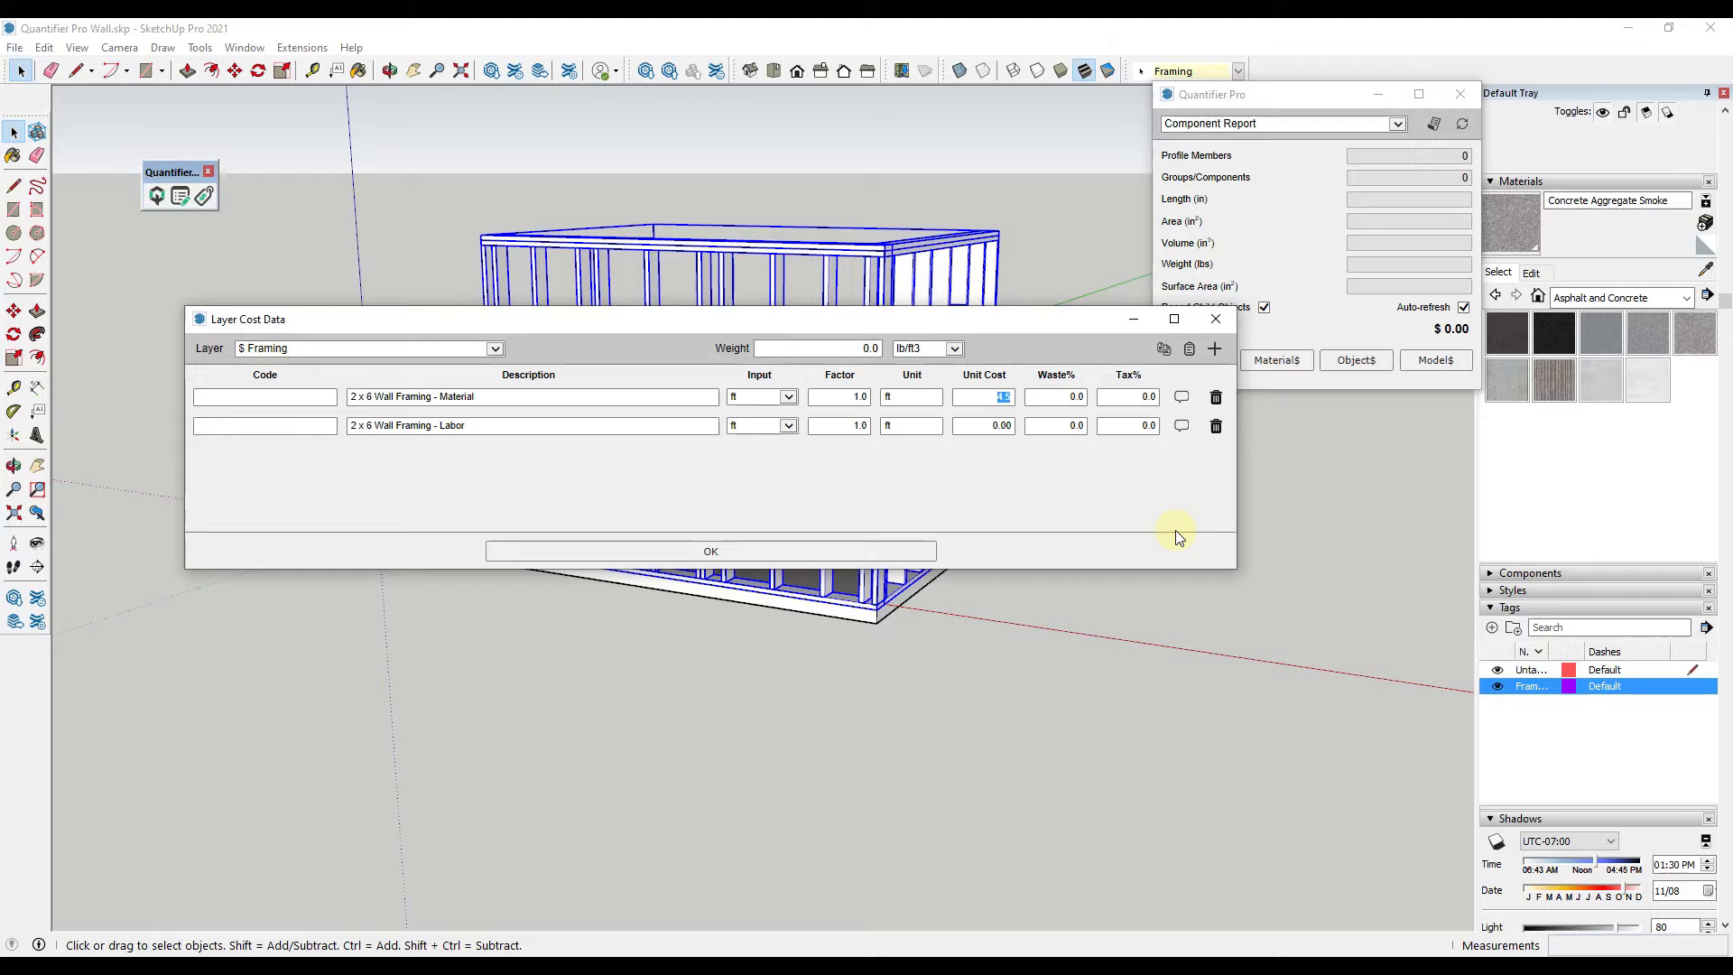
In the Framing tag's cost data, set the 2 x 6 wall framing material to 2.5 per ft with 15% waste and 8.25% tax.
text(2.5)
key(Tab)
text(15)
key(Tab)
text(8.25)
key(Tab)
click(713, 554)
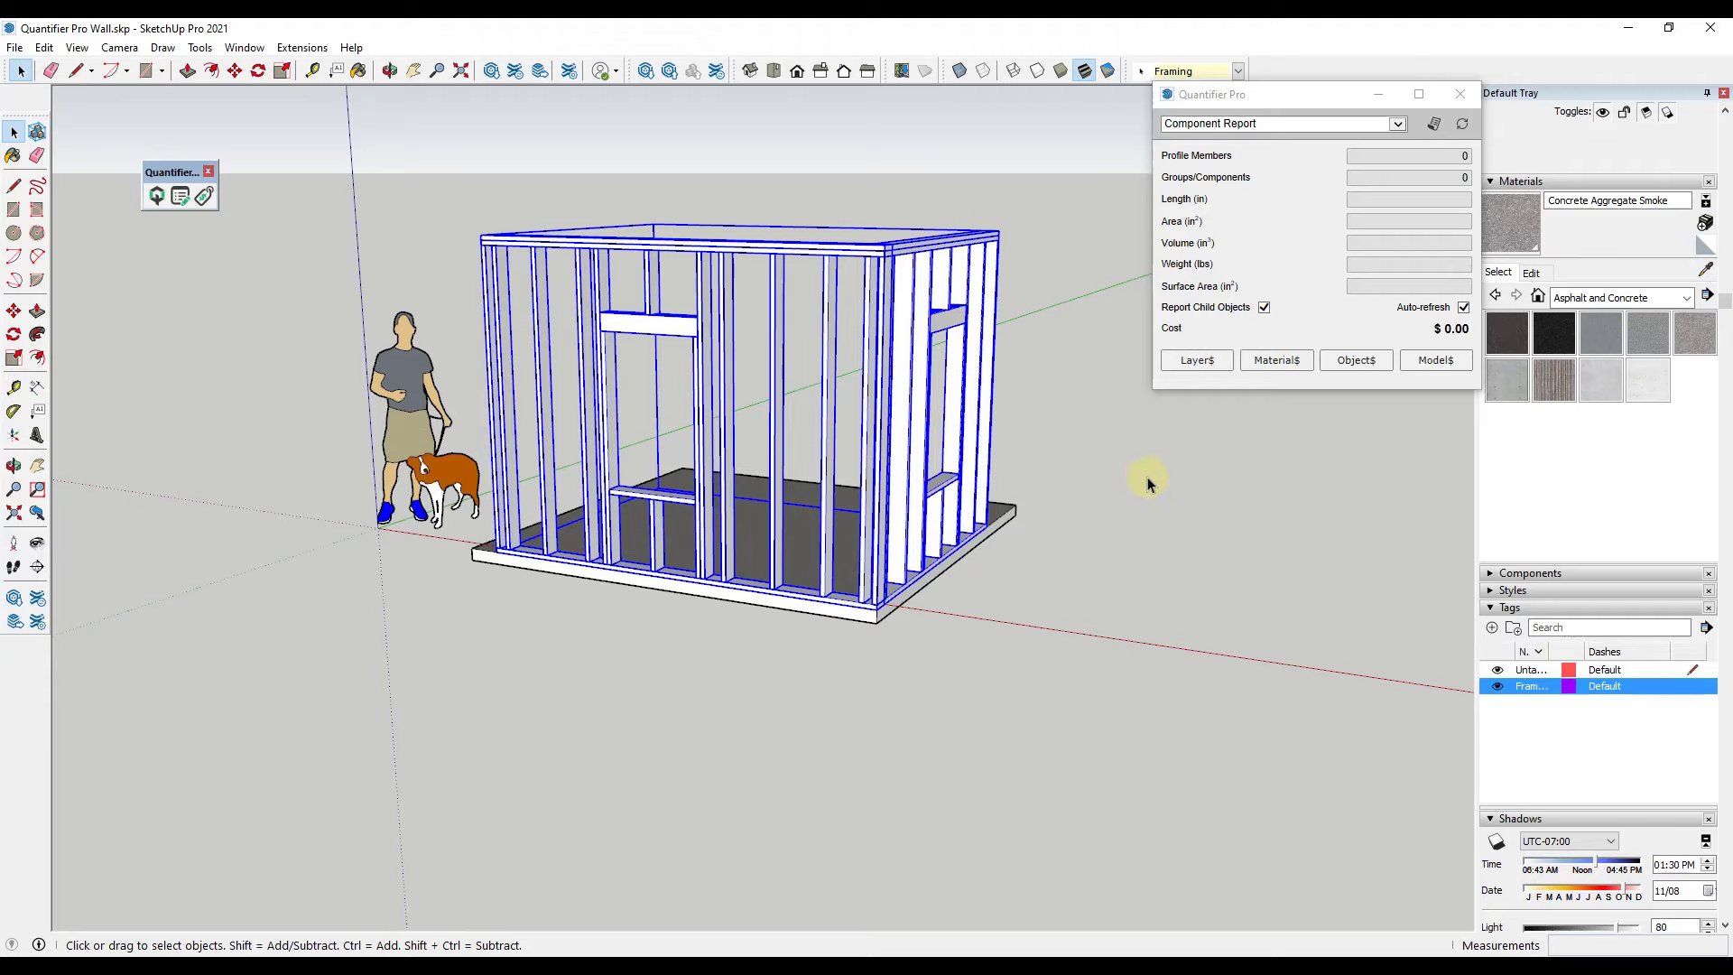
Reselect the wall framing and check its reported cost and total length.
click(1099, 469)
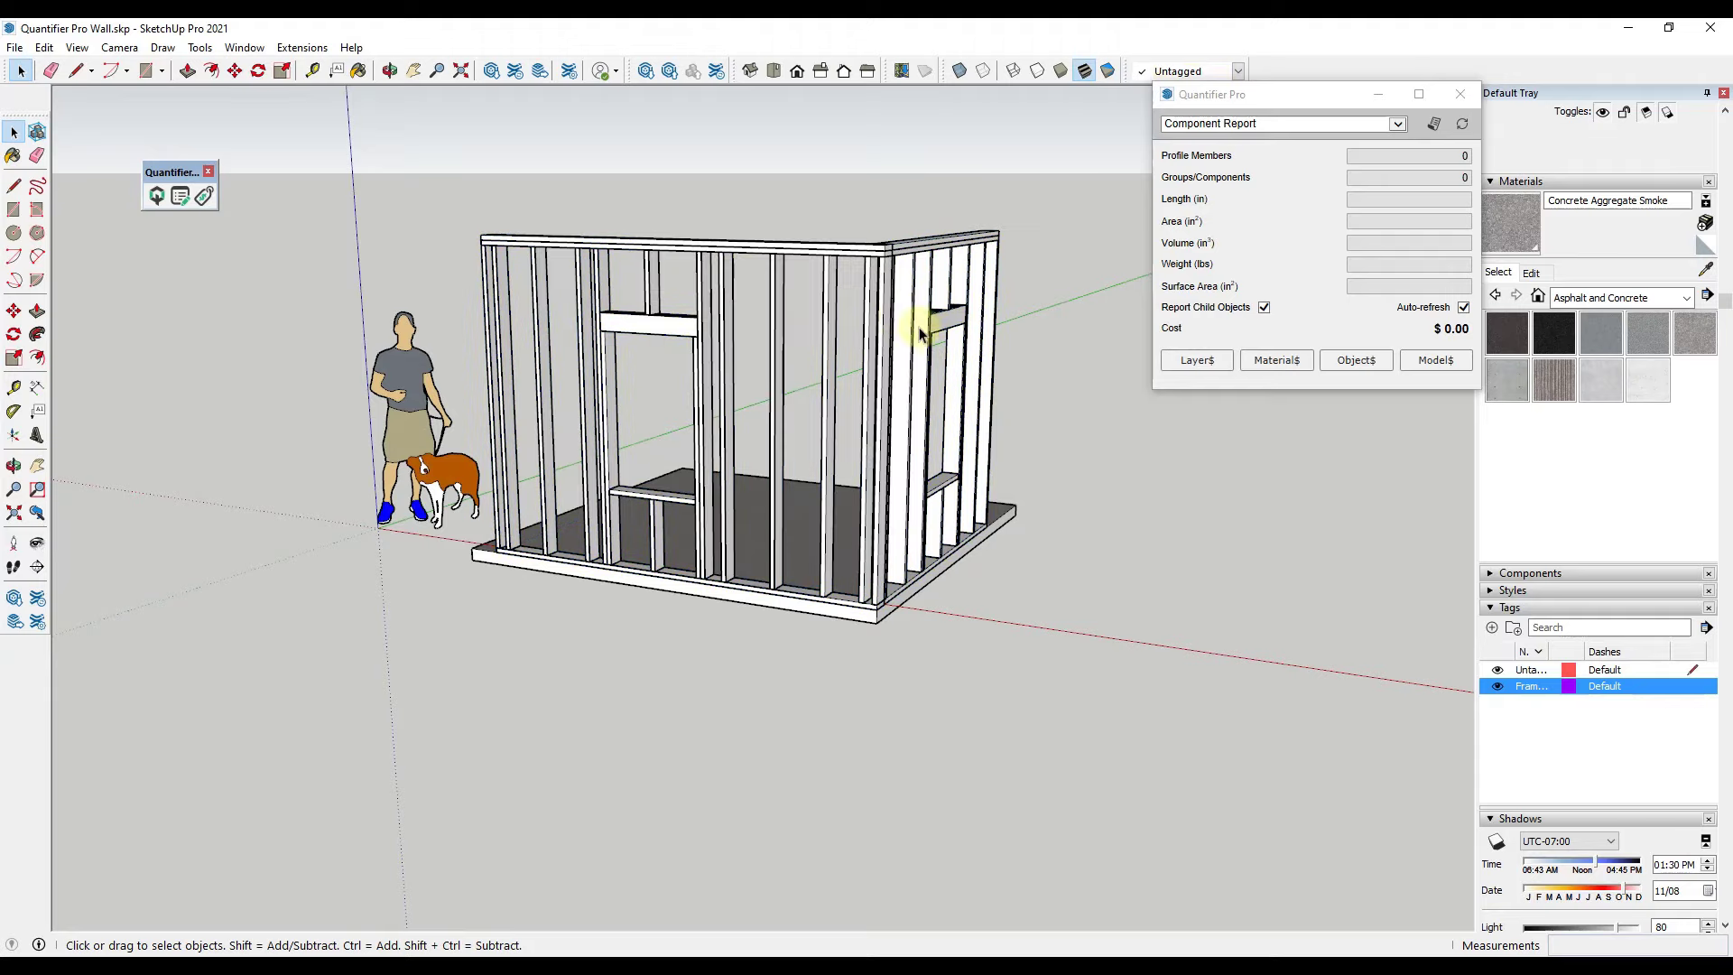
click(887, 279)
mouse_move(1451, 329)
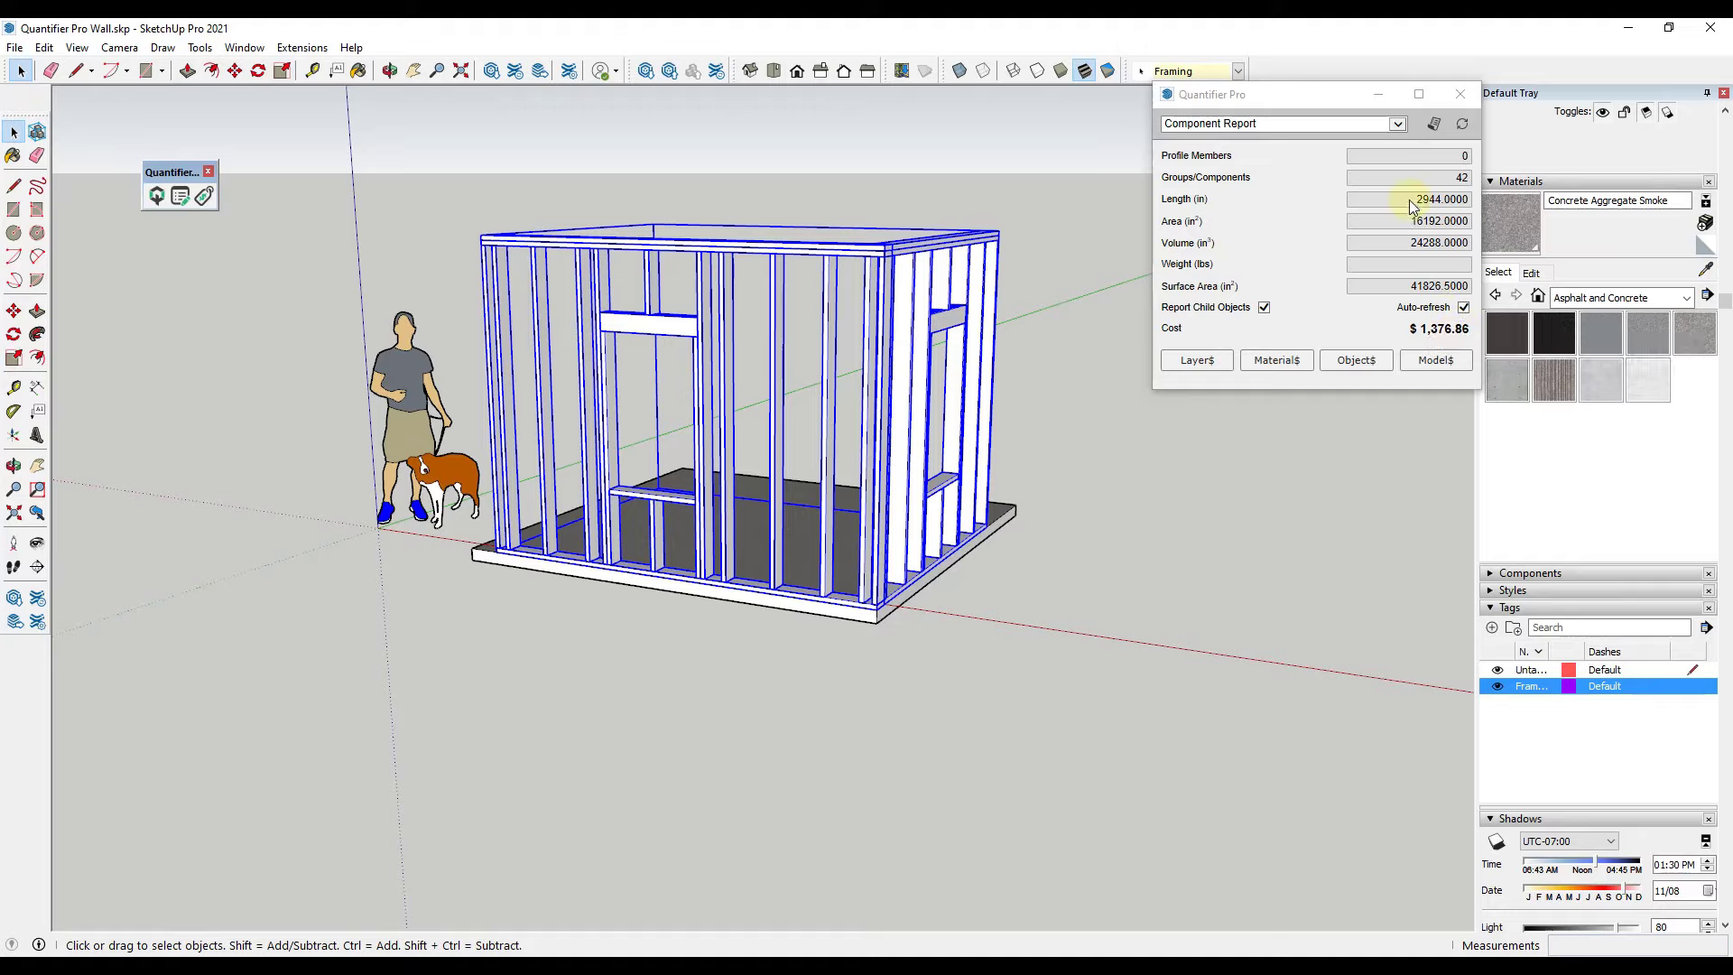
mouse_move(1452, 202)
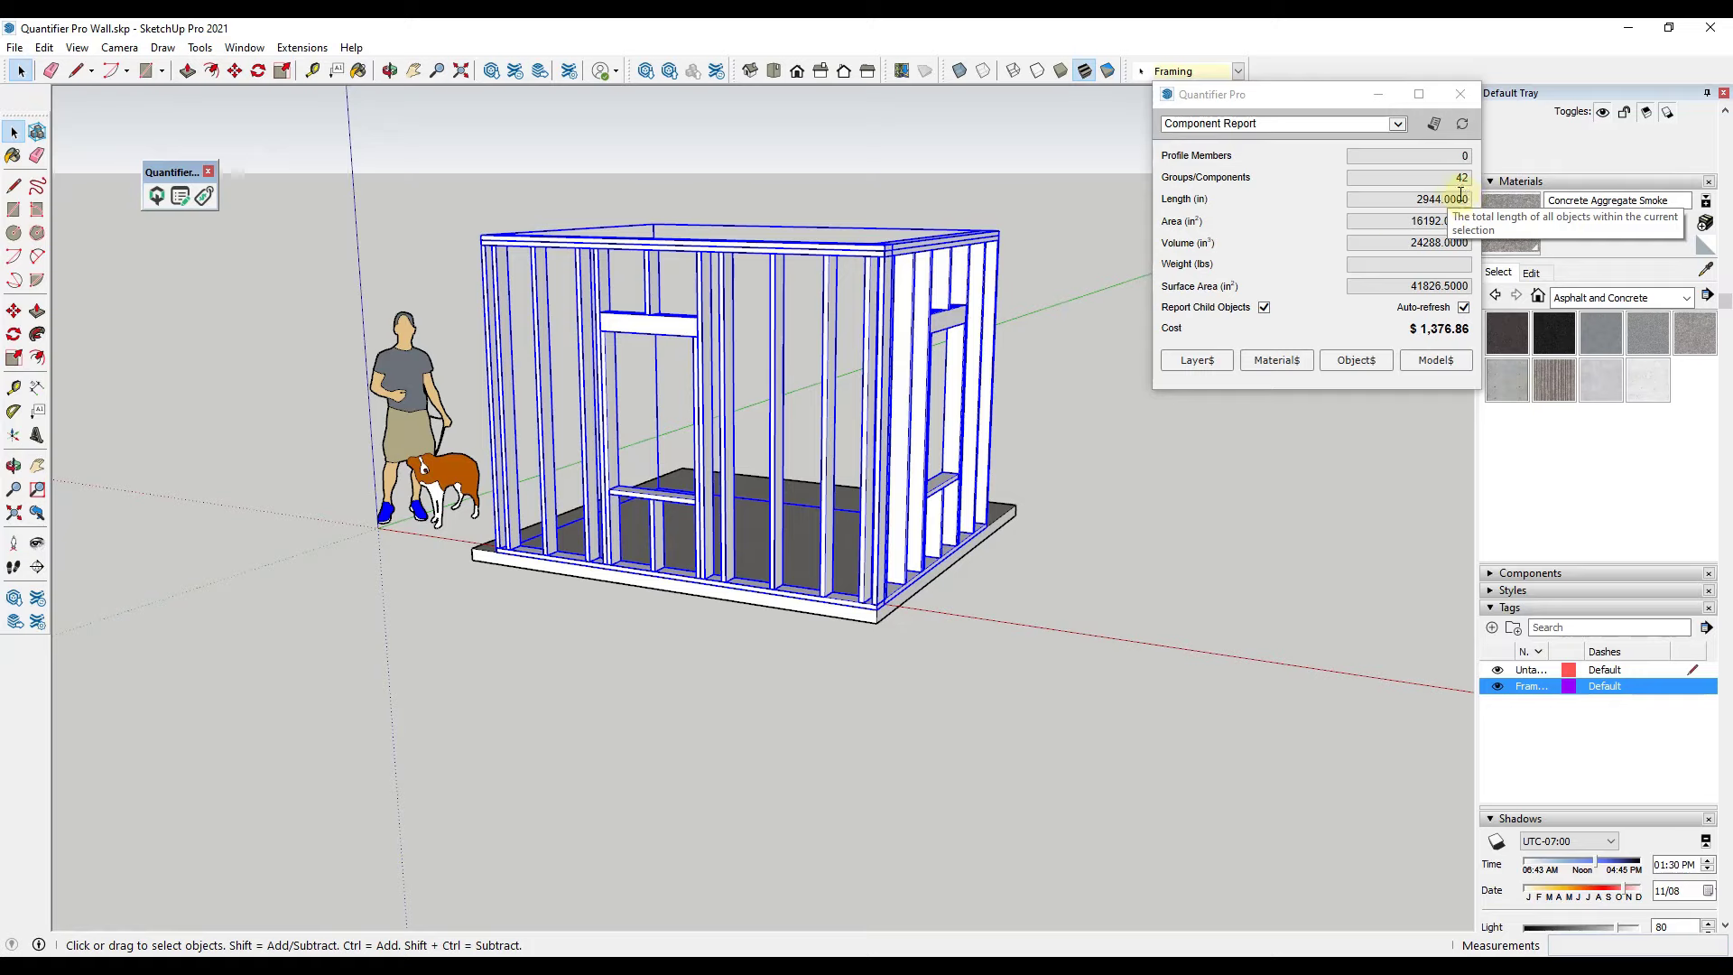
Change the report type for the selected framing to Cost Detail Report.
click(1426, 217)
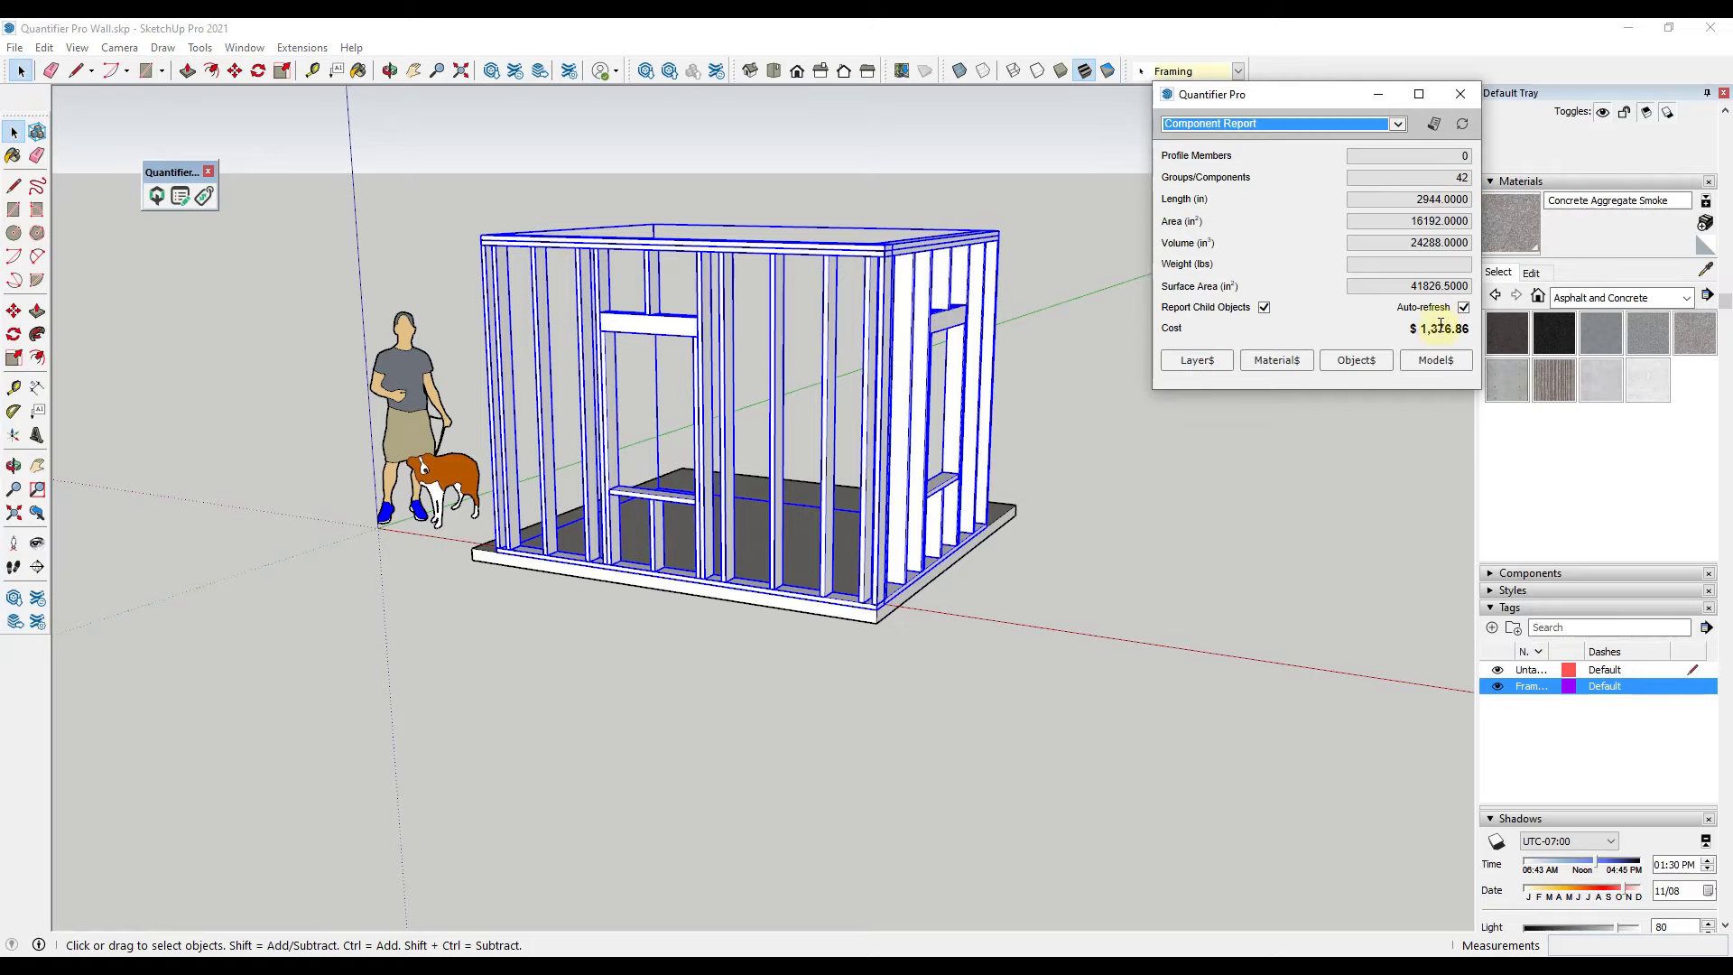
click(1221, 126)
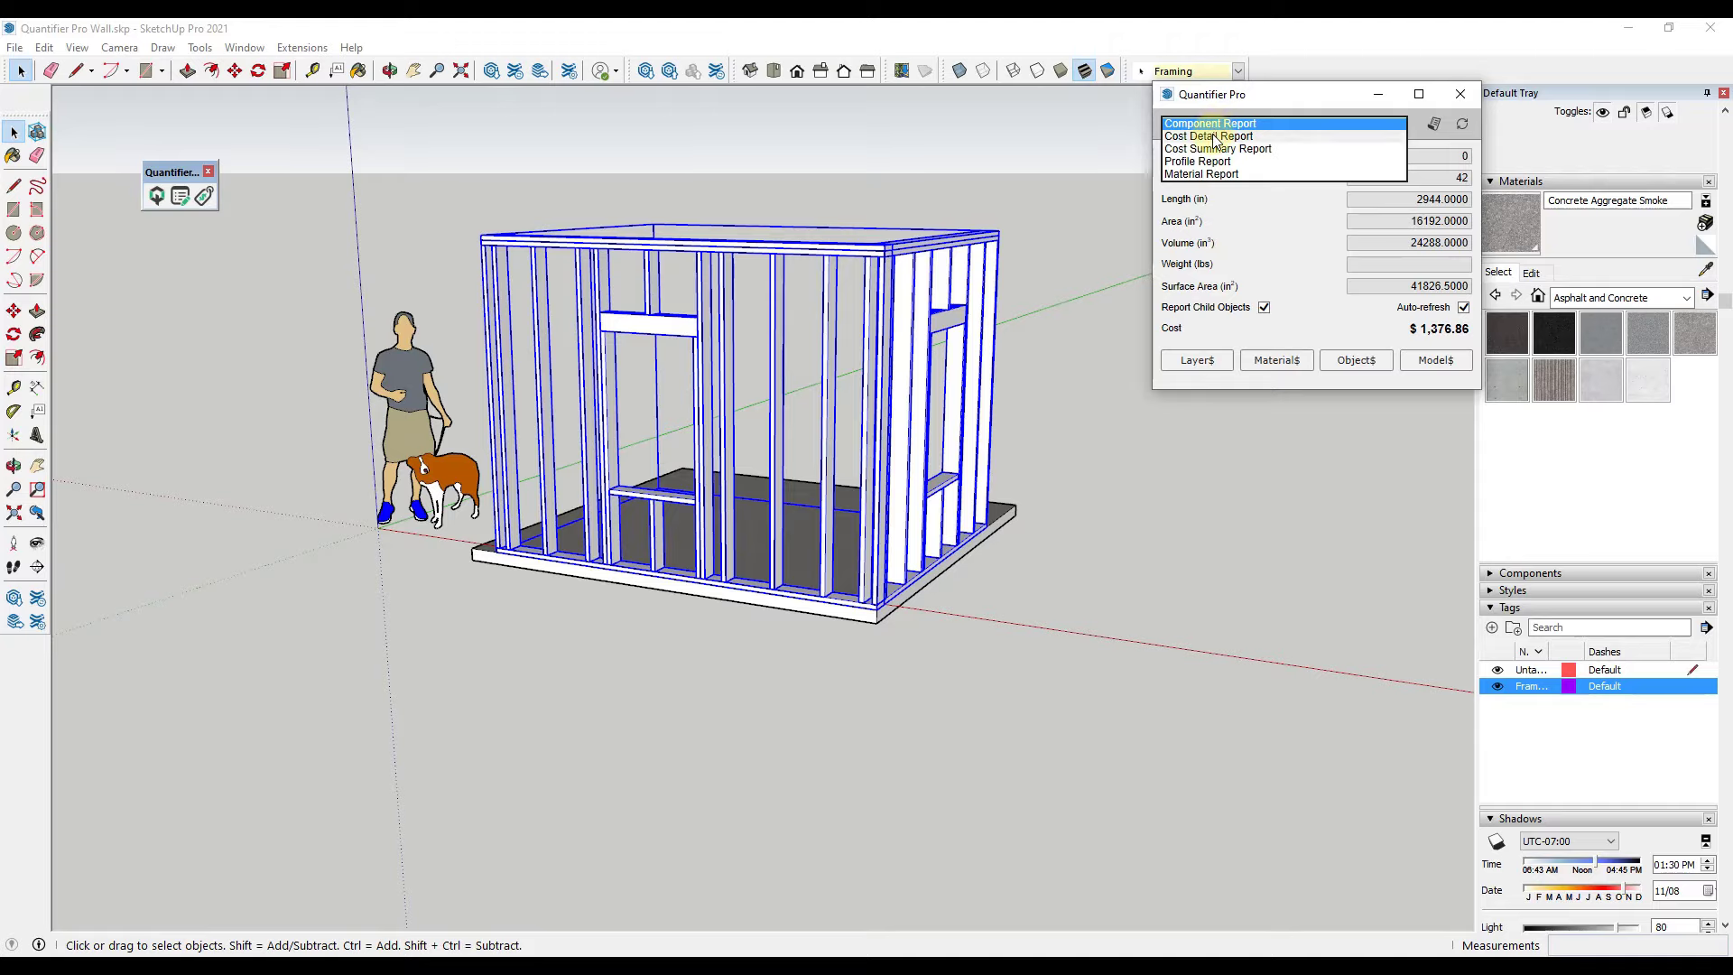
click(1215, 138)
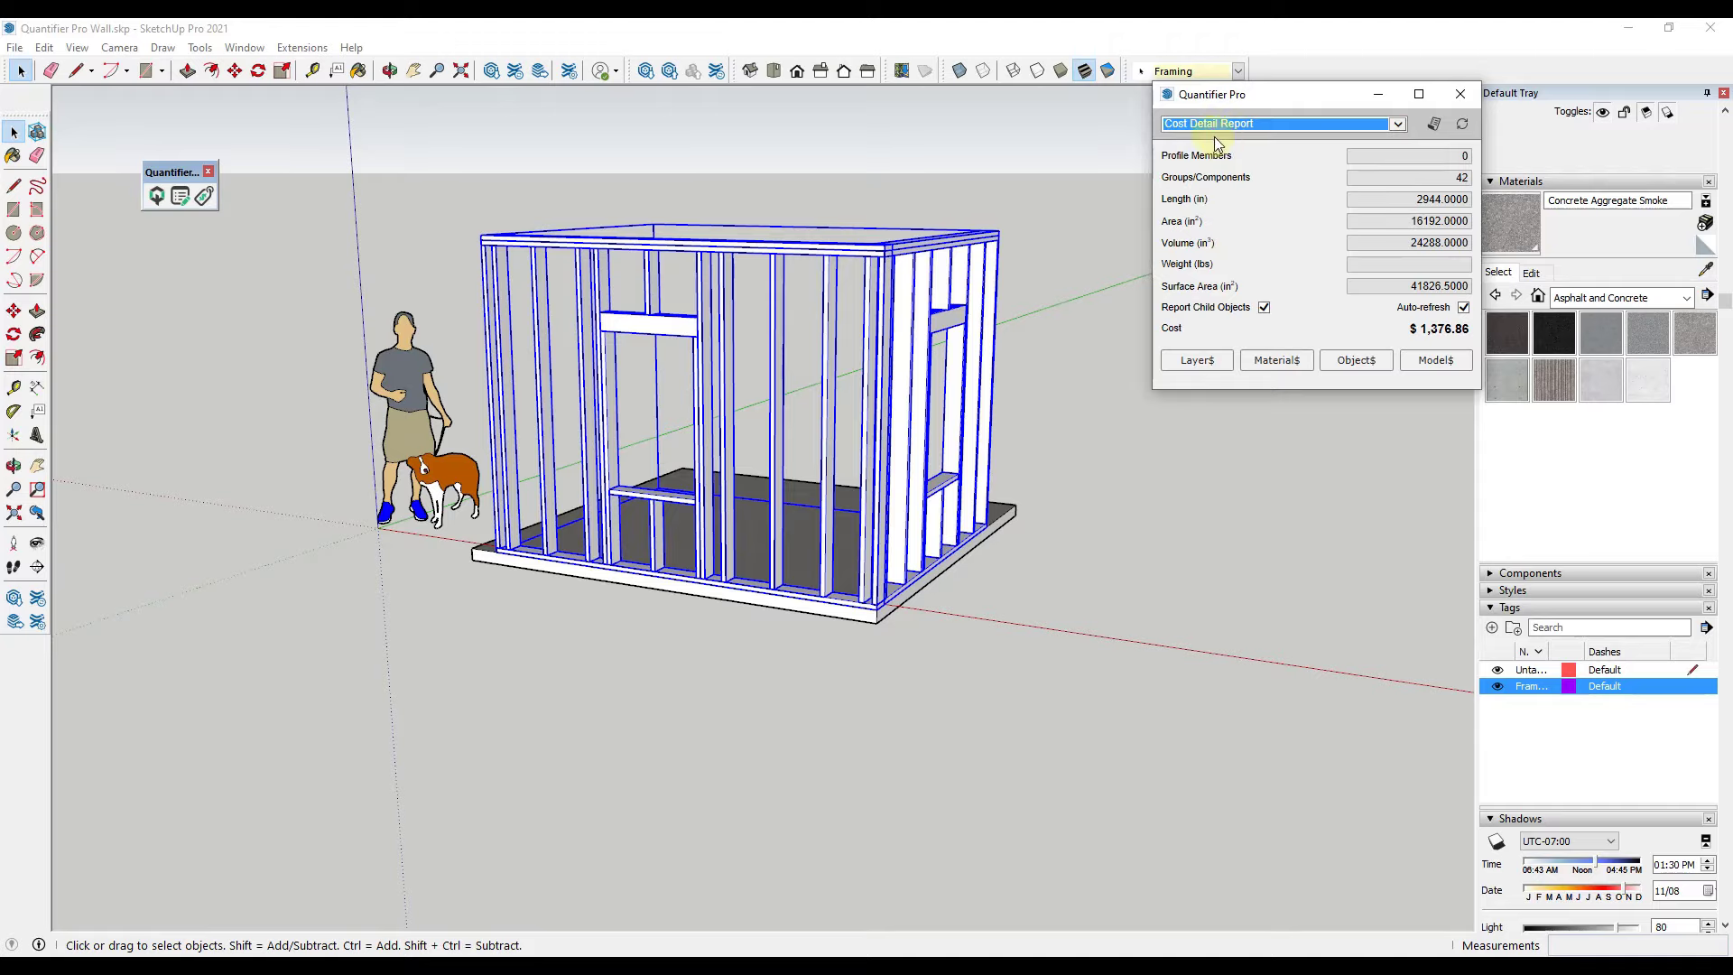
Generate the Cost Detail Report for the selected framing, review its material and labor lines, and close it.
click(1434, 126)
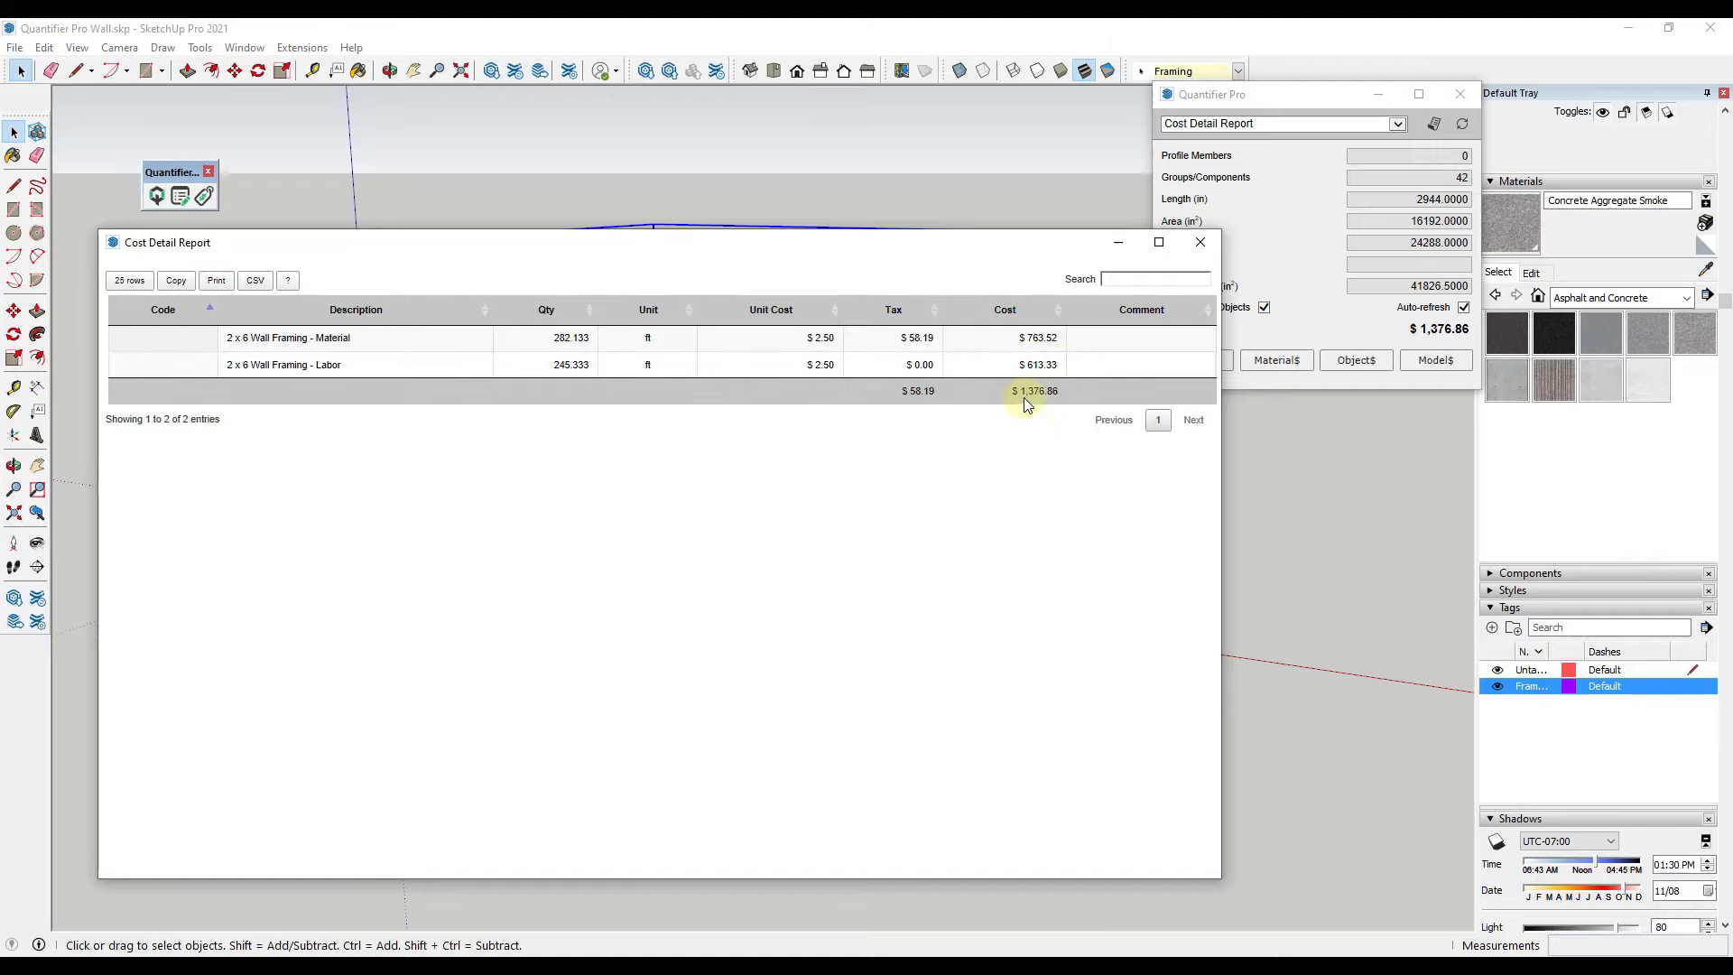
click(1200, 244)
click(1078, 511)
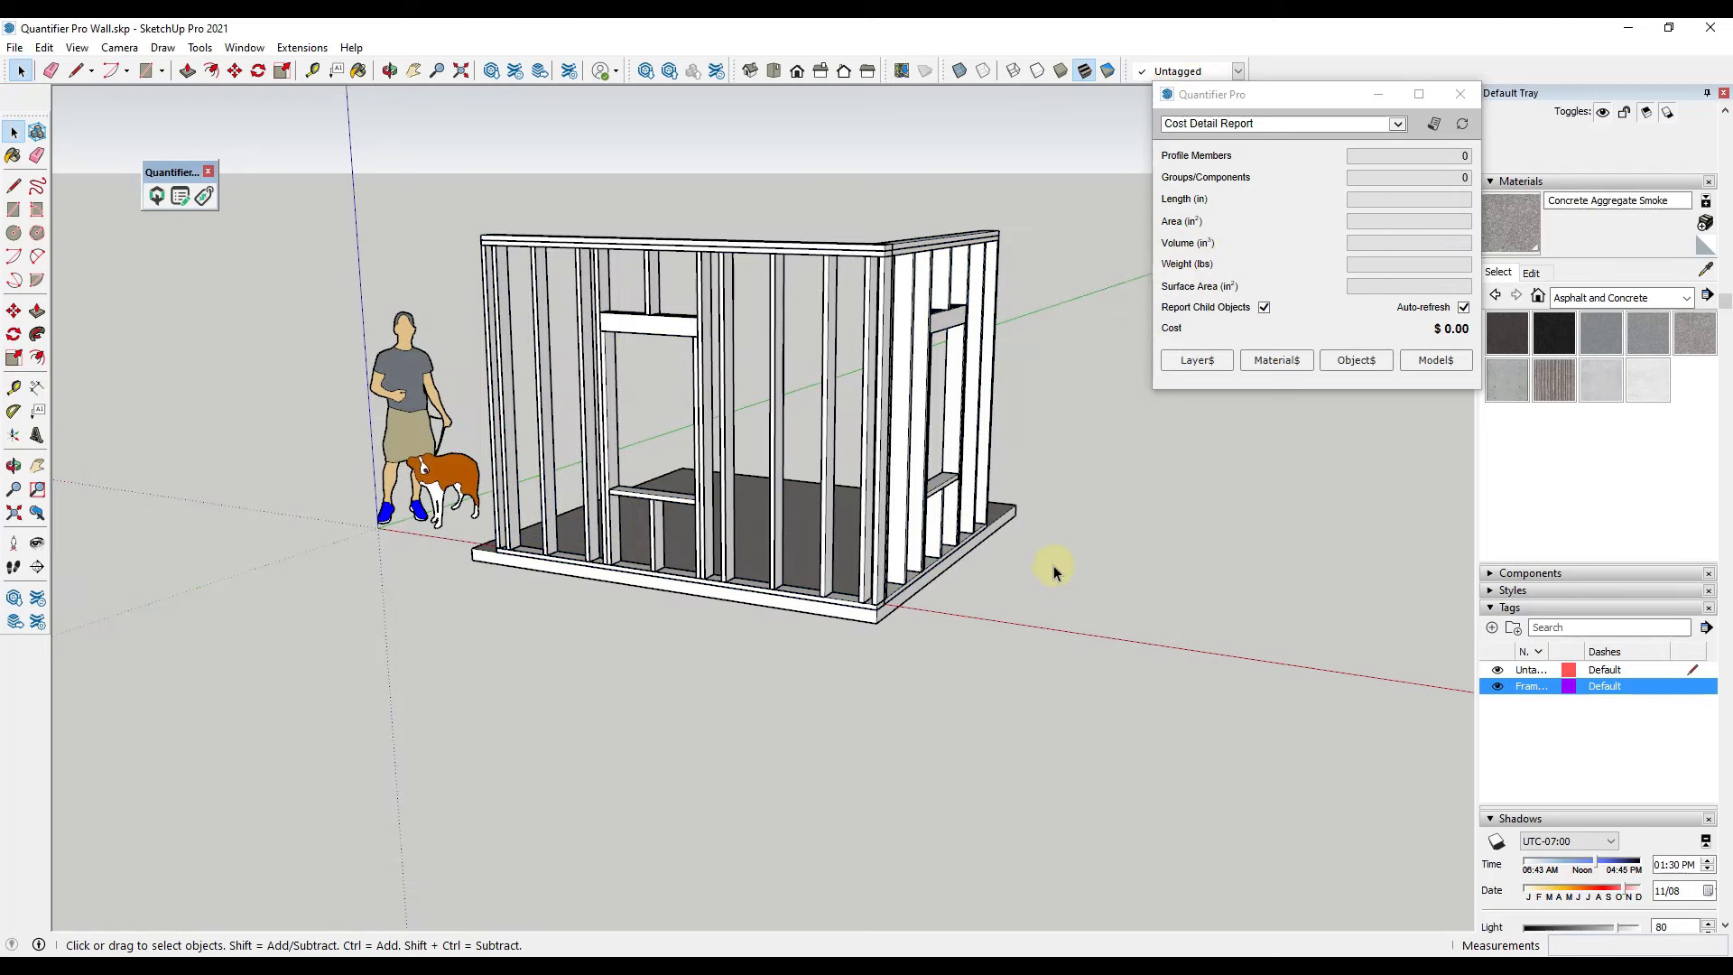
Check the reported cost of the slab and framing together, followed by the framing and the slab individually.
click(794, 600)
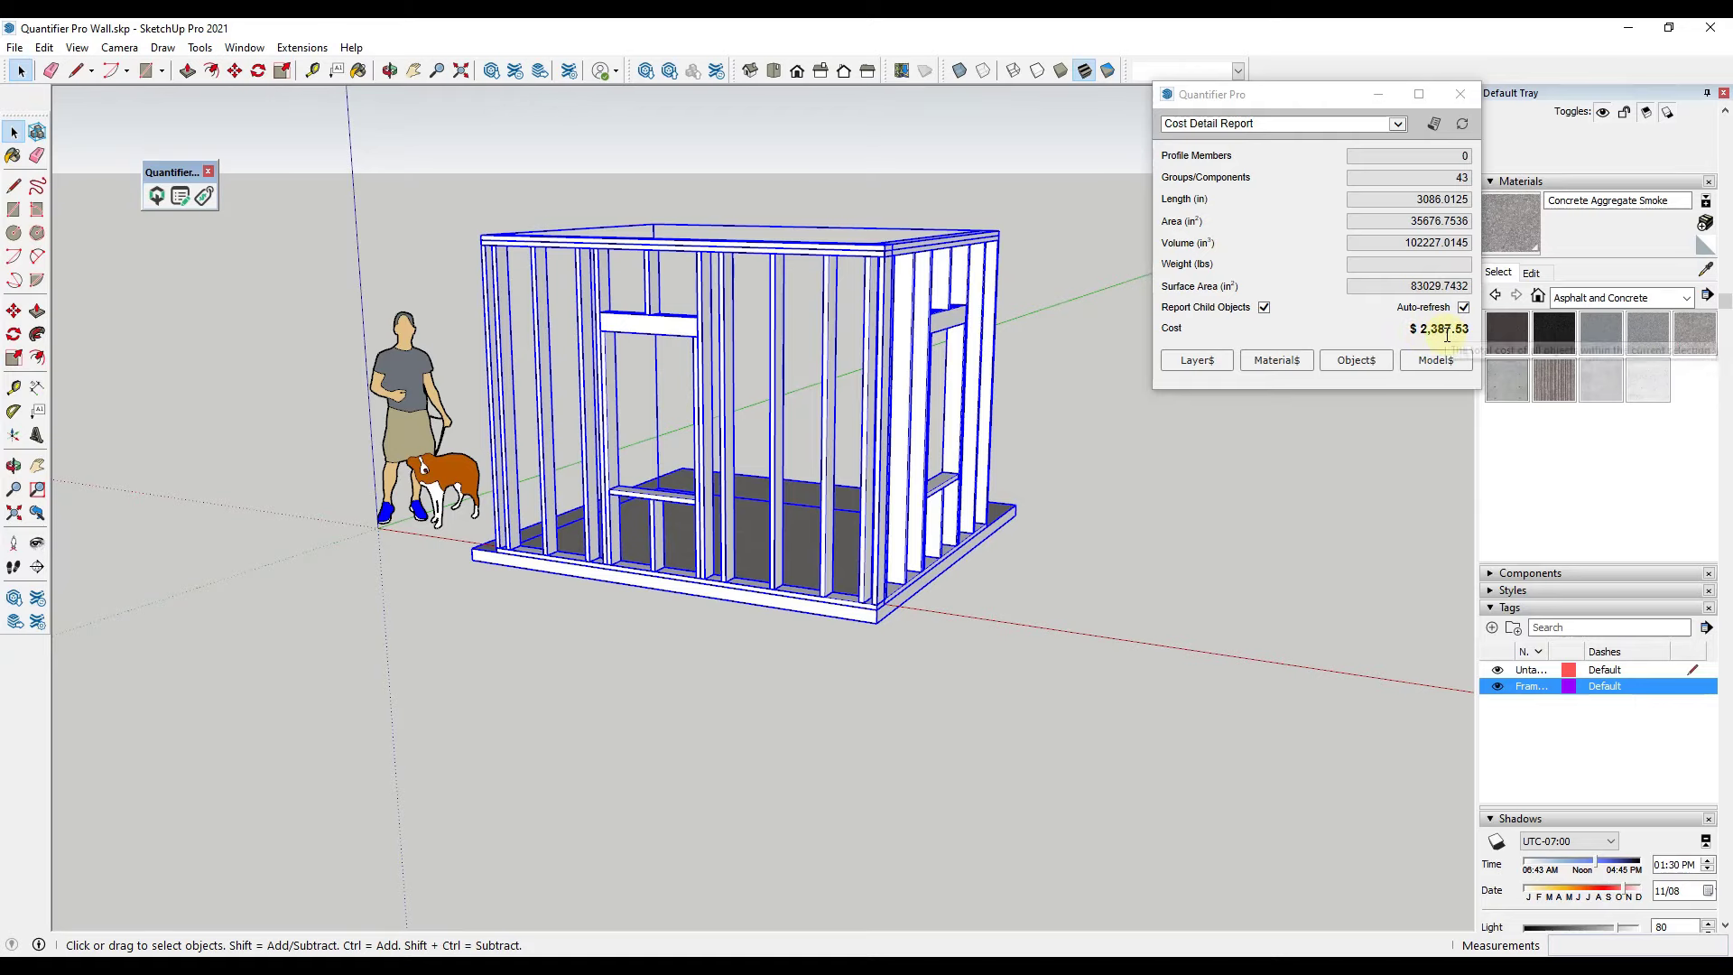
click(1014, 375)
scroll(993, 415, up, 5)
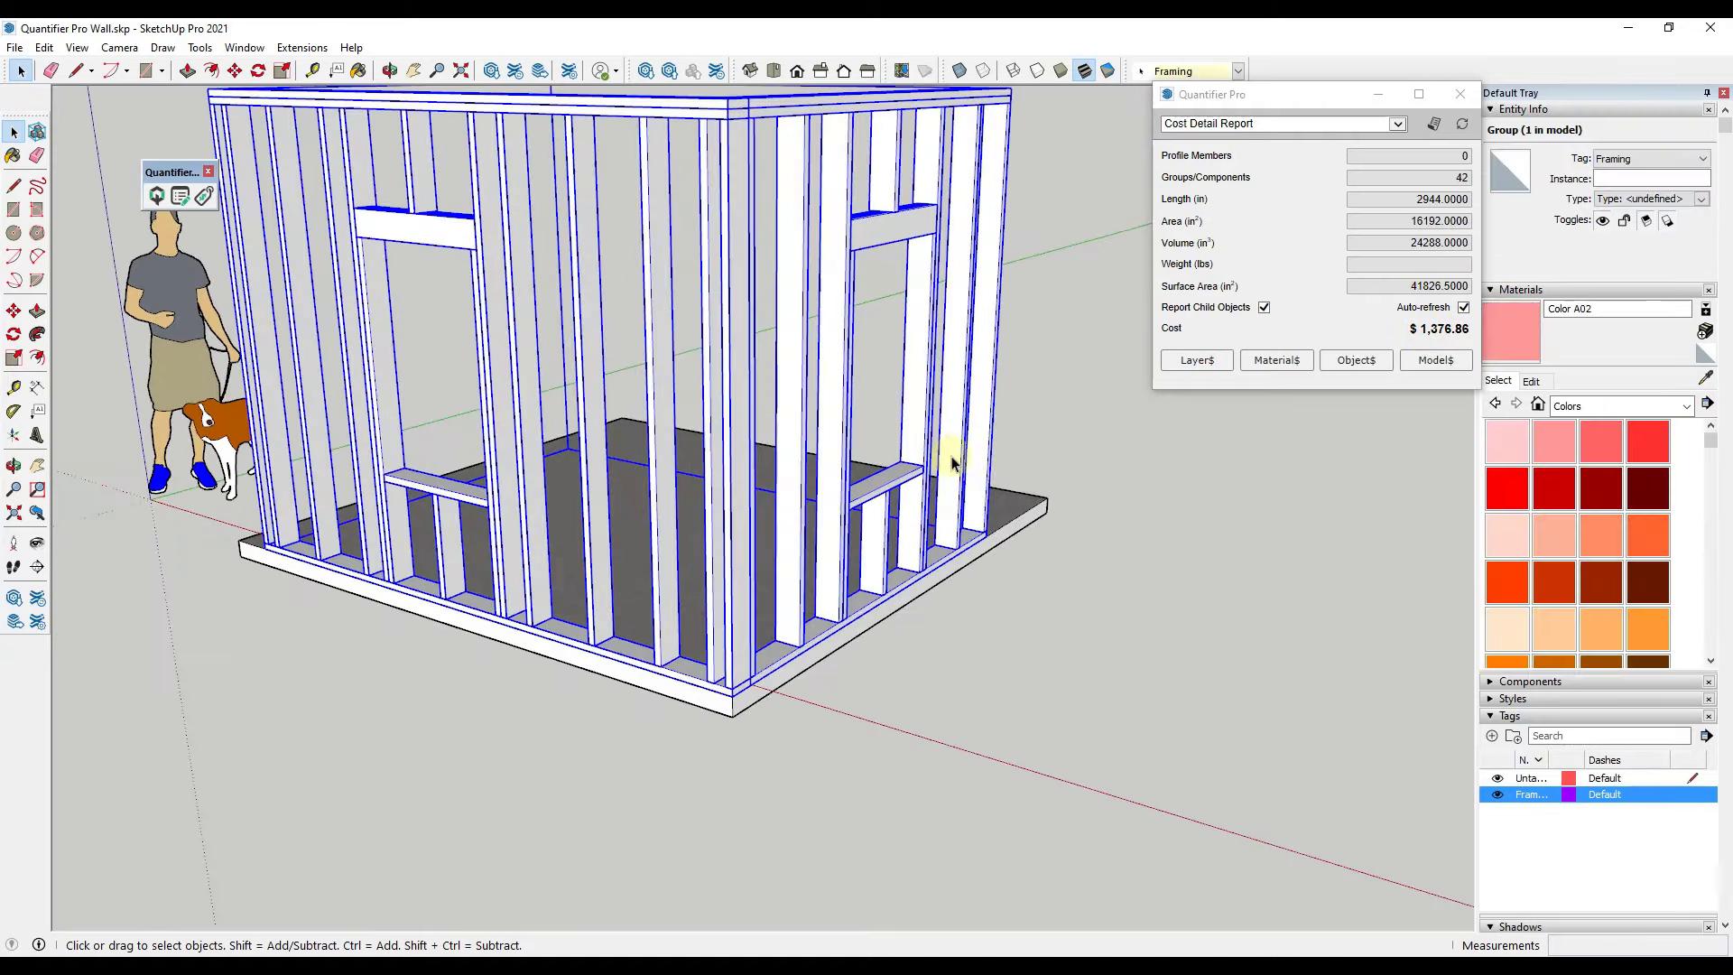
click(1018, 515)
scroll(986, 414, down, 3)
scroll(897, 341, up, 4)
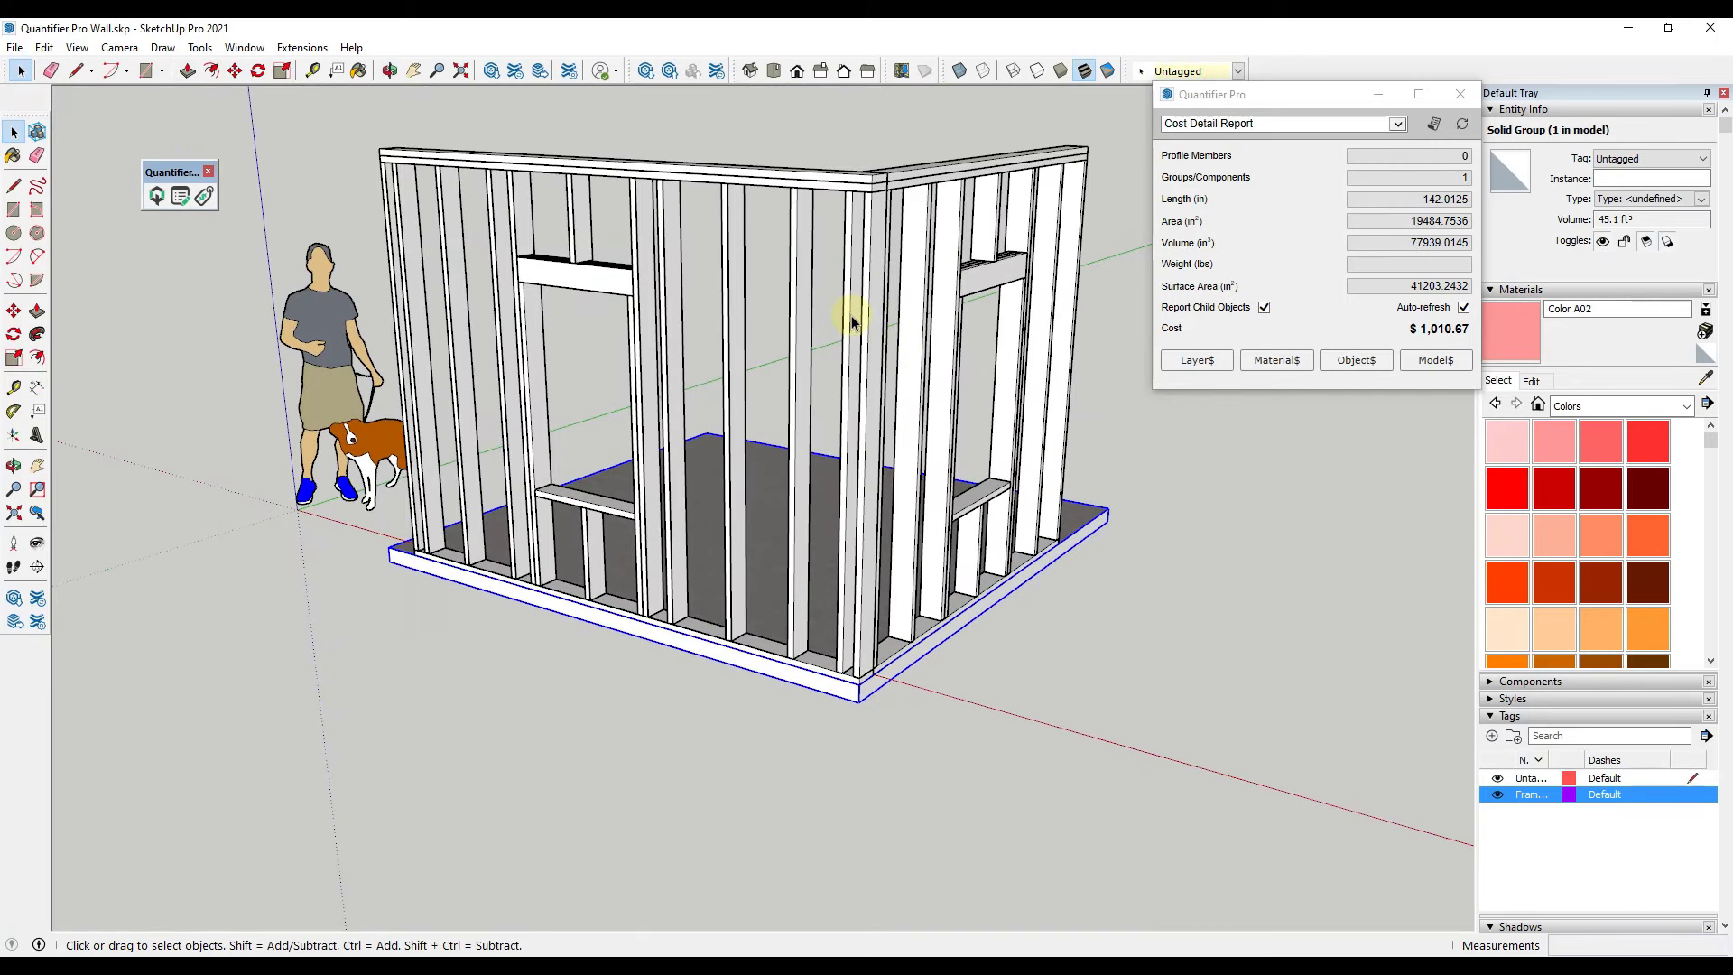
middle_drag(882, 220, 873, 336)
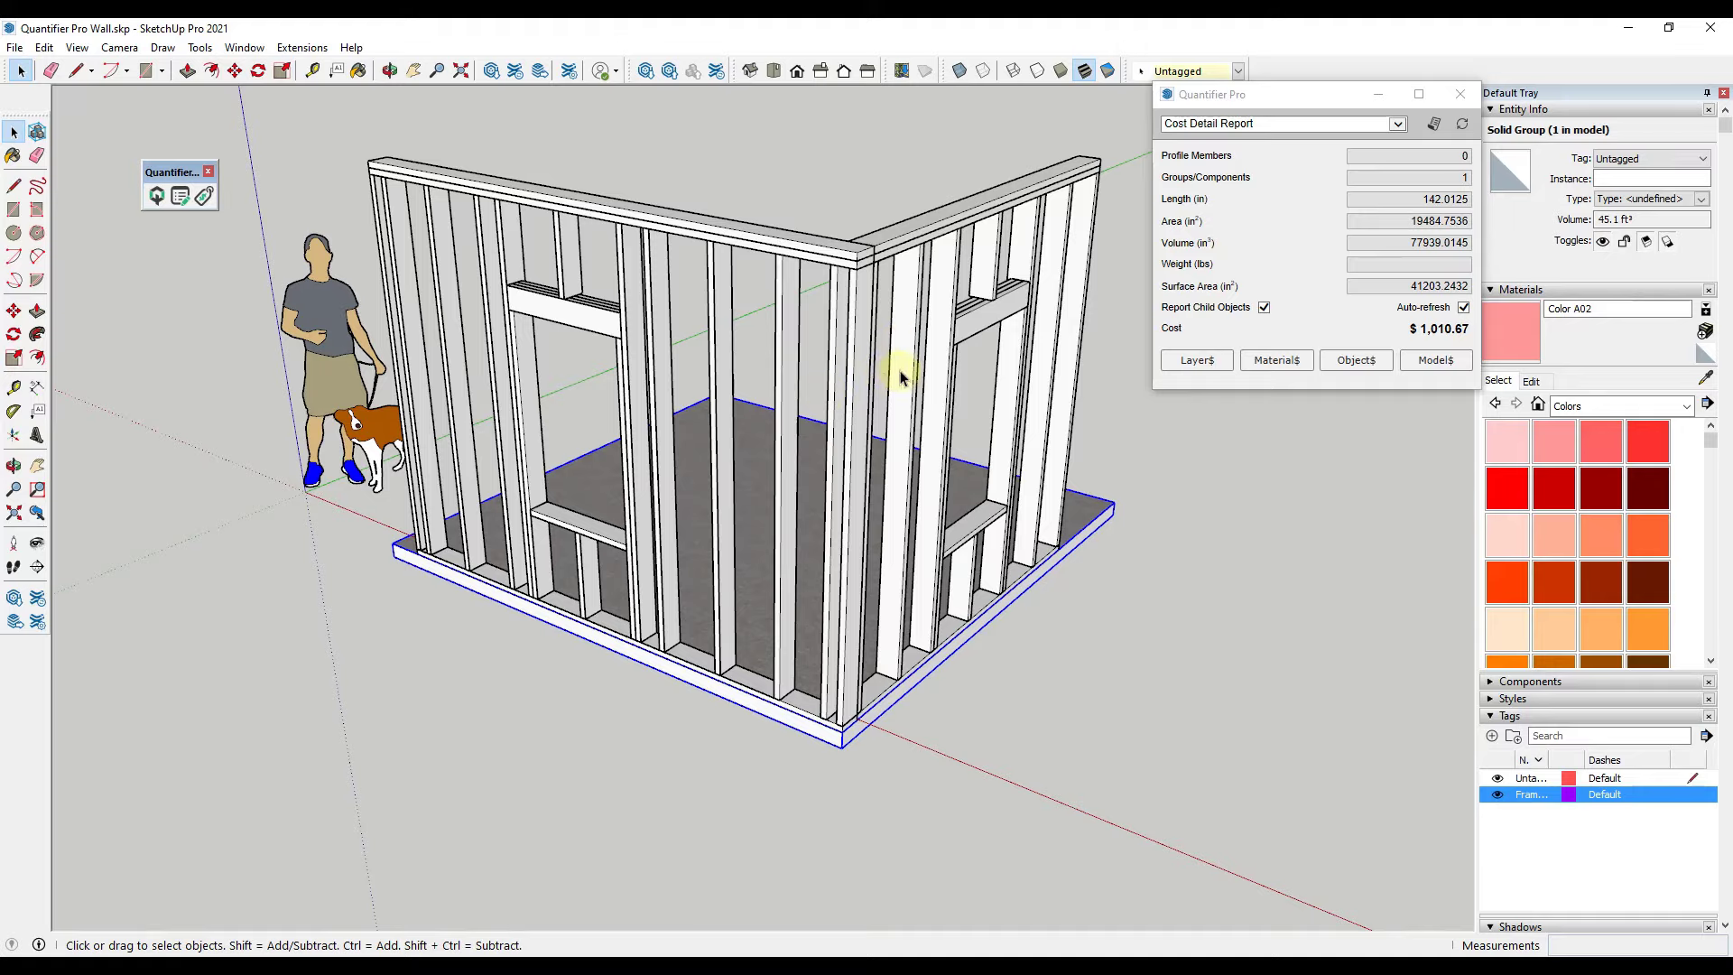
middle_drag(897, 376, 572, 317)
scroll(456, 468, up, 8)
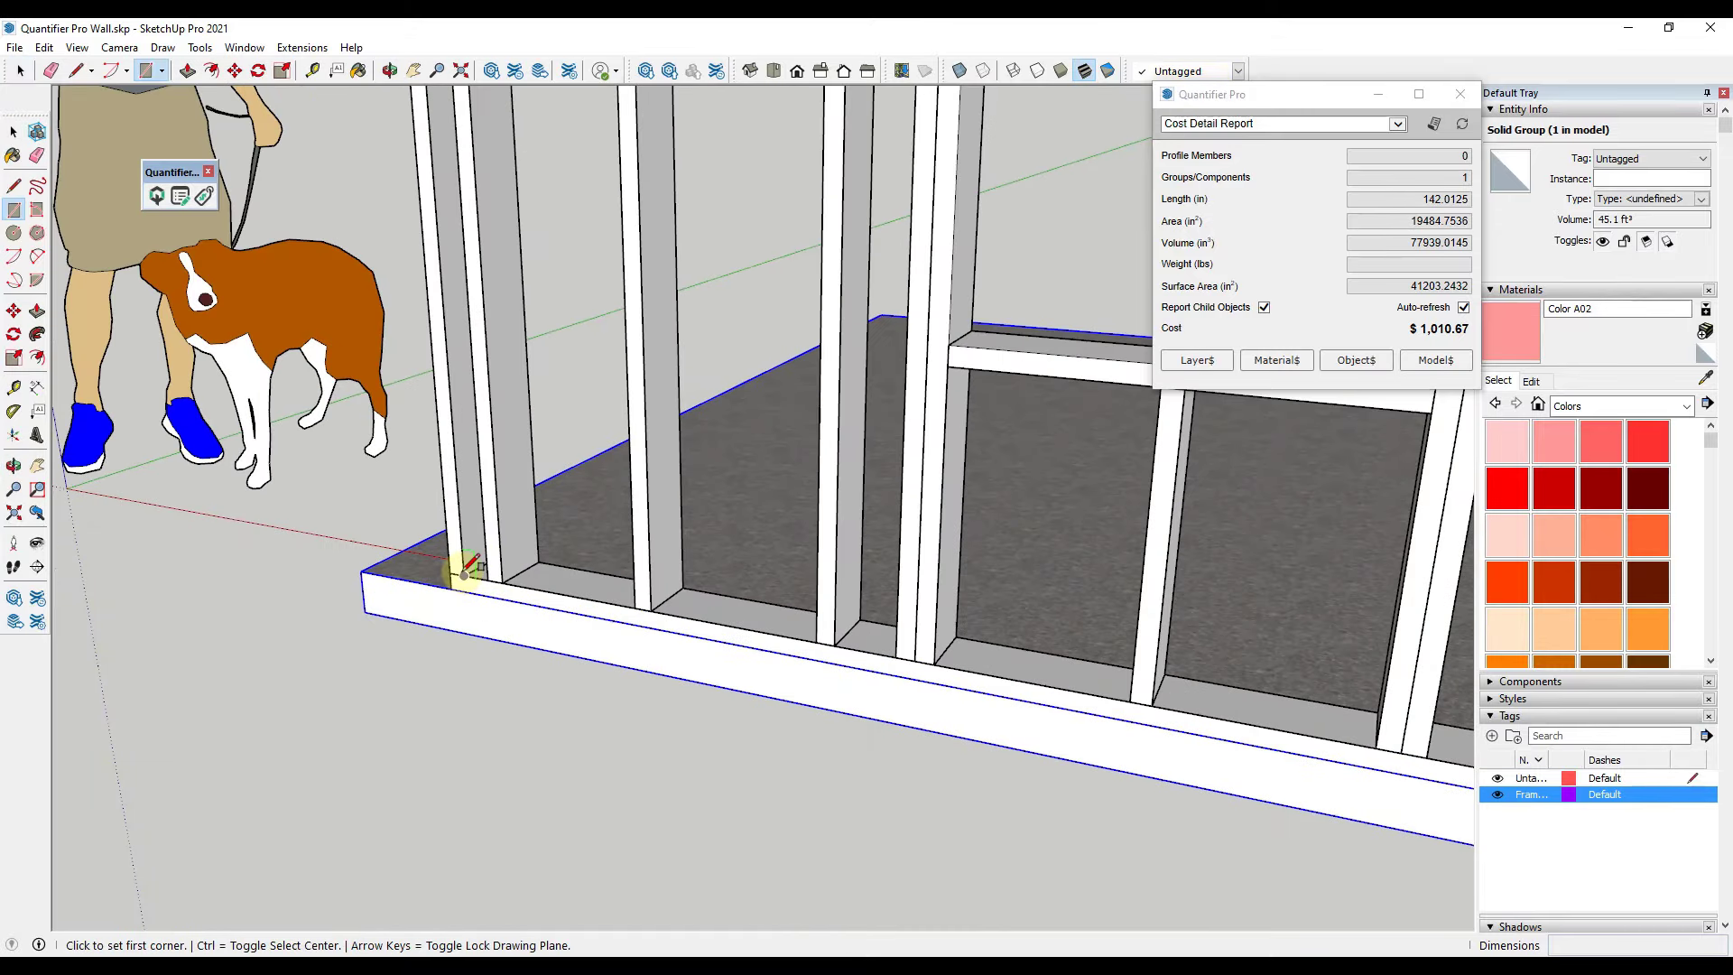
middle_drag(464, 560, 569, 174)
key(r)
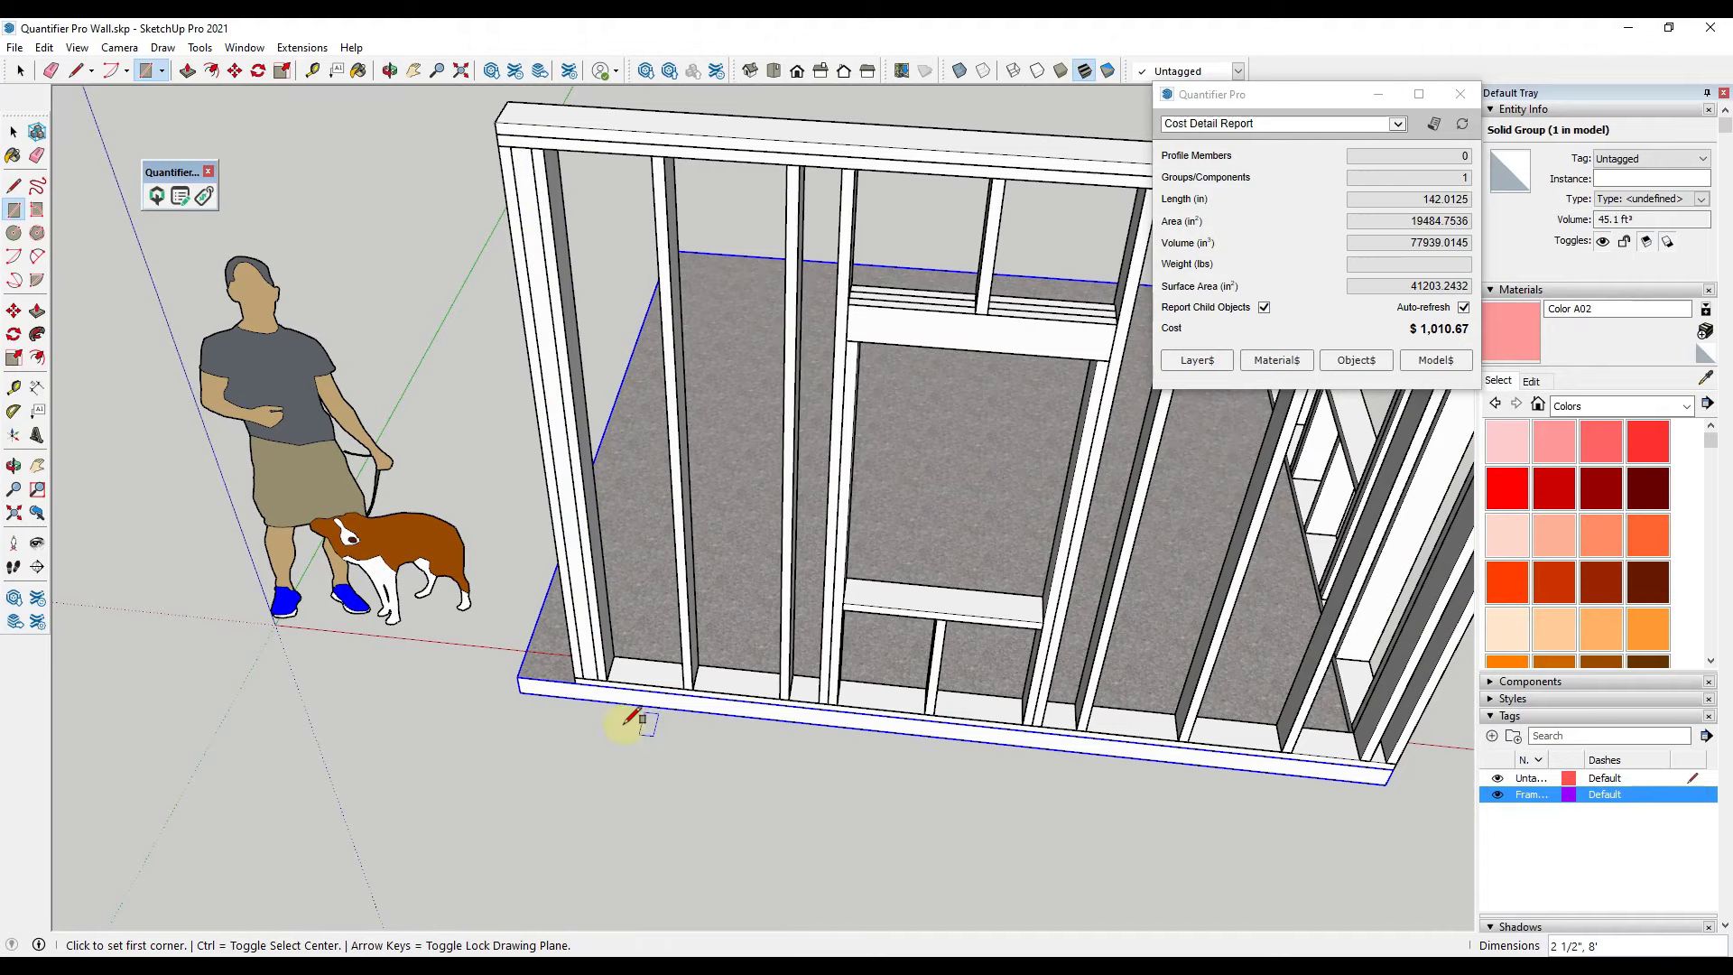
click(619, 673)
click(658, 160)
key(space)
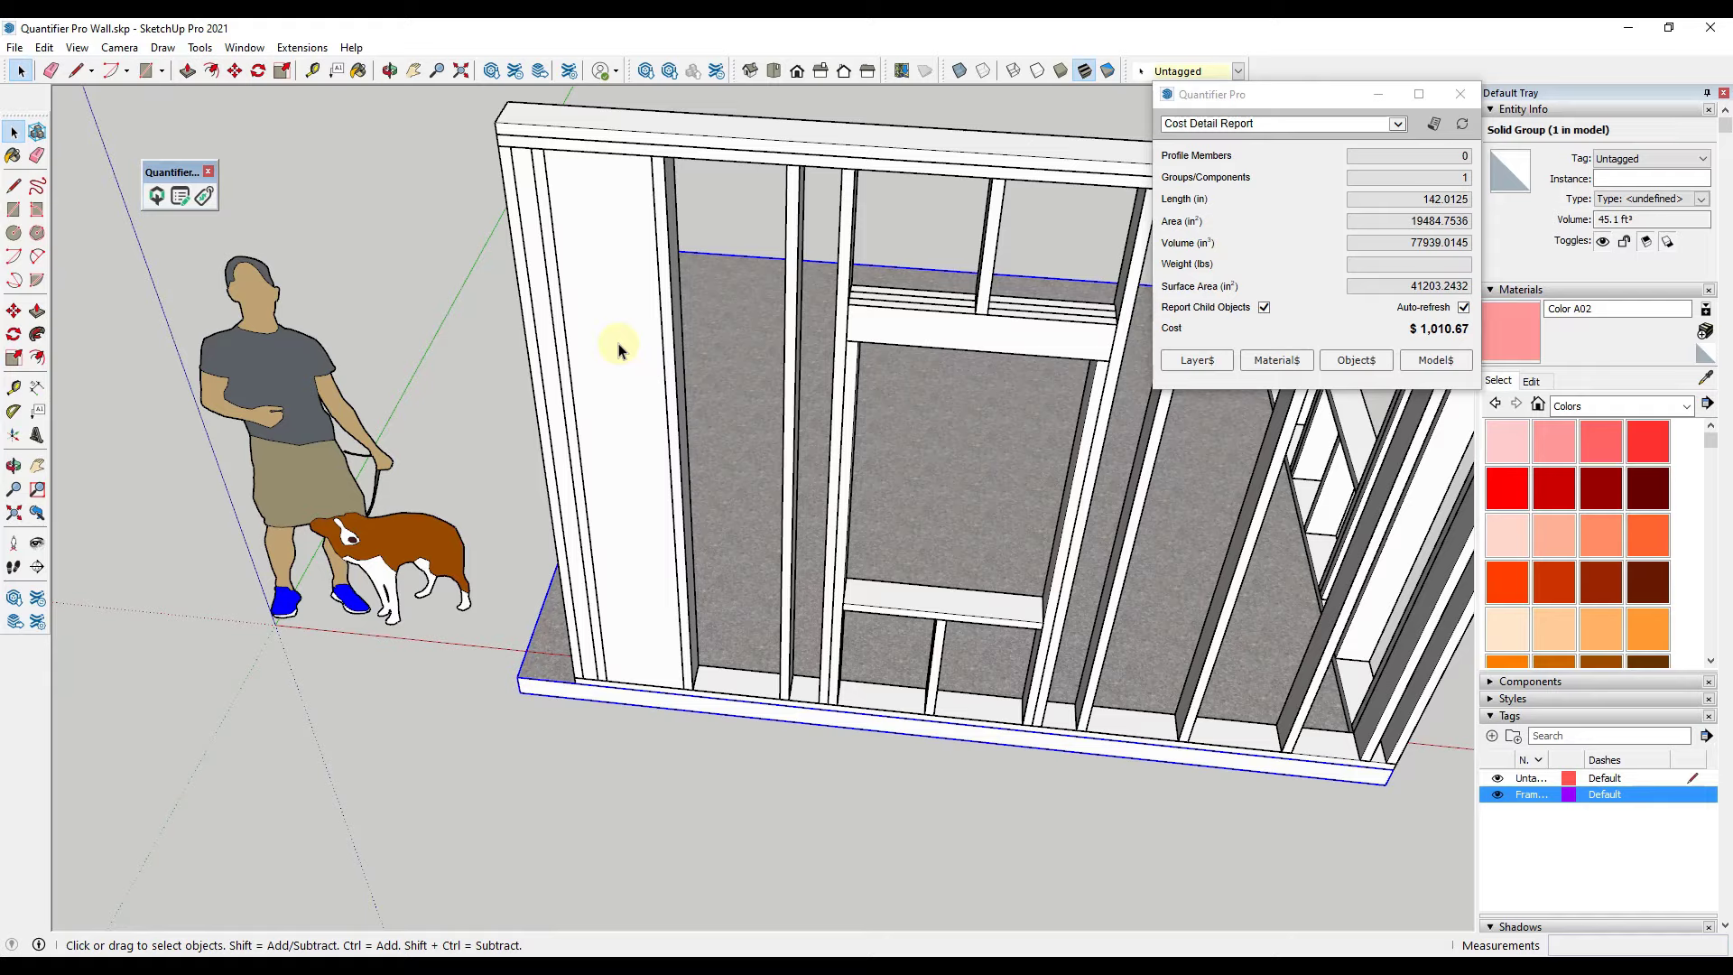
click(619, 351)
key(Delete)
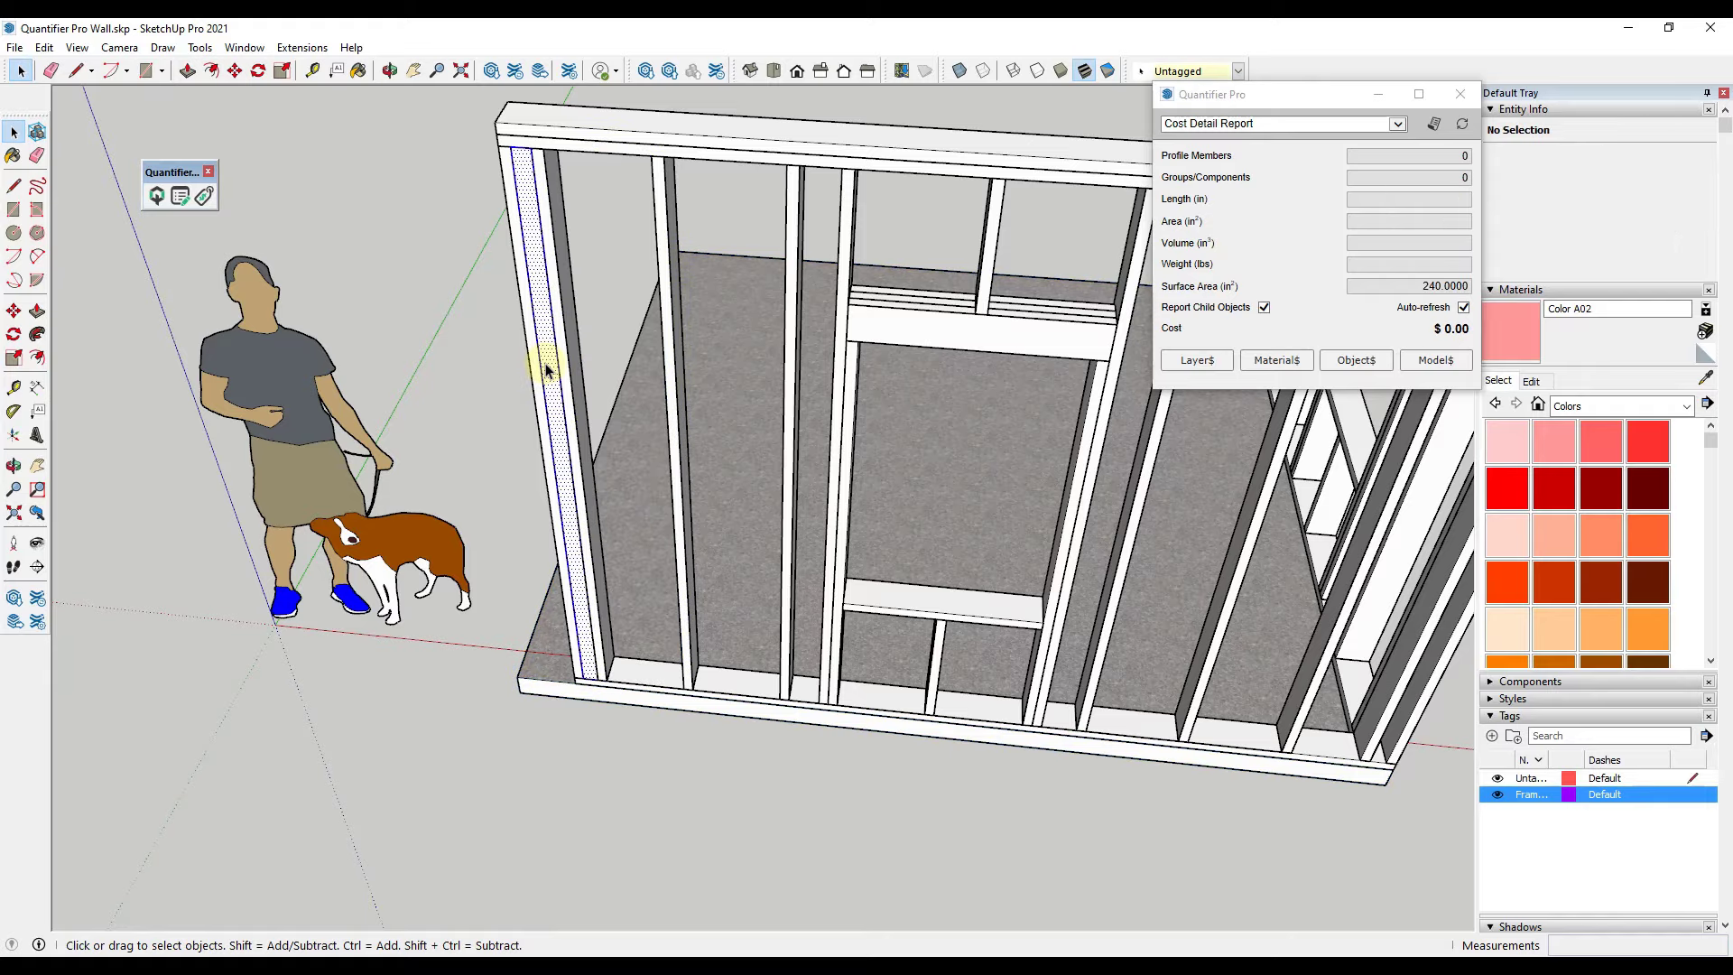
Draw corner-to-corner rectangles over the outer faces of both framed walls, the first about 11' by 8' 4 1/2".
scroll(632, 451, down, 3)
middle_drag(955, 554, 452, 175)
key(r)
click(437, 174)
middle_drag(502, 252, 806, 675)
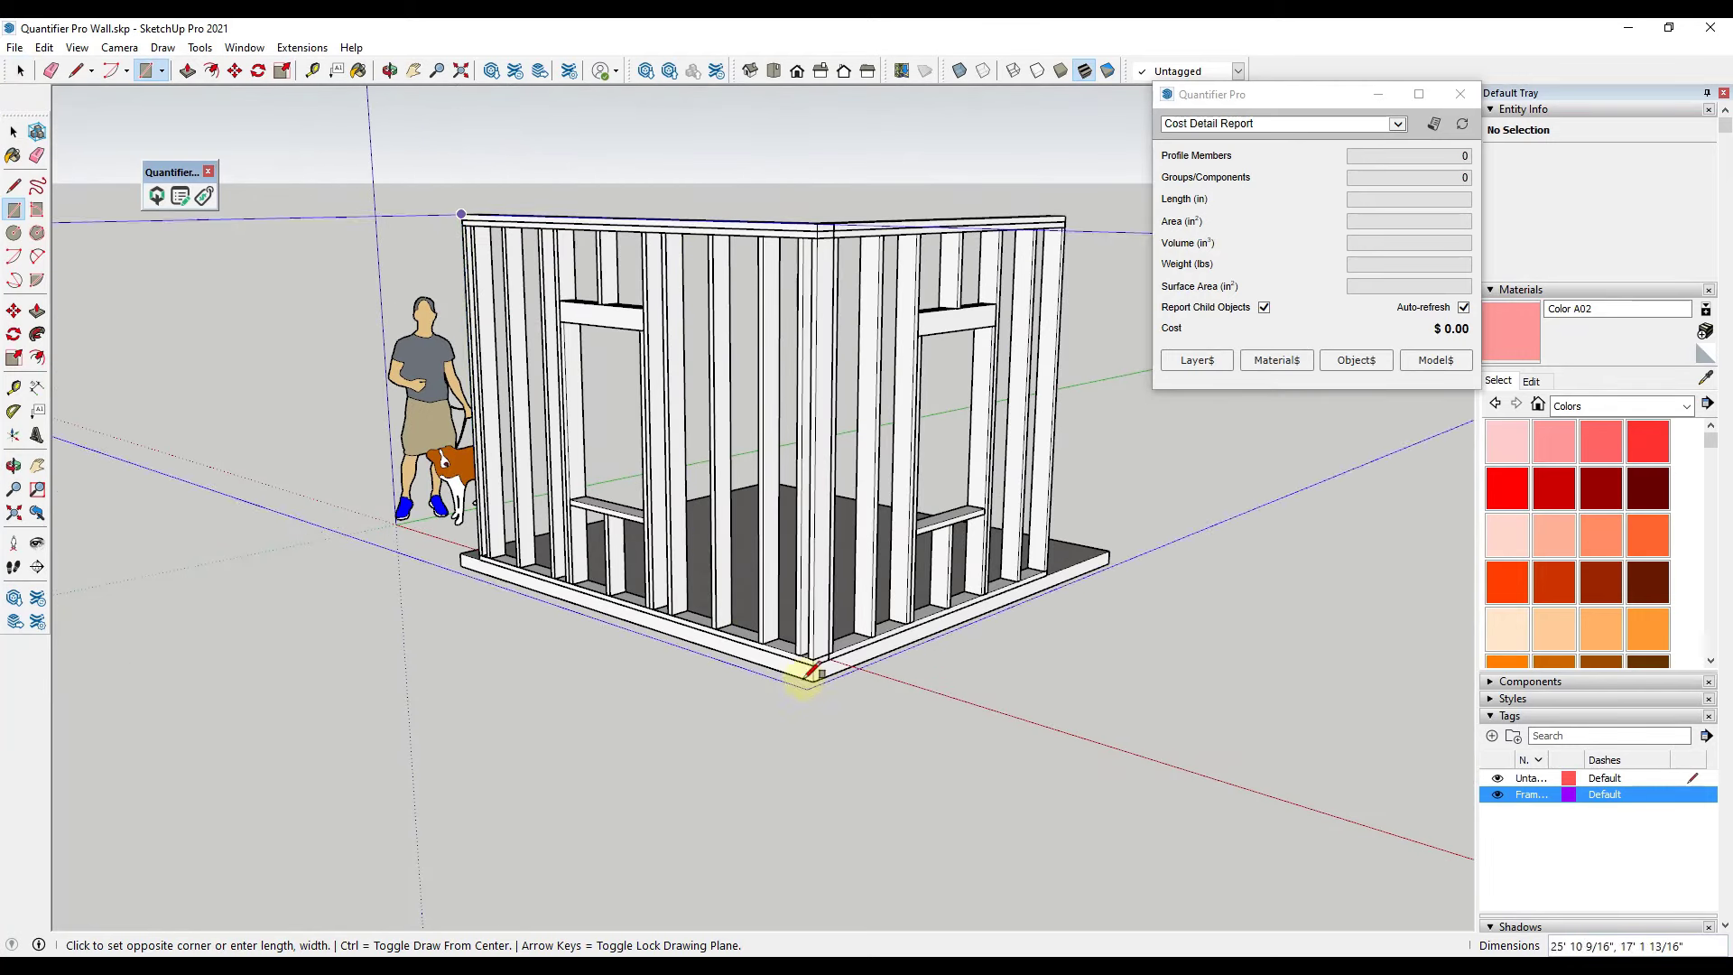
click(819, 662)
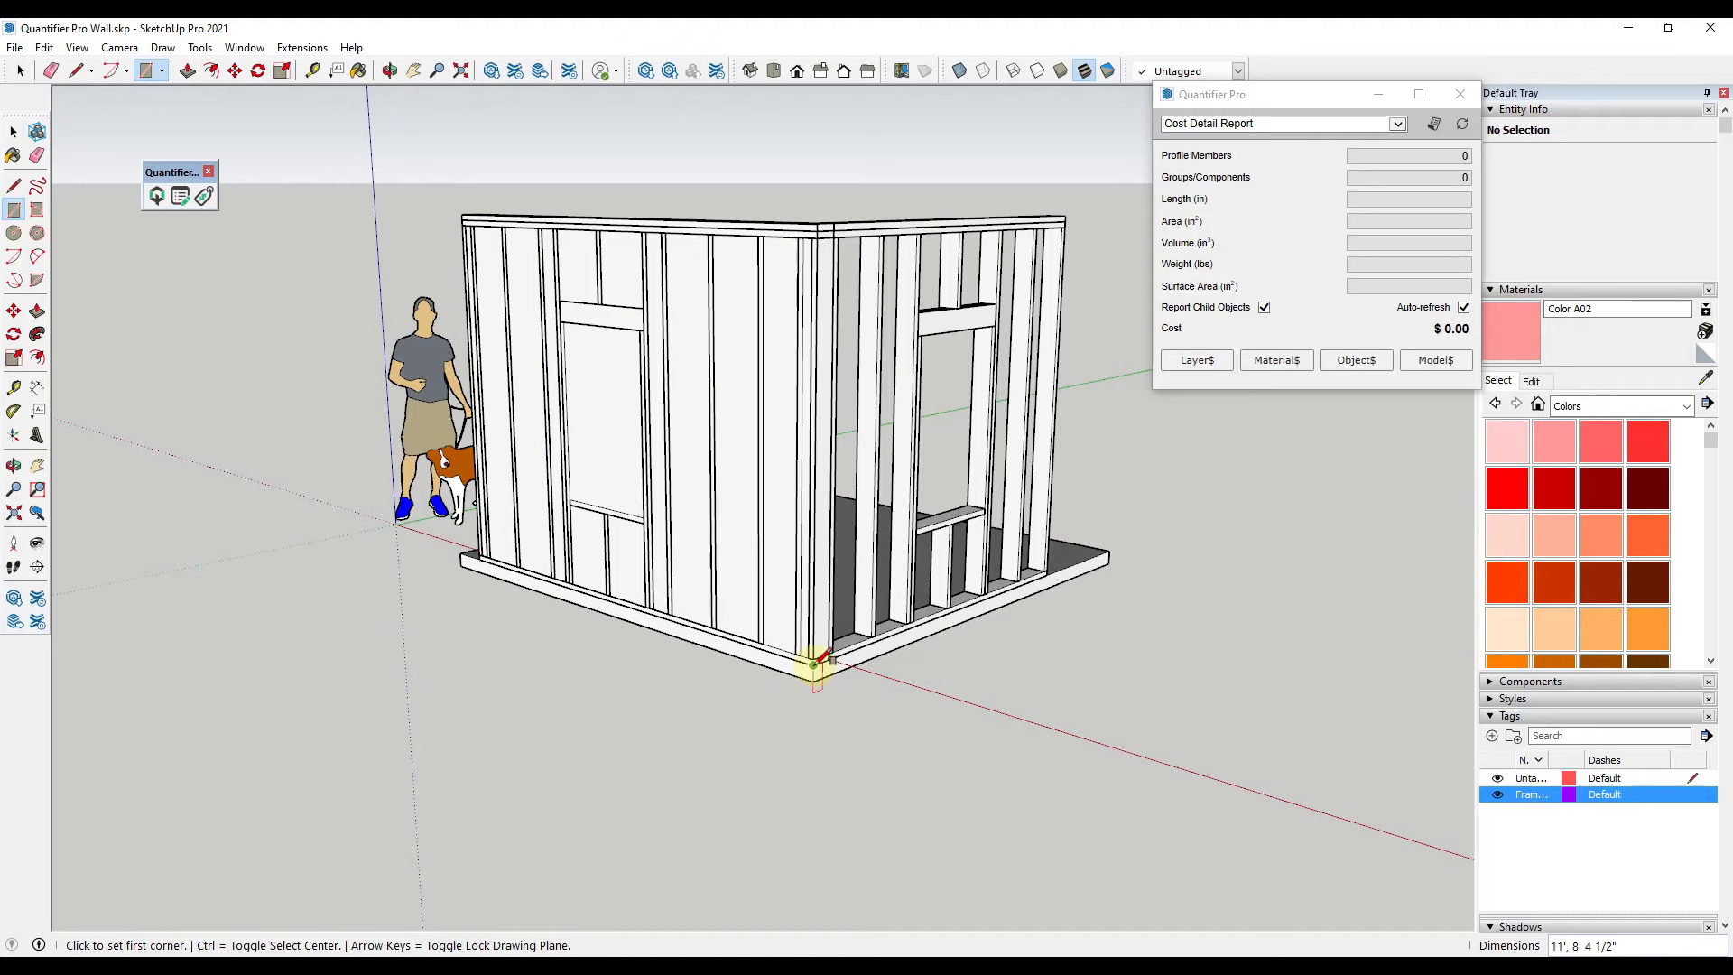
click(815, 664)
click(1067, 217)
Outline the window openings in both wall sheets with rectangles and remove the faces inside them.
scroll(966, 425, up, 2)
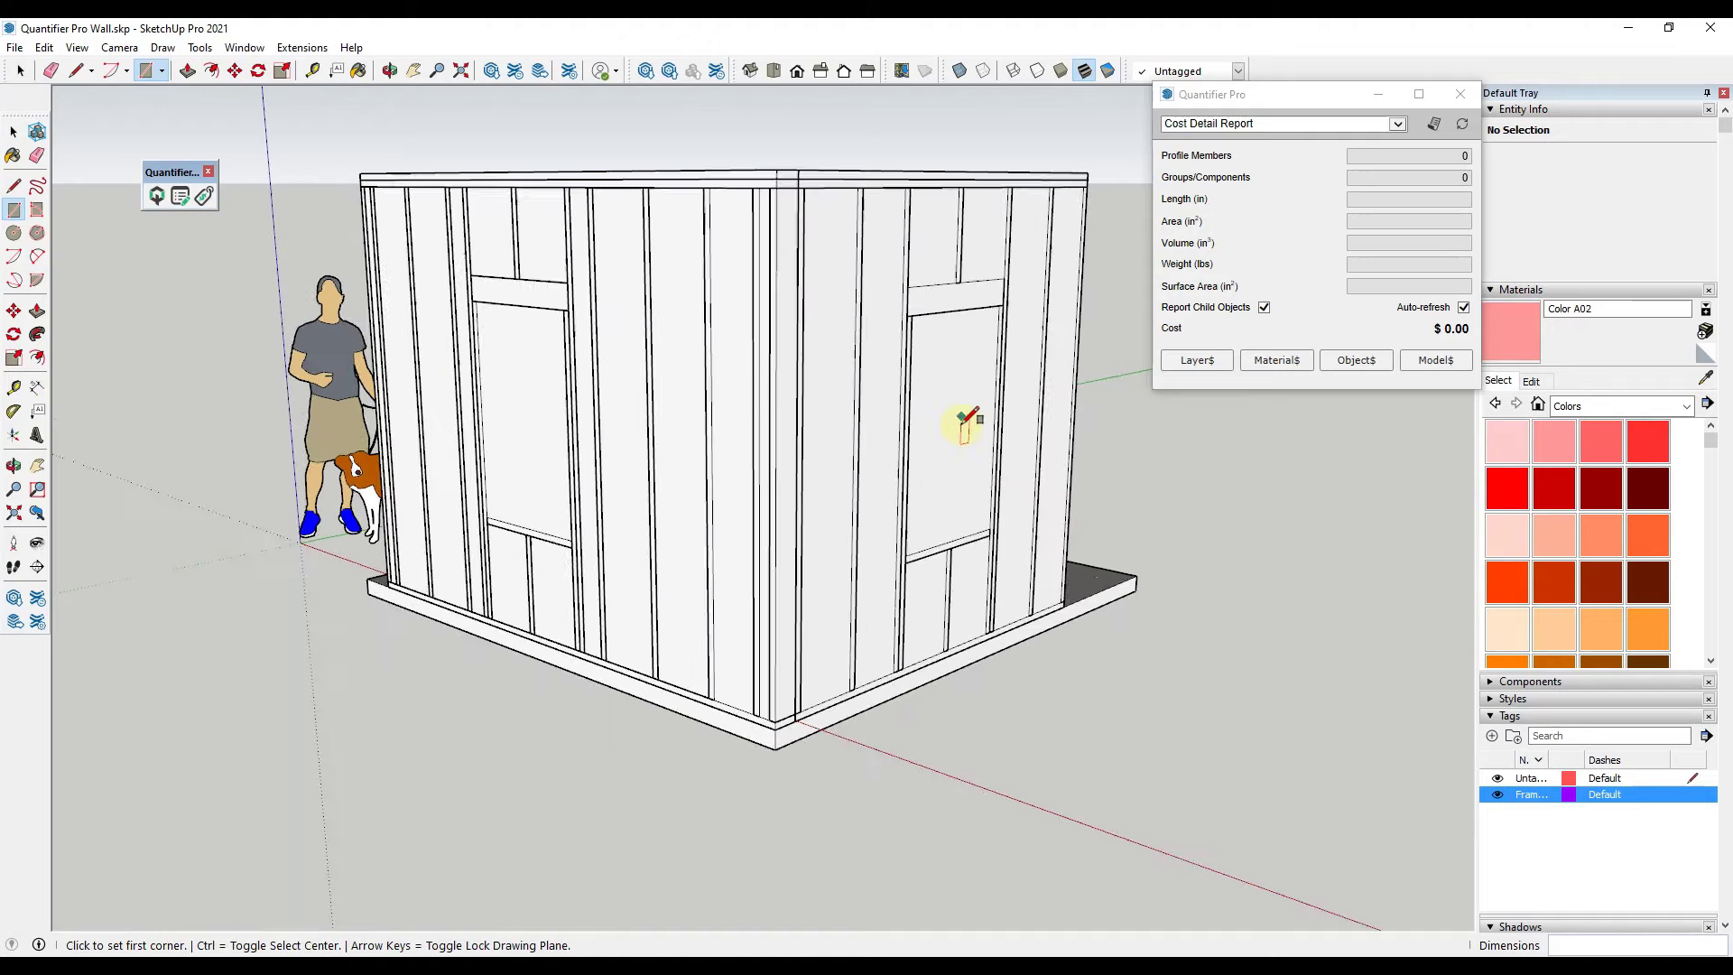
scroll(890, 607, up, 3)
click(866, 621)
scroll(867, 621, down, 2)
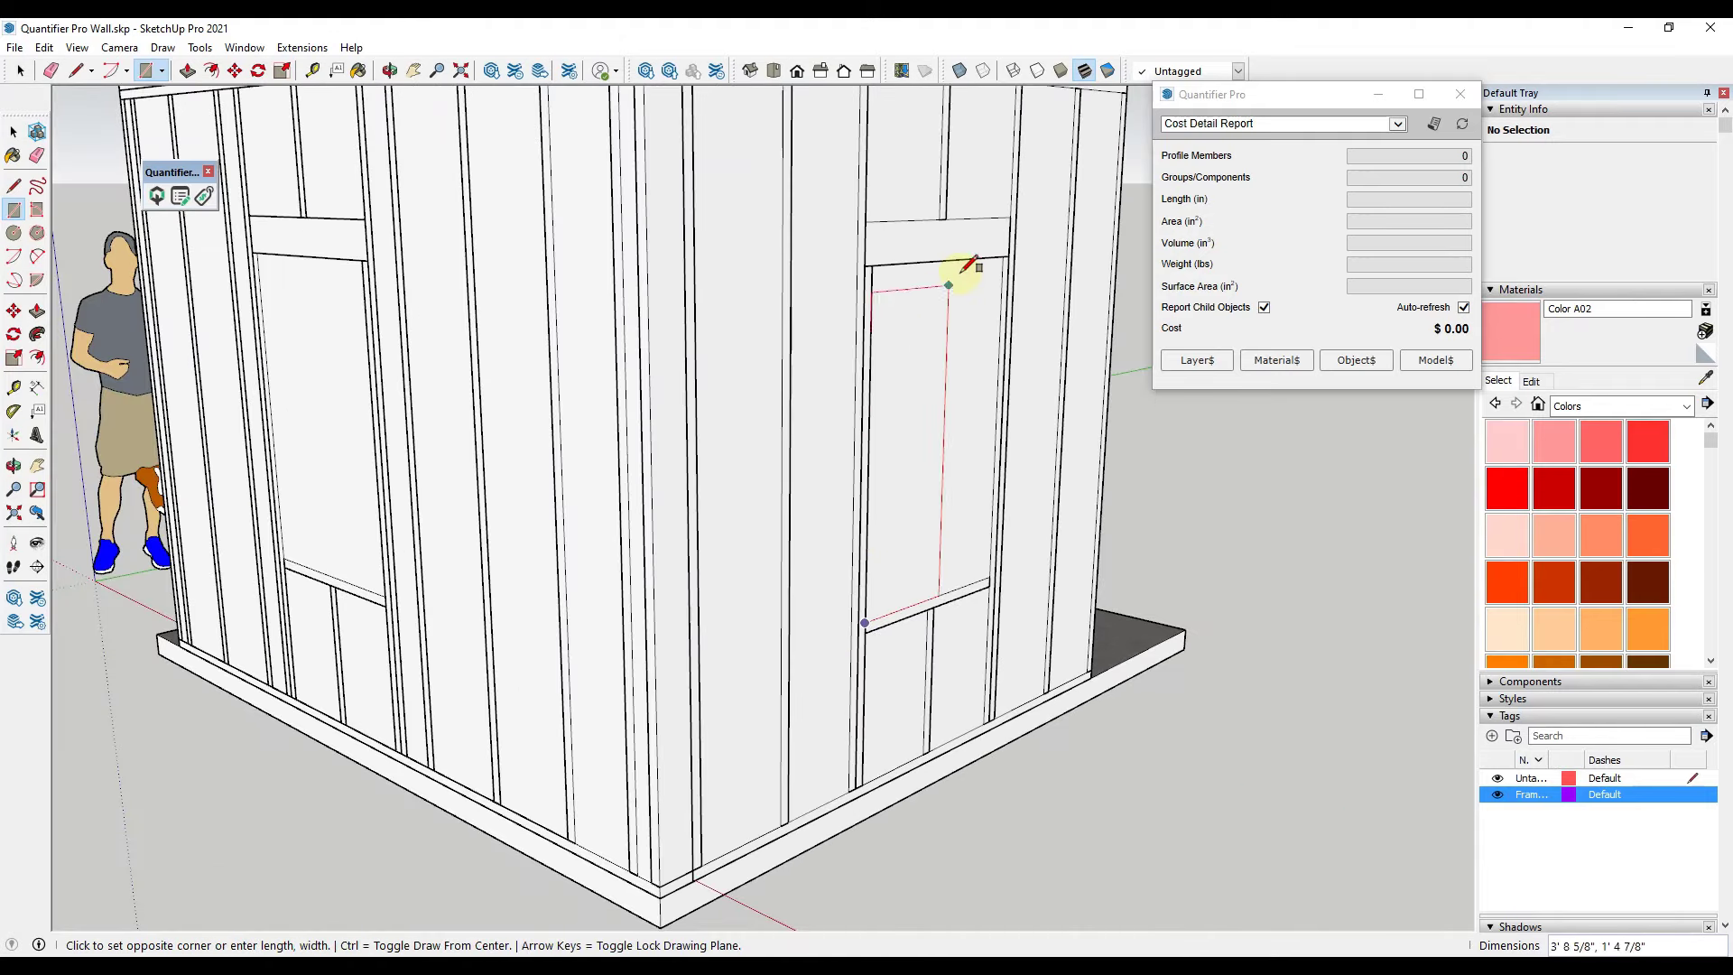
click(1007, 255)
scroll(828, 387, down, 5)
scroll(806, 394, up, 3)
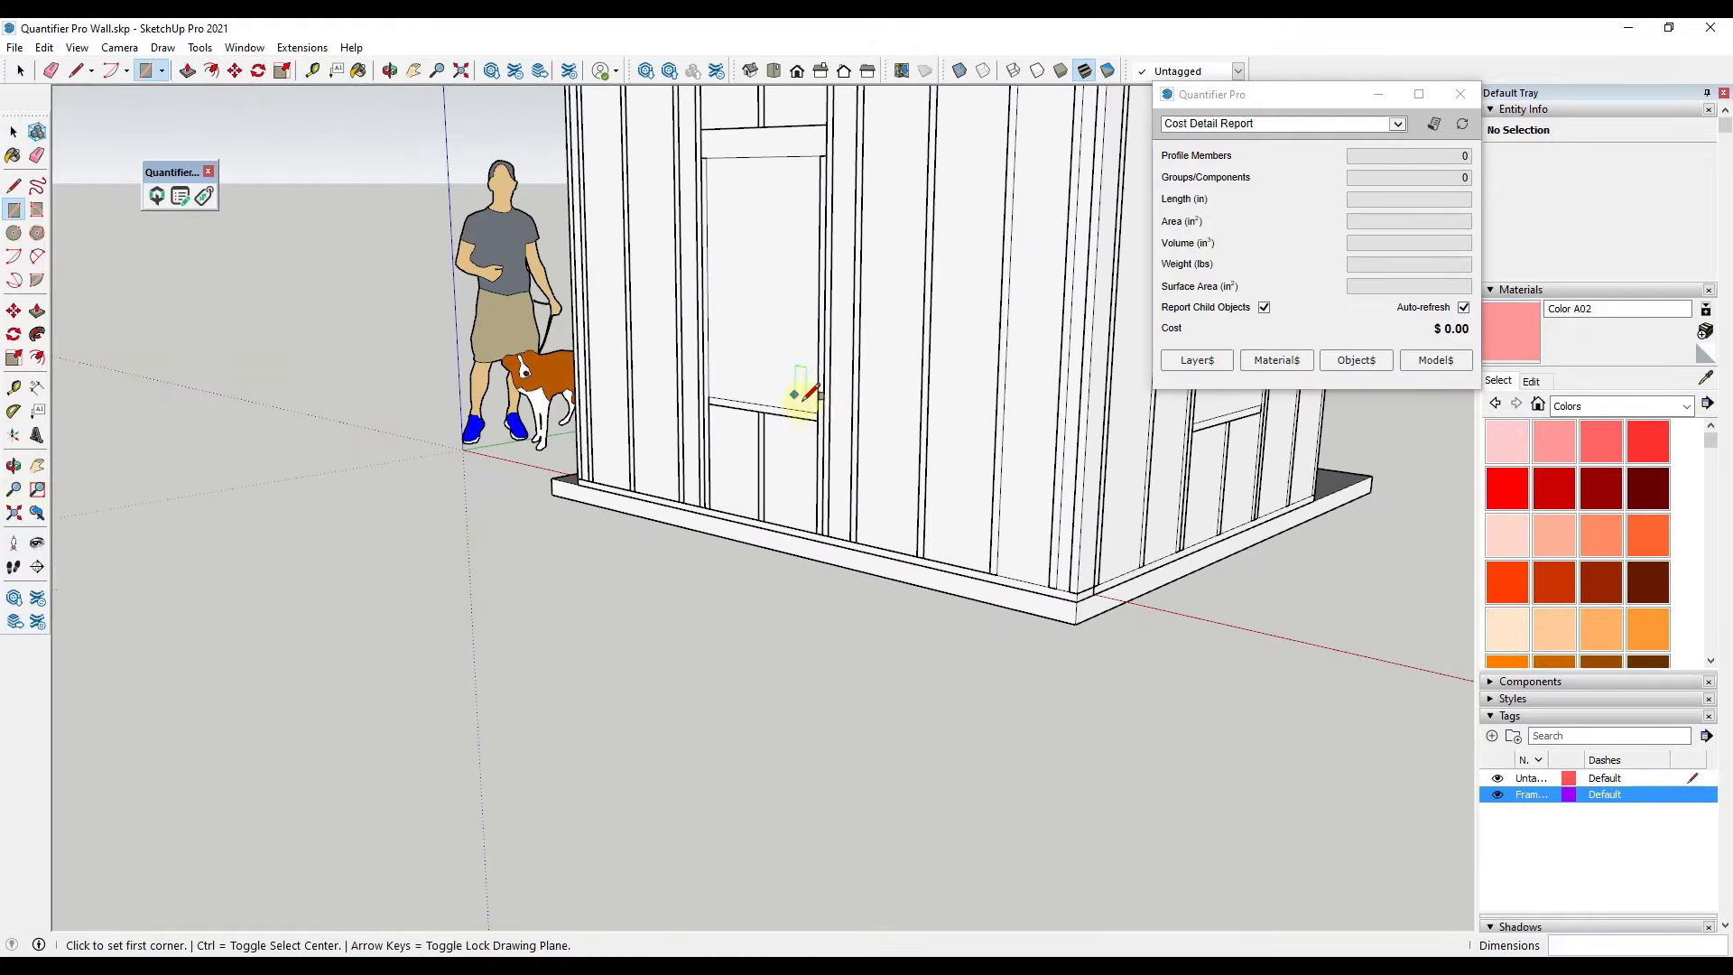
scroll(806, 395, down, 3)
middle_drag(743, 201, 649, 322)
key(space)
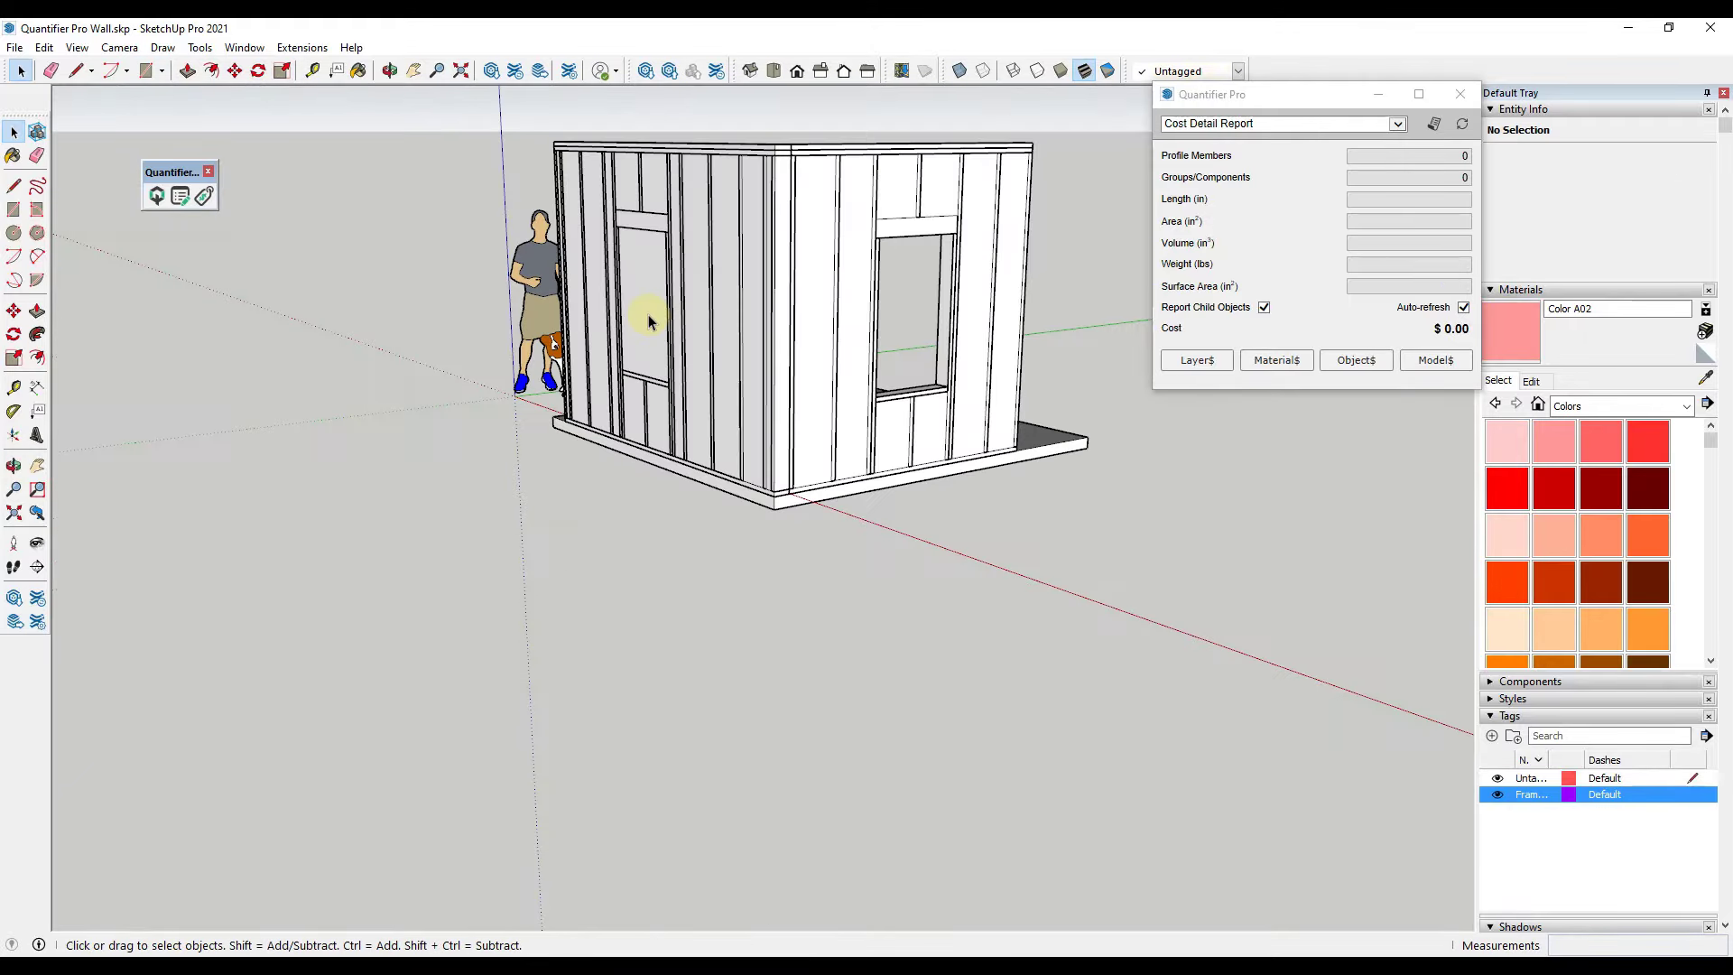
Select both connected wall sheets with all their edges and make them a single group.
triple_click(648, 321)
scroll(580, 201, up, 3)
scroll(839, 418, down, 2)
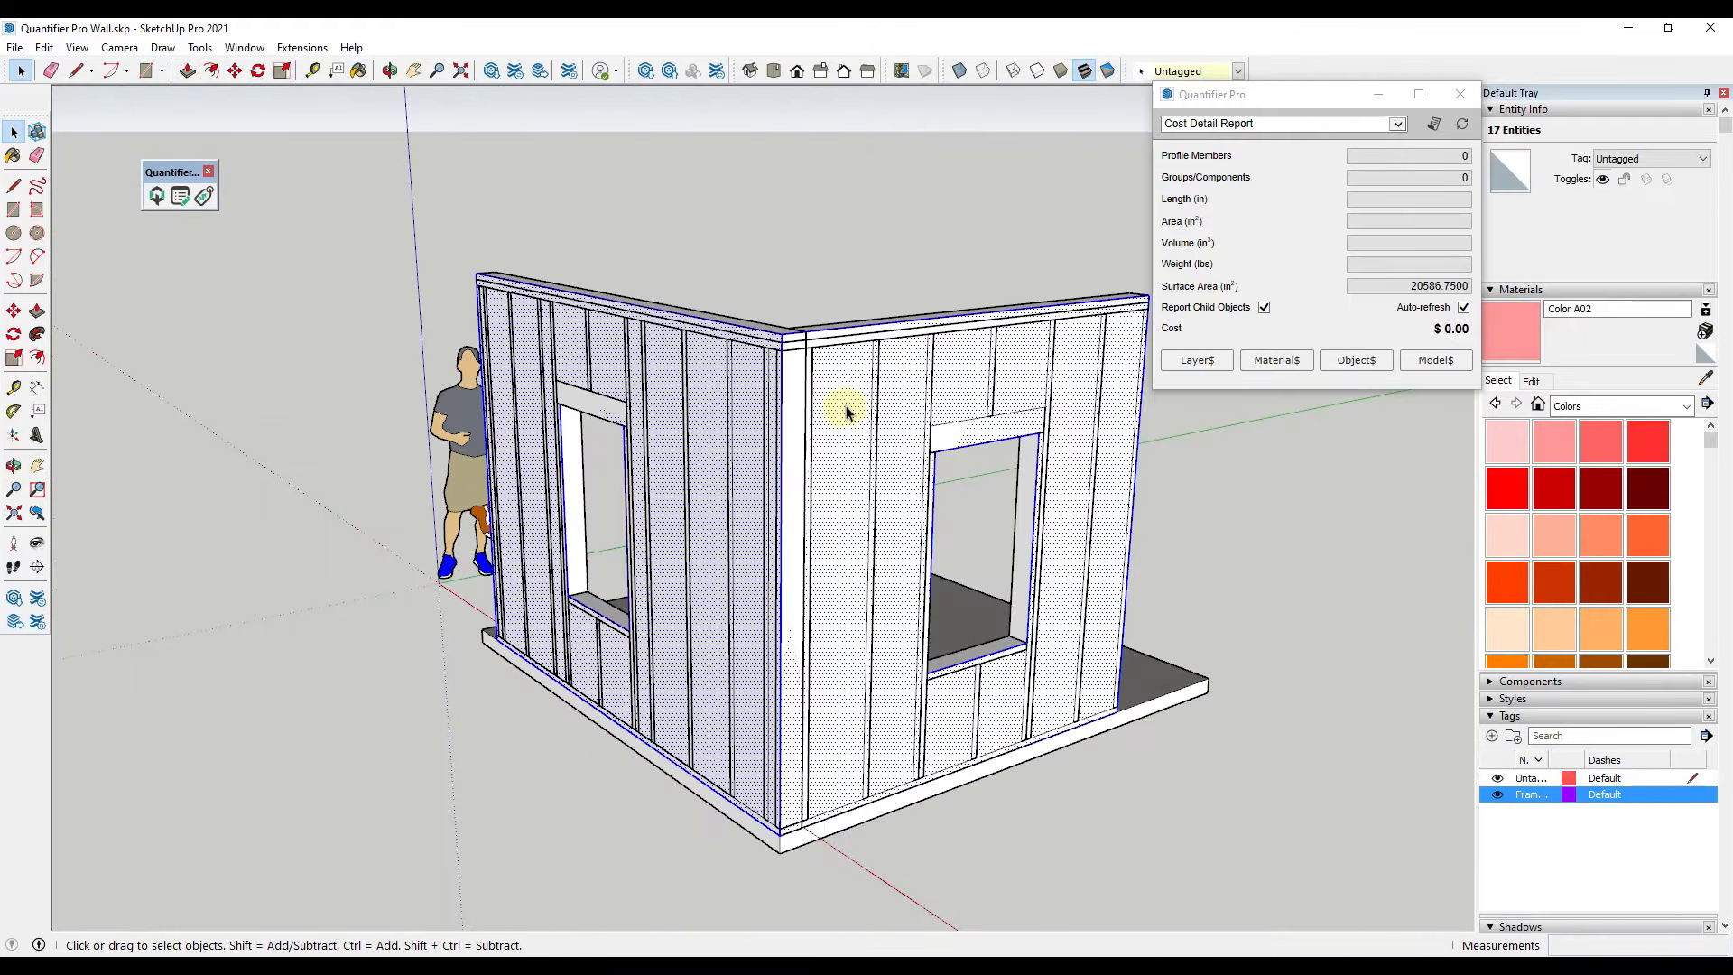
right_click(848, 404)
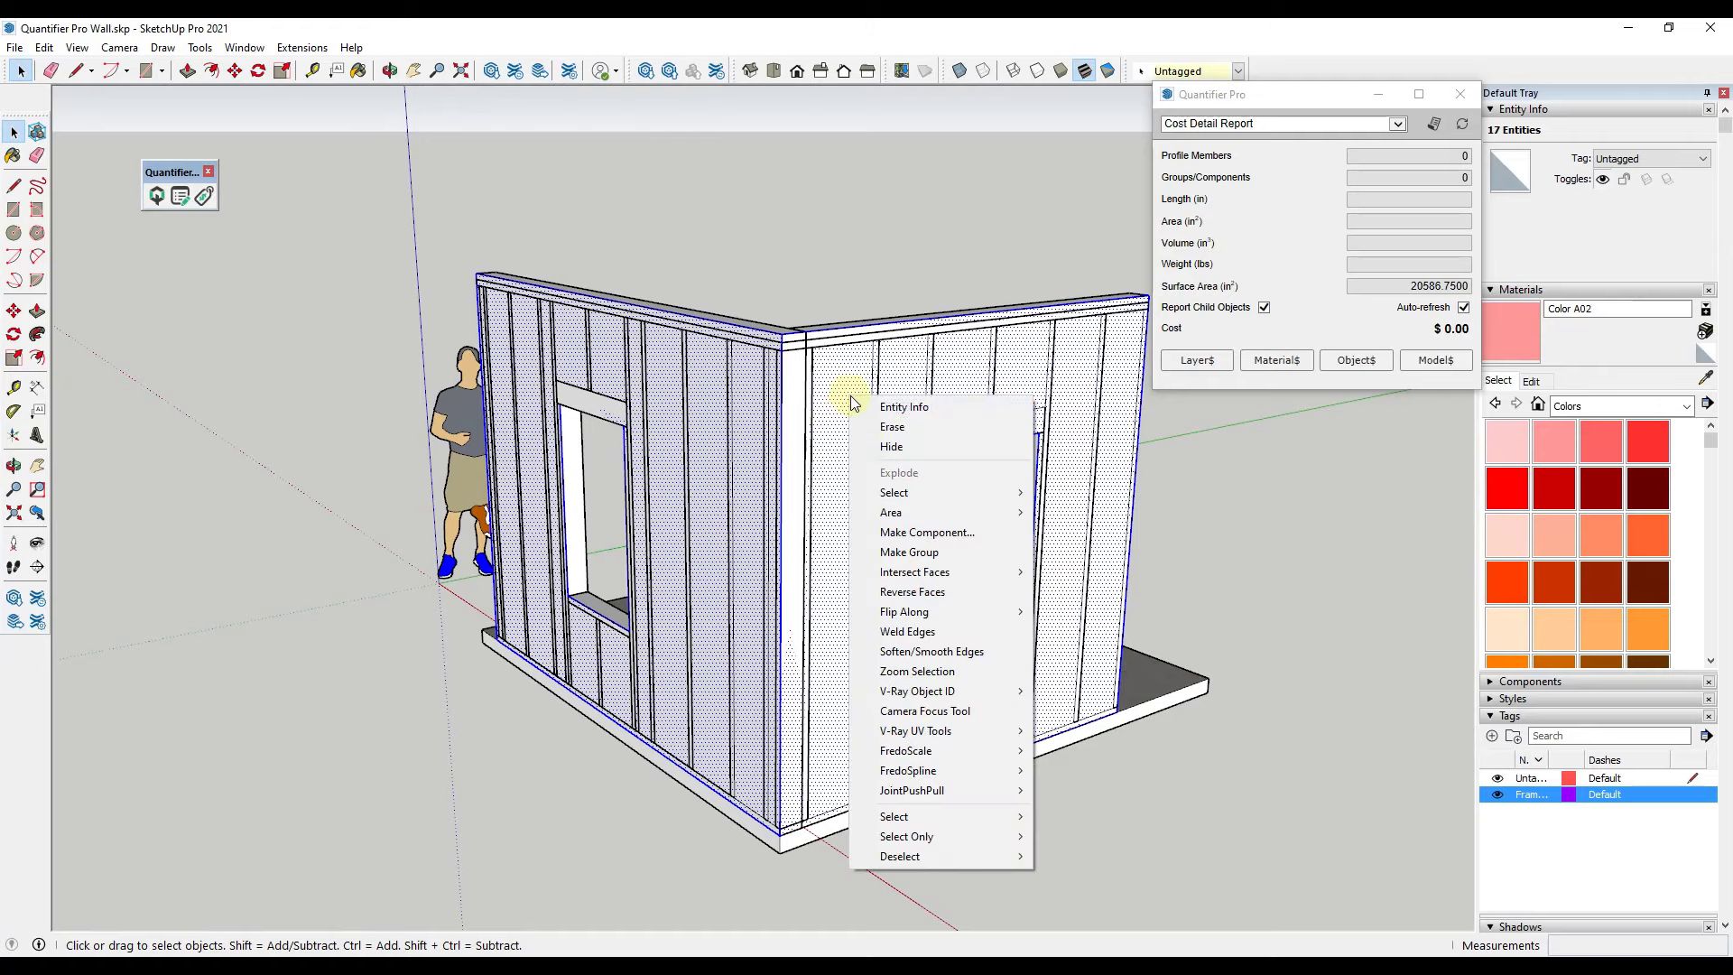
click(921, 554)
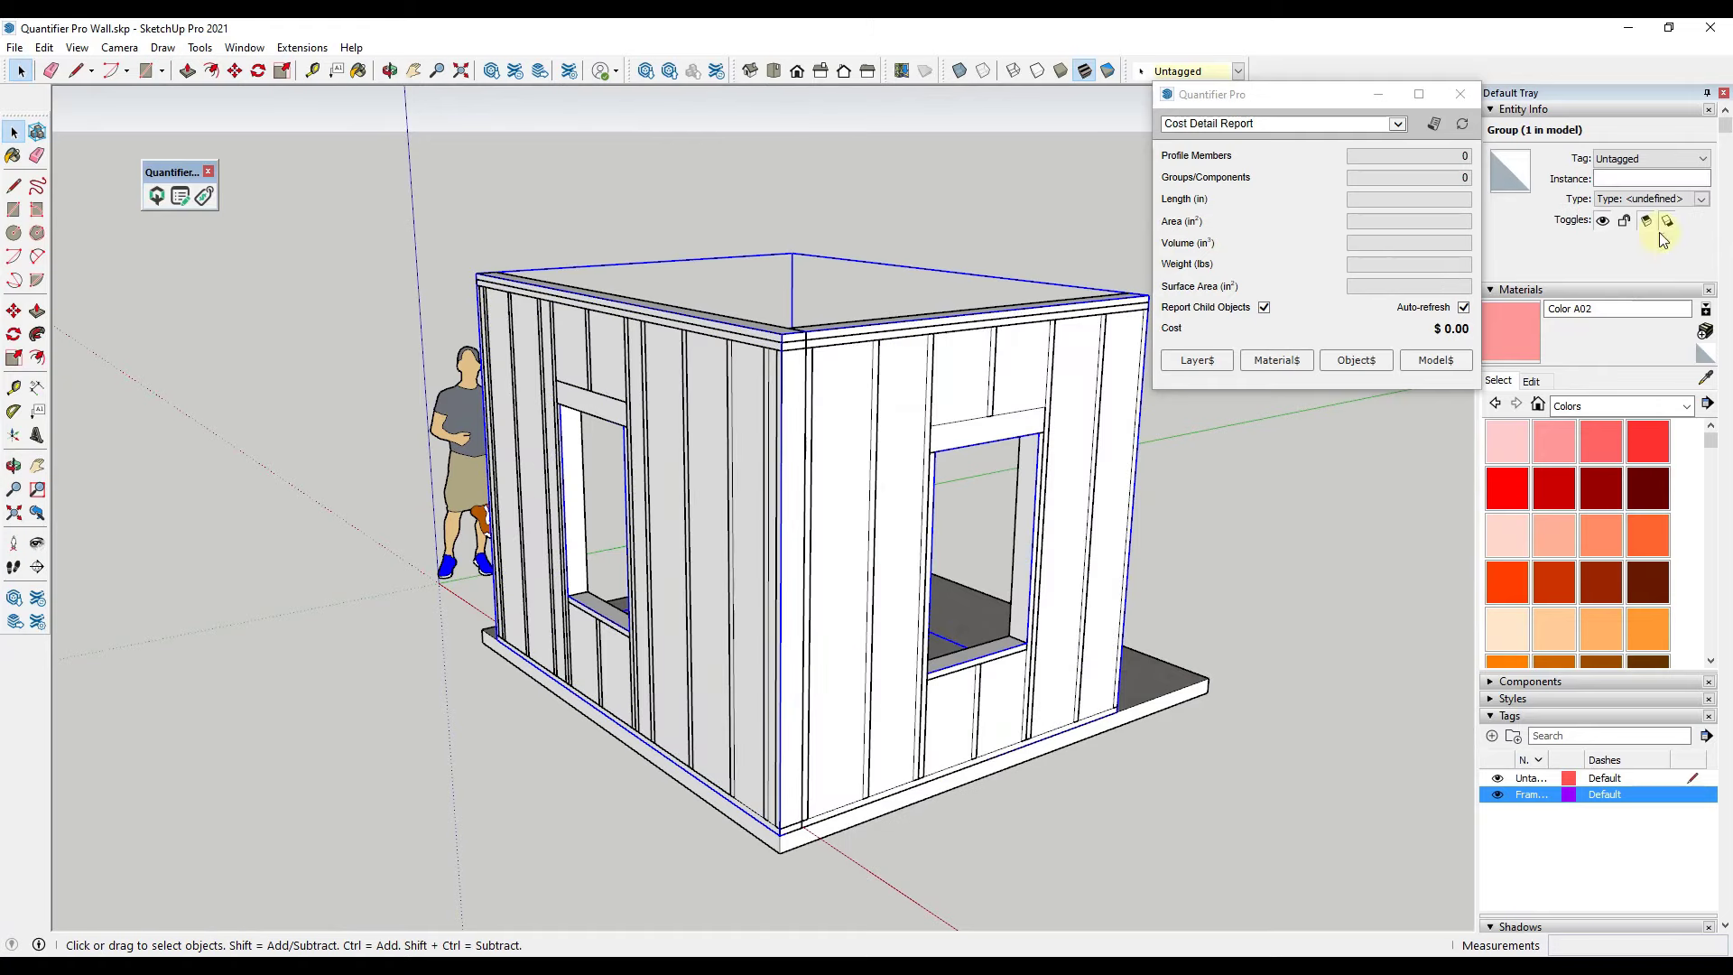
Create a new tag named Exterior Enclosure and widen the tray so the full tag names are readable.
scroll(1598, 503, down, 3)
scroll(1568, 710, down, 2)
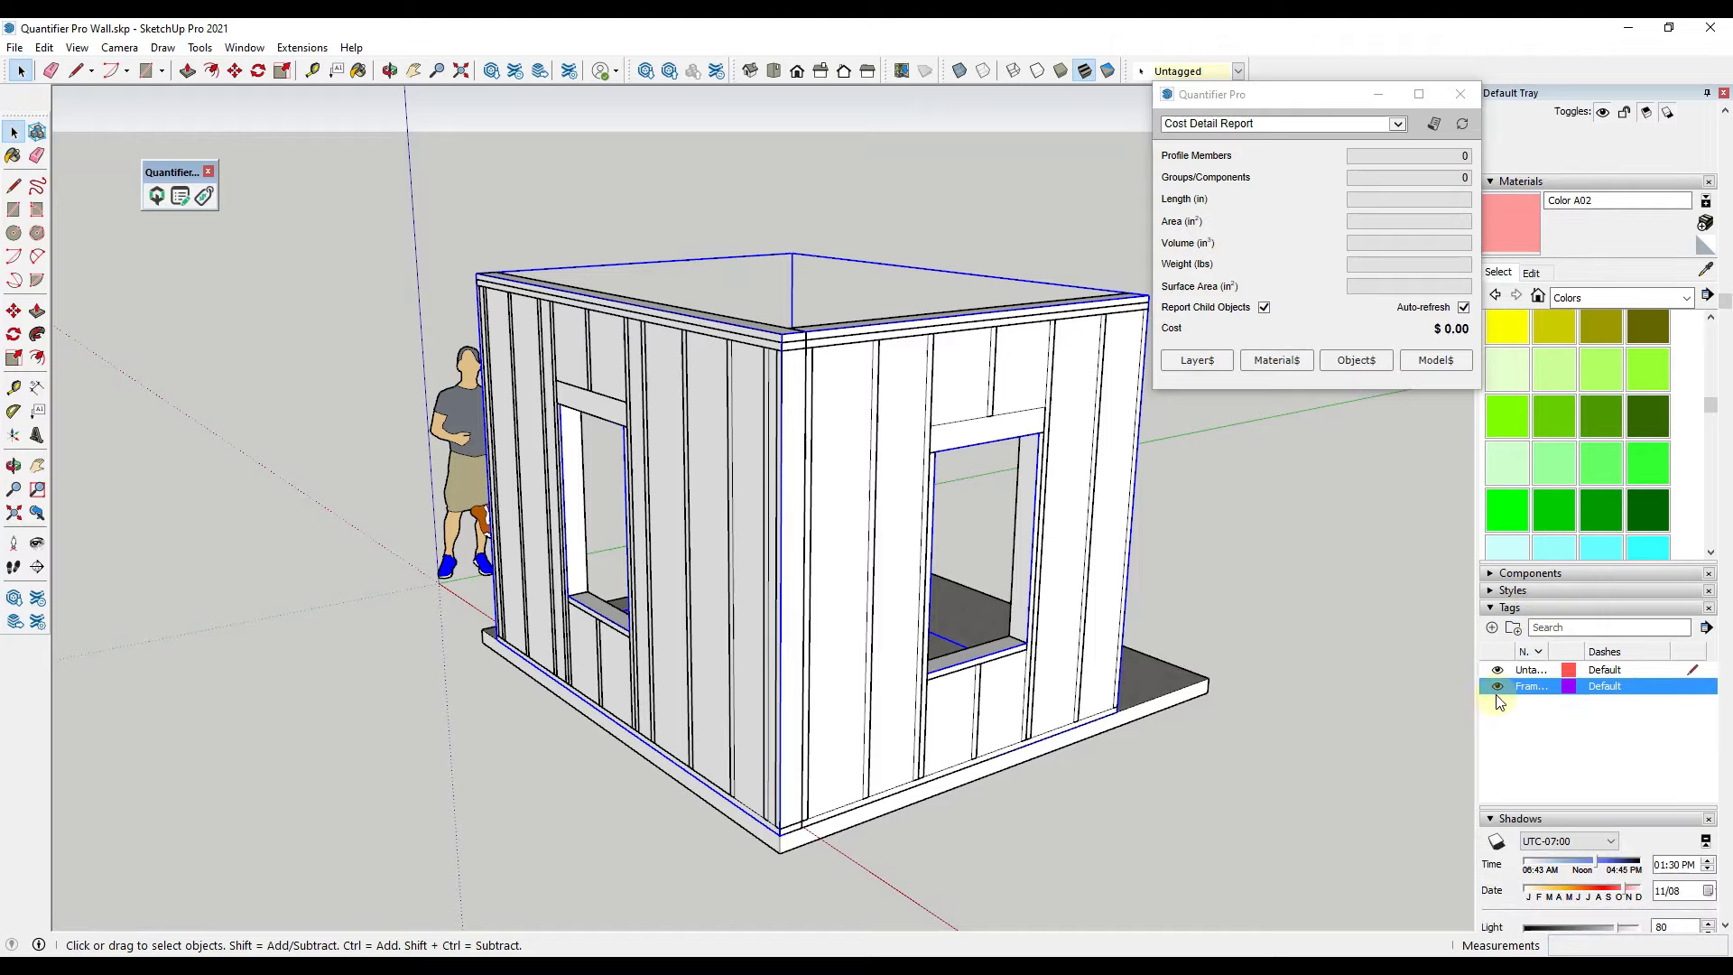
click(1491, 627)
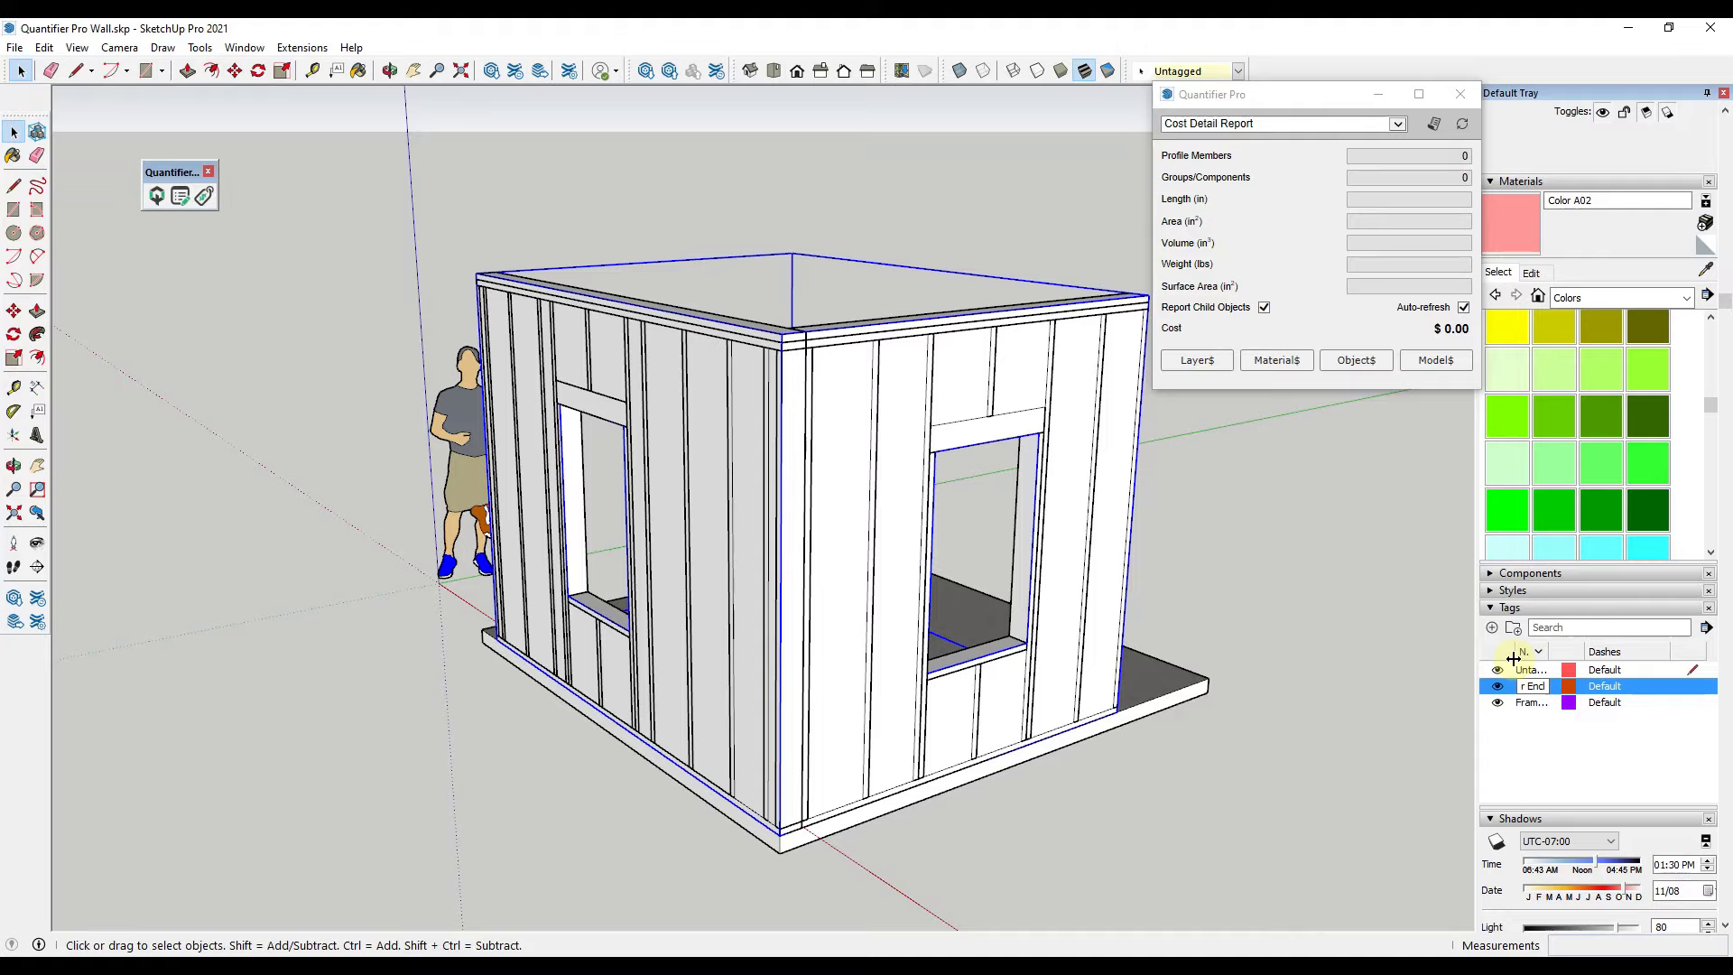
key(Return)
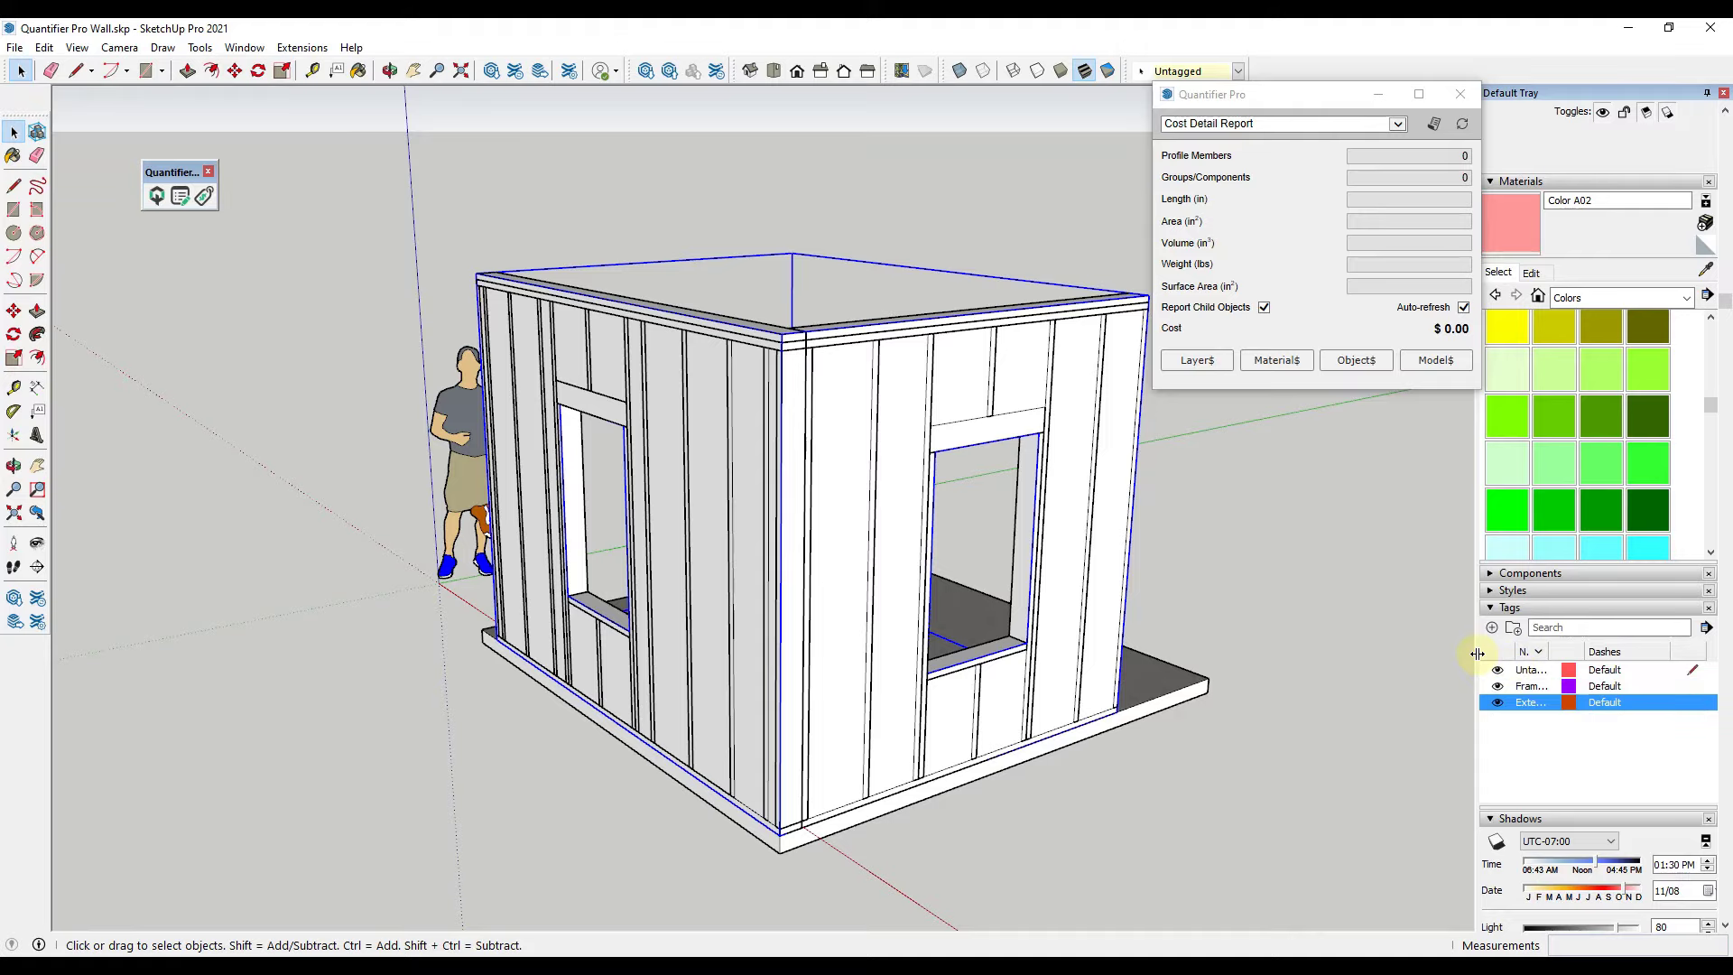
drag(1476, 653, 1401, 654)
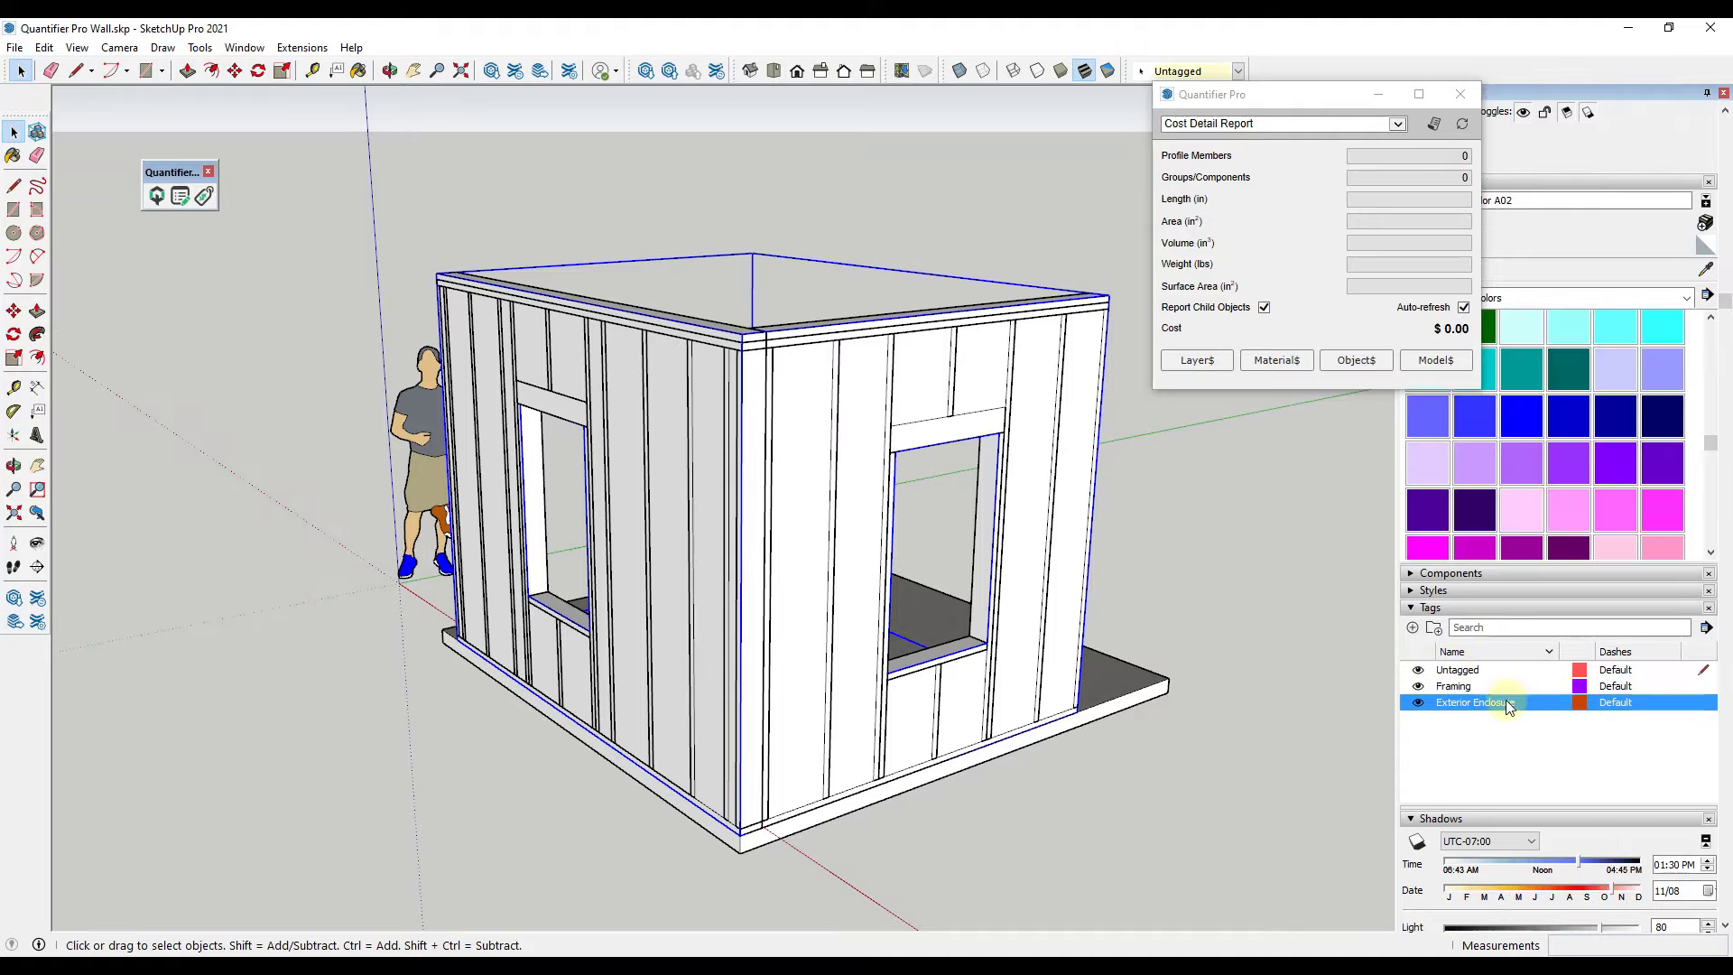
Assign the wall sheet group to the Exterior Enclosure tag and check it by toggling the tag's visibility off and on.
click(1173, 71)
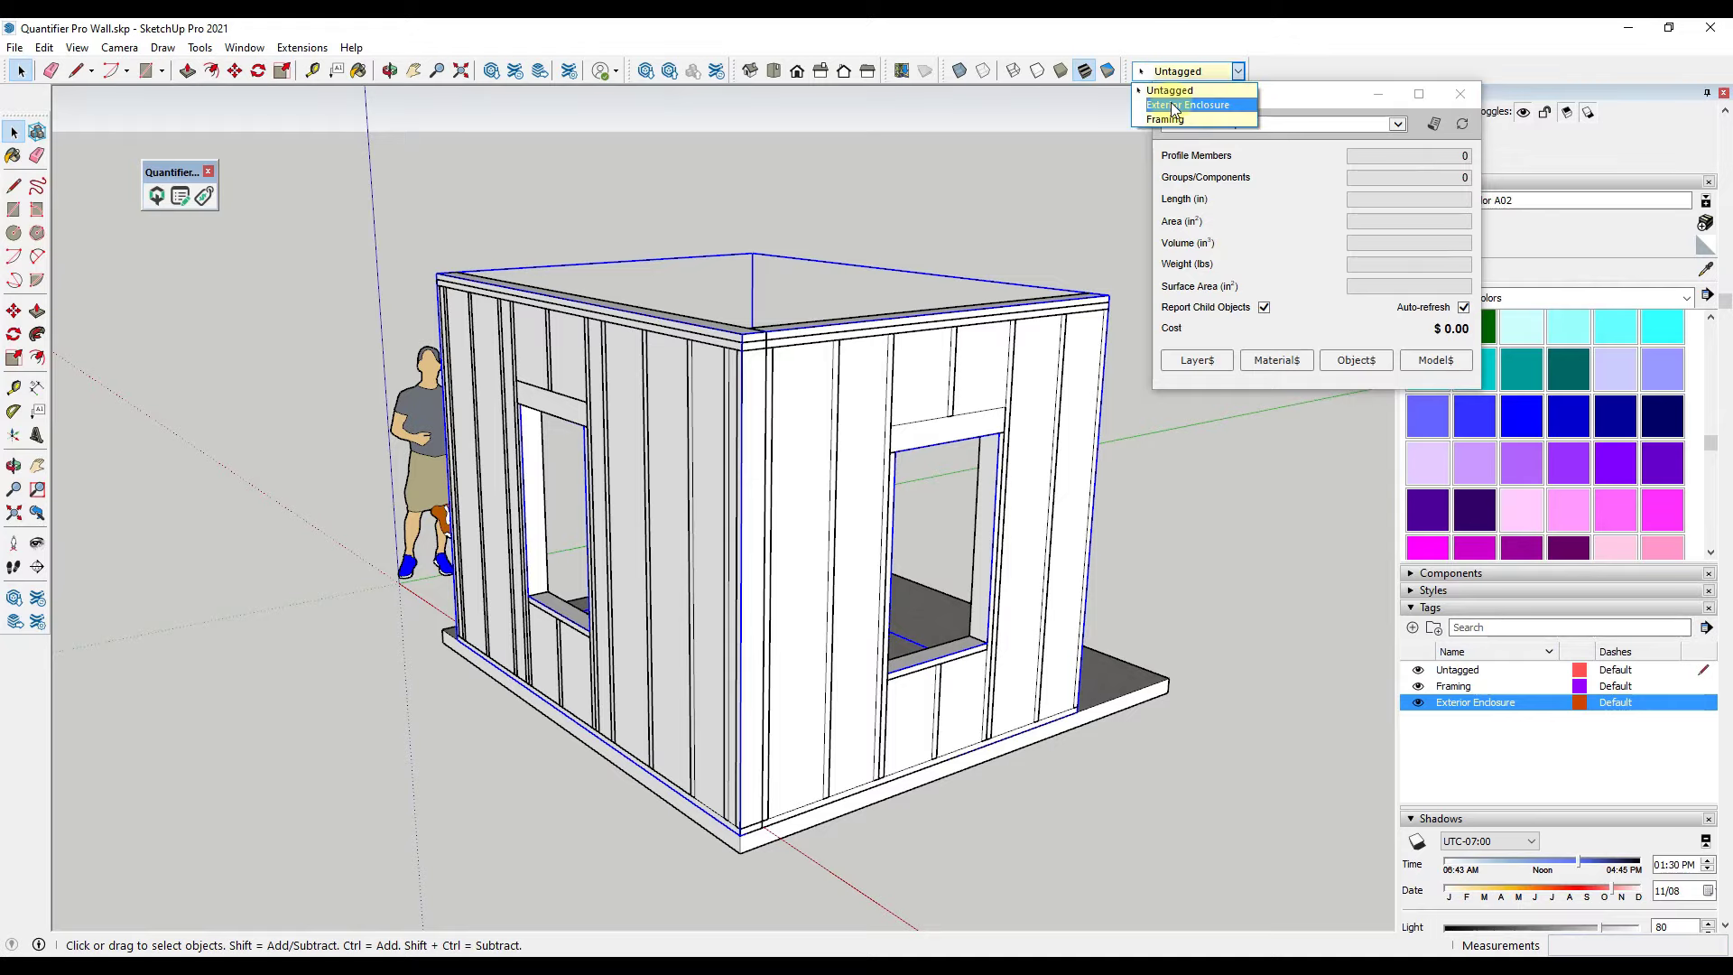
click(1418, 703)
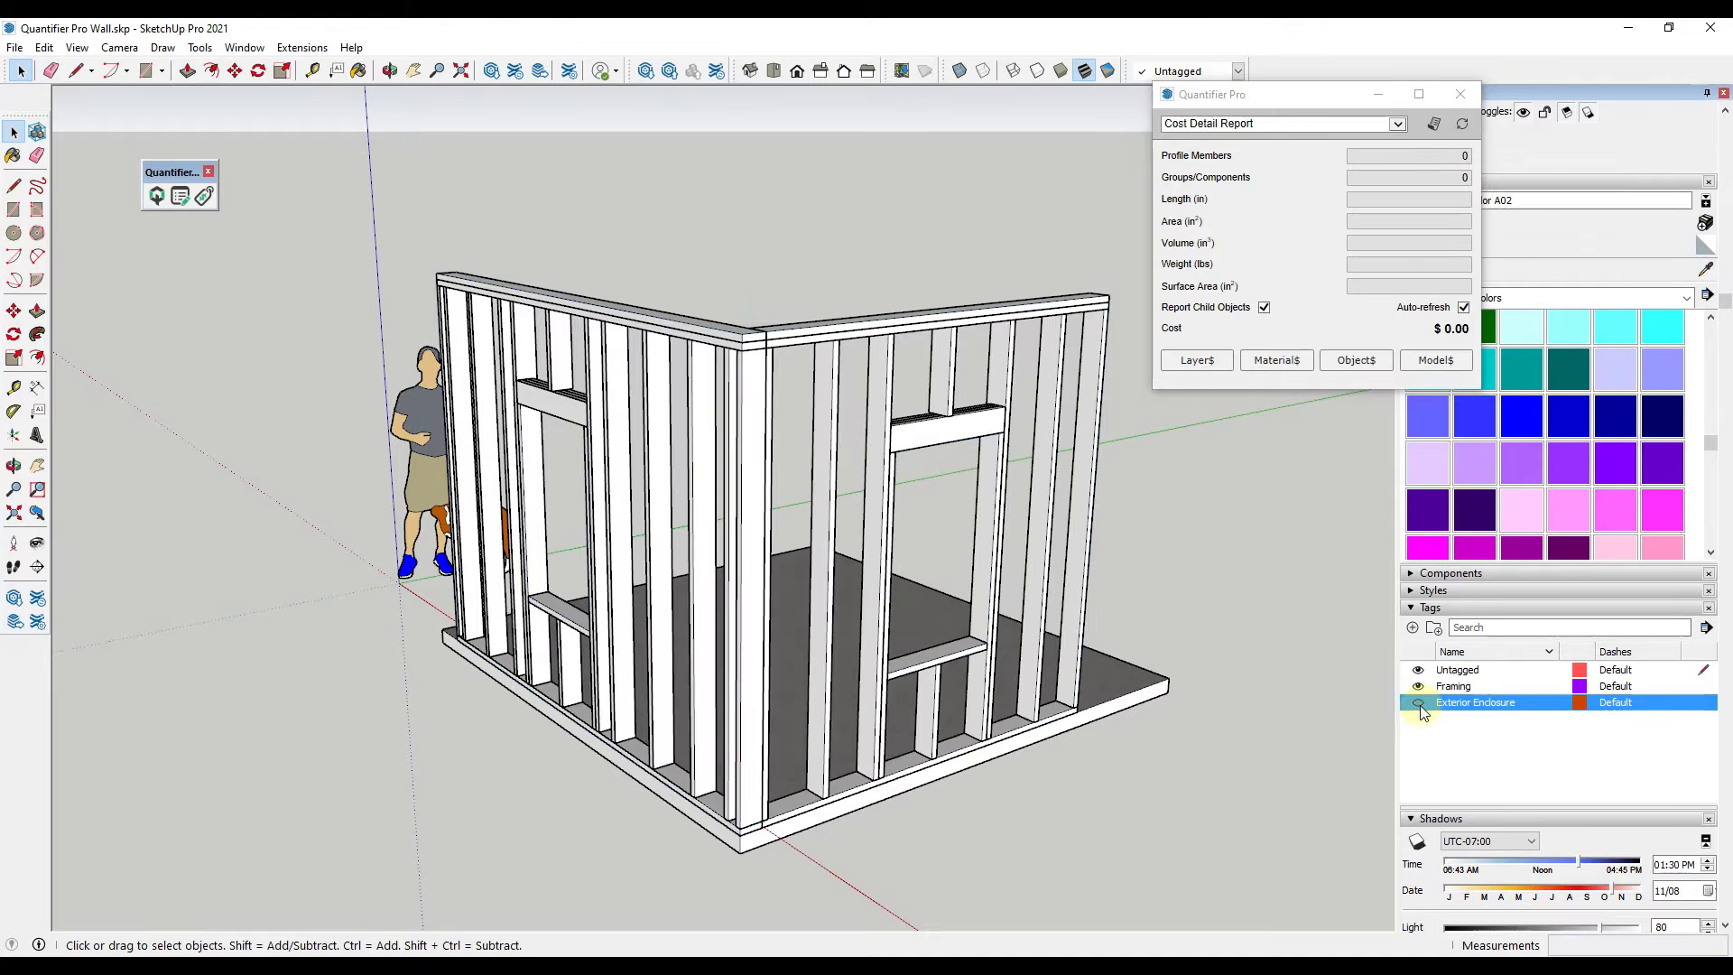
click(1418, 703)
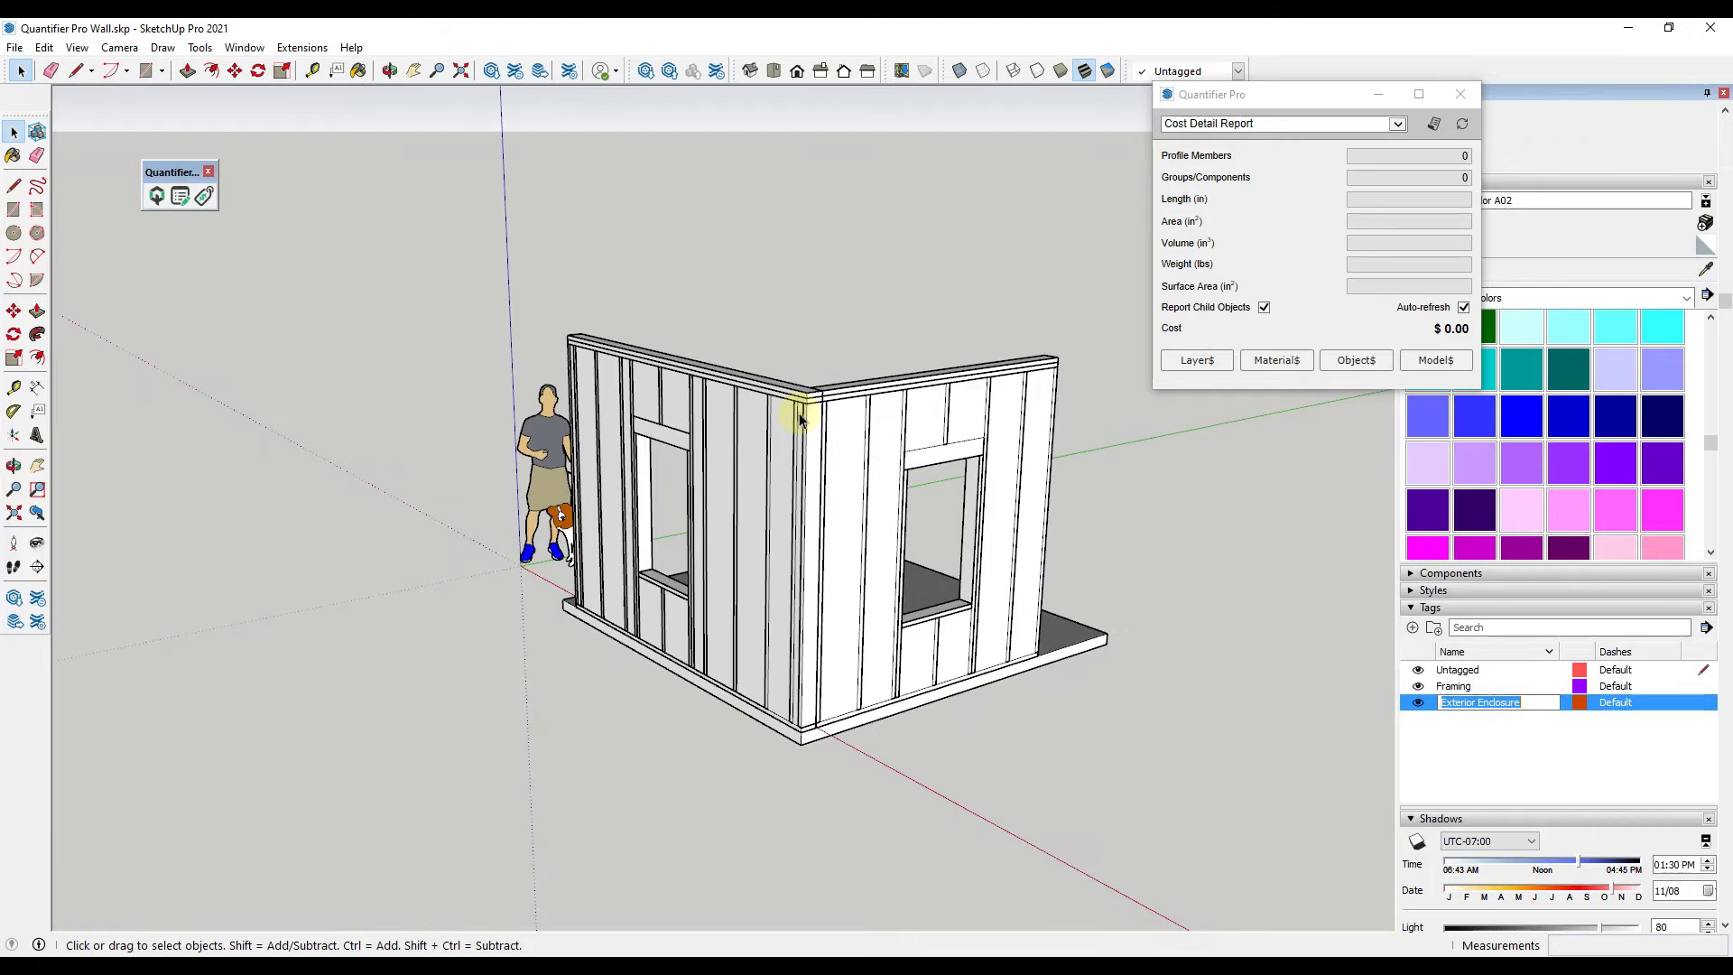
Open the exterior enclosure group for editing and push/pull both wall sheets to a thickness of 1/4".
click(775, 440)
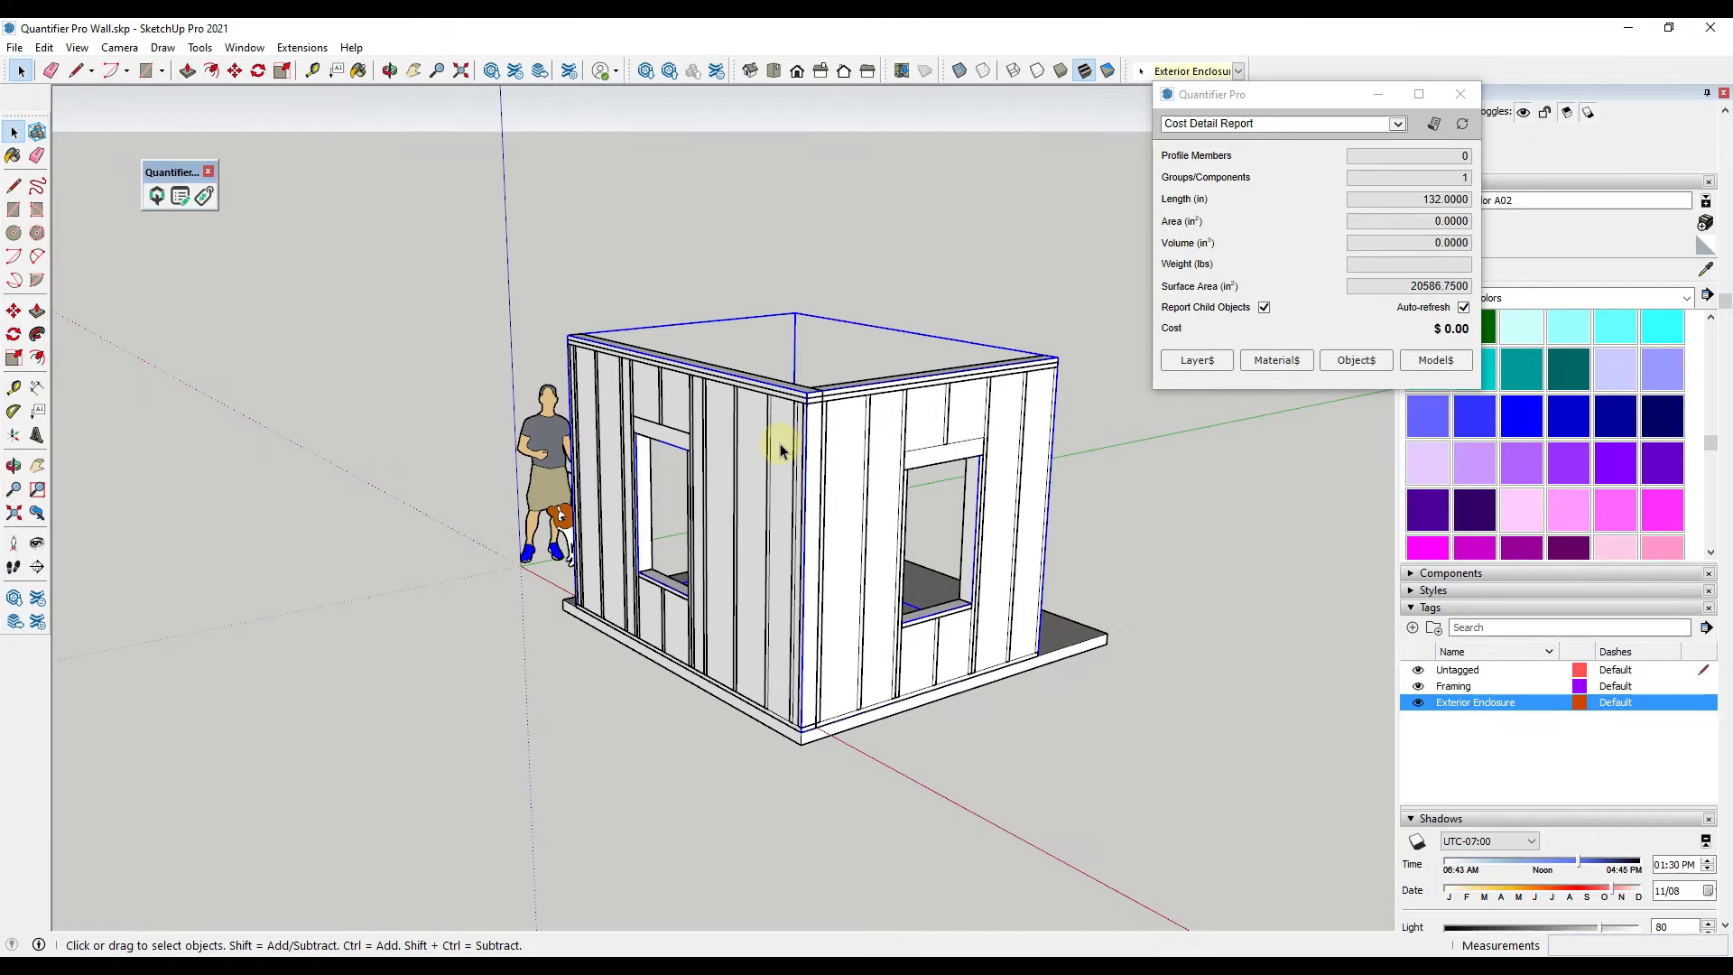
double_click(780, 445)
scroll(780, 443, up, 5)
key(p)
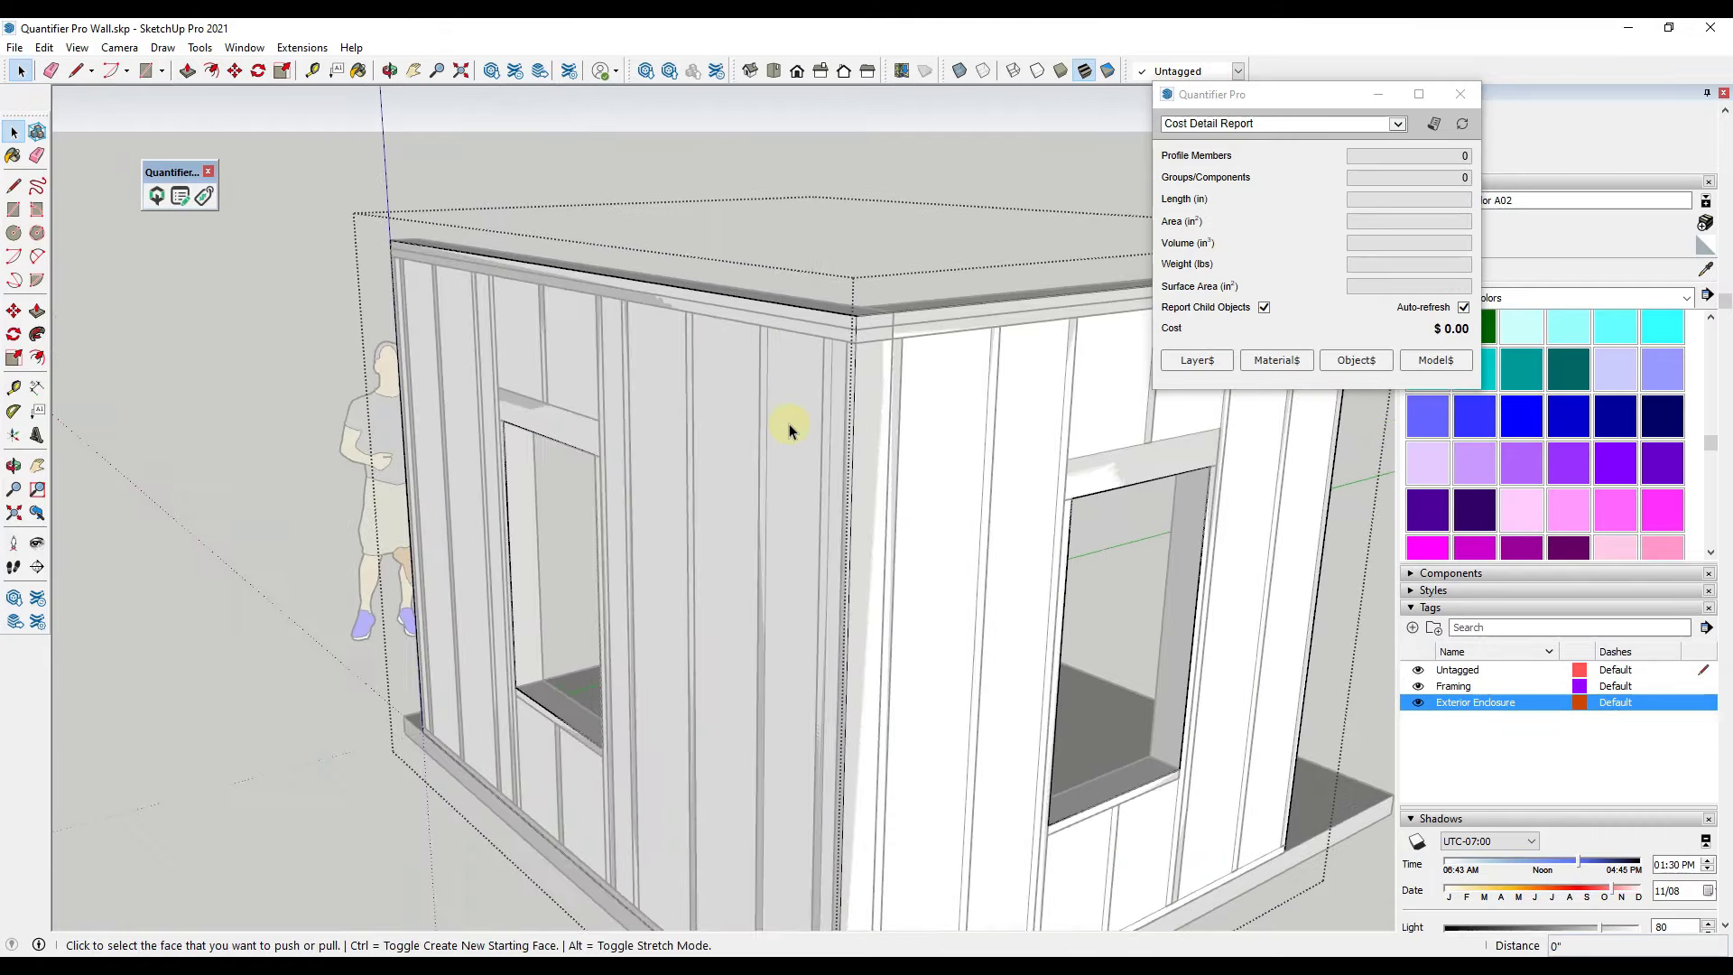
click(785, 431)
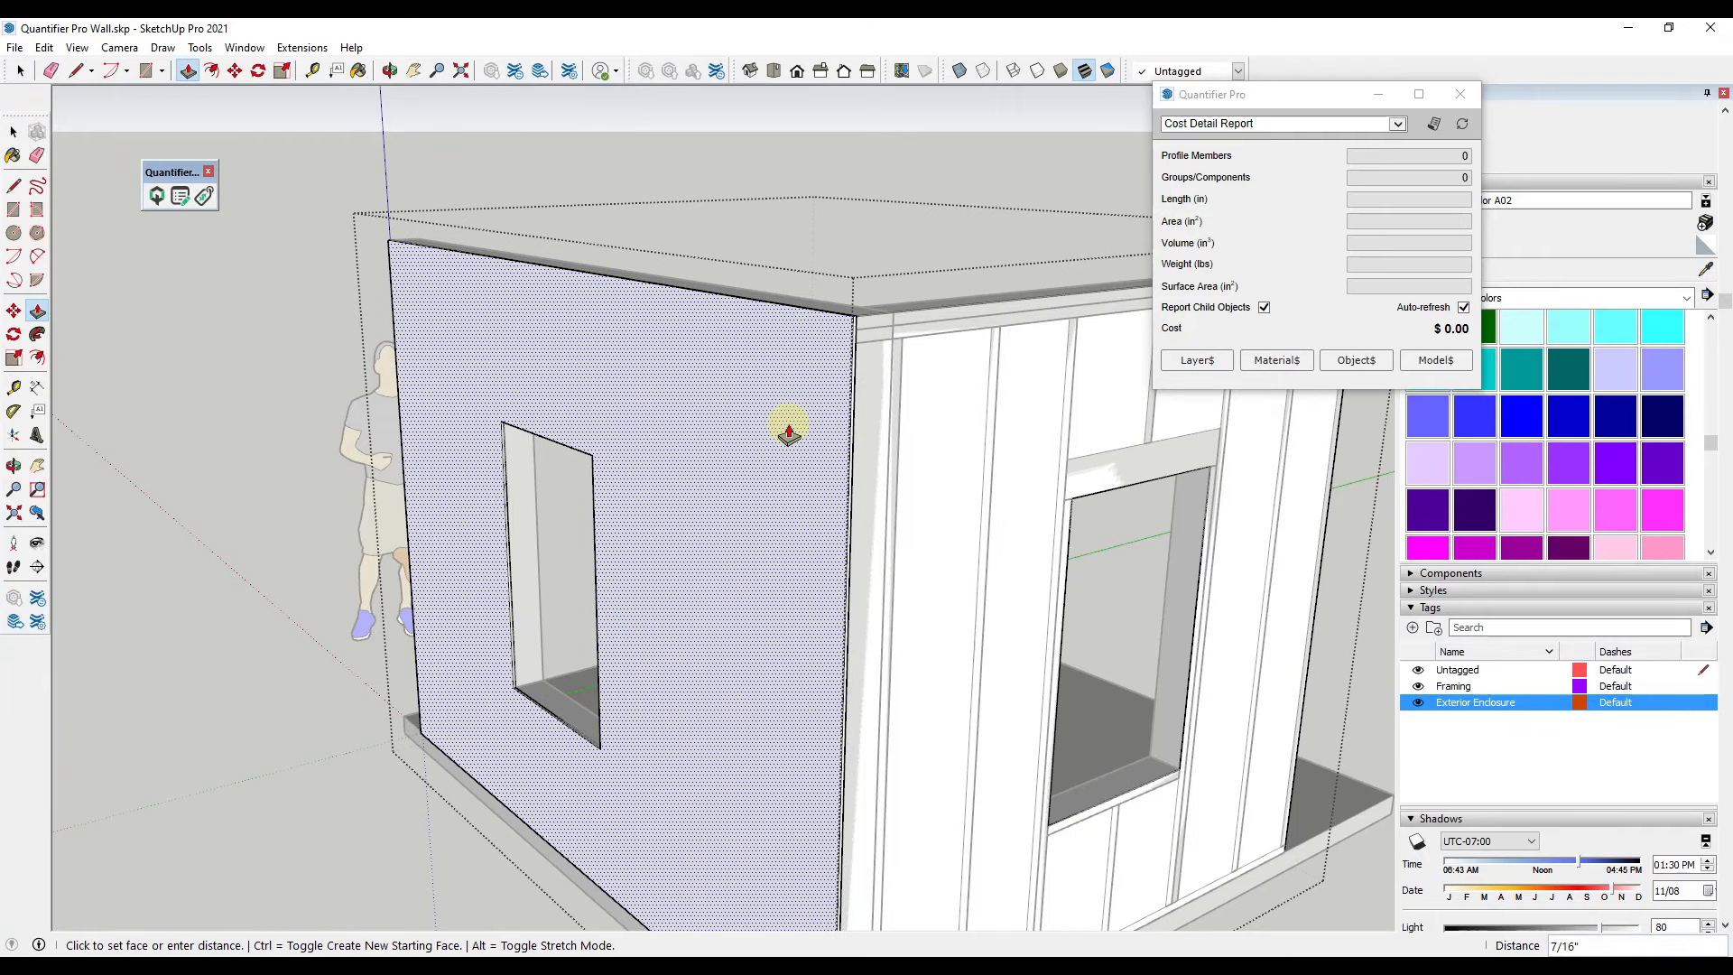
text(.2)
key(Return)
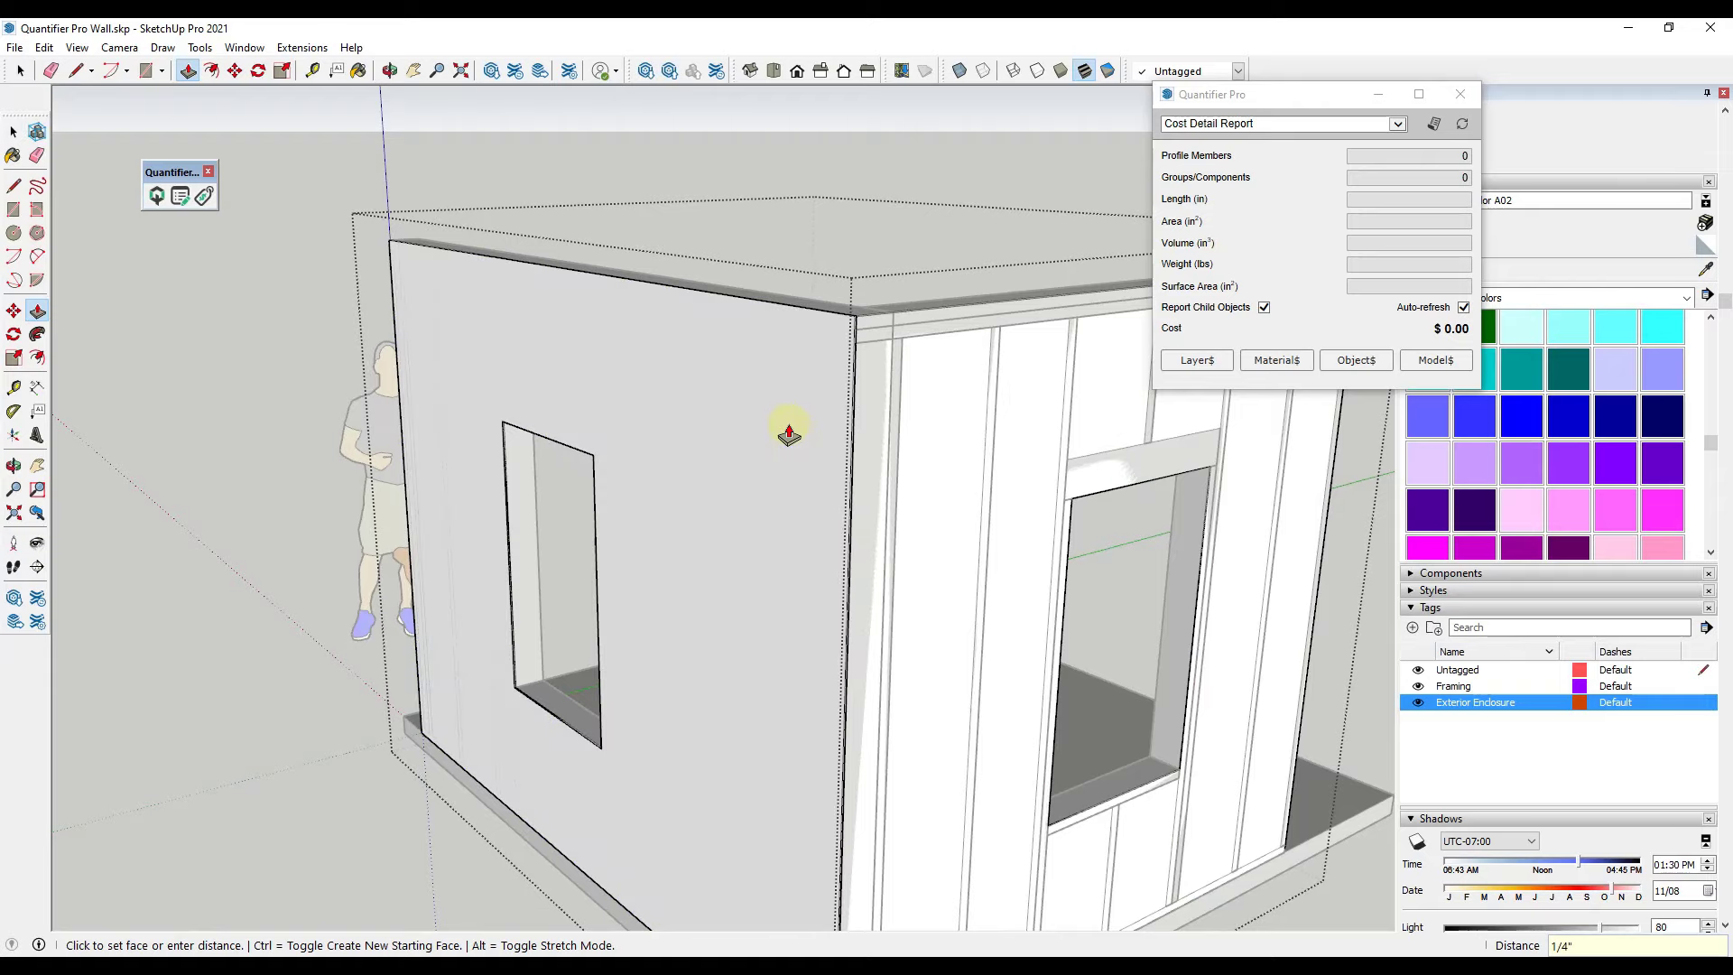
key(space)
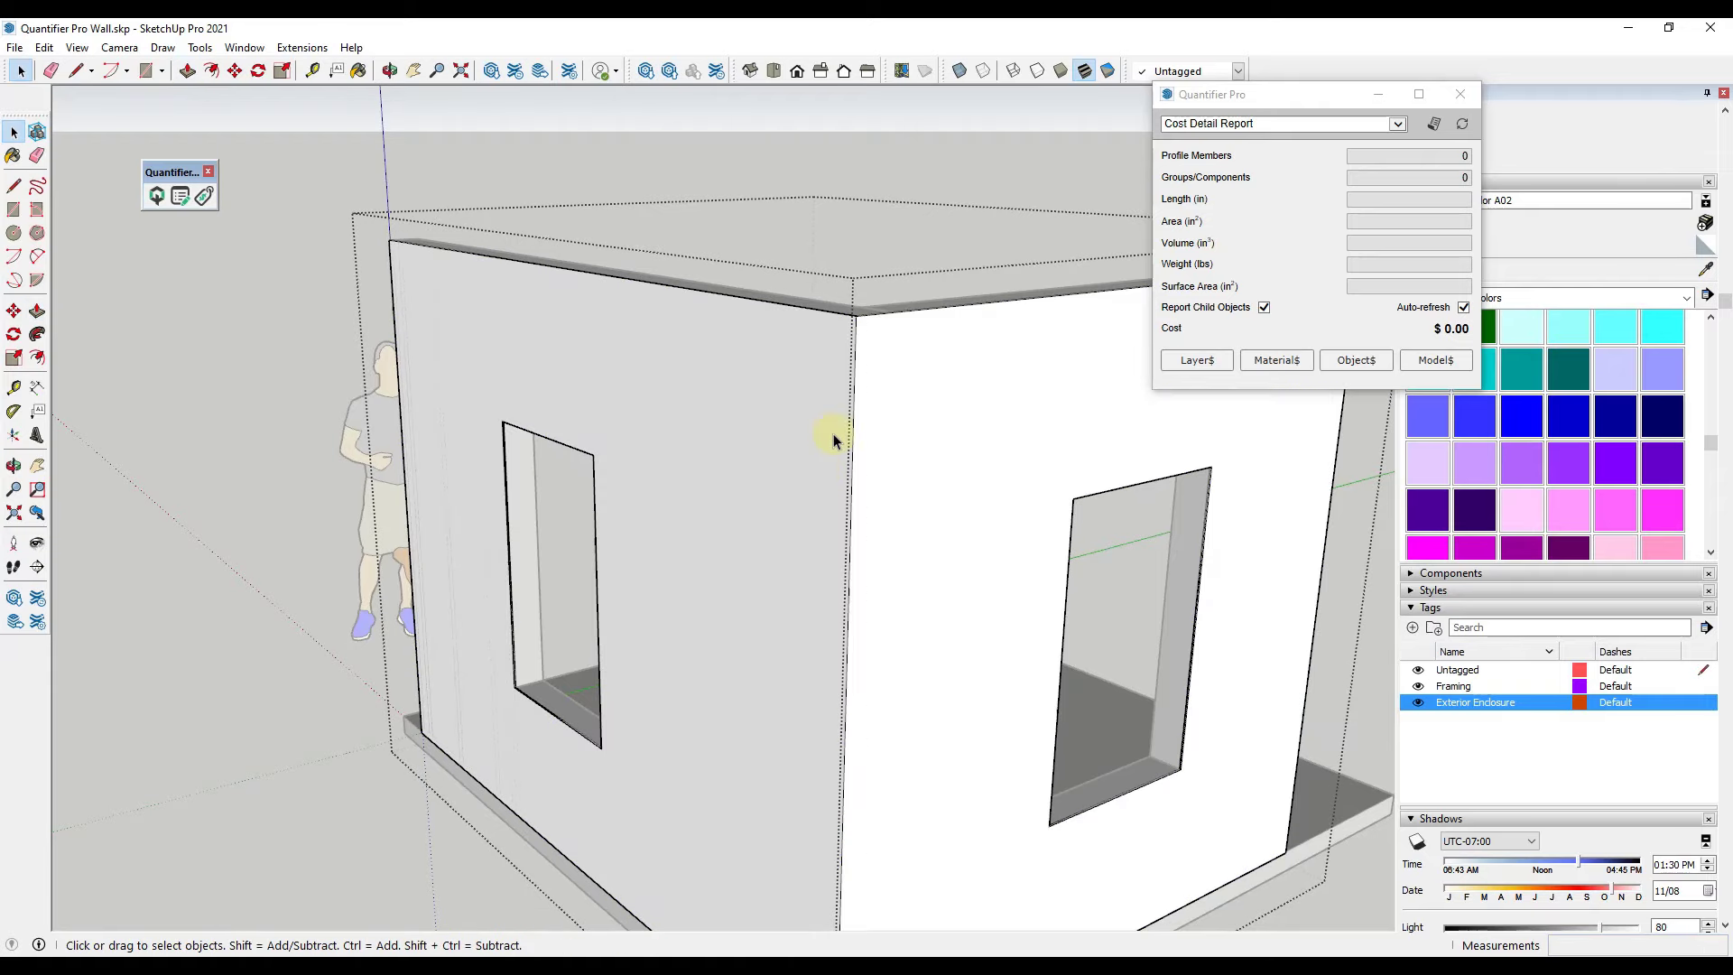
scroll(777, 361, down, 5)
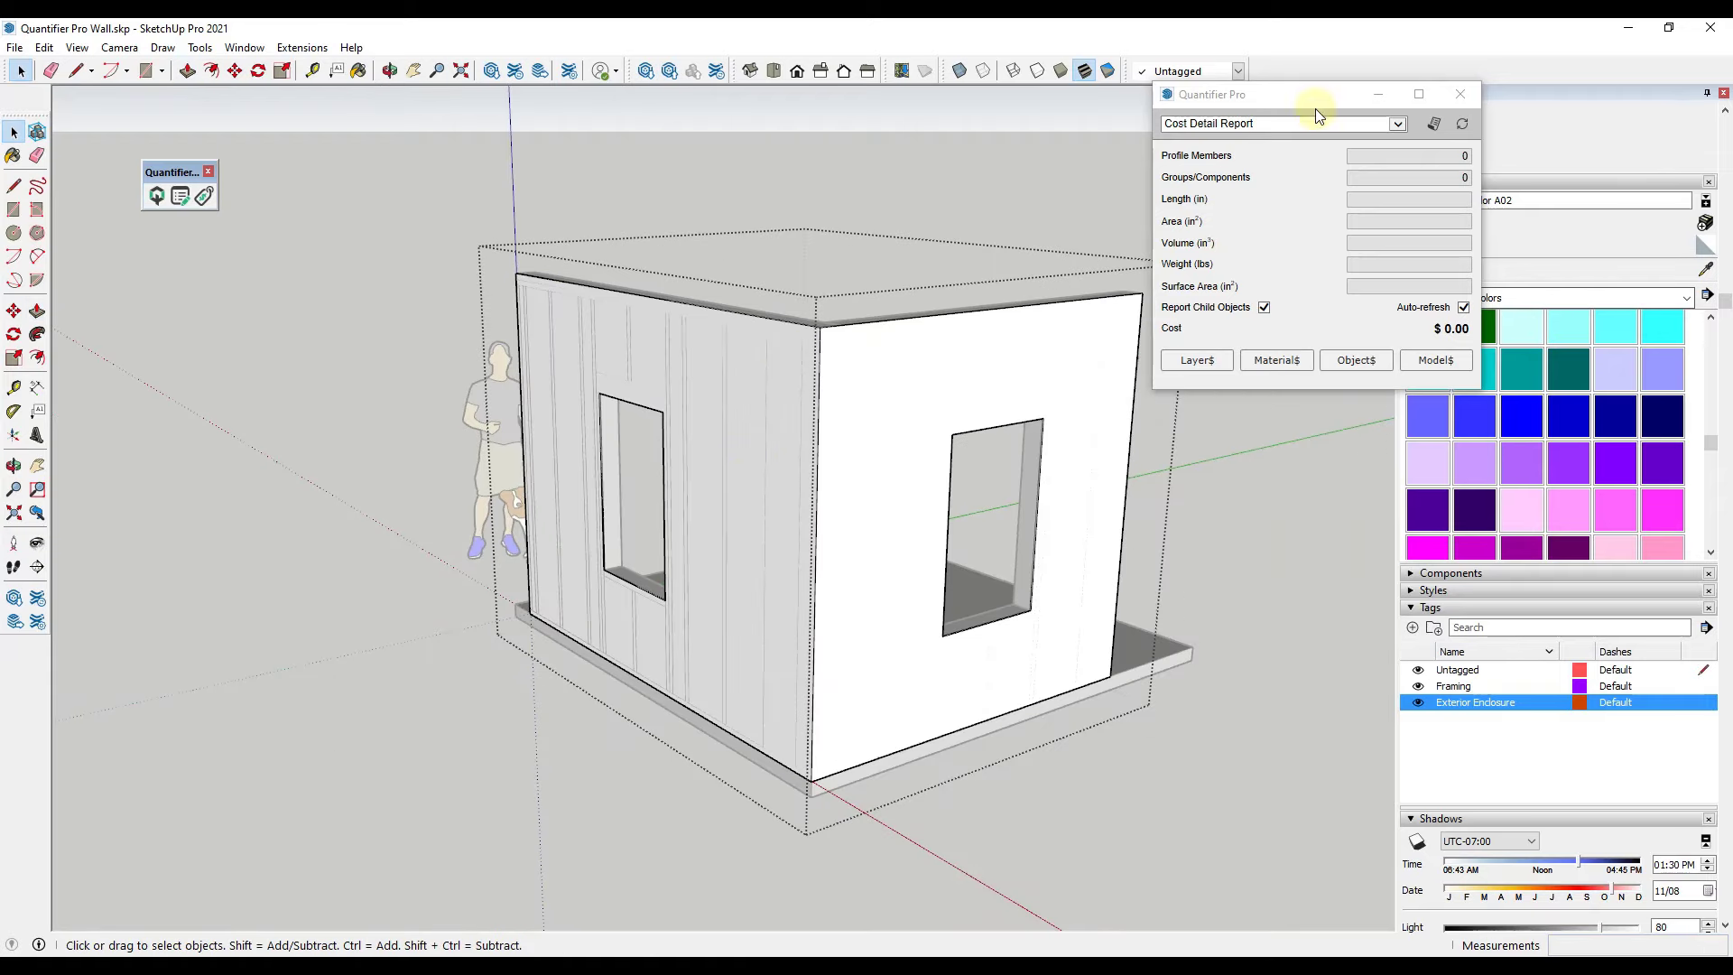
Paint both exterior wall sheets with Cladding Siding White from the Brick, Cladding and Siding material collection.
click(1581, 298)
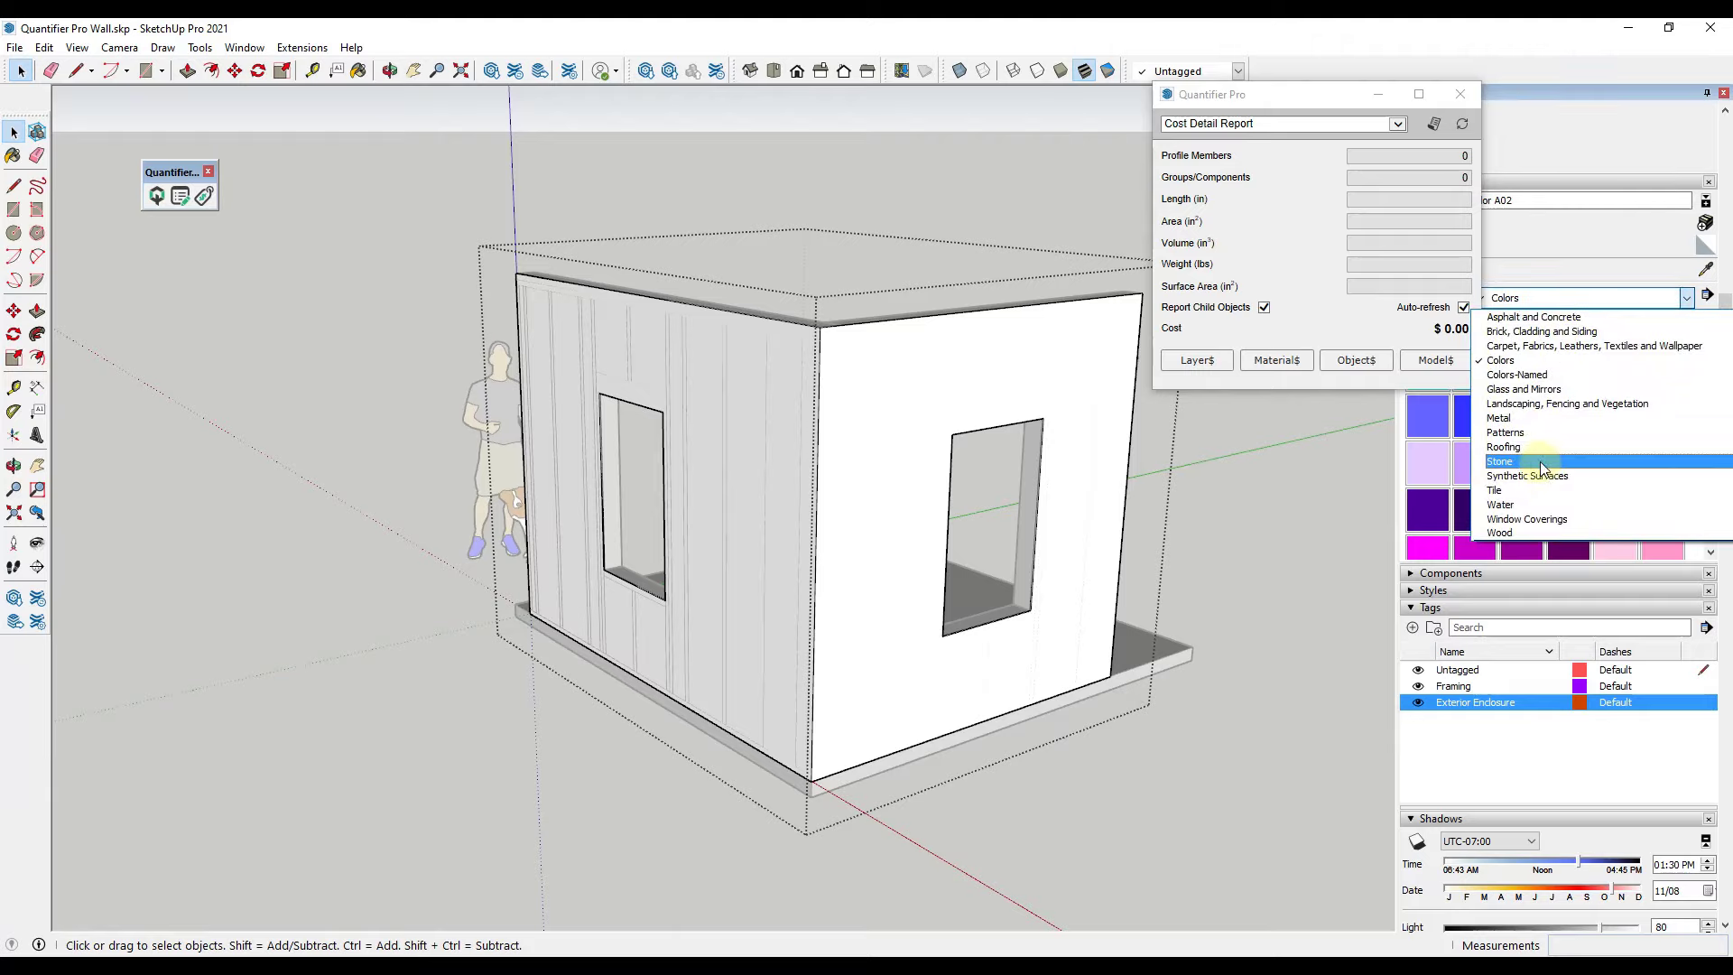
click(1558, 332)
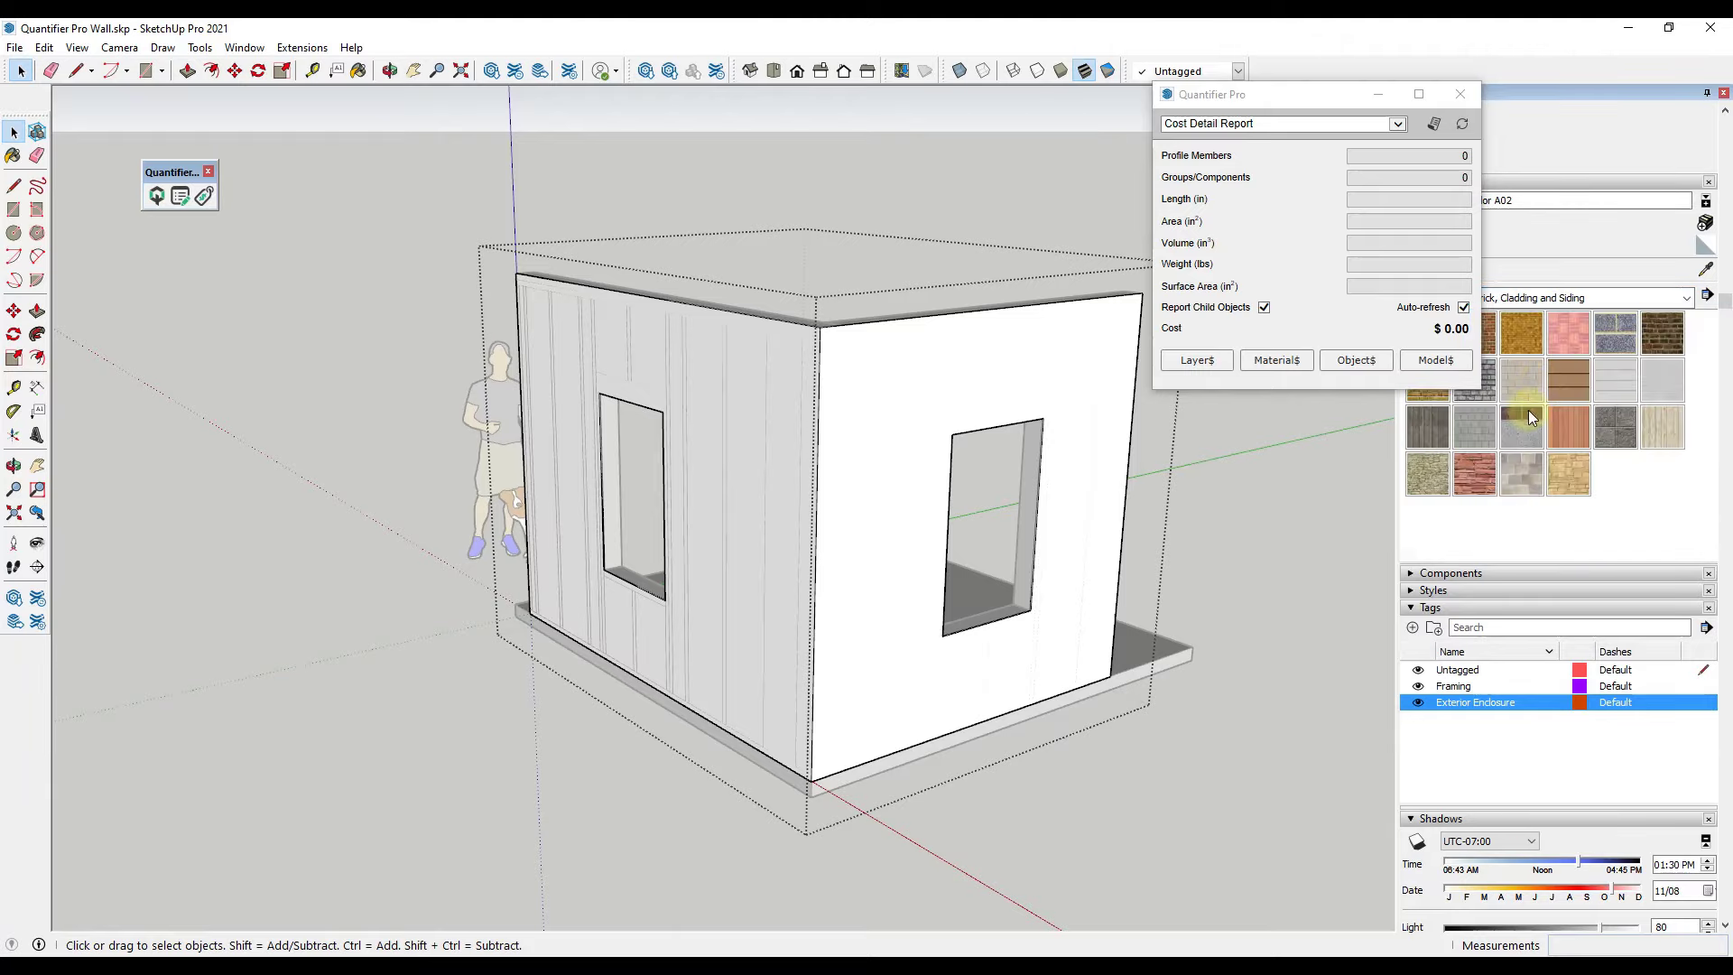
click(1617, 380)
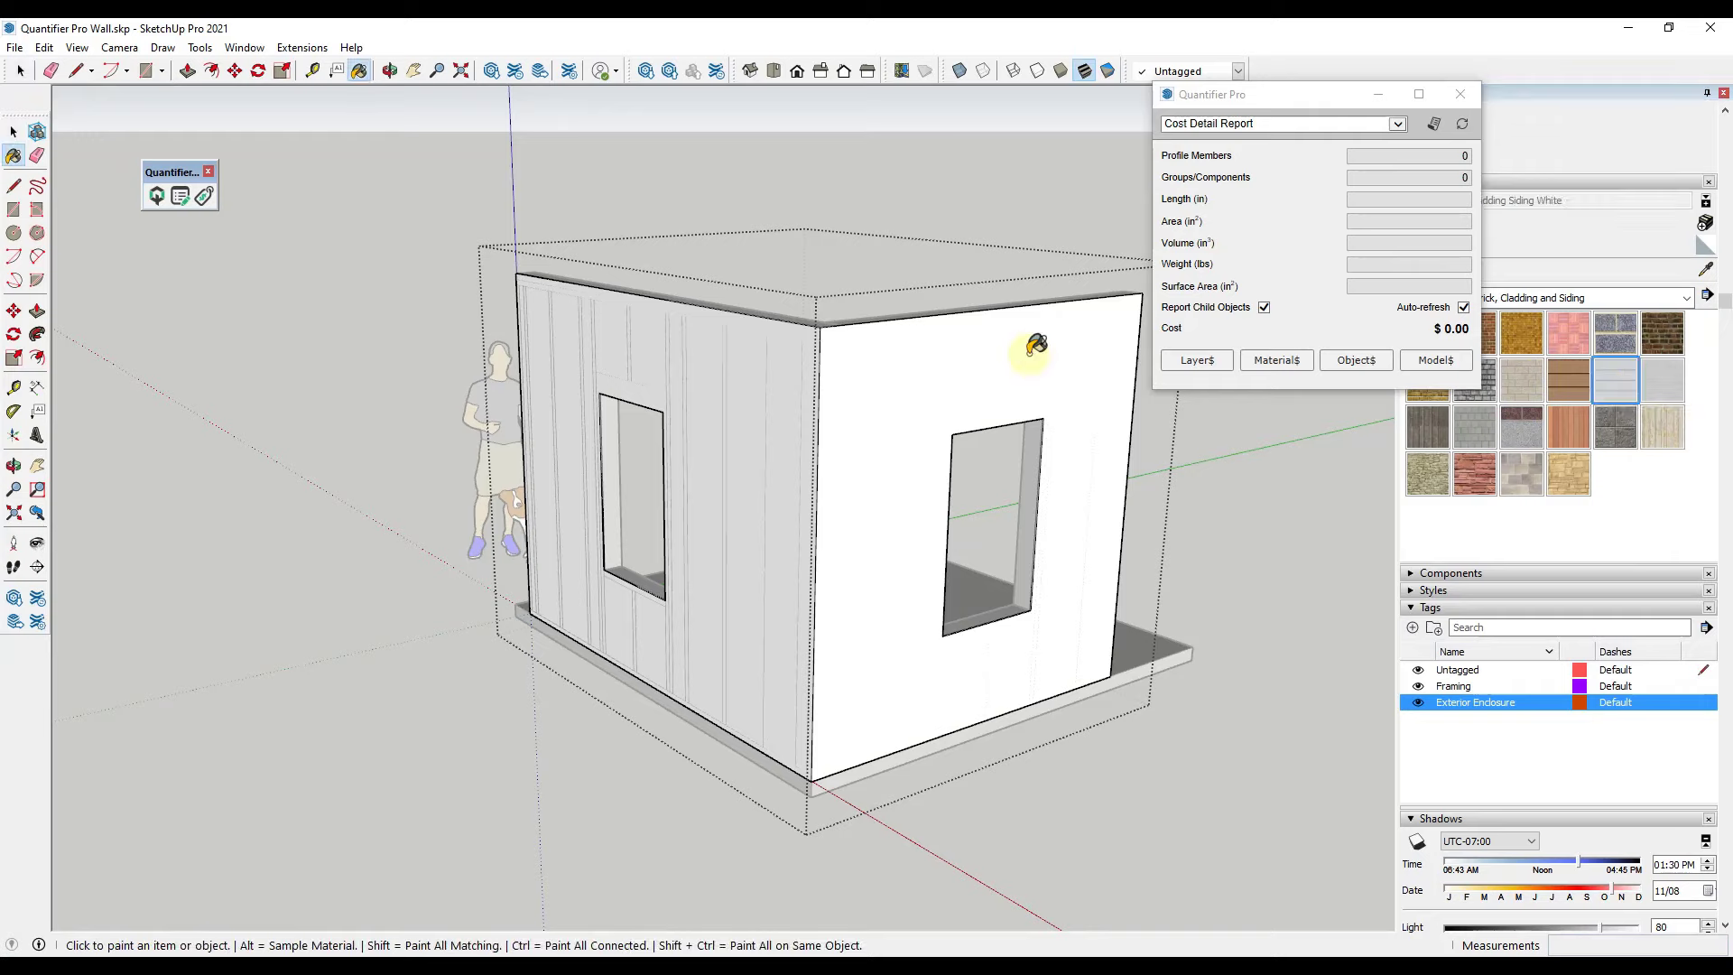
click(1032, 353)
click(729, 381)
key(o)
drag(1083, 545, 948, 470)
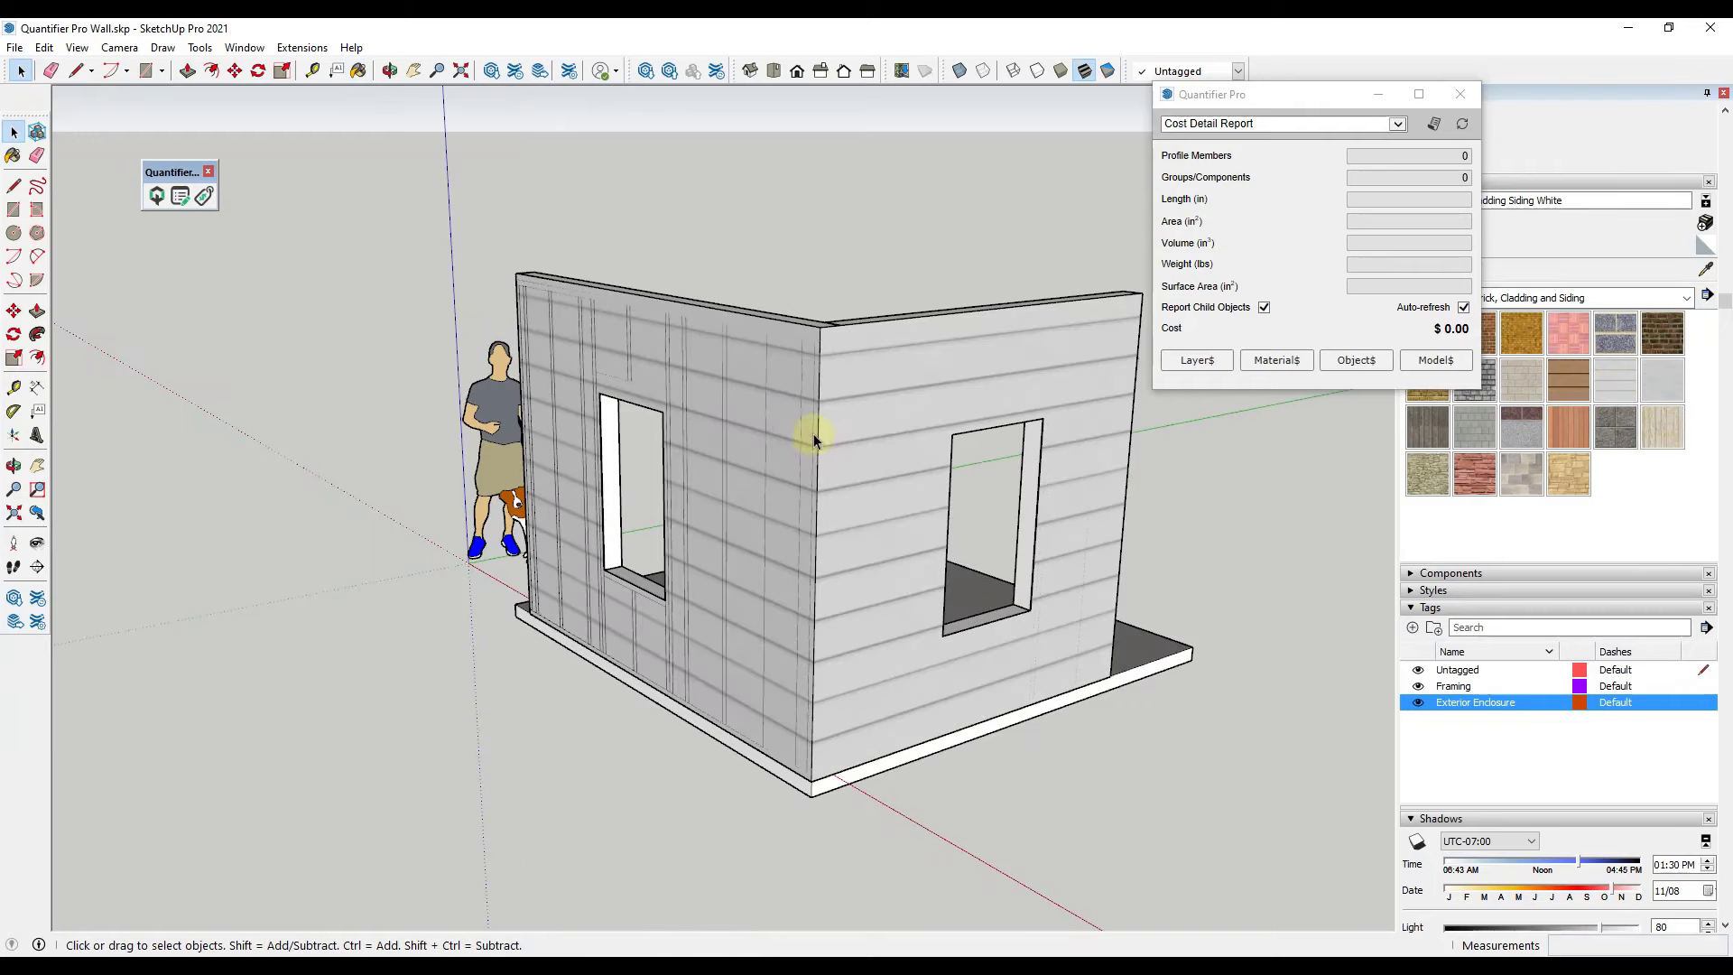
drag(816, 433, 832, 417)
key(space)
middle_drag(833, 417, 859, 380)
With the exterior enclosure group selected, delete the Color A02 material cost line and switch the material cost data to Cladding Siding White.
click(858, 379)
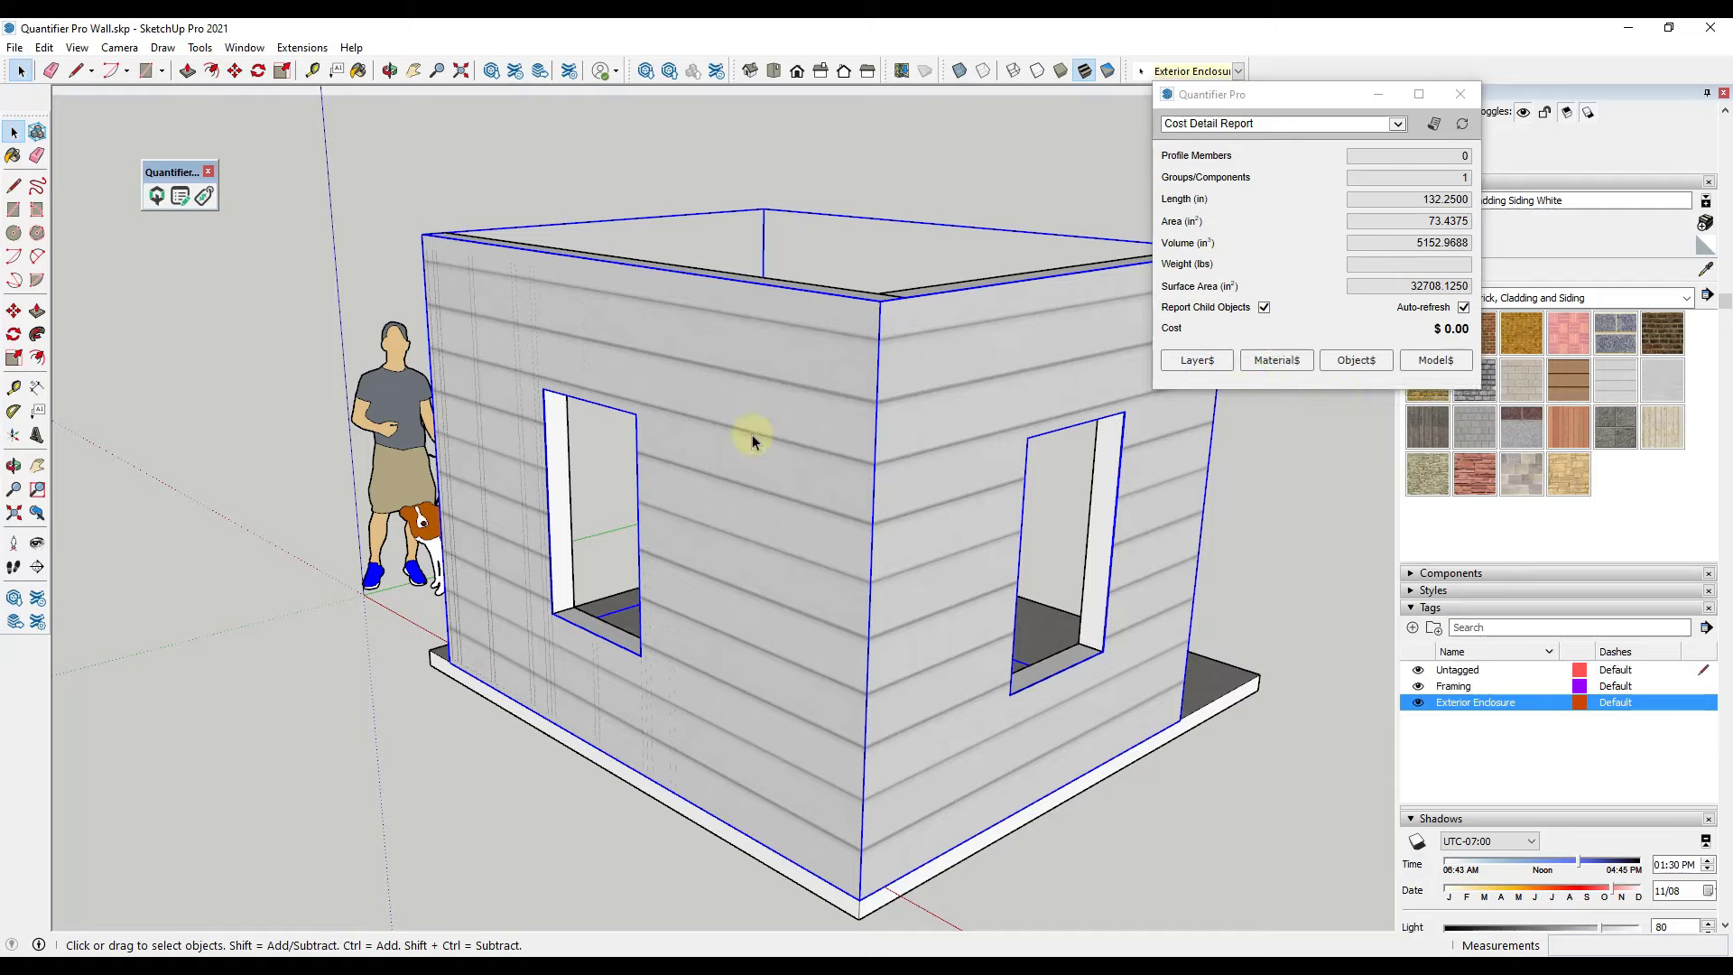
click(1250, 361)
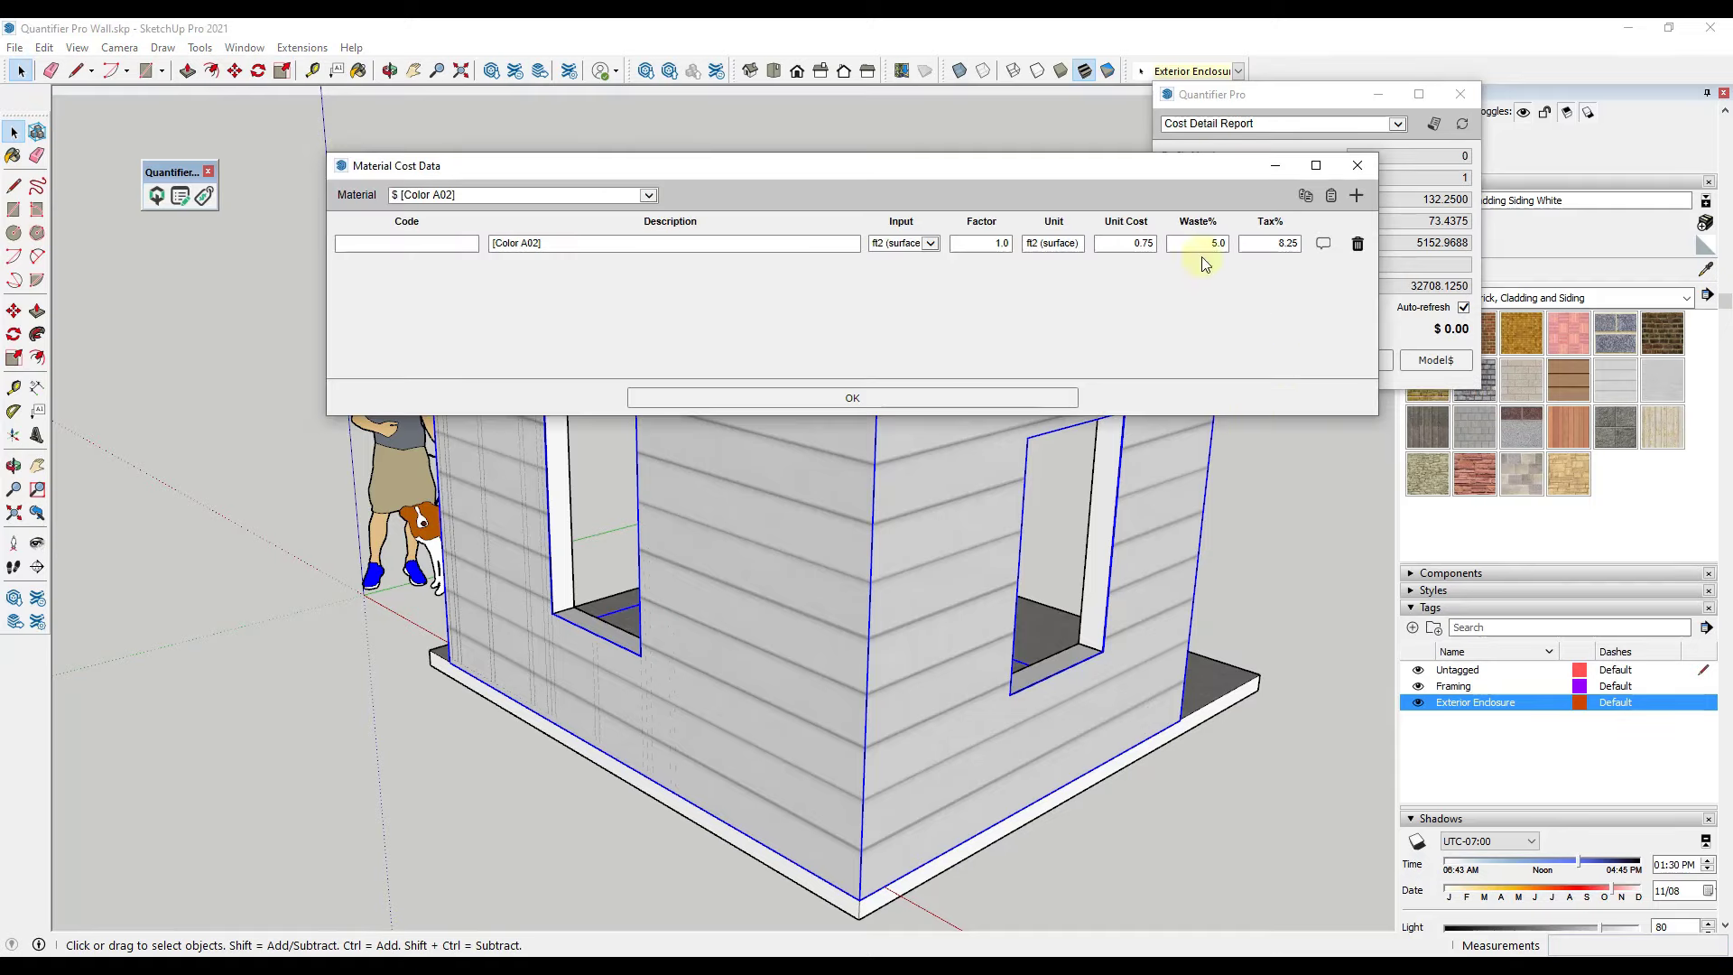
click(1357, 244)
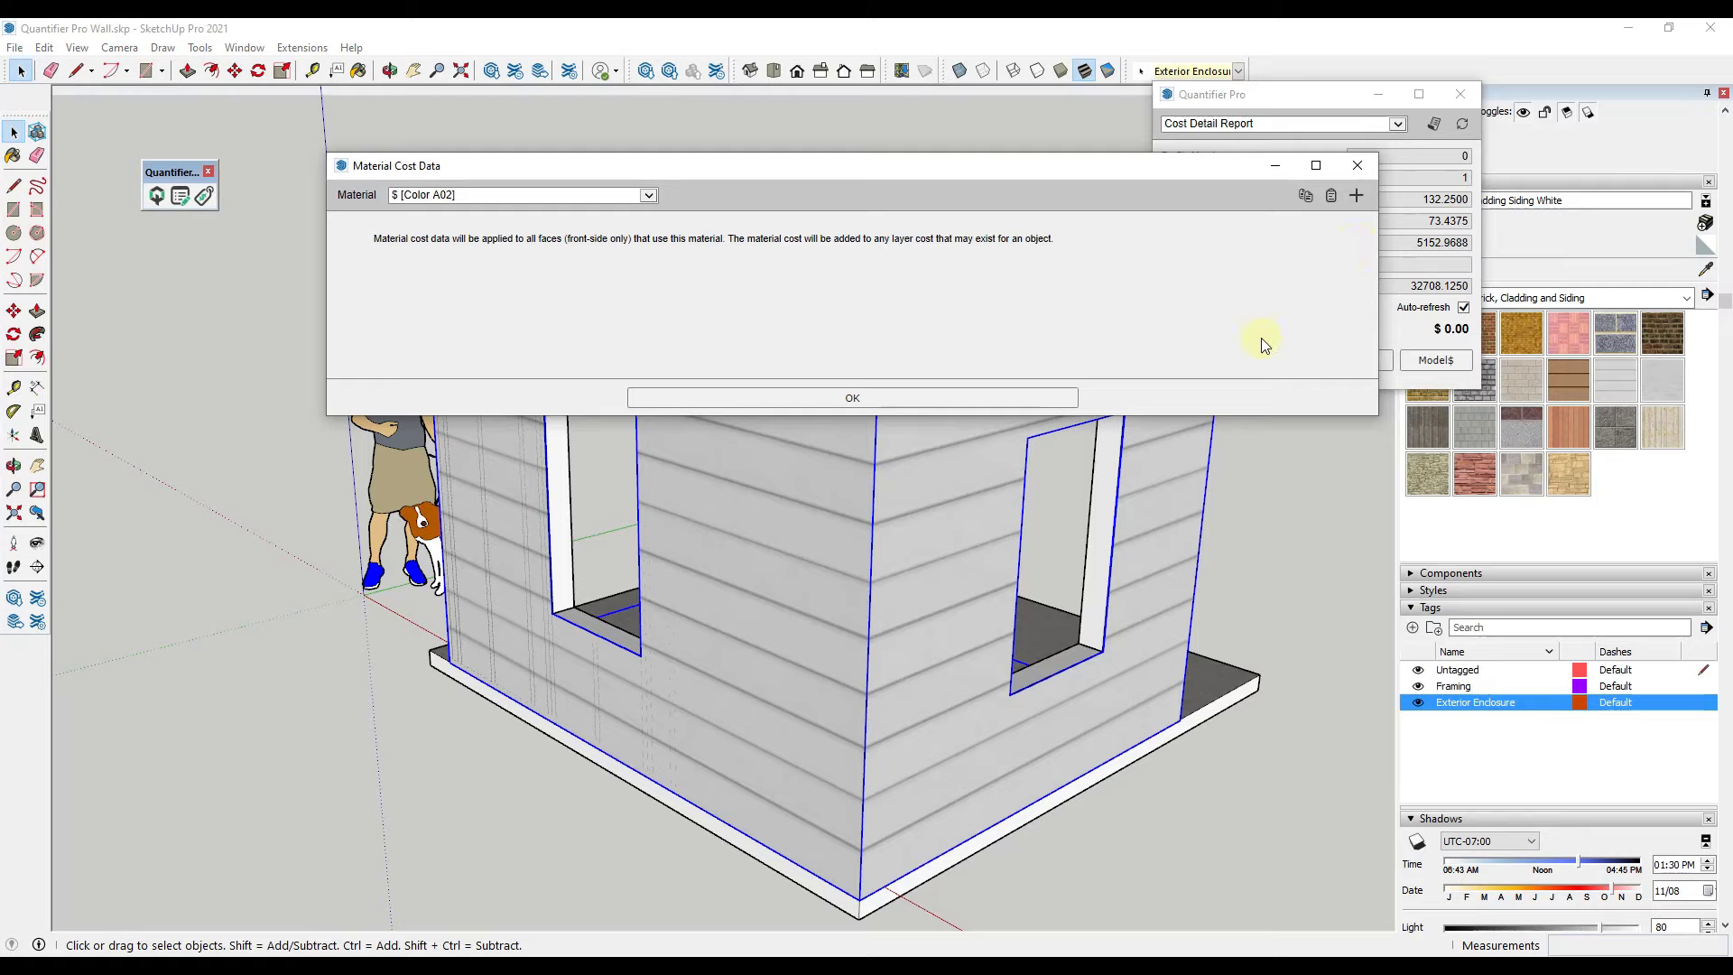
click(610, 195)
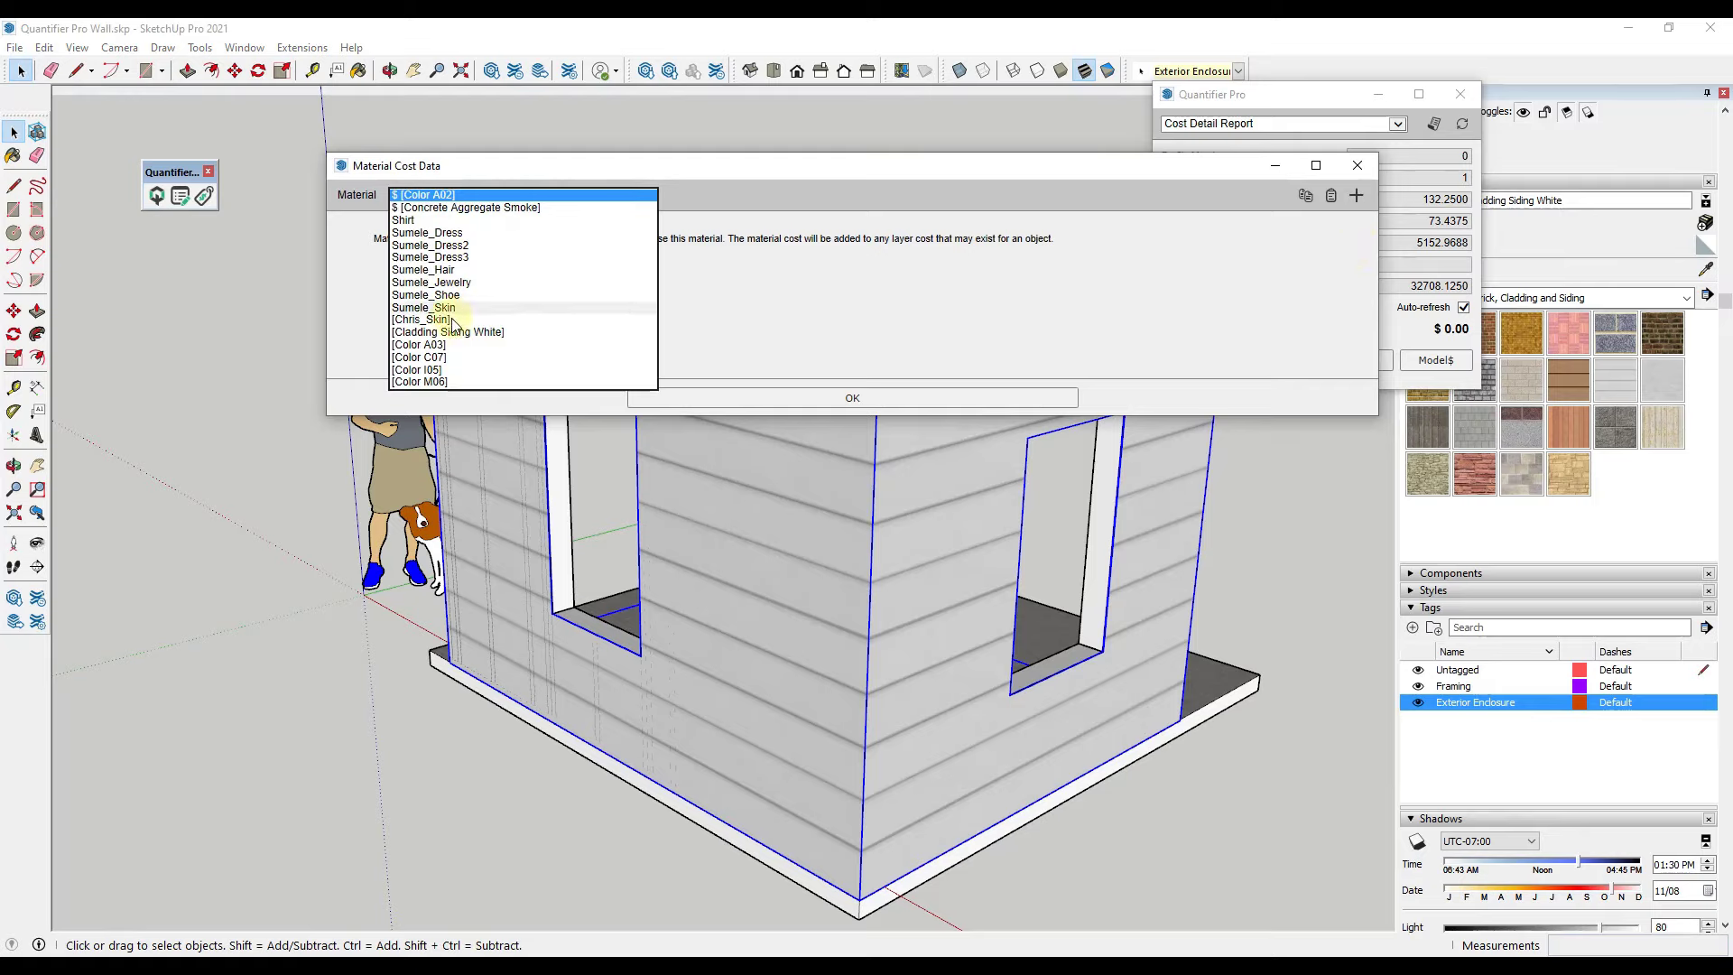
click(487, 333)
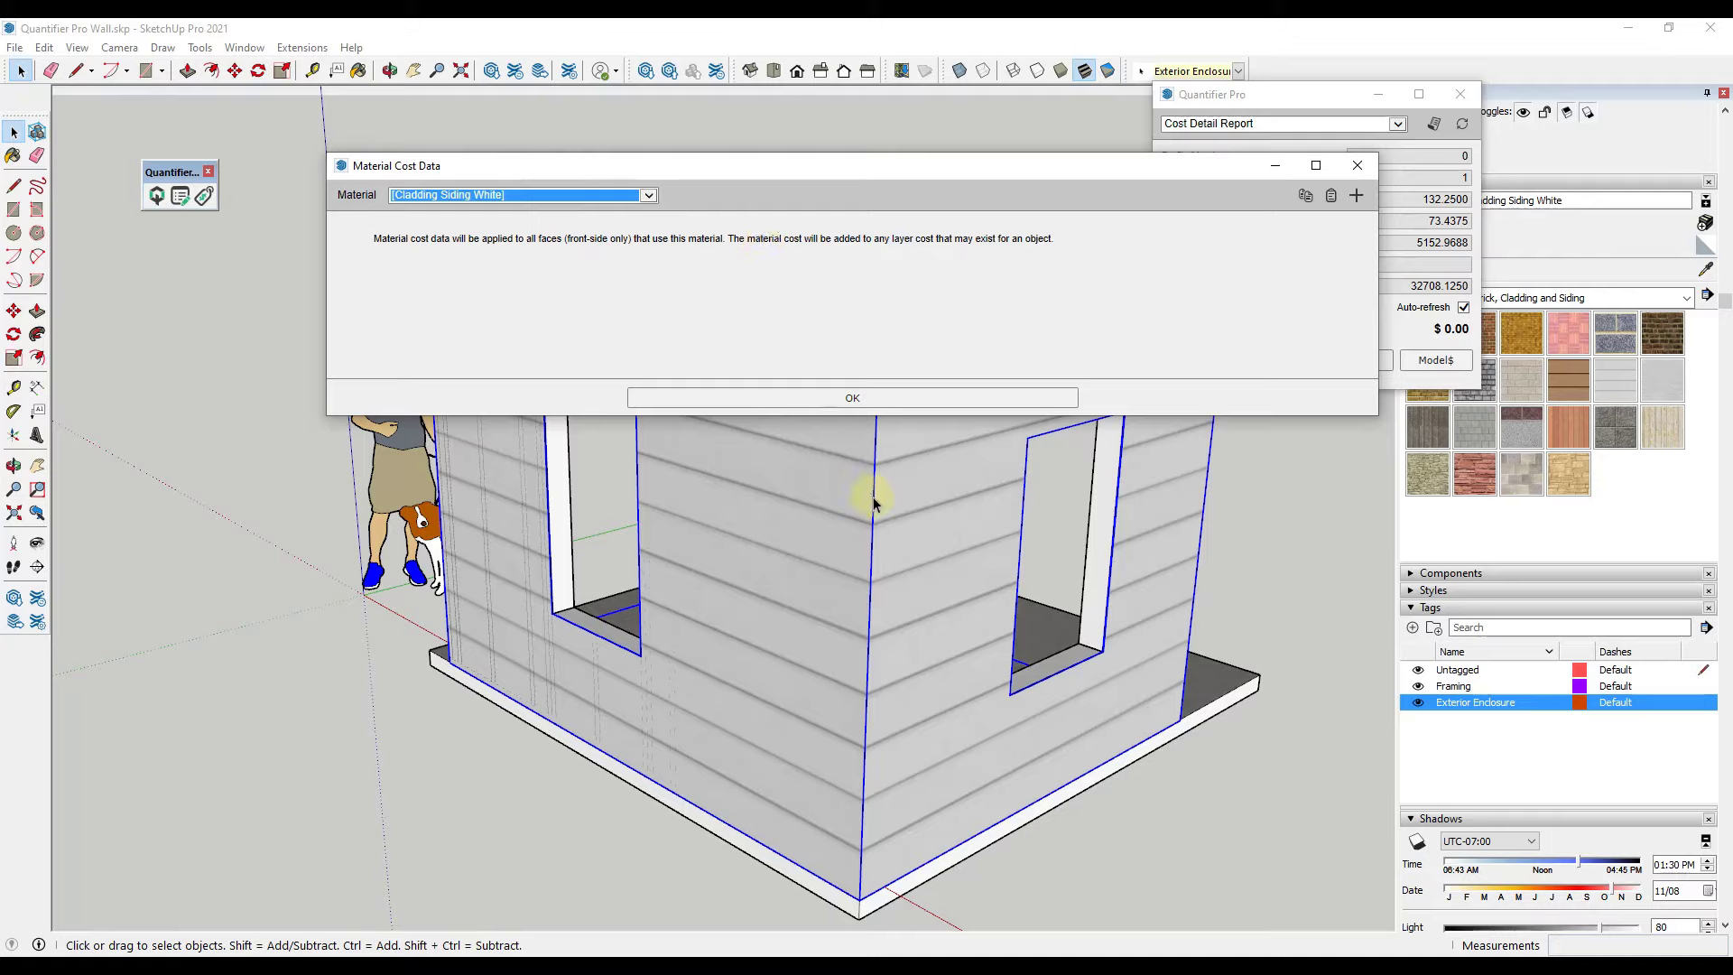
Add a Batt Insulation cost line to Cladding Siding White with unit cost 1.25, waste 5% and tax 8.25%.
click(1356, 195)
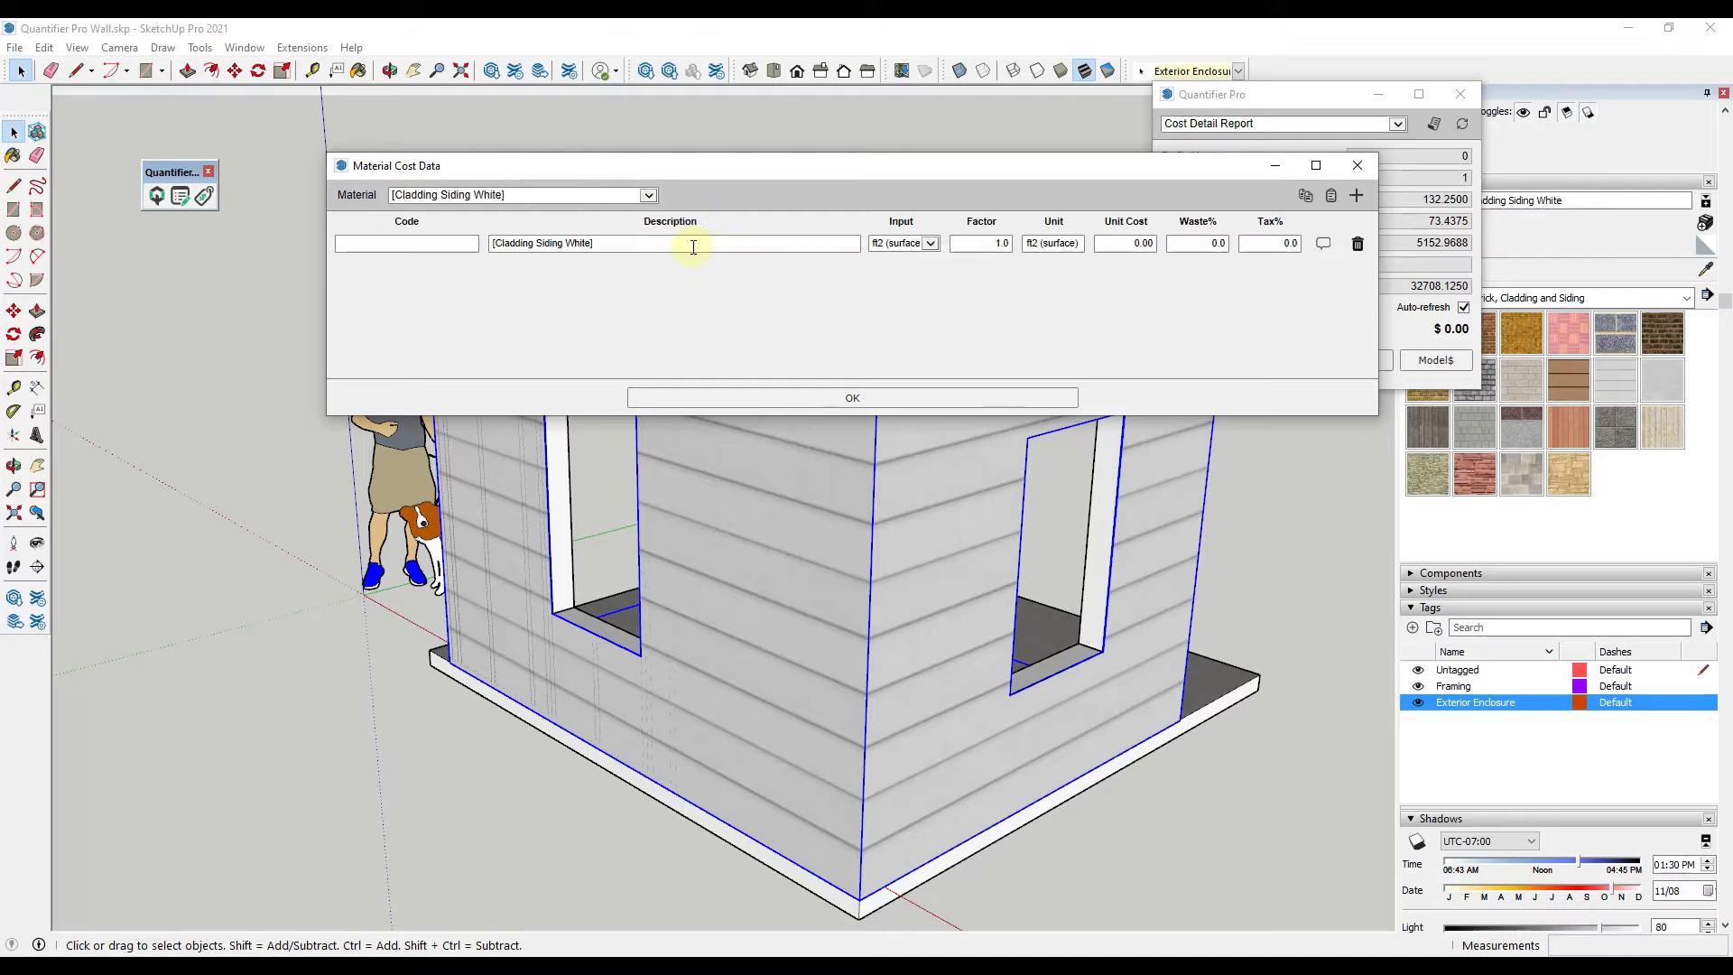
key(ctrl+a)
text(Batt)
click(1127, 242)
Add a Plywood Sheathing cost line with unit cost 4.25, waste 15% and tax 8.25%.
click(1356, 195)
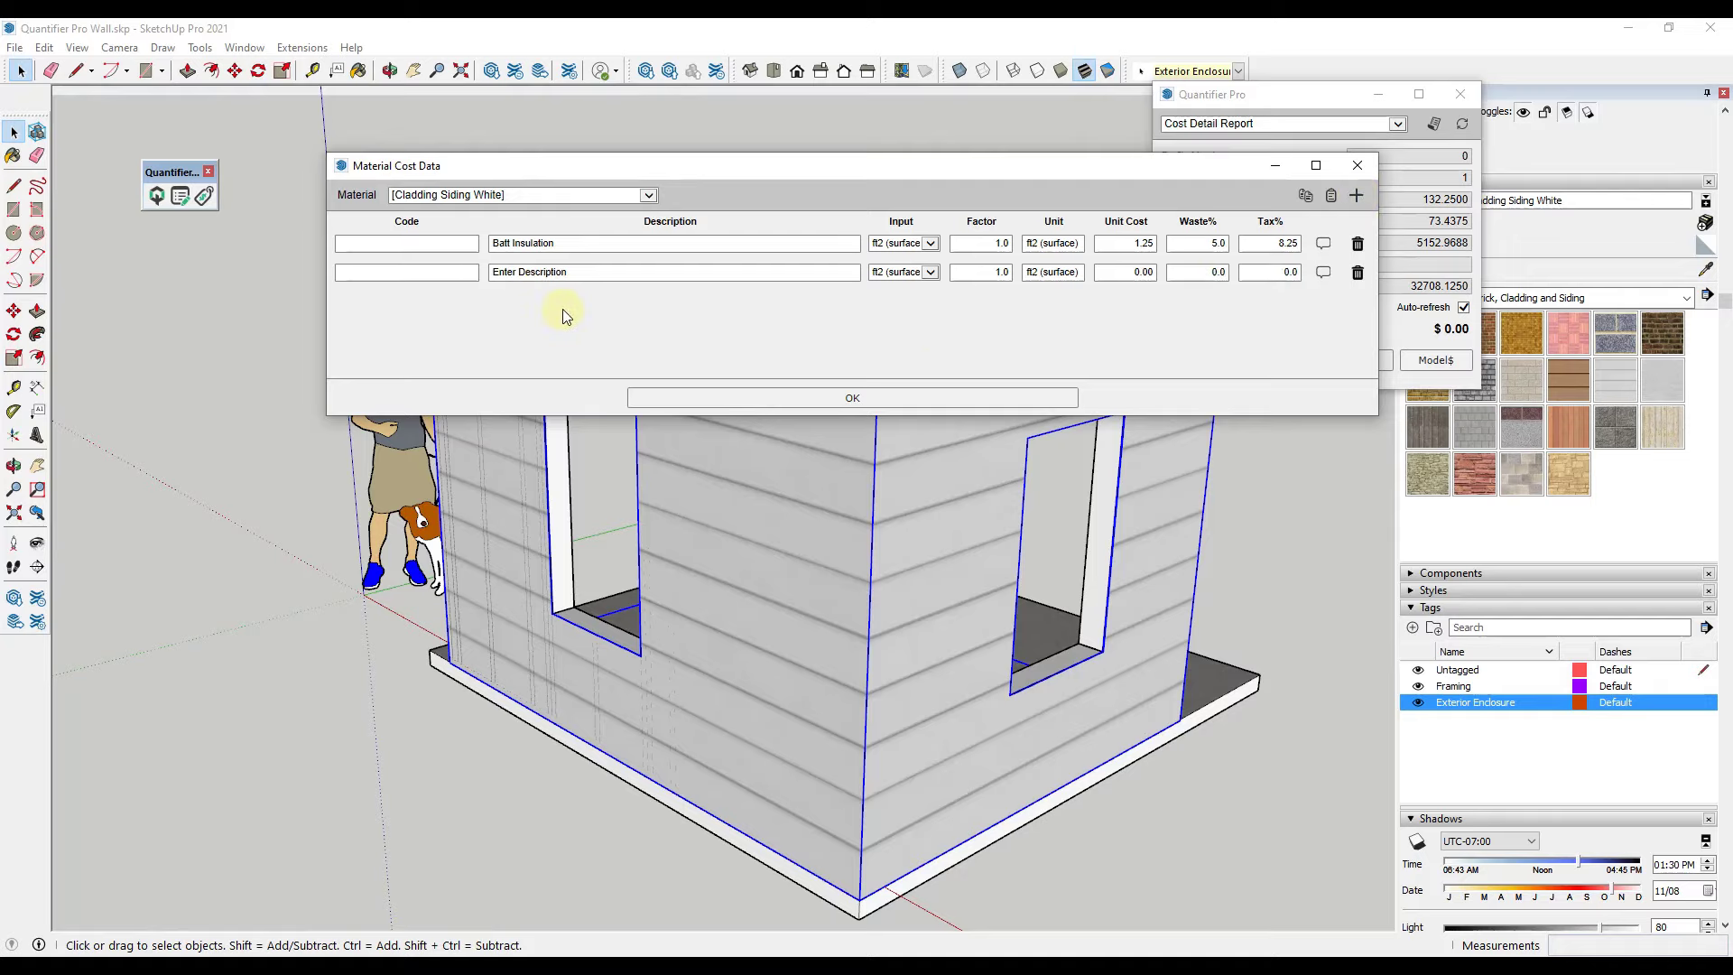
click(607, 272)
text(Plywood Sheathing)
key(Tab)
key(Tab)
key(Tab)
key(Tab)
Add a Weather Barrier cost line with unit cost 1.25, waste 5% and tax 8.25%.
click(1356, 195)
click(702, 303)
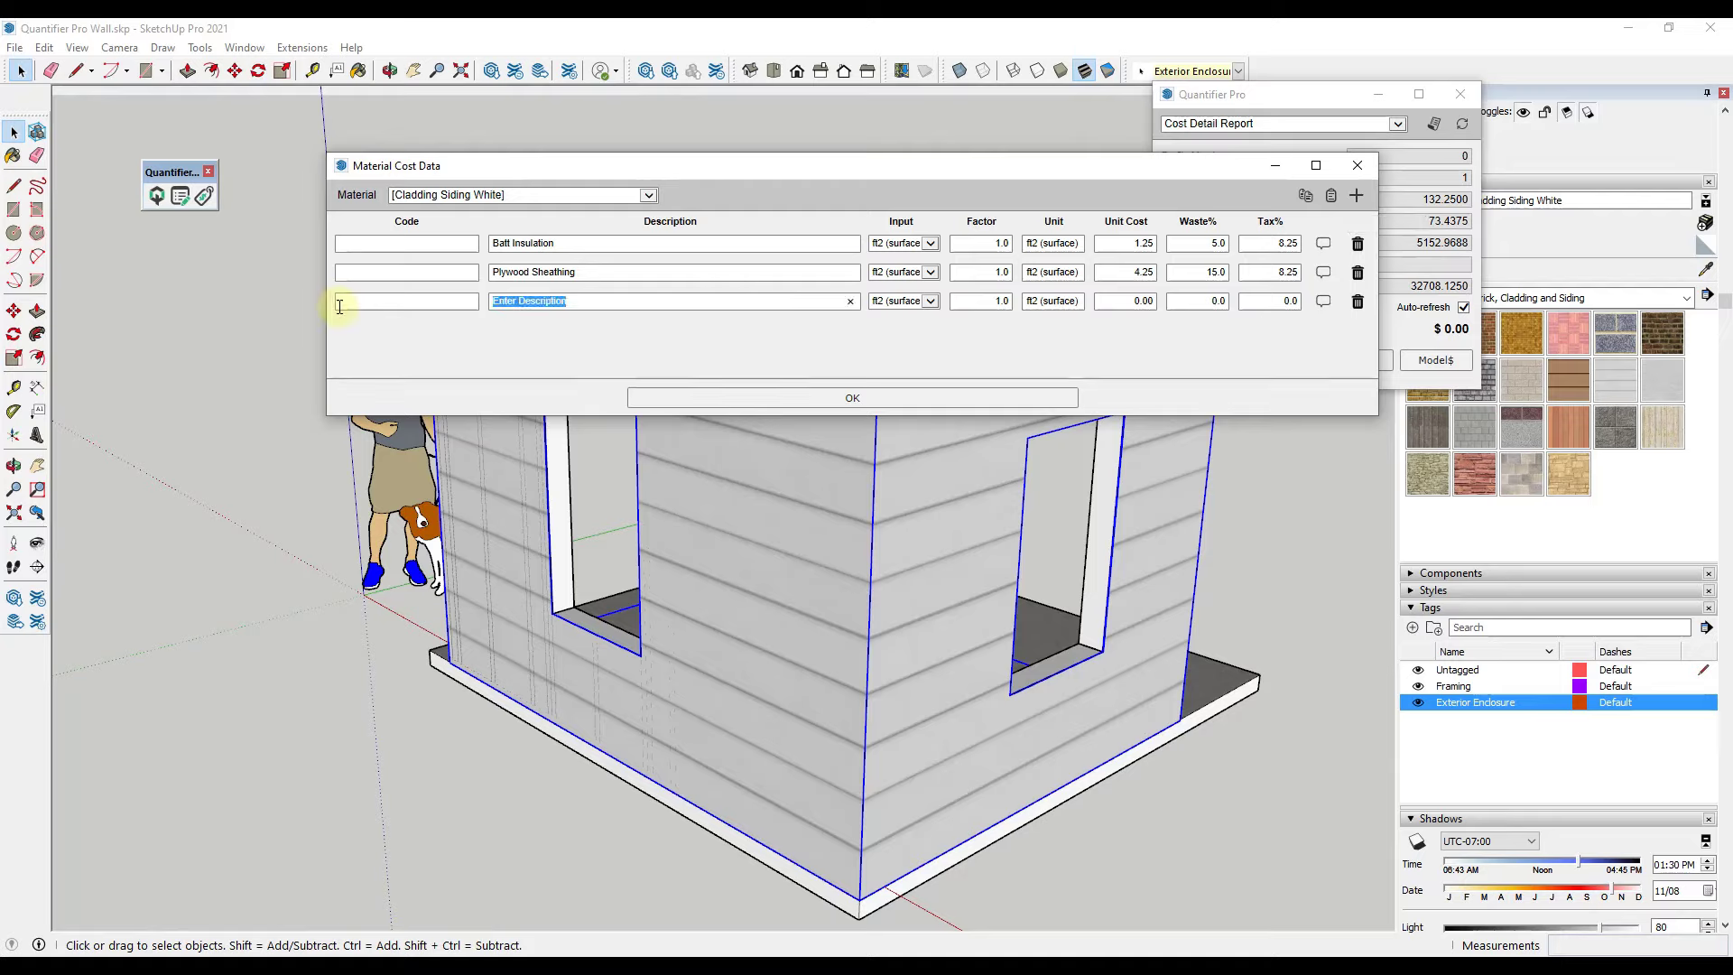
text(Weather Barrier)
key(Tab)
key(Tab)
key(Tab)
key(Tab)
text(1.25)
key(Tab)
text(5)
key(Tab)
text(8.25)
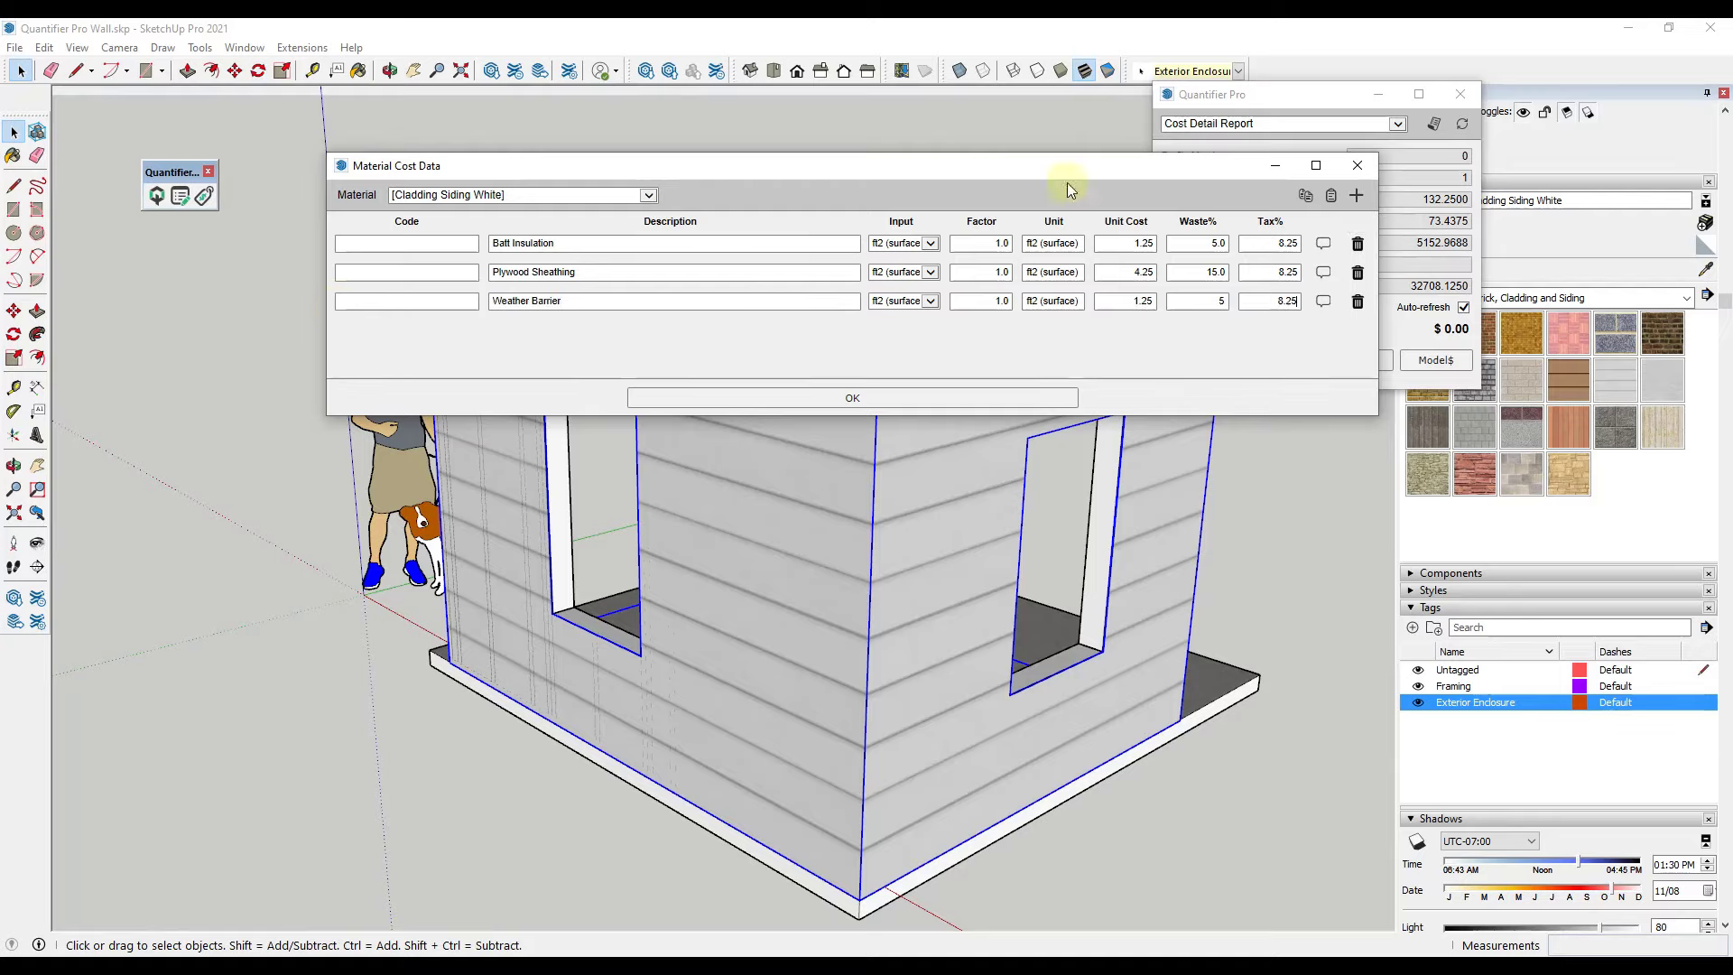
Add a Siding cost line with unit cost 10 and waste 10%, and save the material cost data.
click(1359, 196)
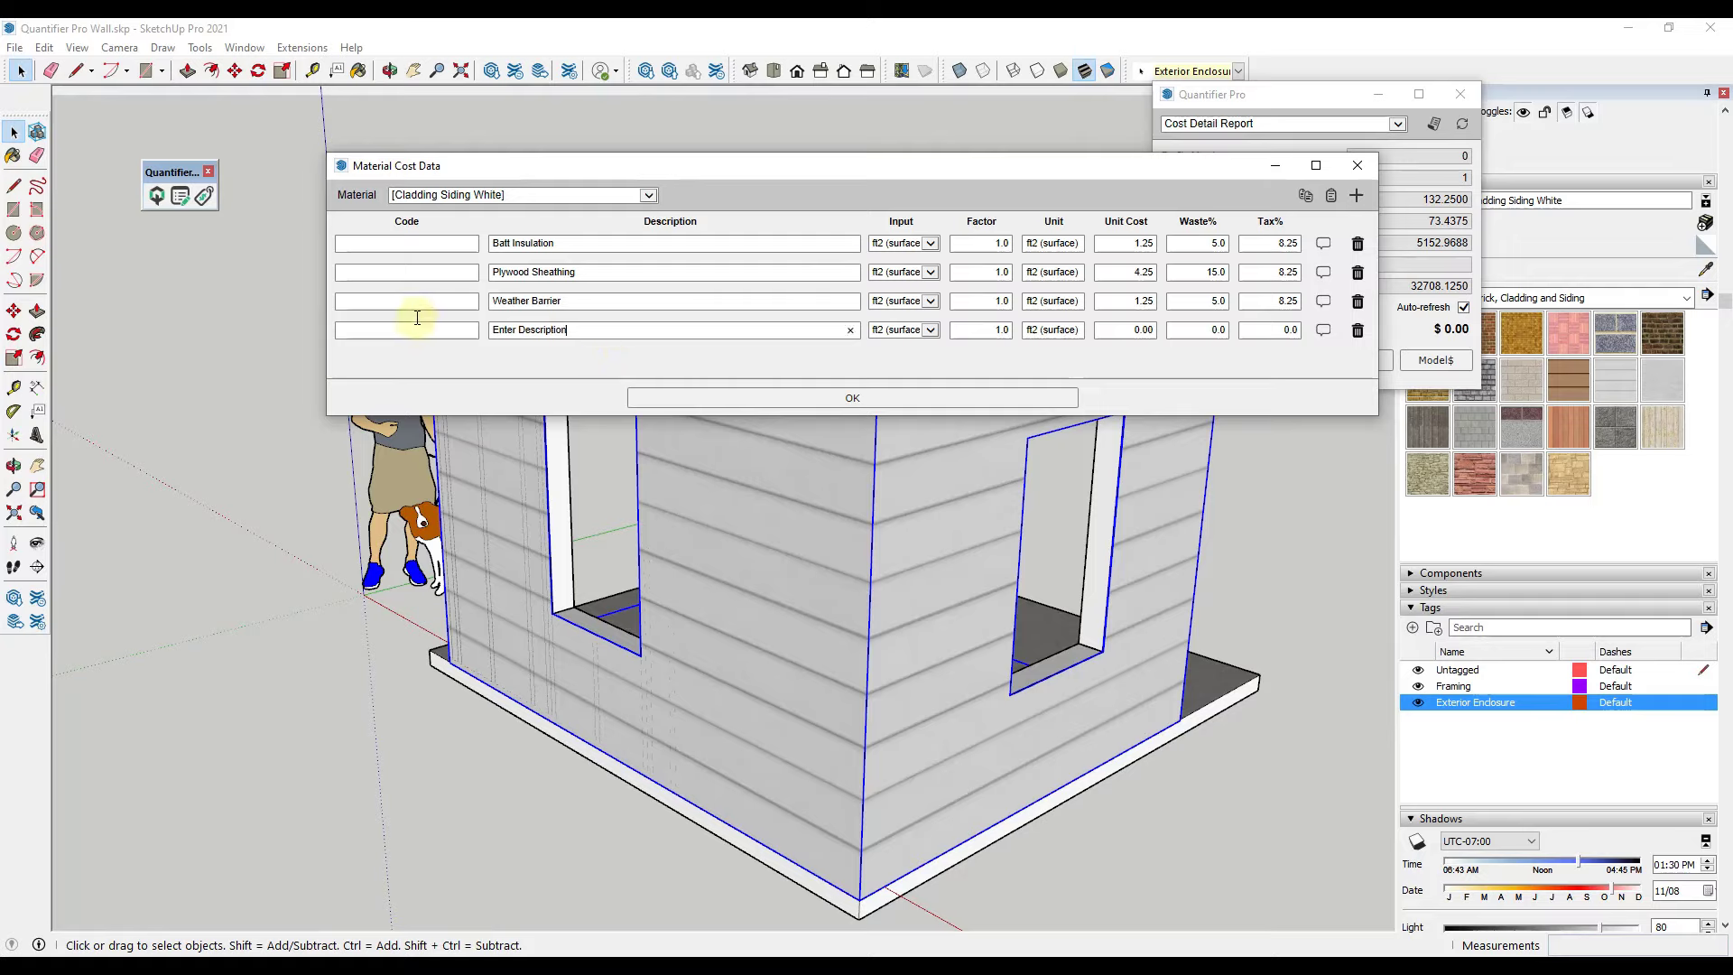
key(Tab)
text(Sidin)
key(Tab)
key(Tab)
key(Tab)
key(Tab)
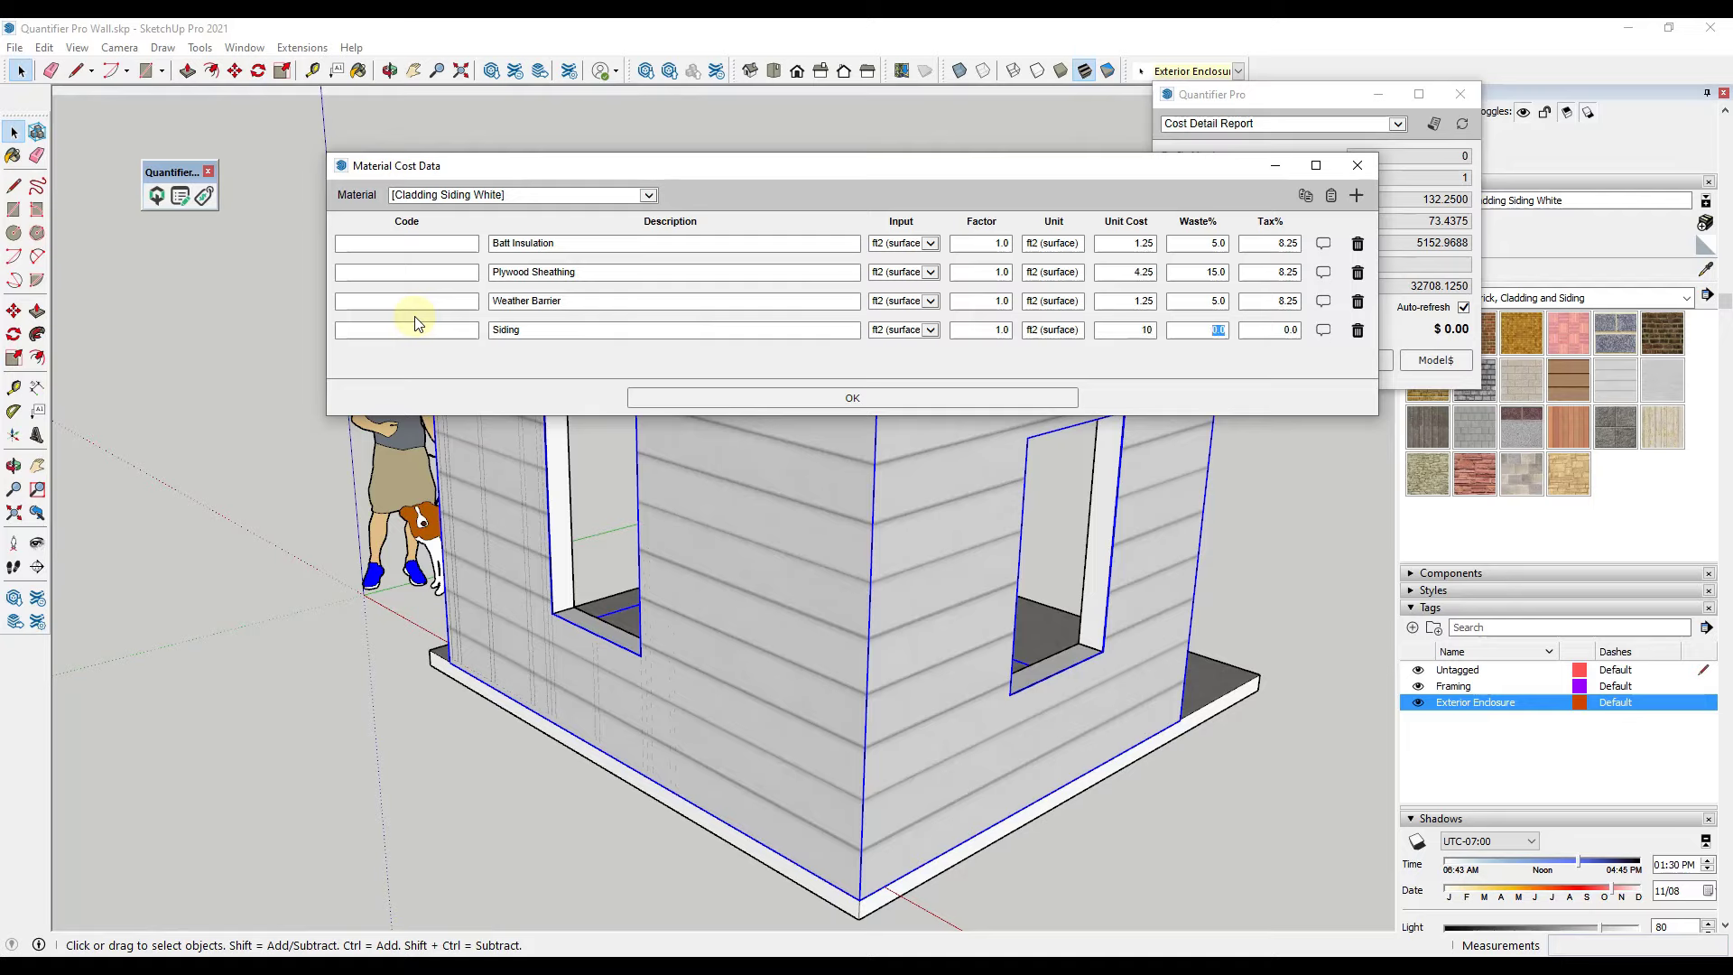
text(10)
click(723, 398)
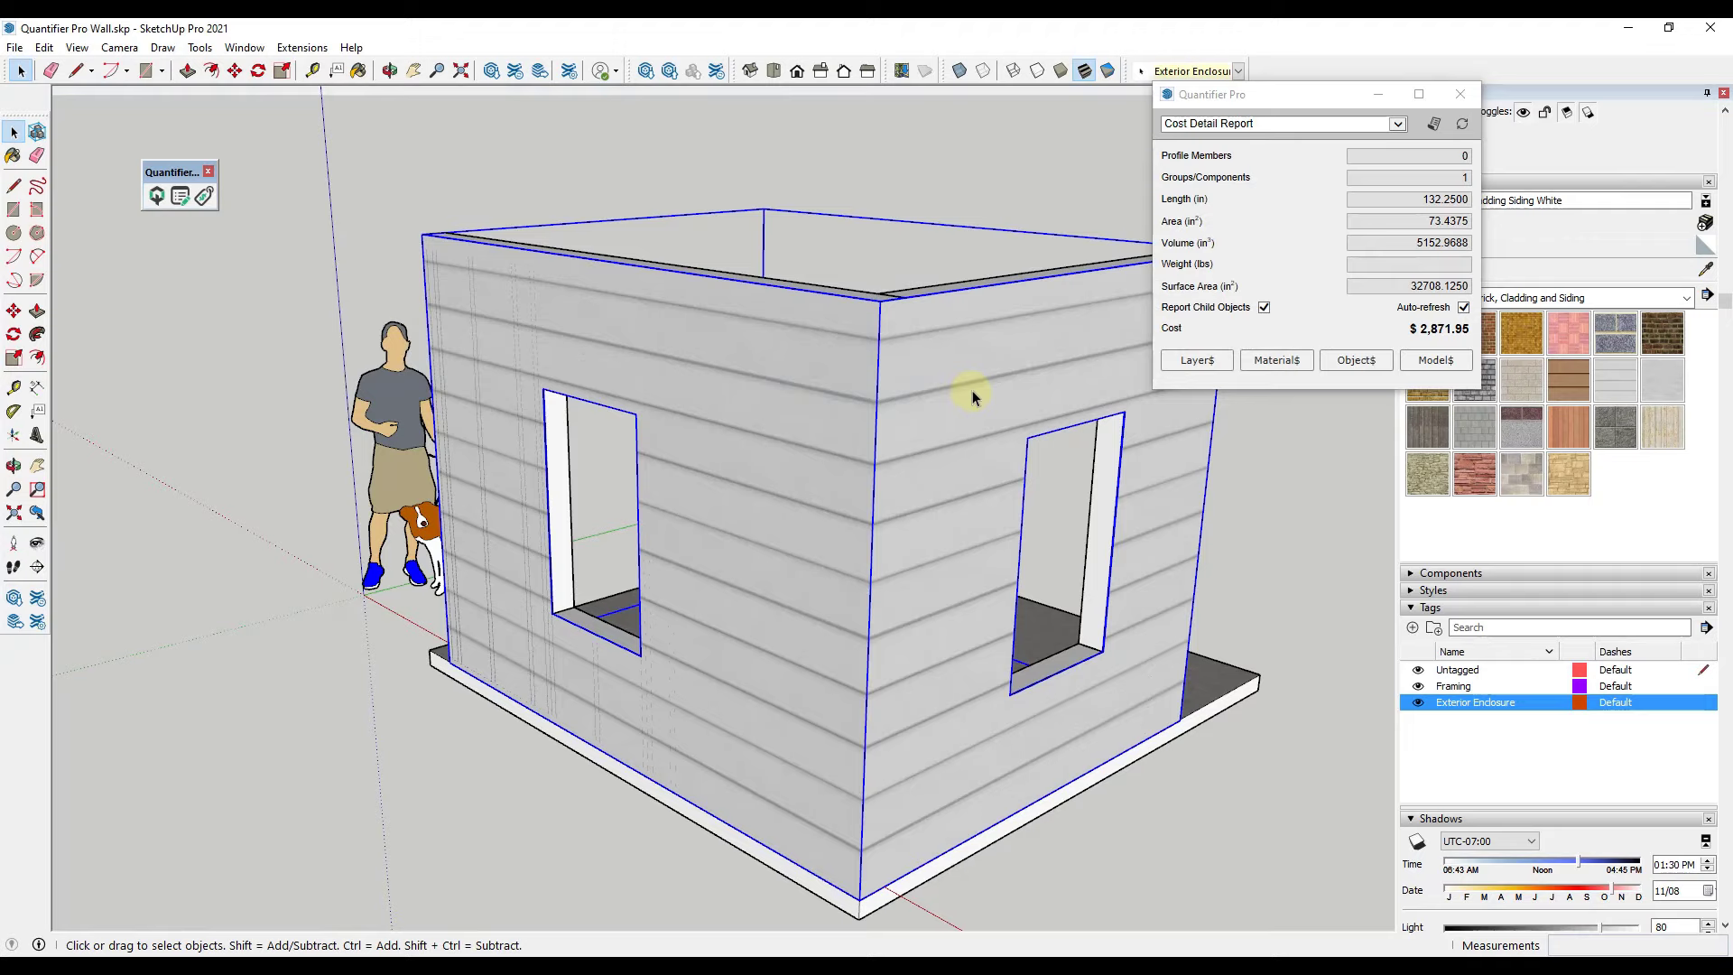
Generate the cost detail report for the exterior enclosure group, review its line items and close it.
mouse_move(1446, 334)
click(1433, 124)
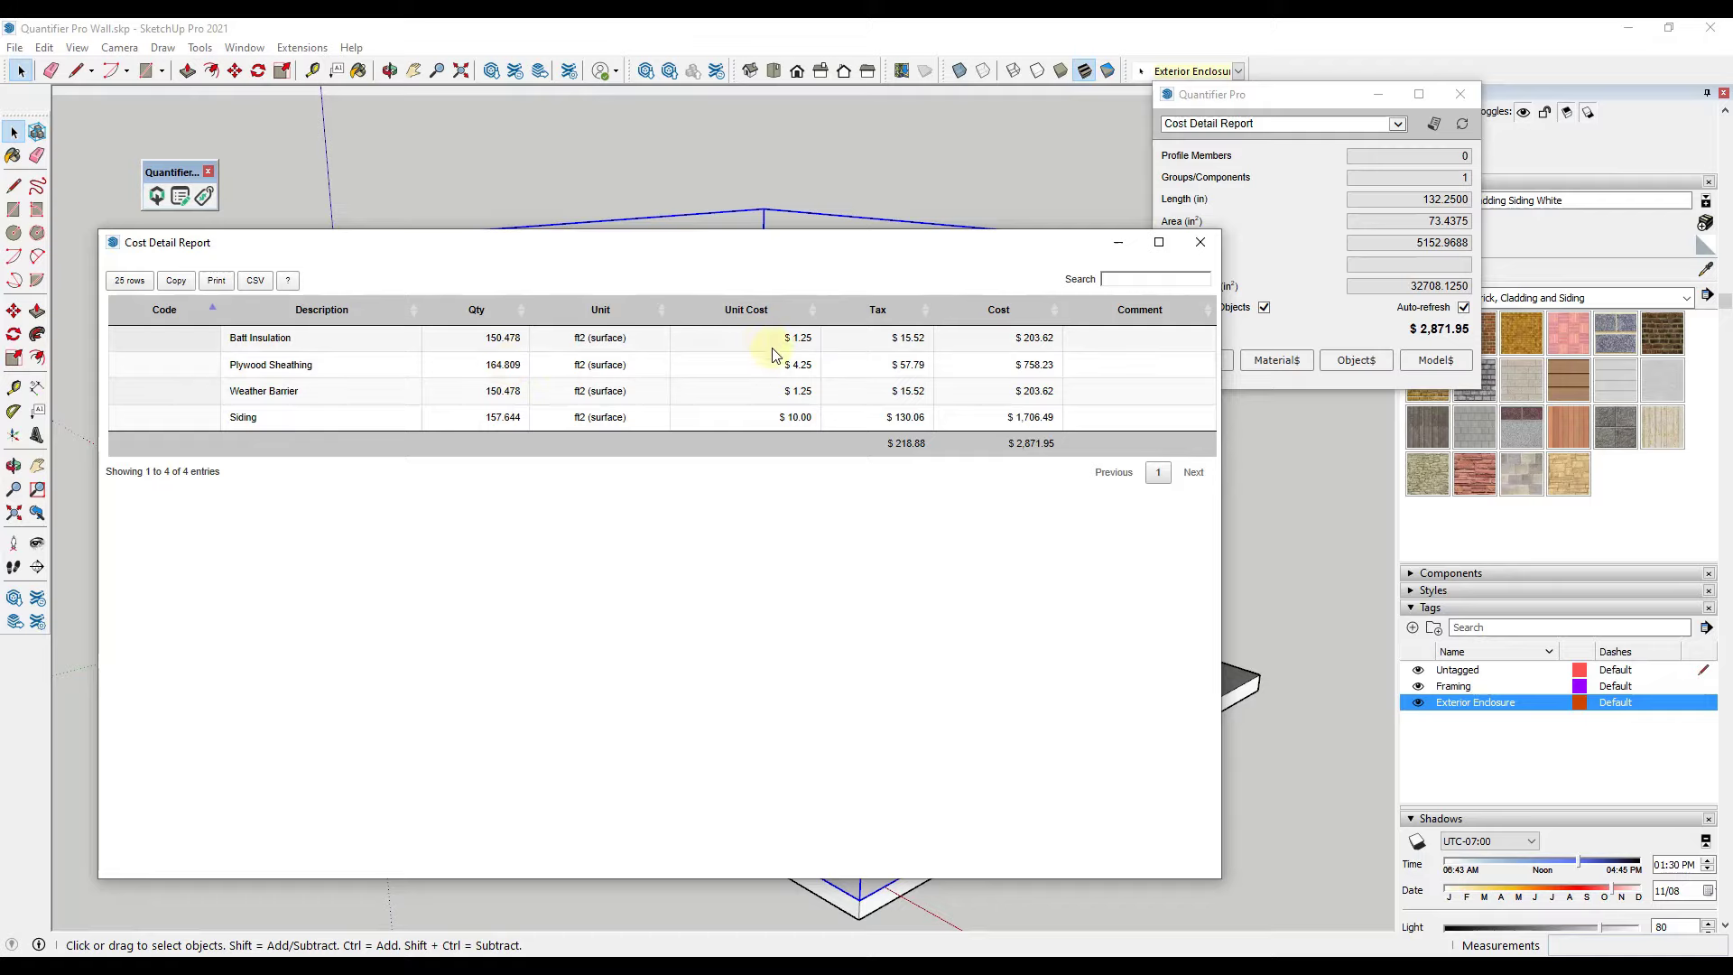
click(1200, 242)
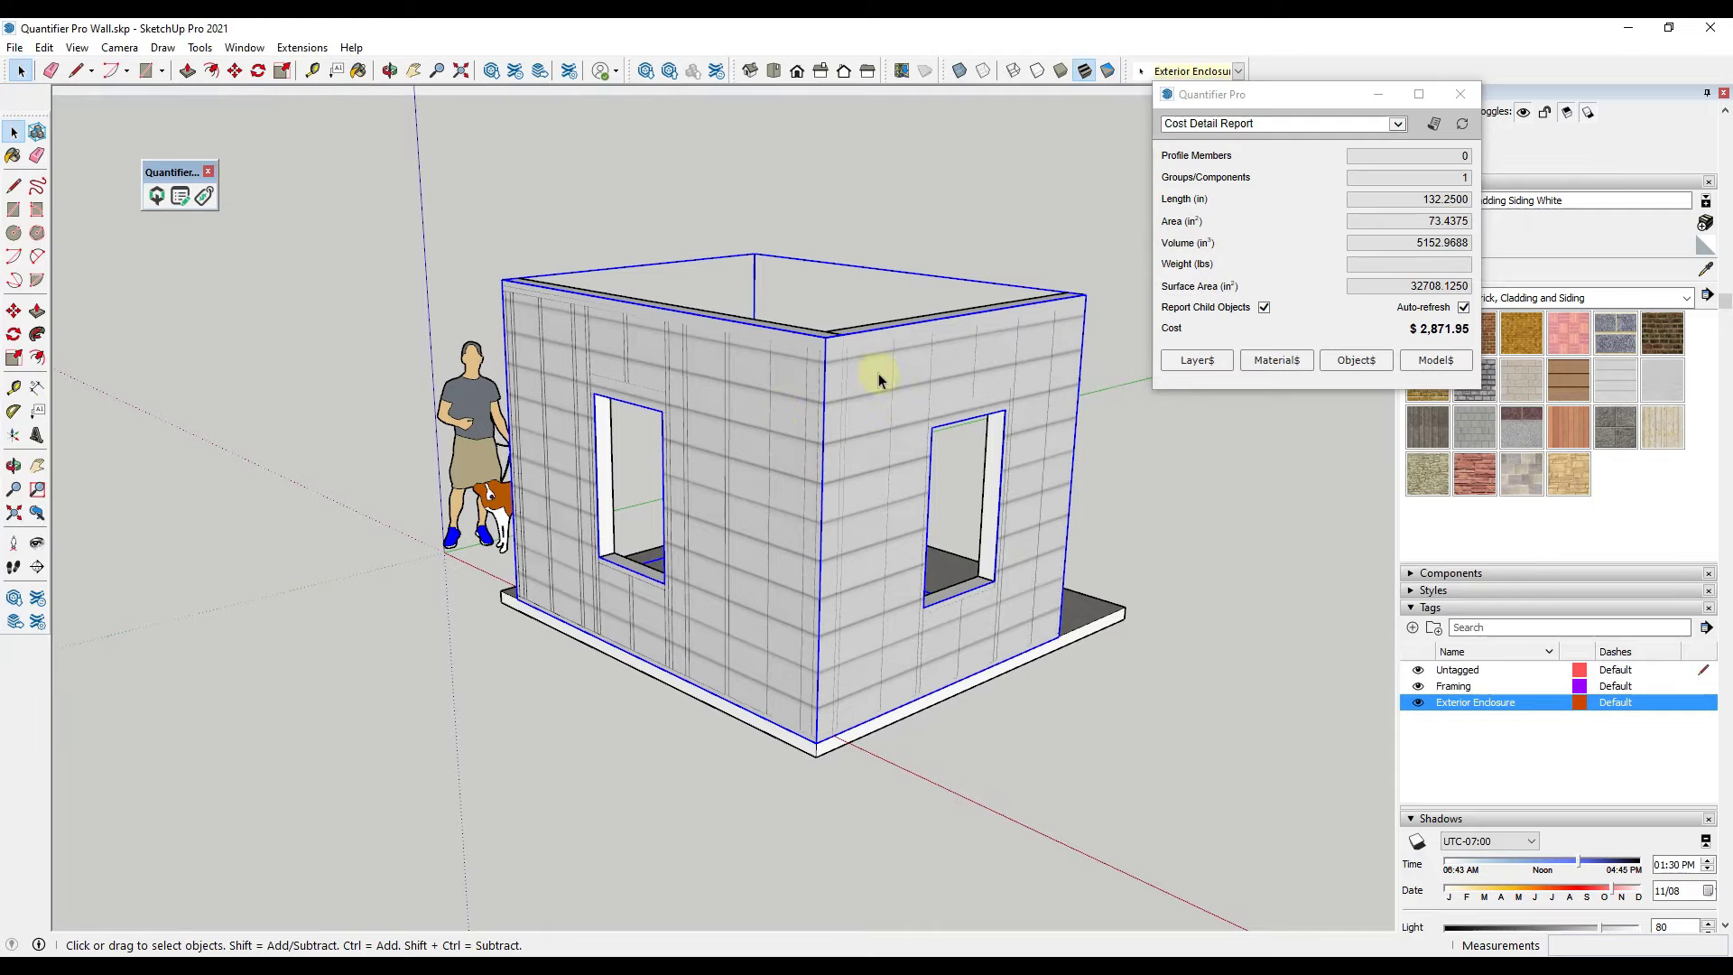
Examine the wall framing and the exterior enclosure from inside and outside the building.
middle_drag(1047, 501, 56, 476)
scroll(384, 329, up, 5)
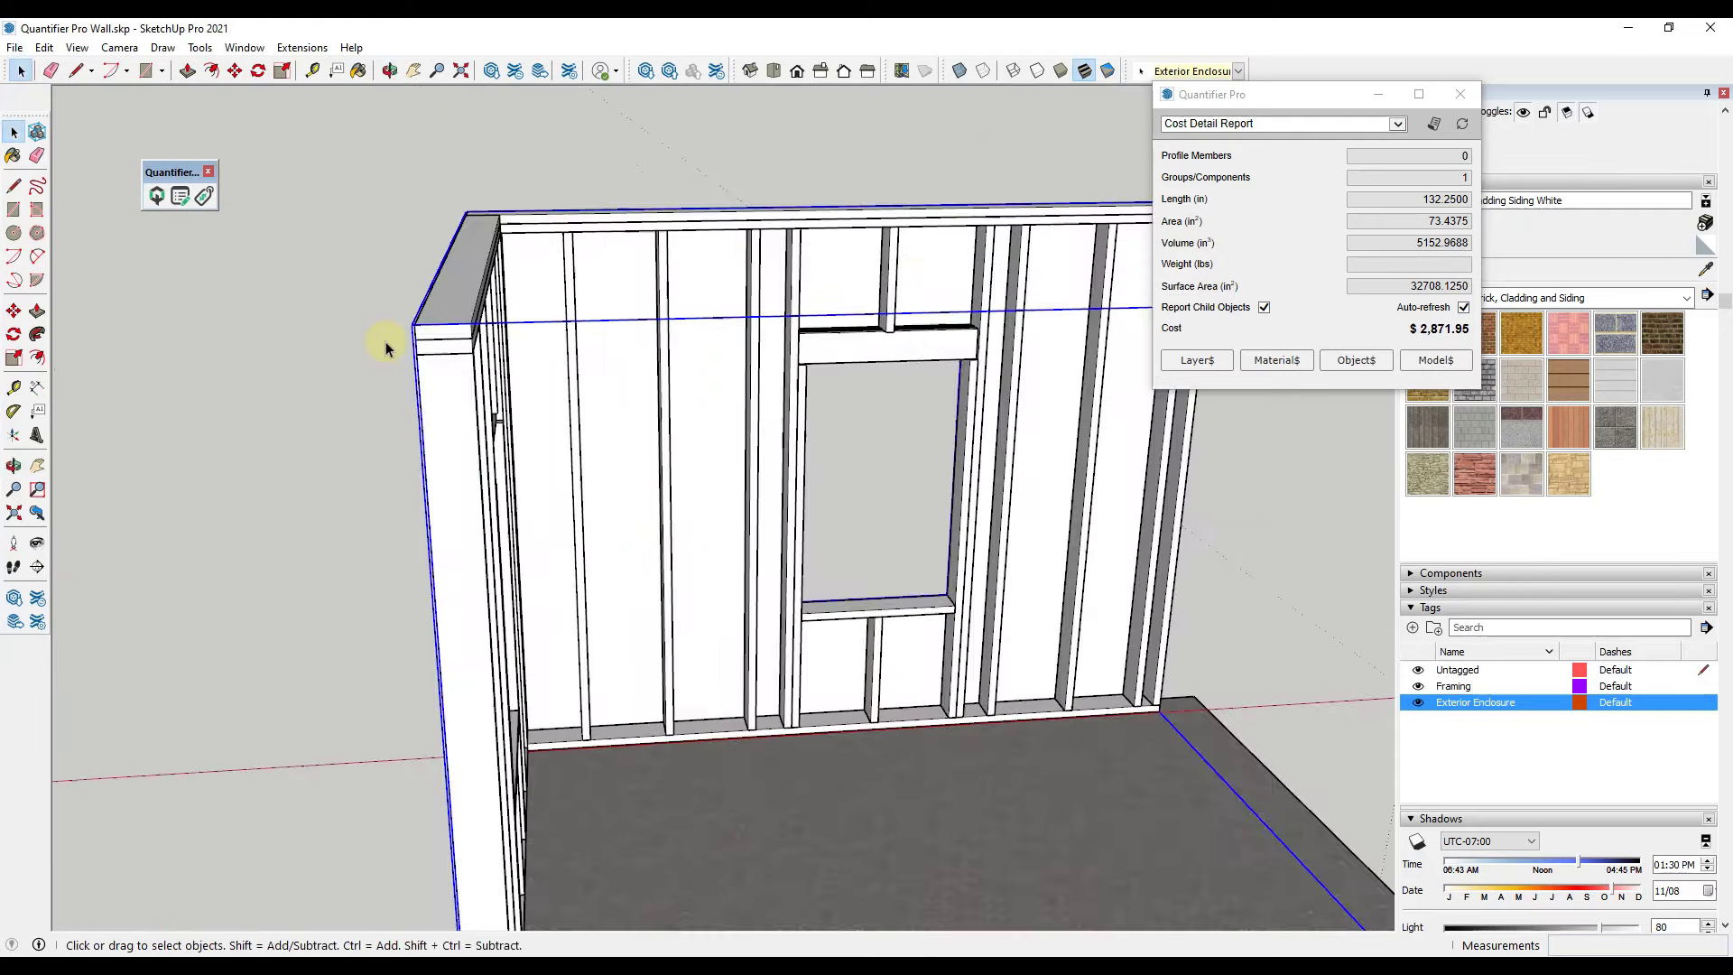
middle_drag(383, 340, 608, 390)
scroll(1053, 357, up, 3)
scroll(854, 435, down, 3)
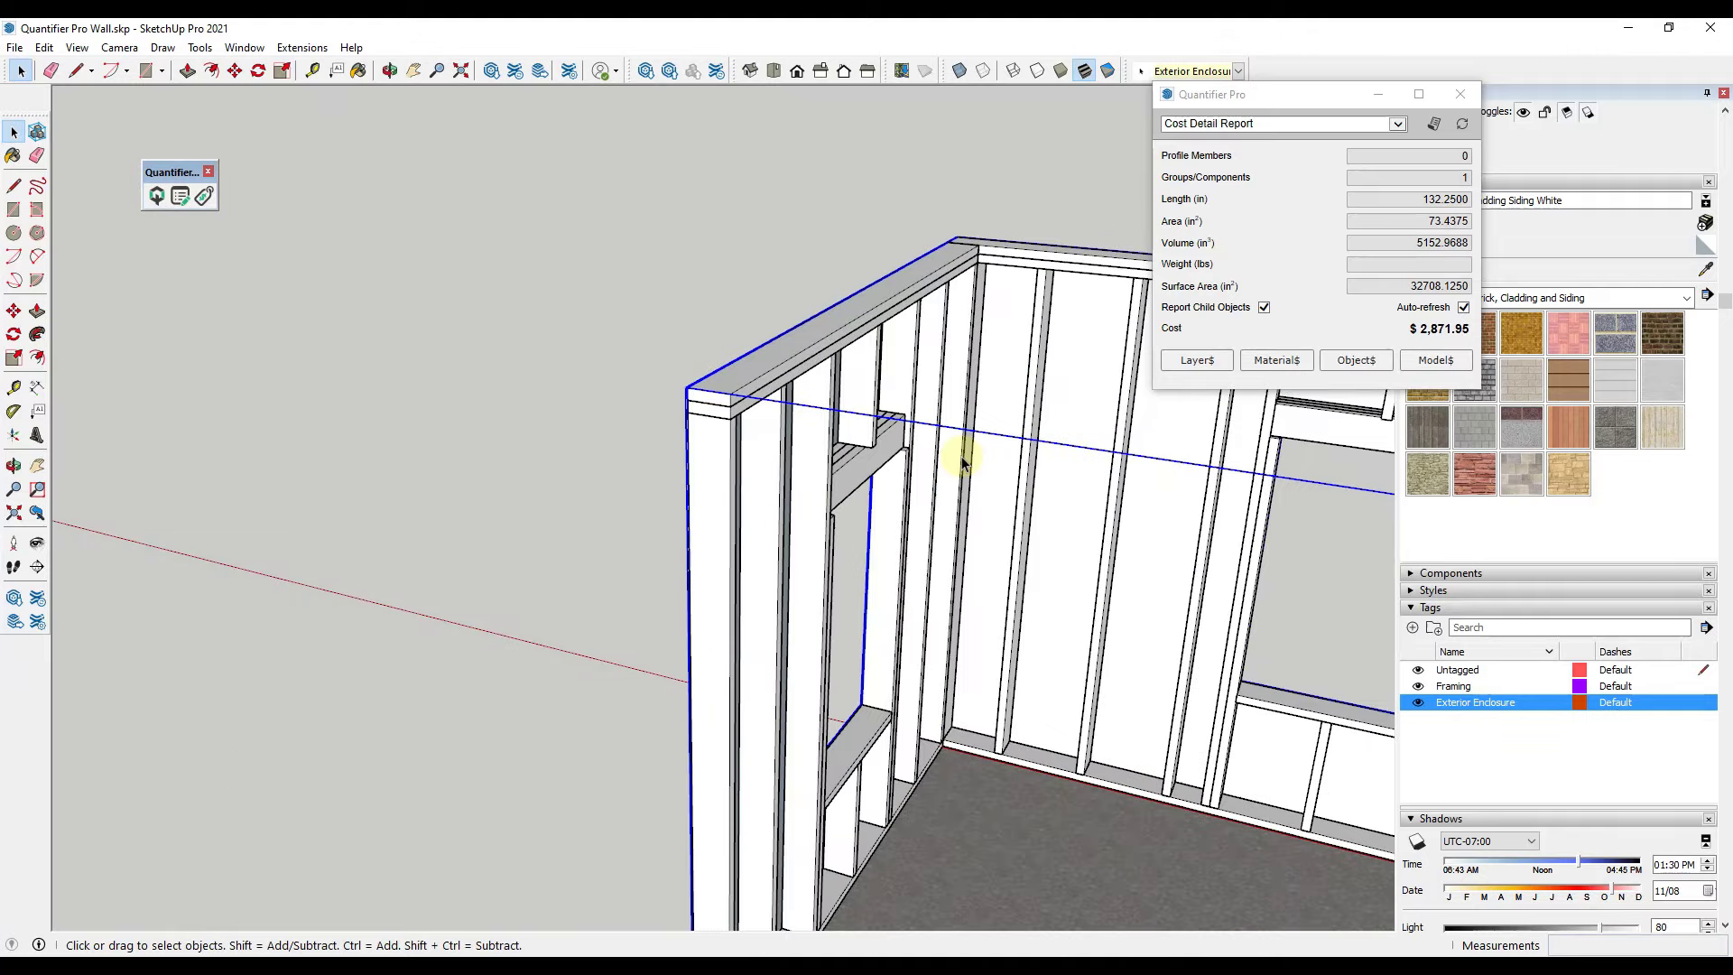
middle_drag(964, 454, 986, 340)
key(space)
scroll(923, 426, down, 3)
scroll(994, 423, up, 3)
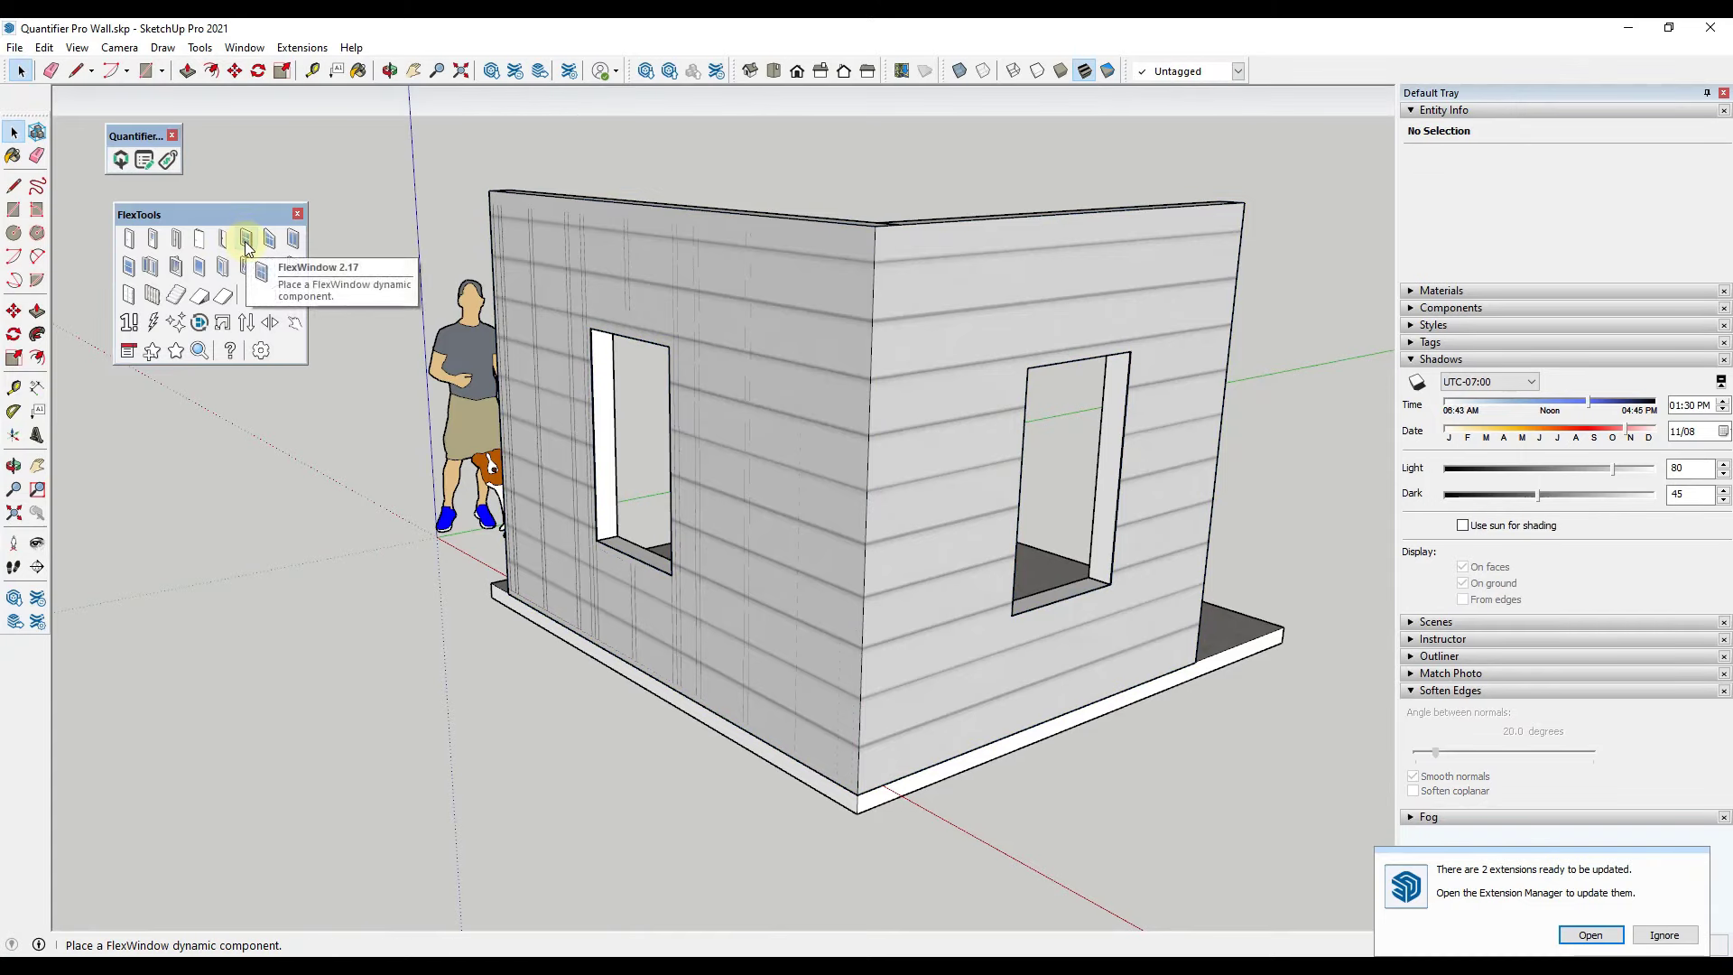
Place a FlexWindow component at the lower outer corner of the window opening in the wall beside the human figure.
click(247, 240)
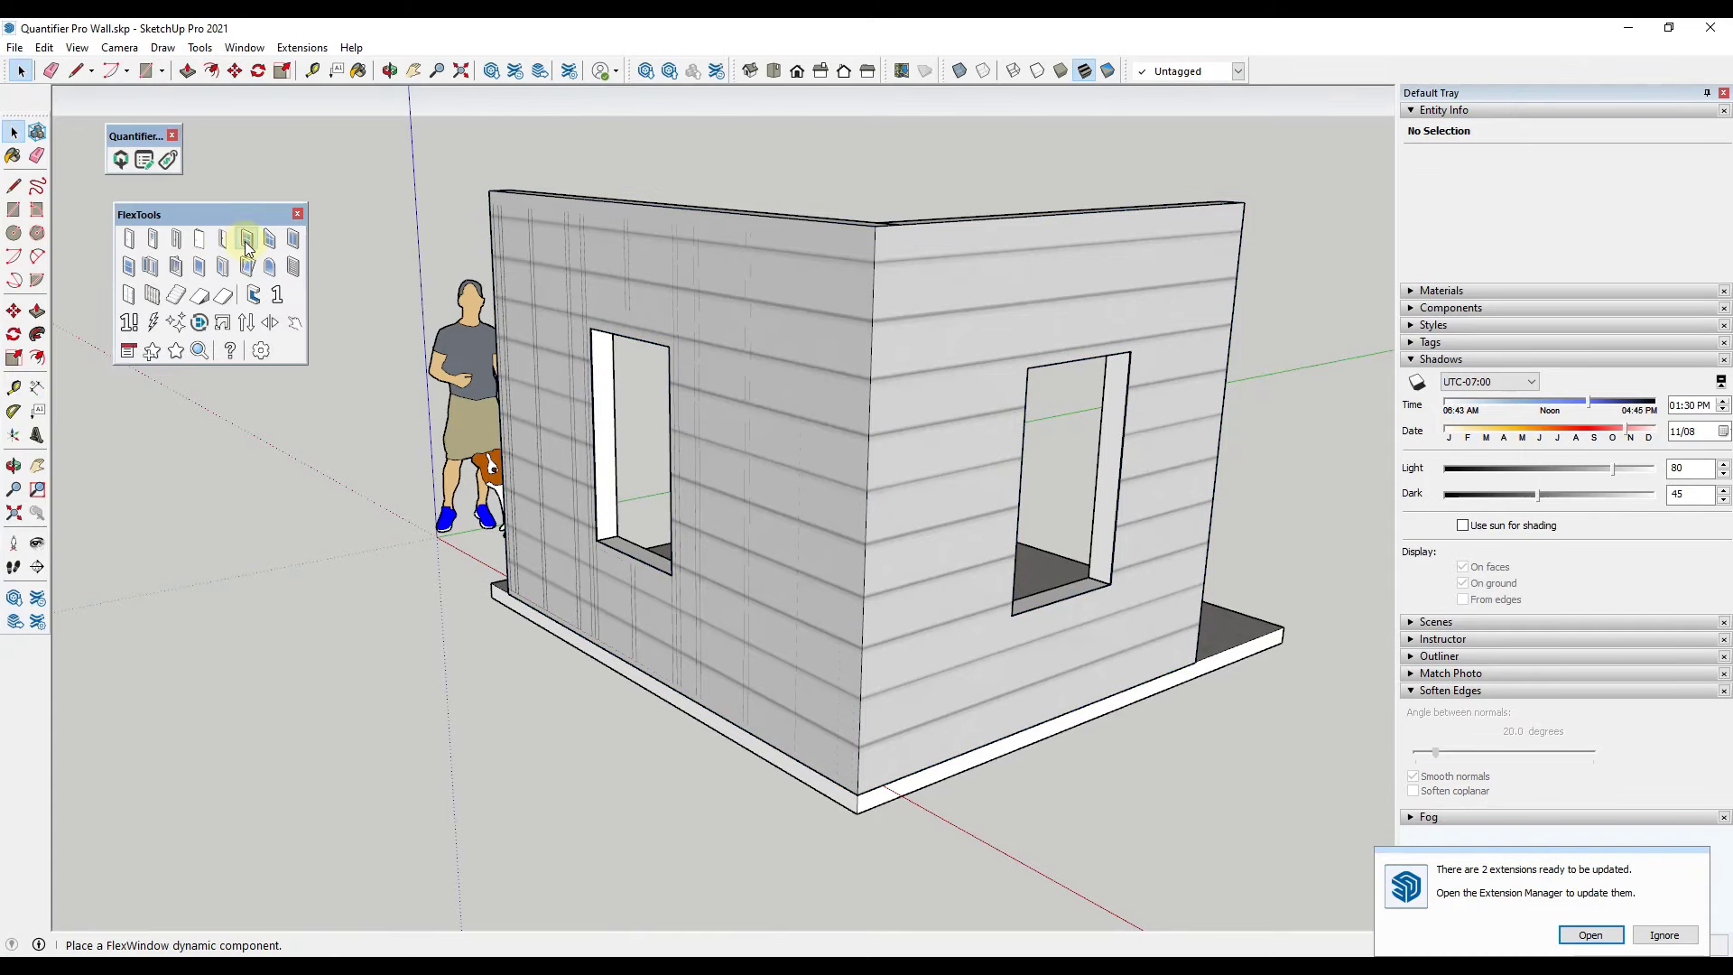
click(596, 545)
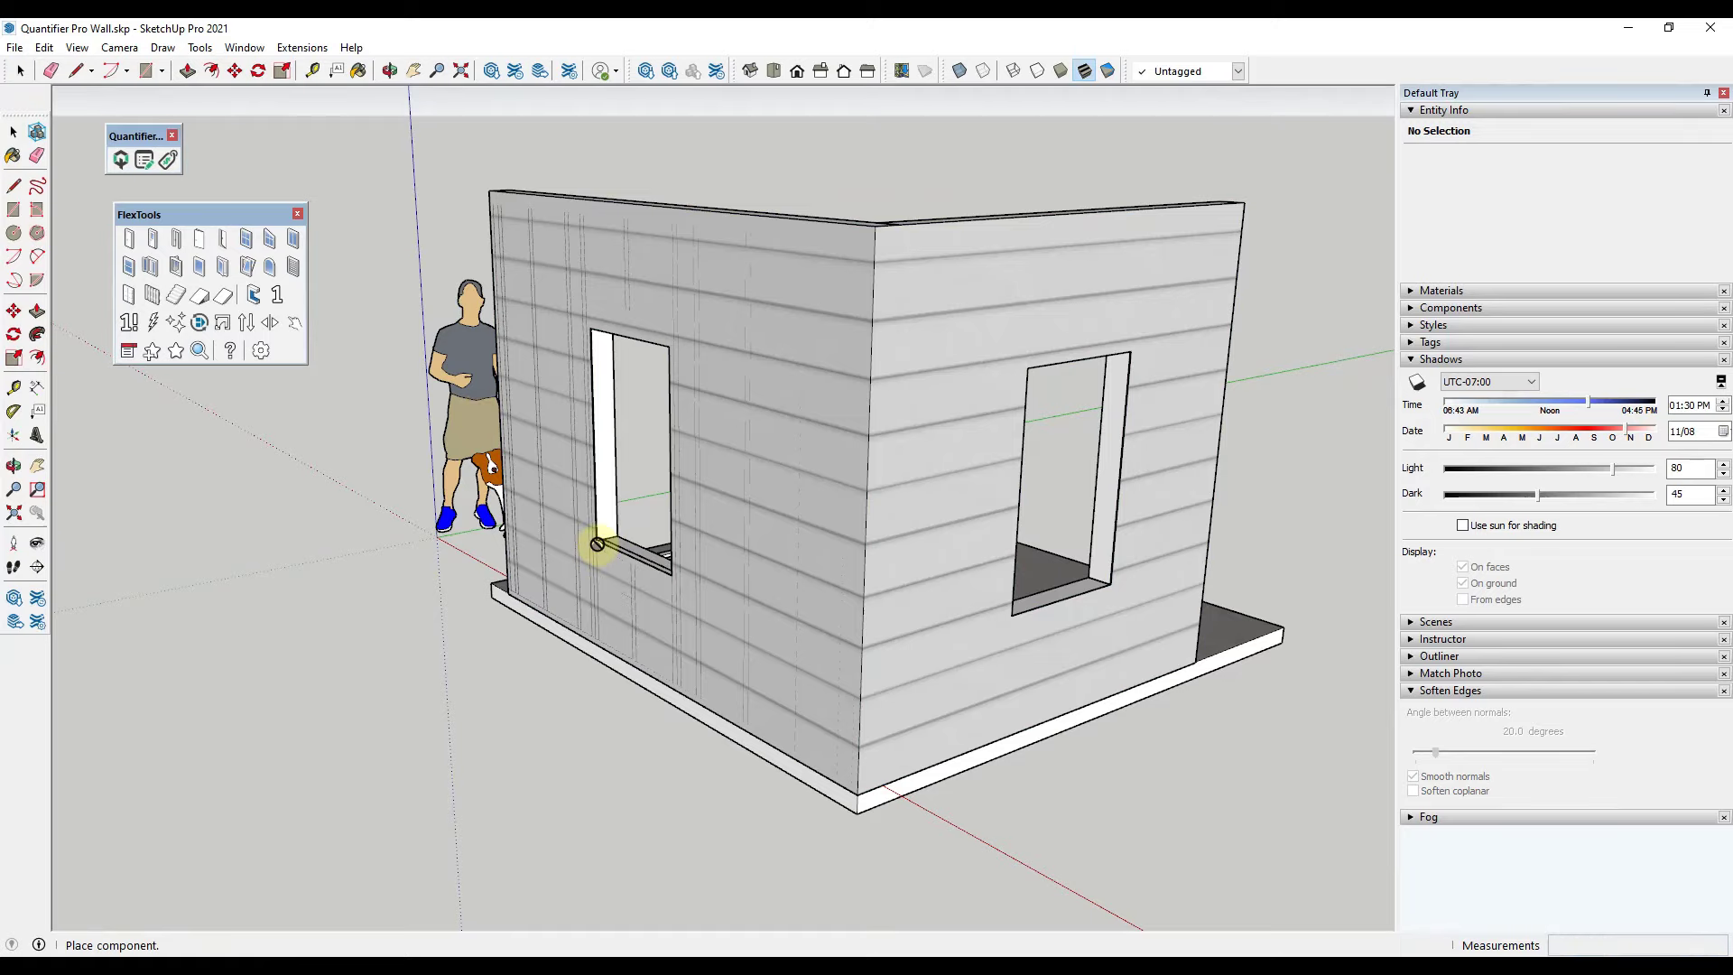
click(596, 544)
scroll(625, 449, down, 2)
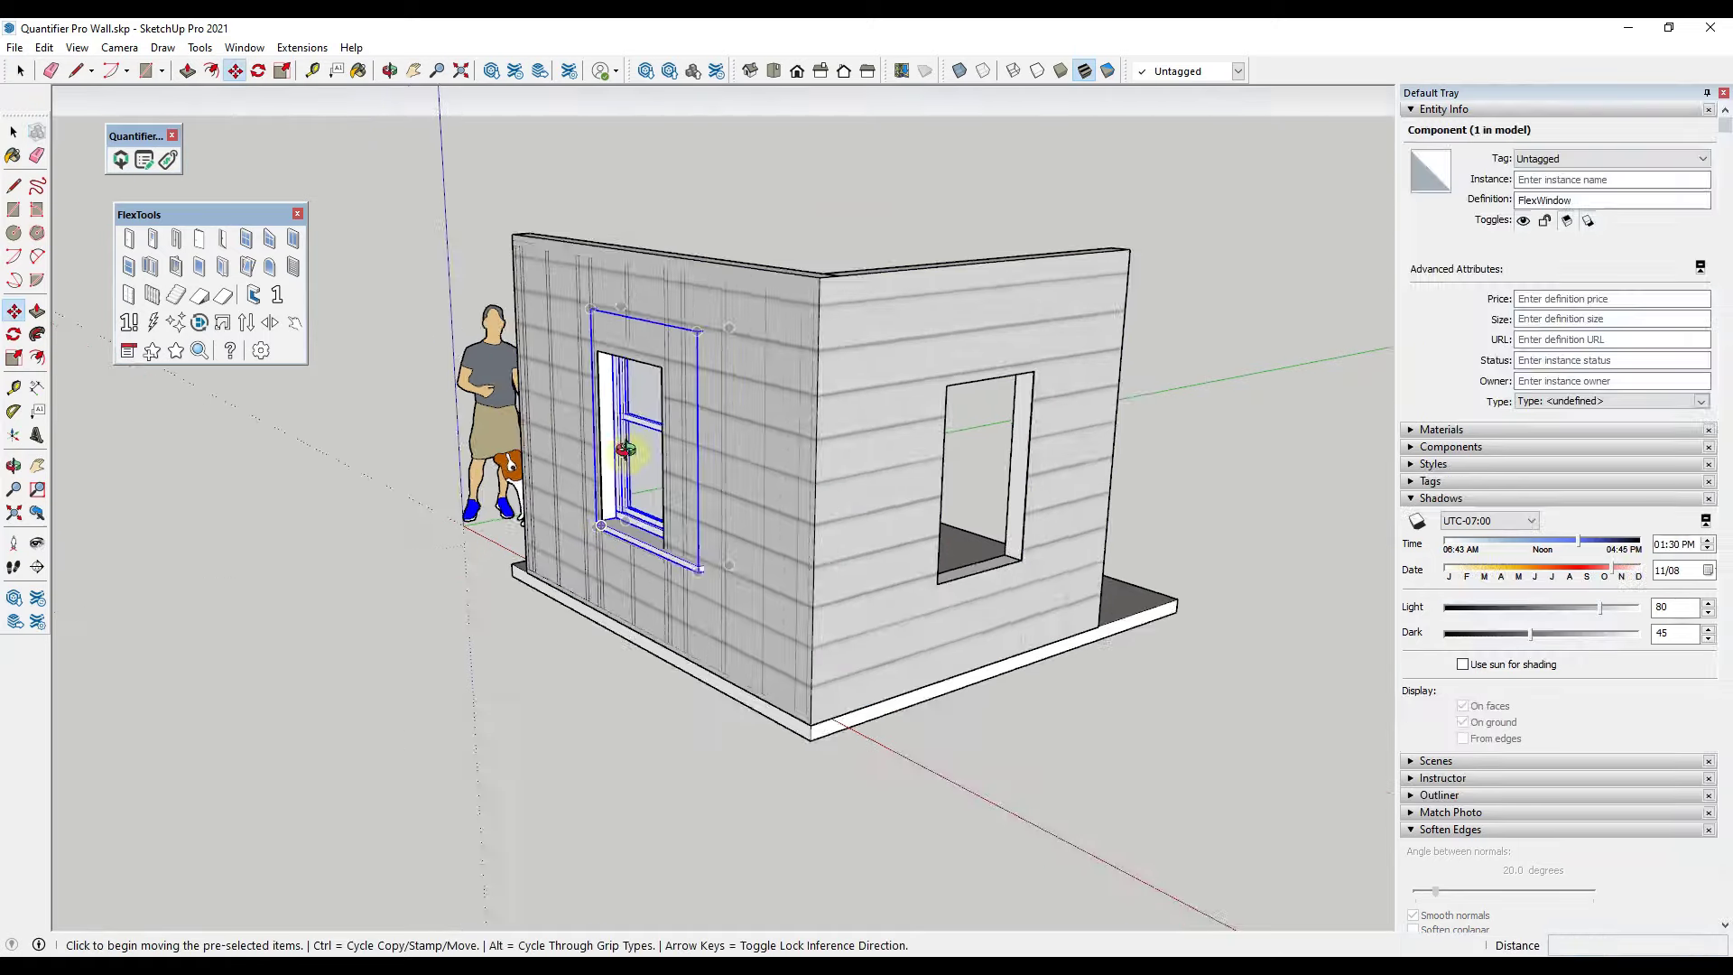
Scale the placed FlexWindow so its width and height fit the wall opening.
middle_drag(625, 448, 867, 425)
scroll(821, 325, up, 3)
key(s)
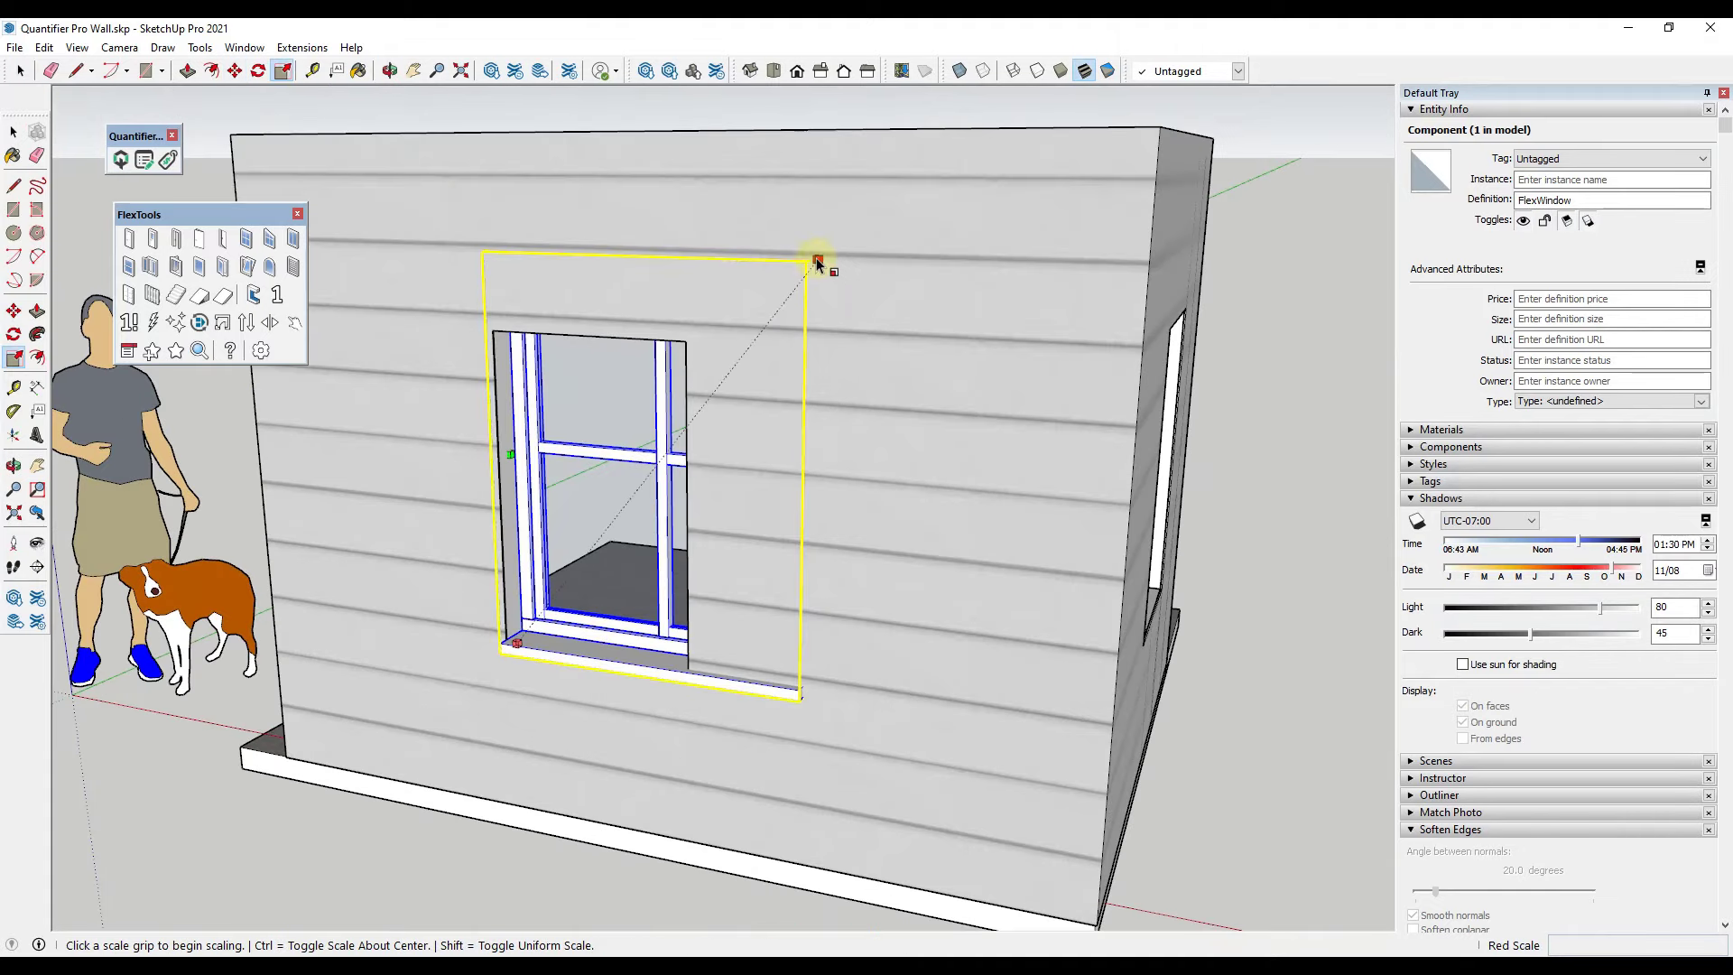
click(804, 496)
middle_drag(581, 340, 813, 542)
Look through the FlexWindow's dynamic component options for divisions, frame, profiles and sill, and close them.
right_click(578, 835)
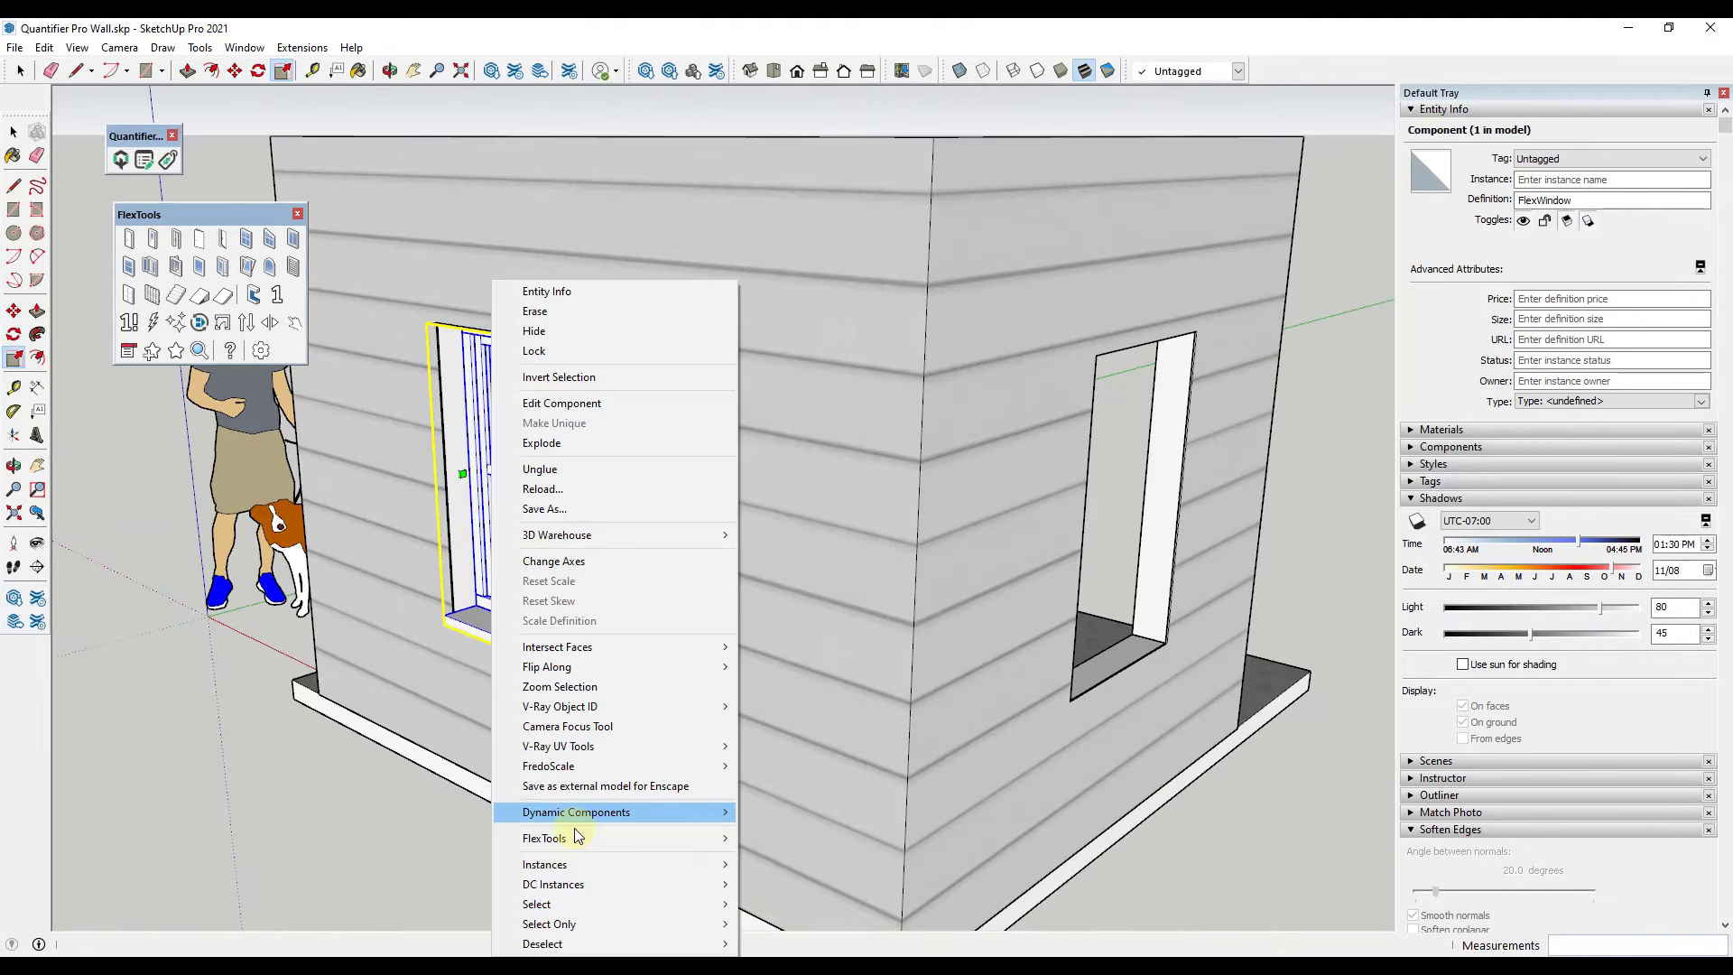
click(795, 817)
drag(506, 193, 1053, 181)
scroll(1146, 451, down, 3)
scroll(553, 542, up, 3)
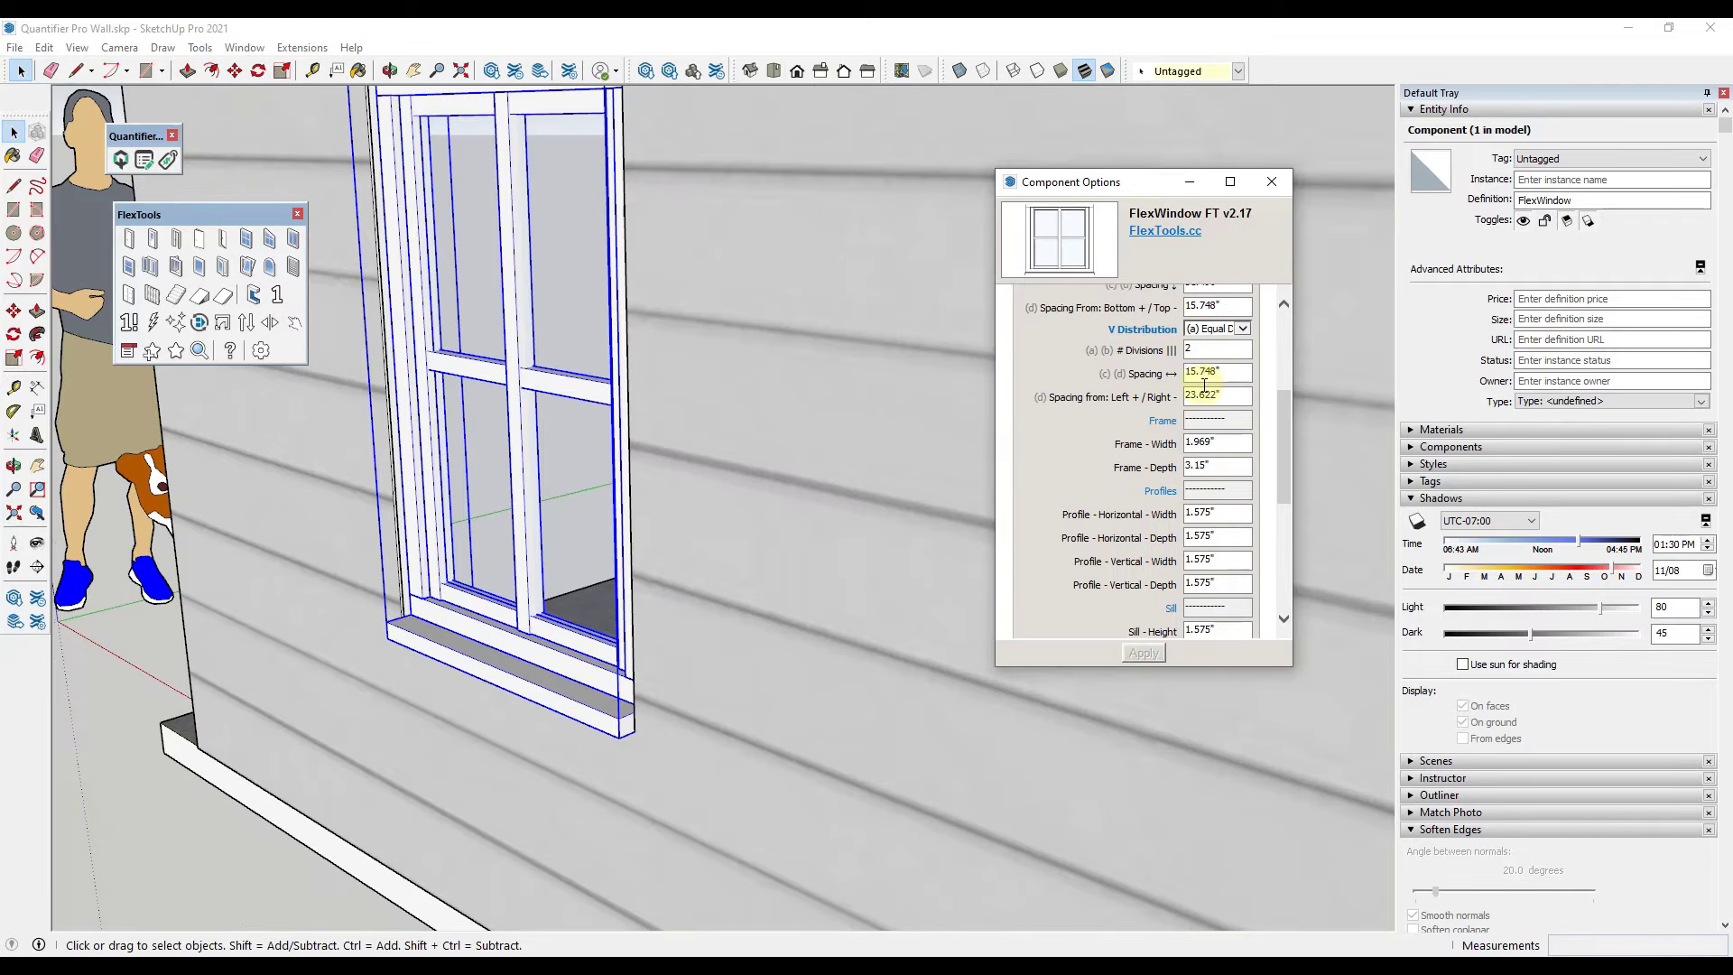
scroll(1203, 387, down, 1)
scroll(929, 503, down, 5)
middle_drag(929, 503, 1173, 271)
click(1272, 181)
Copy the fitted window to the upper corner of the other wall's opening and rotate the copy into that opening.
key(q)
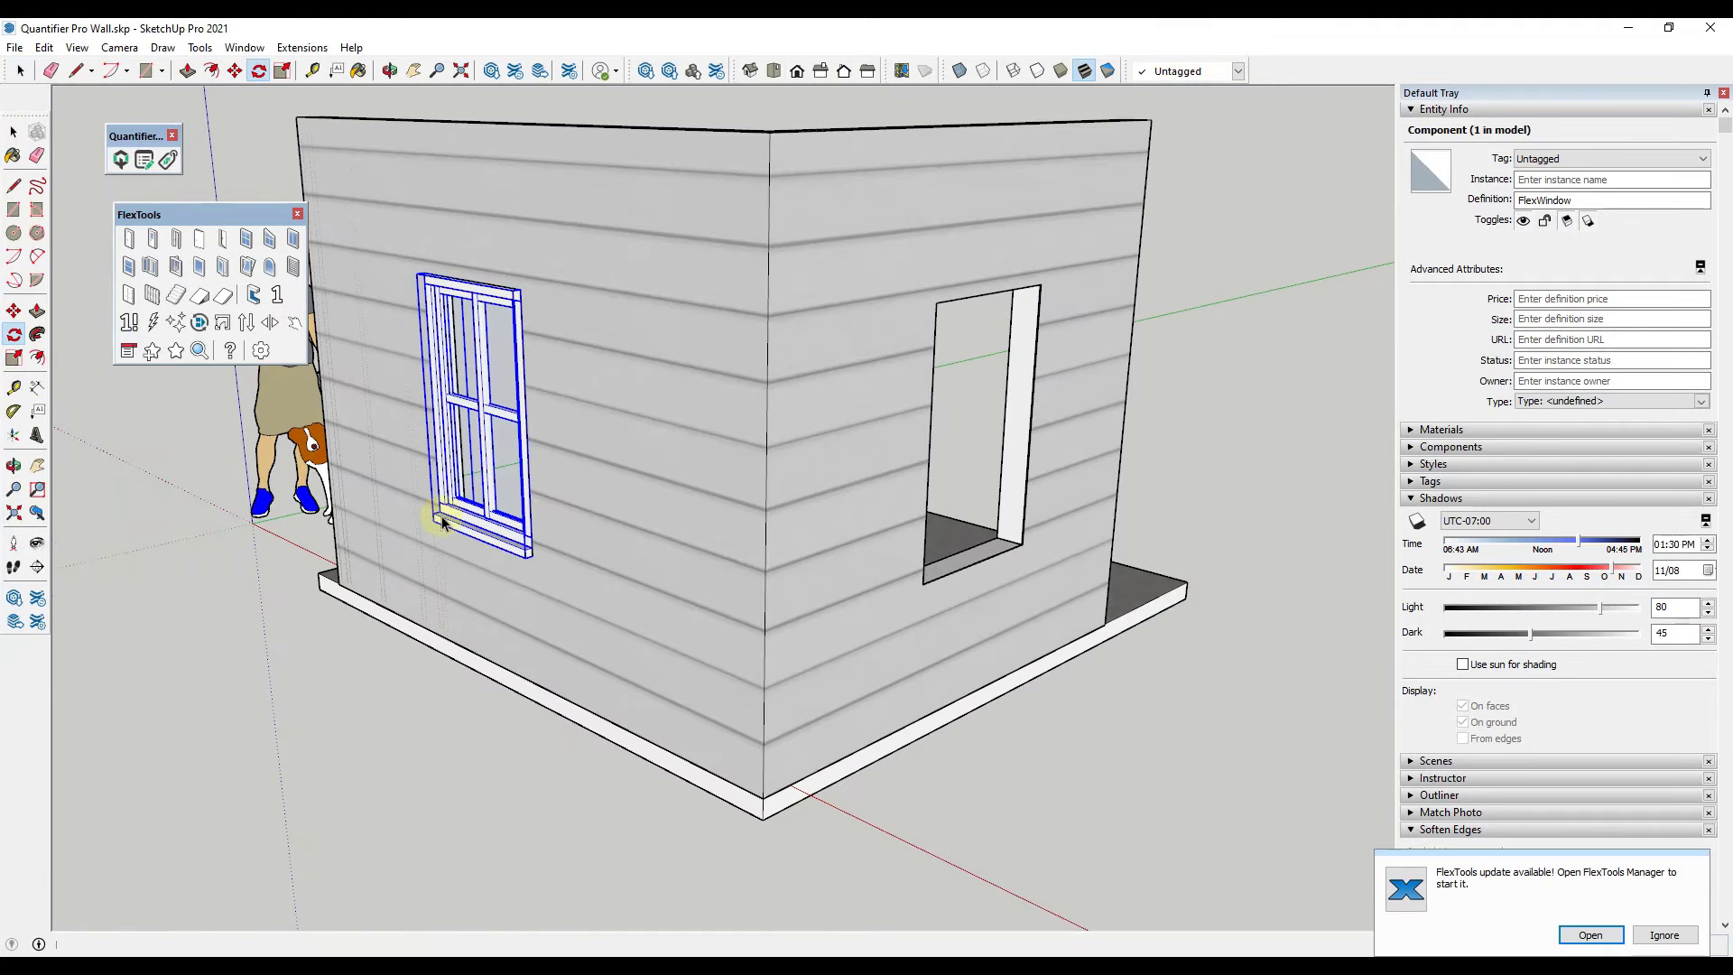
key(space)
key(m)
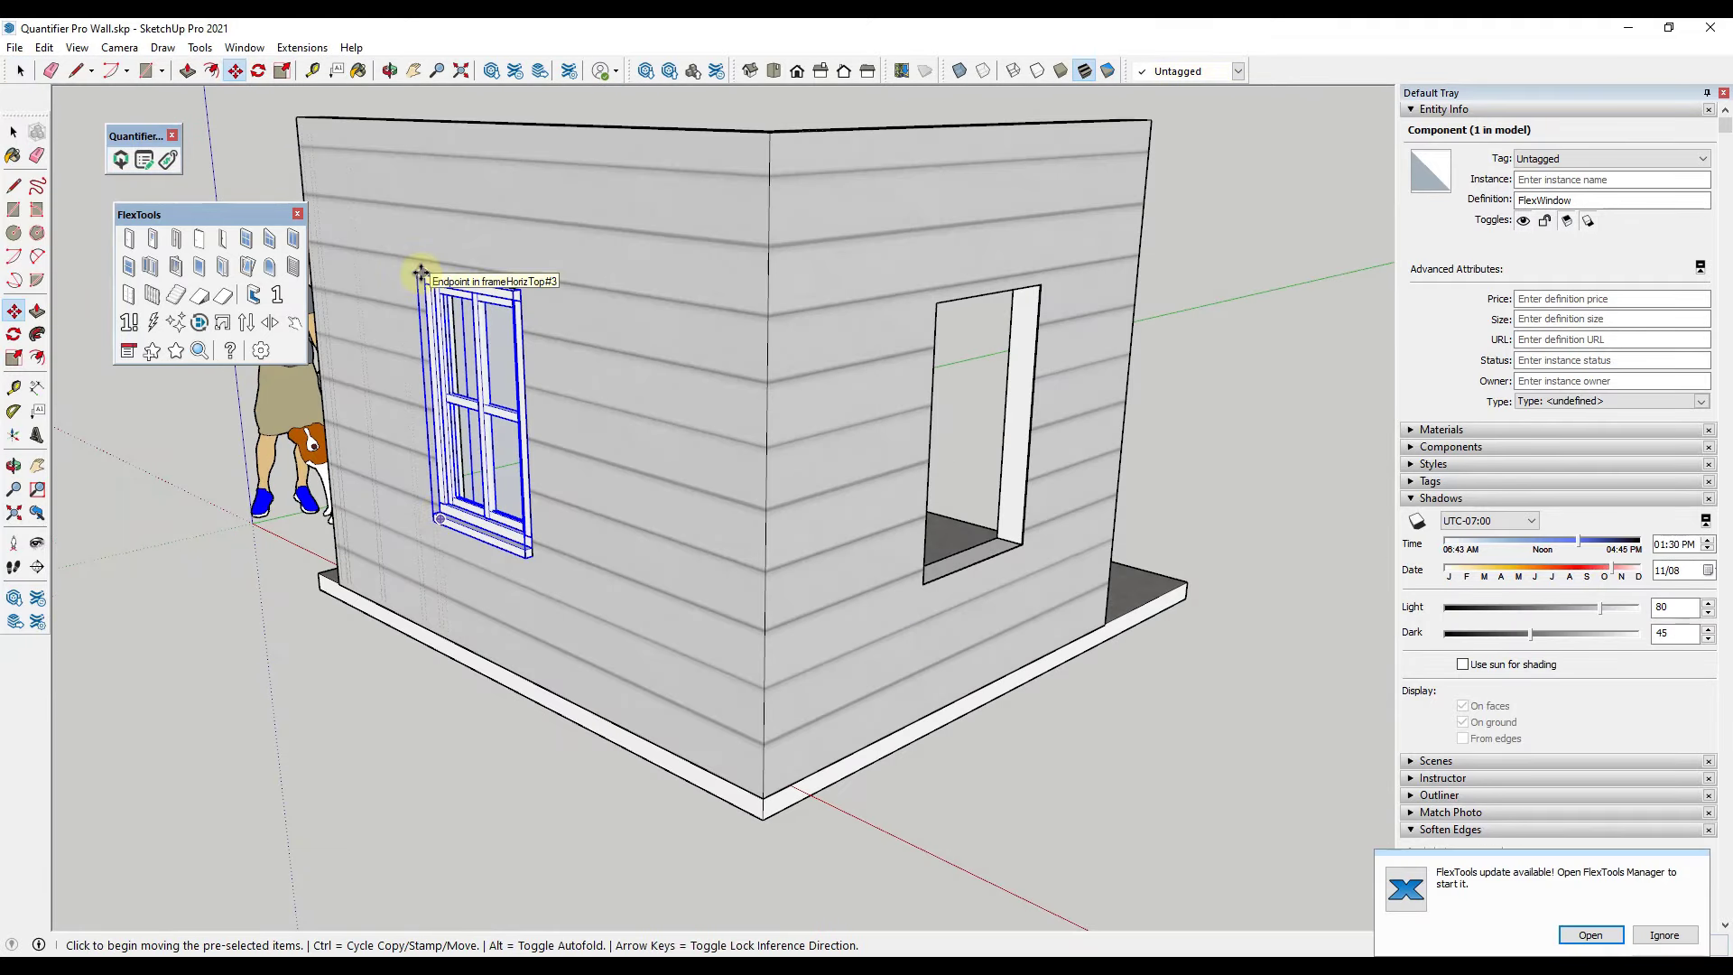
key(ctrl)
click(421, 273)
click(940, 301)
scroll(1016, 348, up, 3)
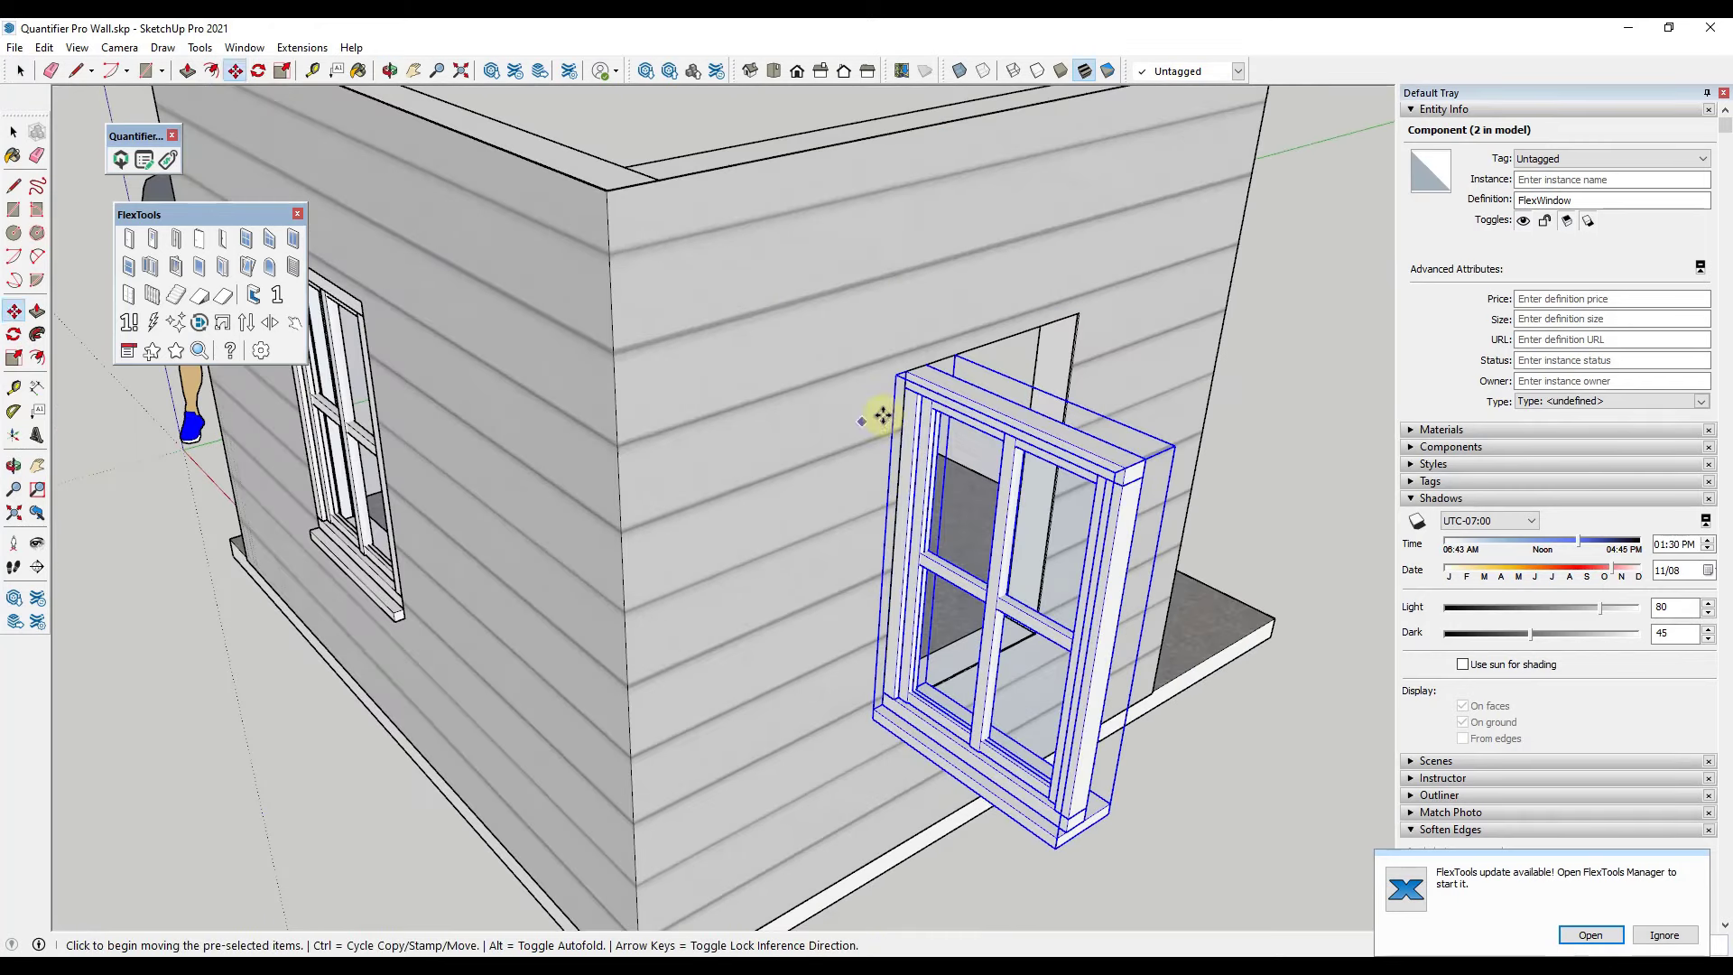
key(q)
scroll(1055, 384, down, 5)
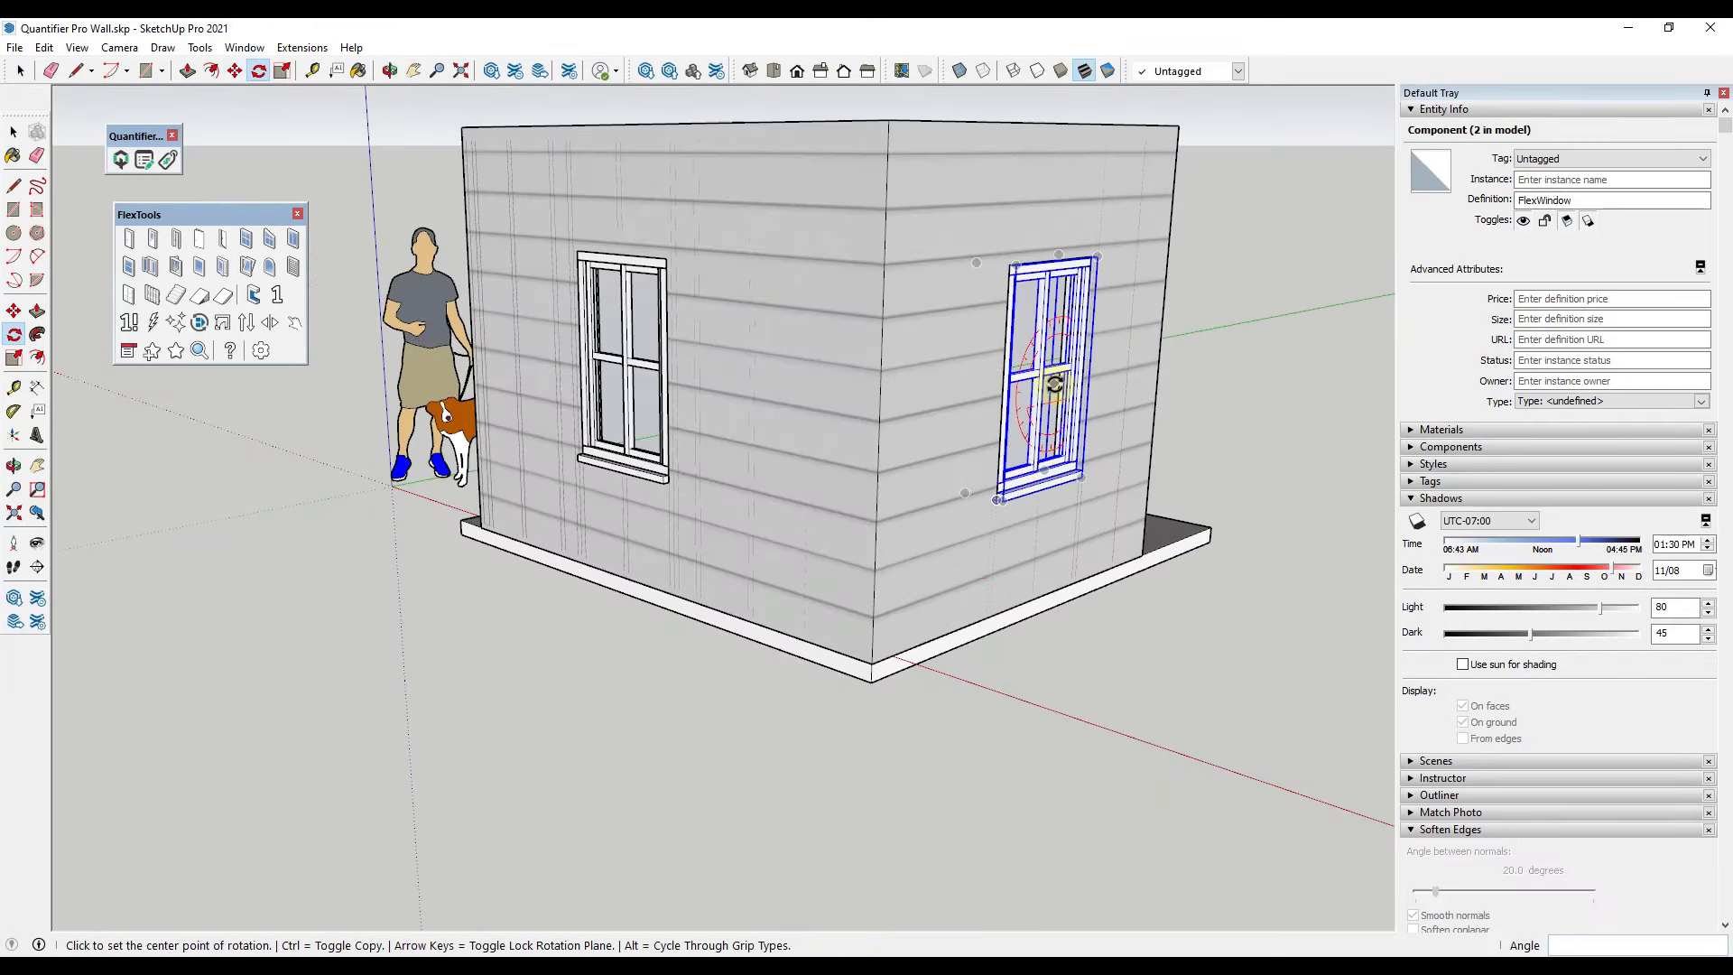
Group the two window components together and rename the group Windows in the Outliner.
key(space)
shift+click(638, 340)
right_click(638, 342)
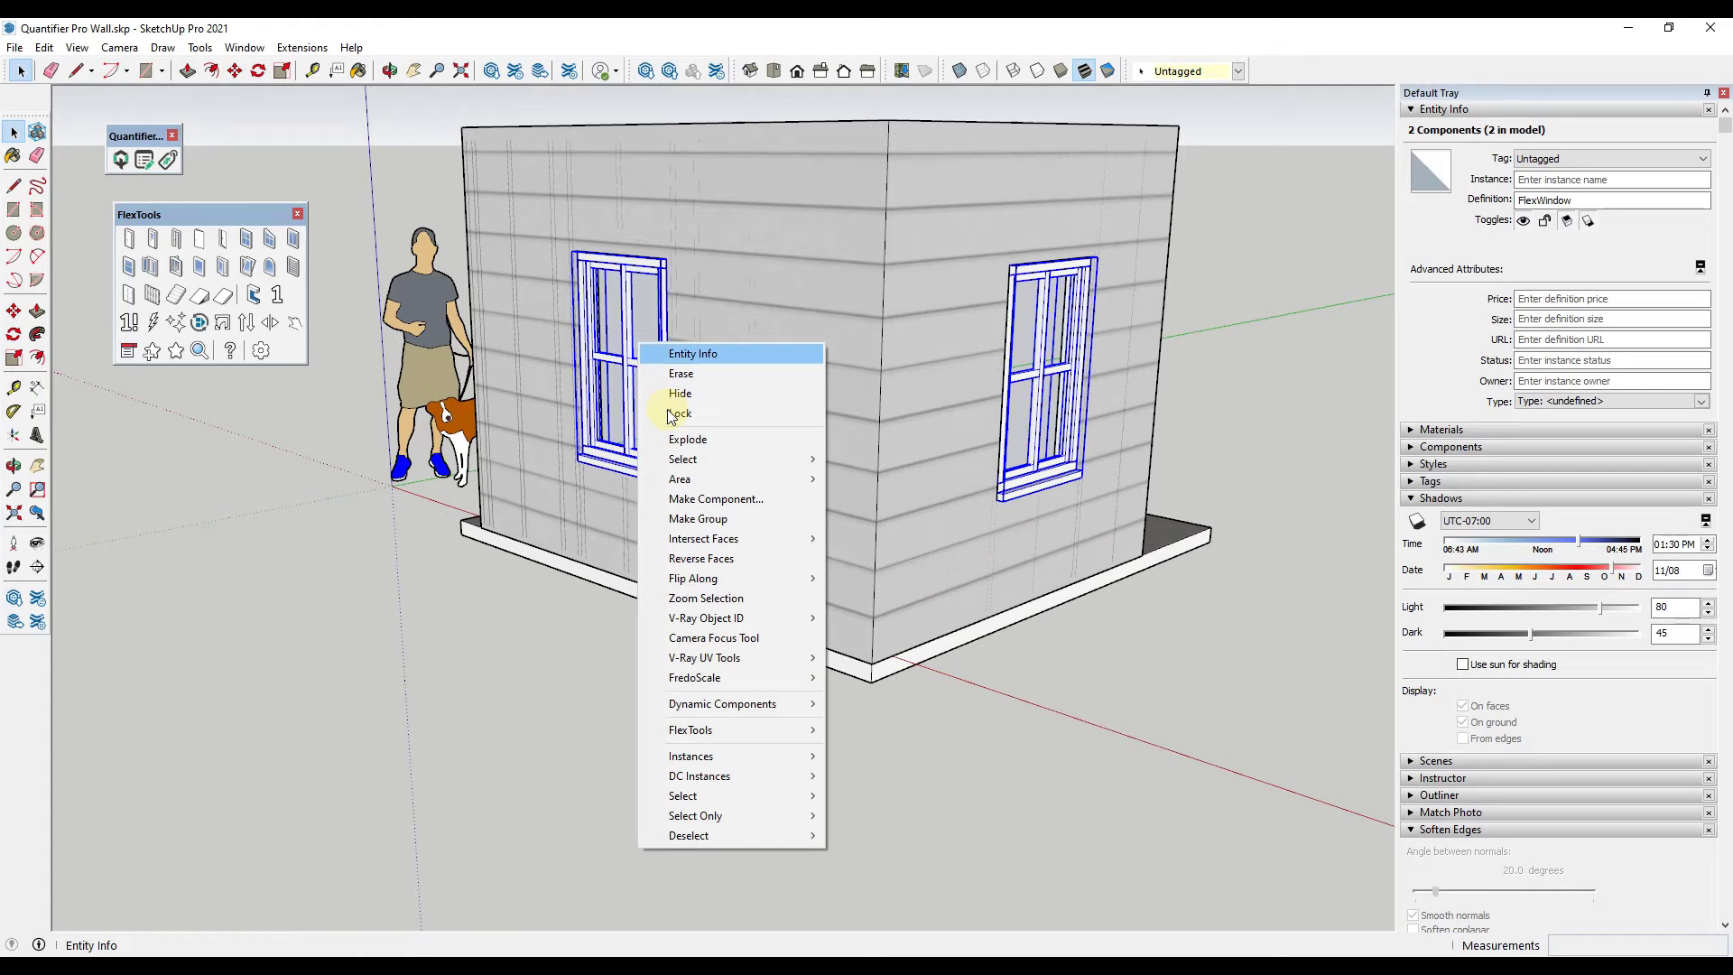
click(695, 519)
click(1535, 652)
right_click(1501, 672)
click(1503, 666)
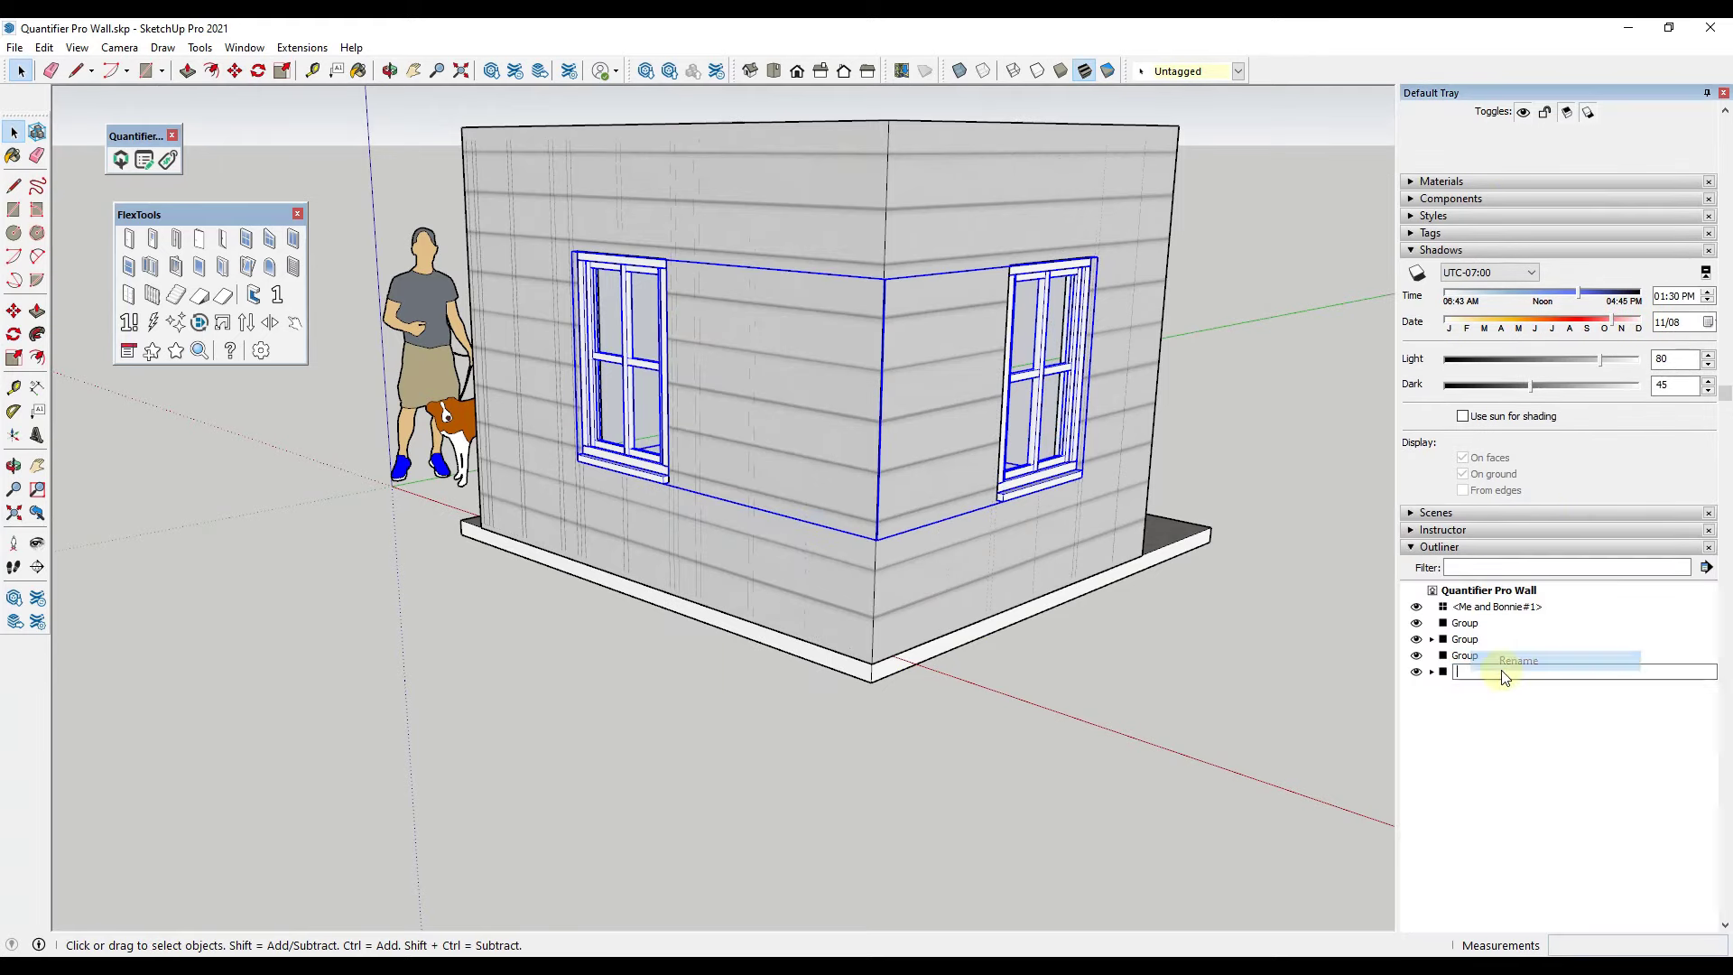
text(Windows)
key(Return)
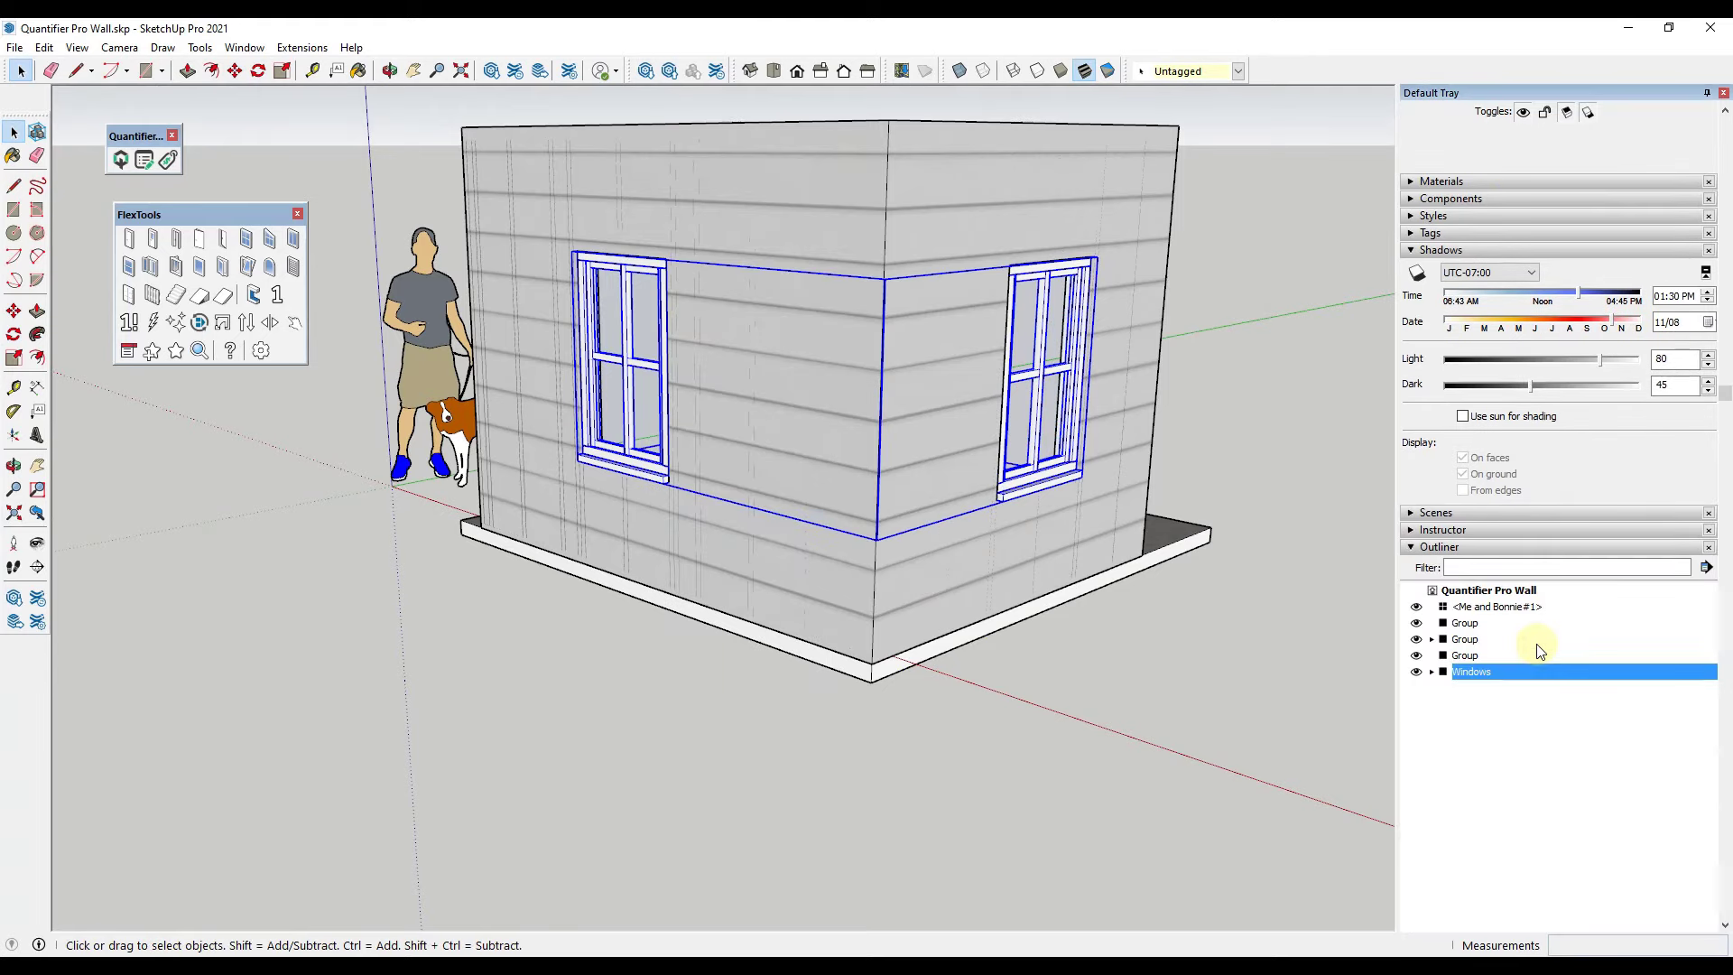
Open the Object Cost Data for one FlexWindow component inside the Windows group.
click(140, 165)
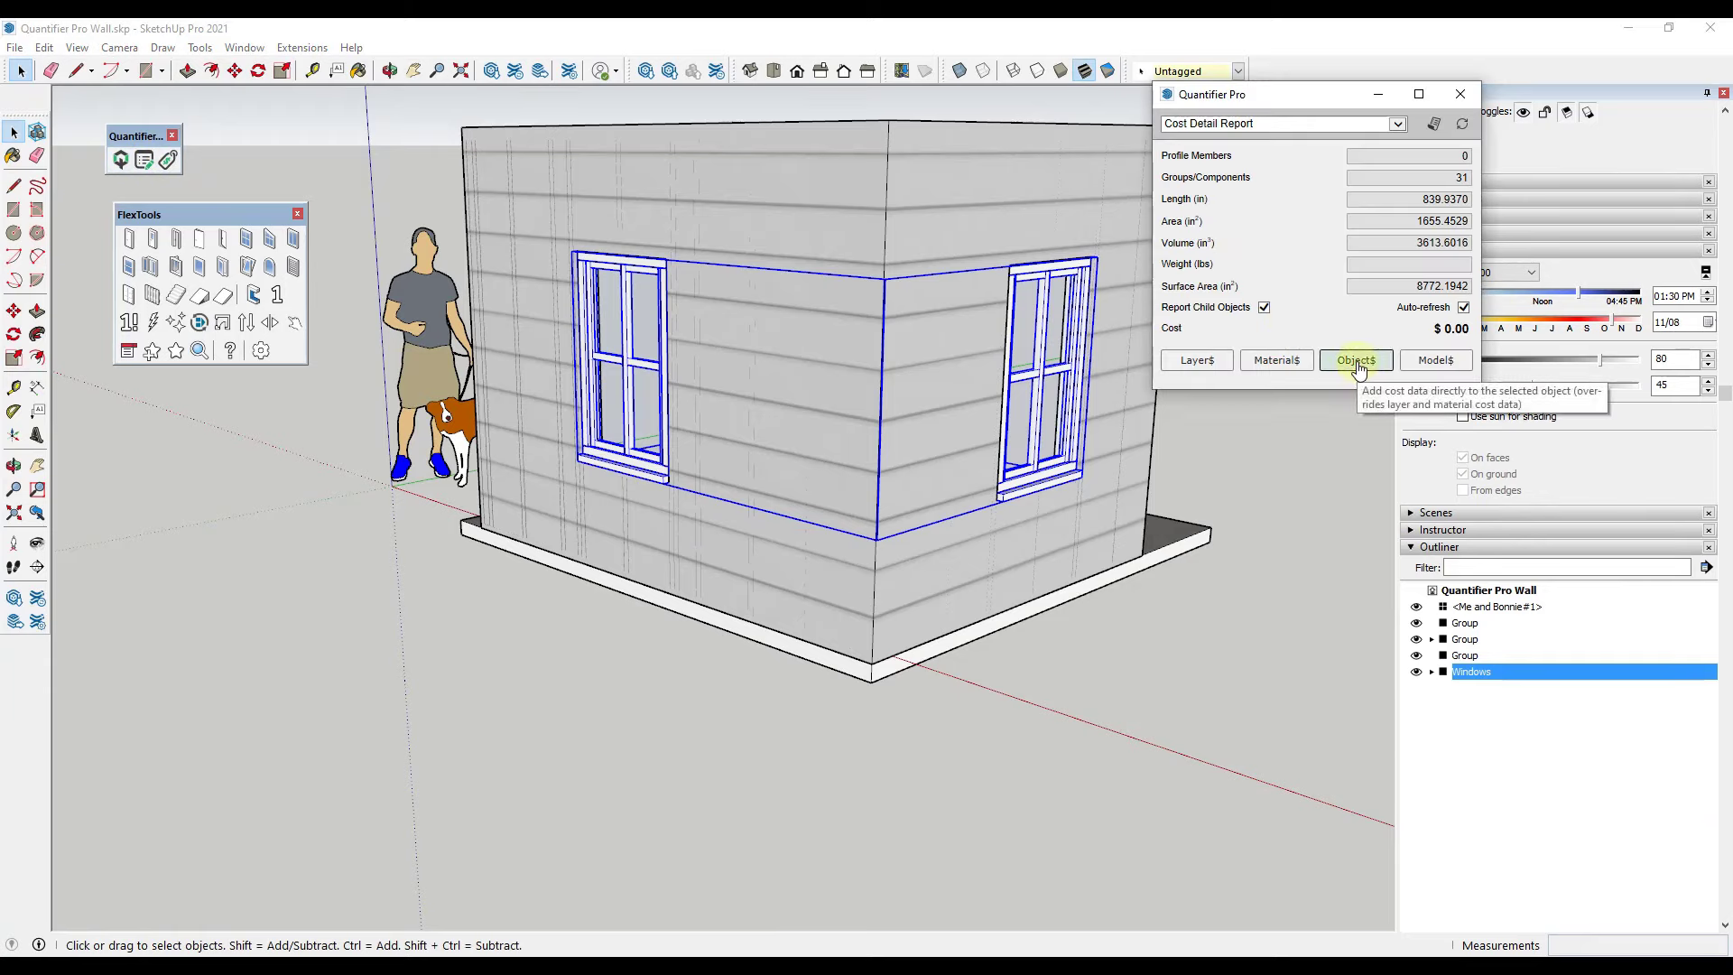
click(1357, 361)
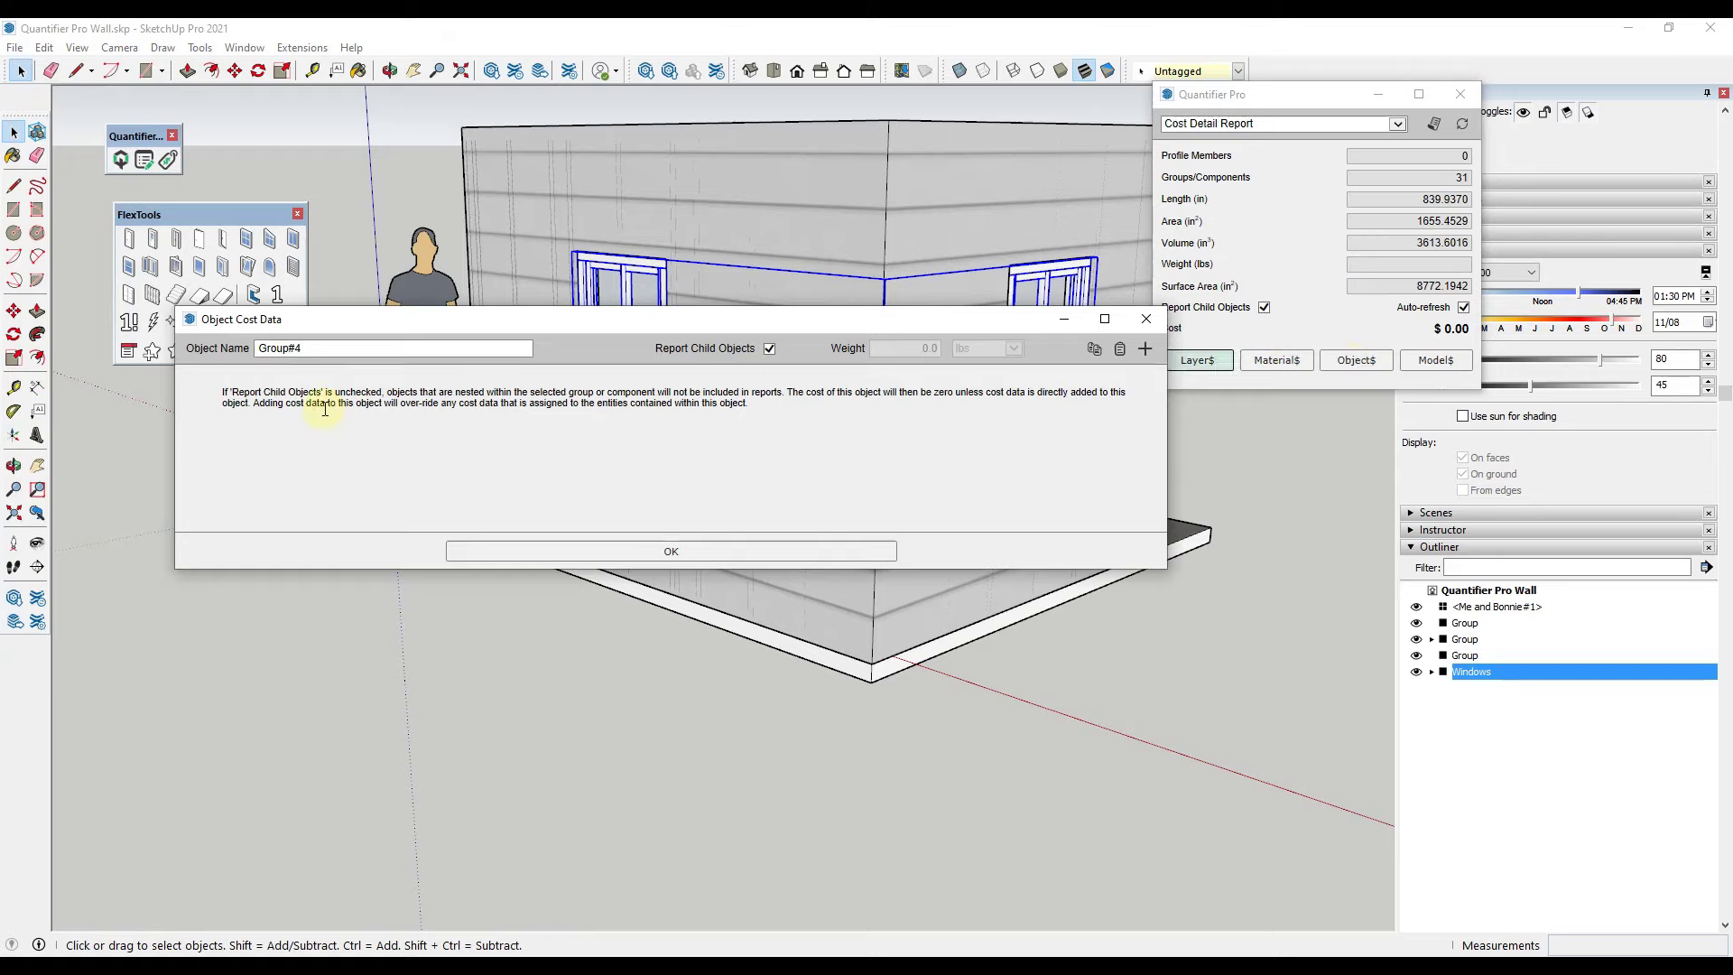
double_click(1470, 671)
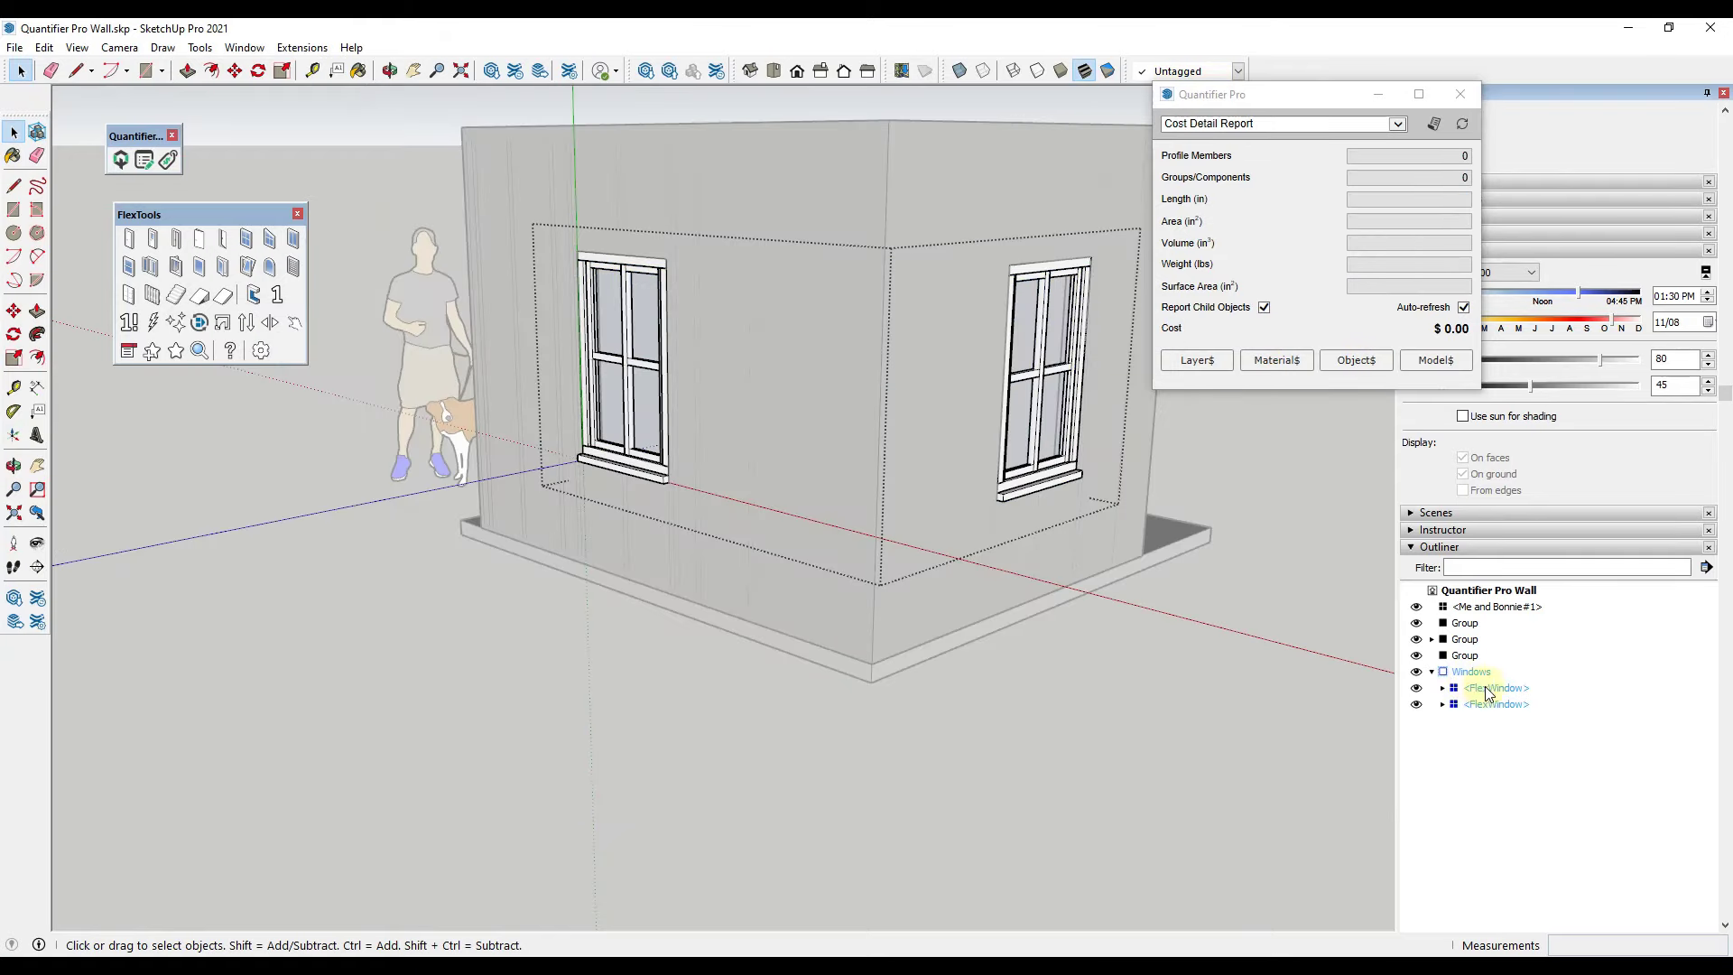
click(1491, 688)
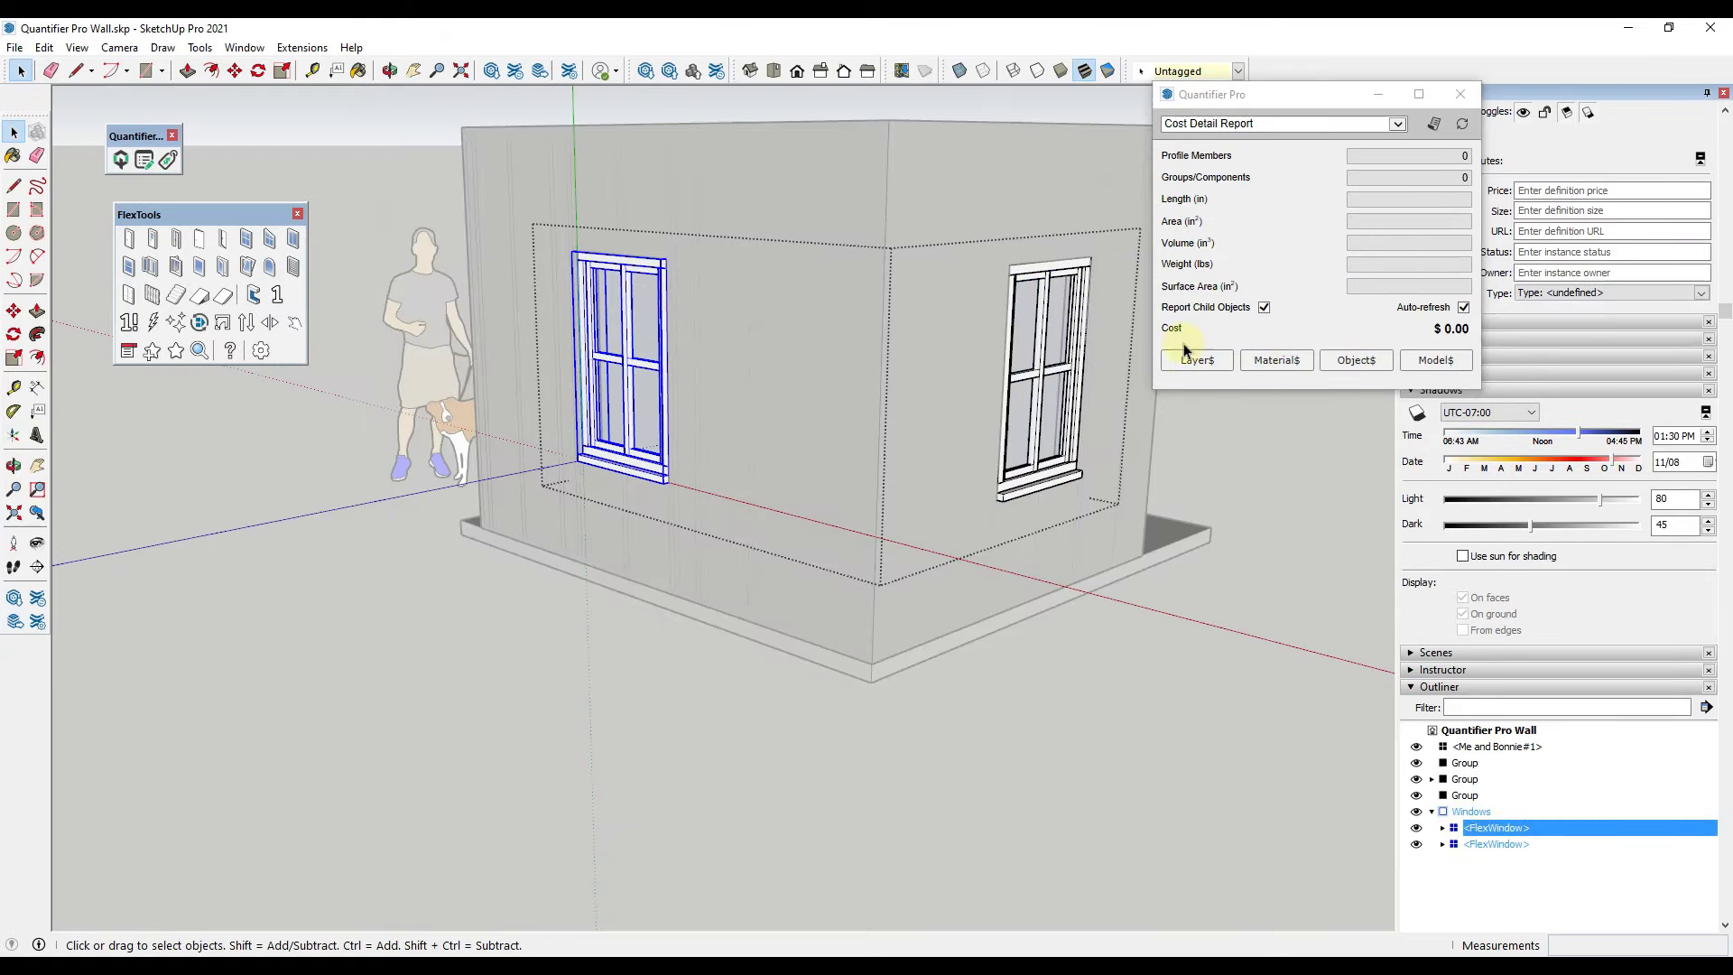
click(1356, 360)
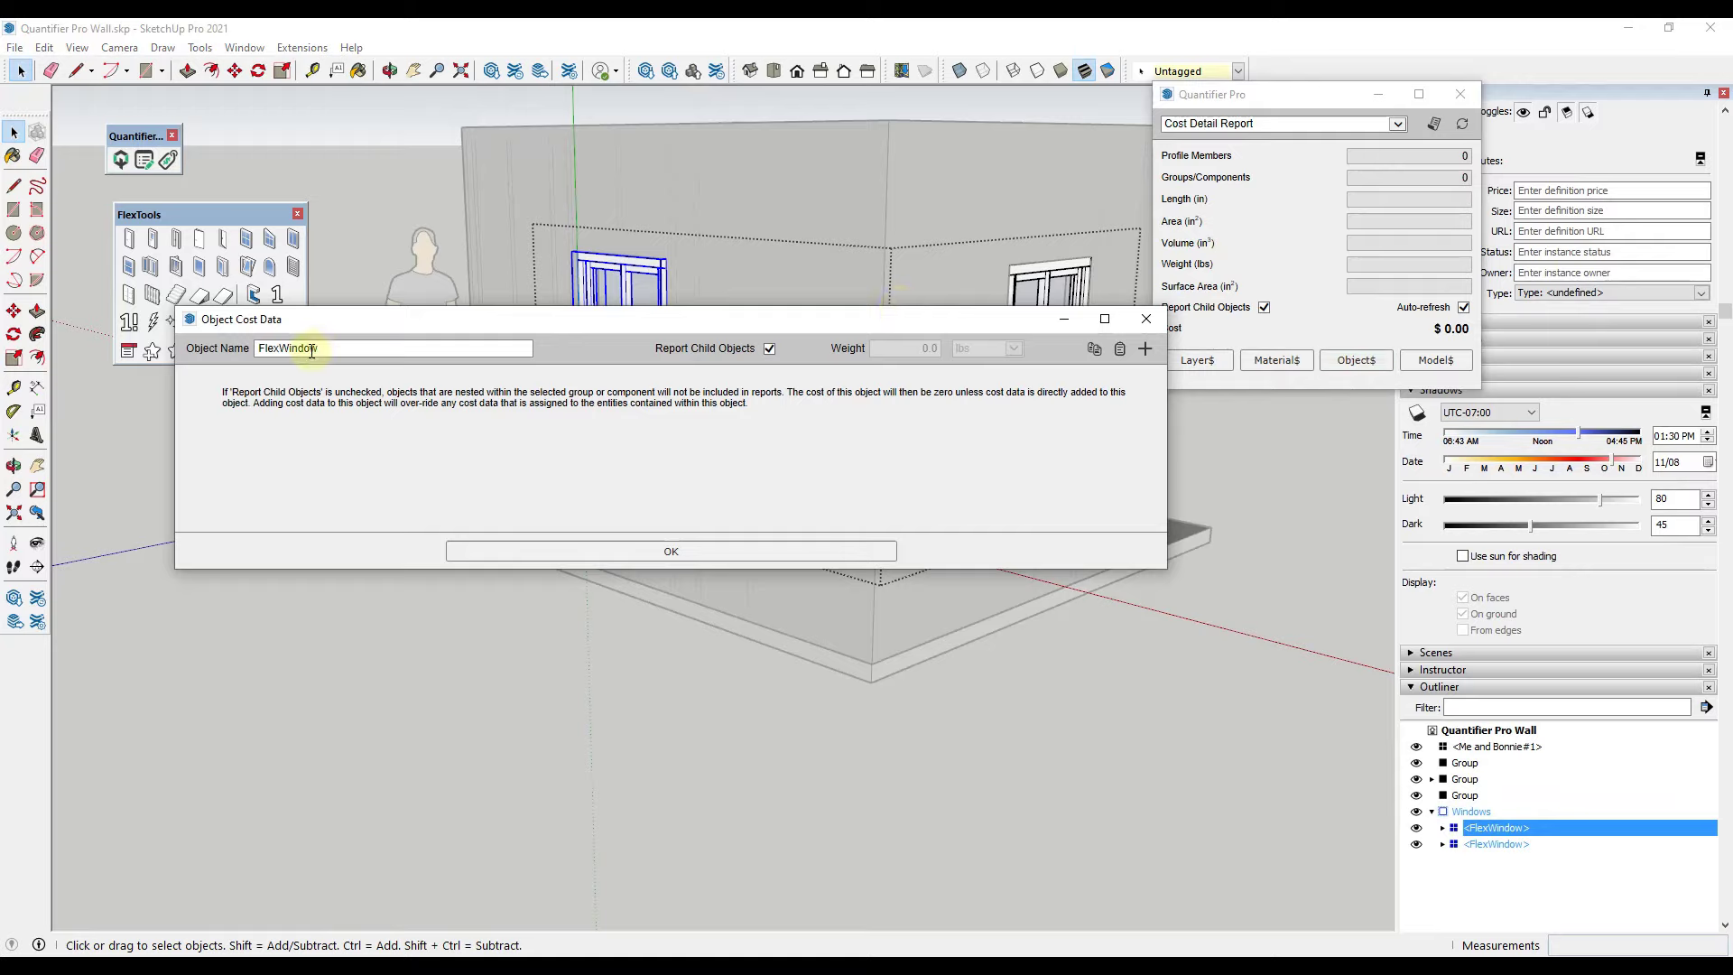
Add an object cost line described as FlexWindow Turnkey, with a unit cost of 525 per EA and 8.25% tax.
click(1145, 348)
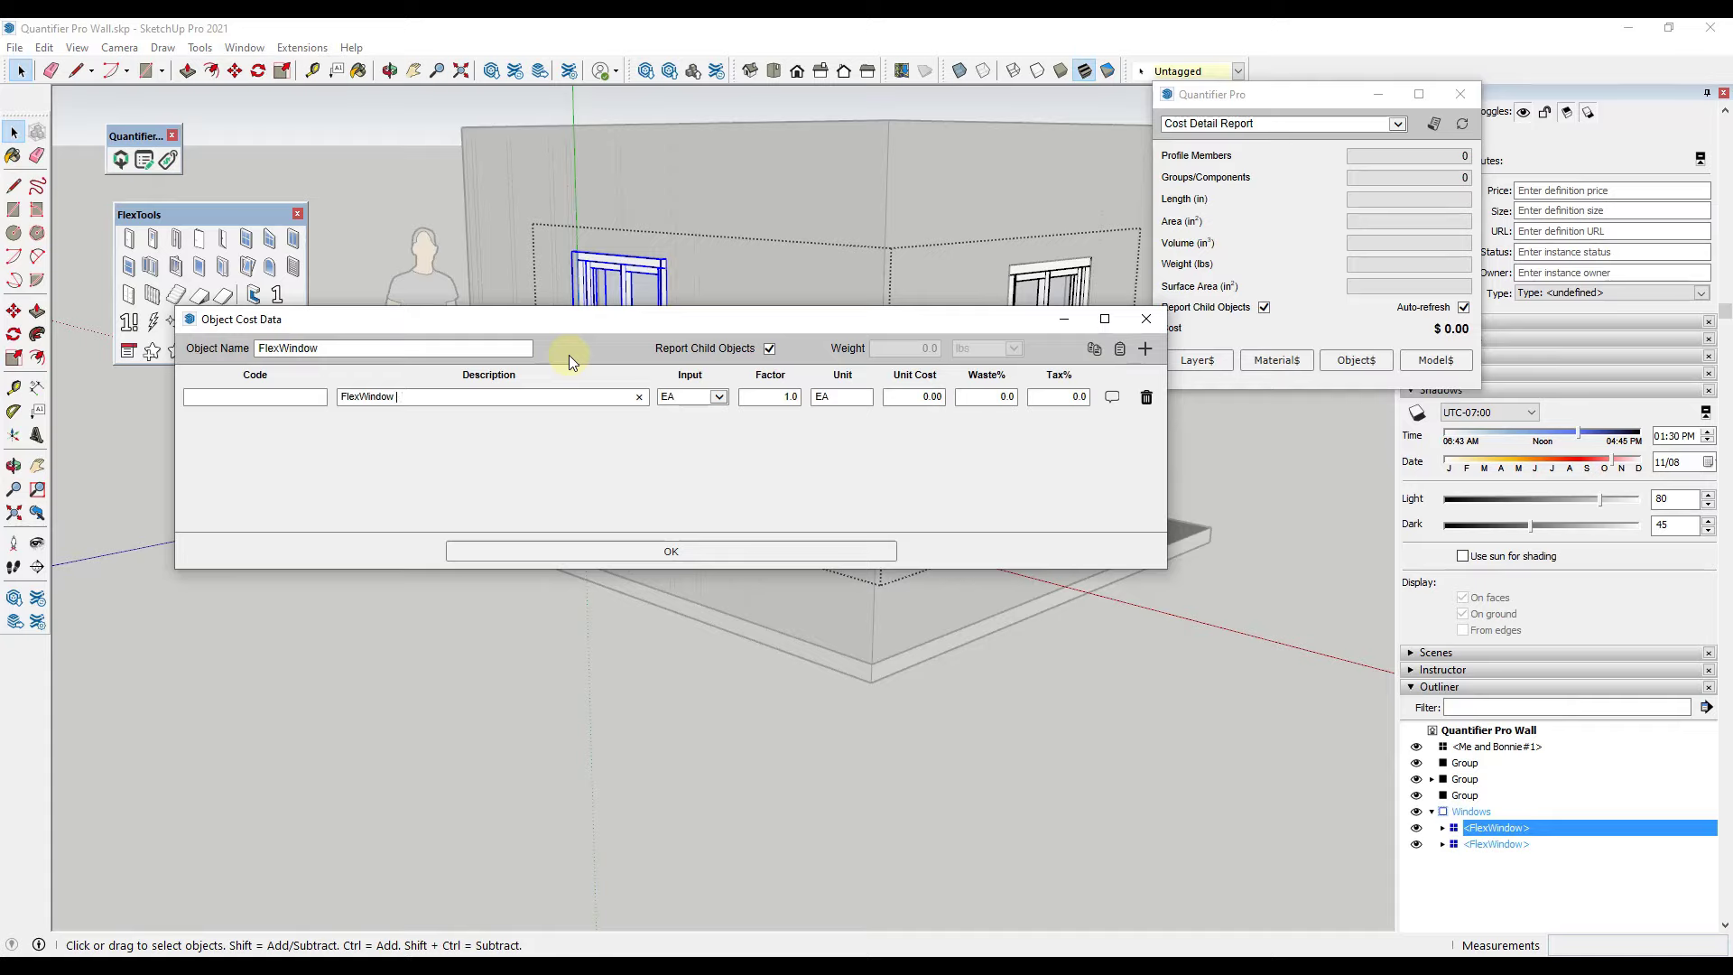
text(Turnkey)
key(Tab)
key(Tab)
key(Tab)
key(Tab)
key(Tab)
text(8.25)
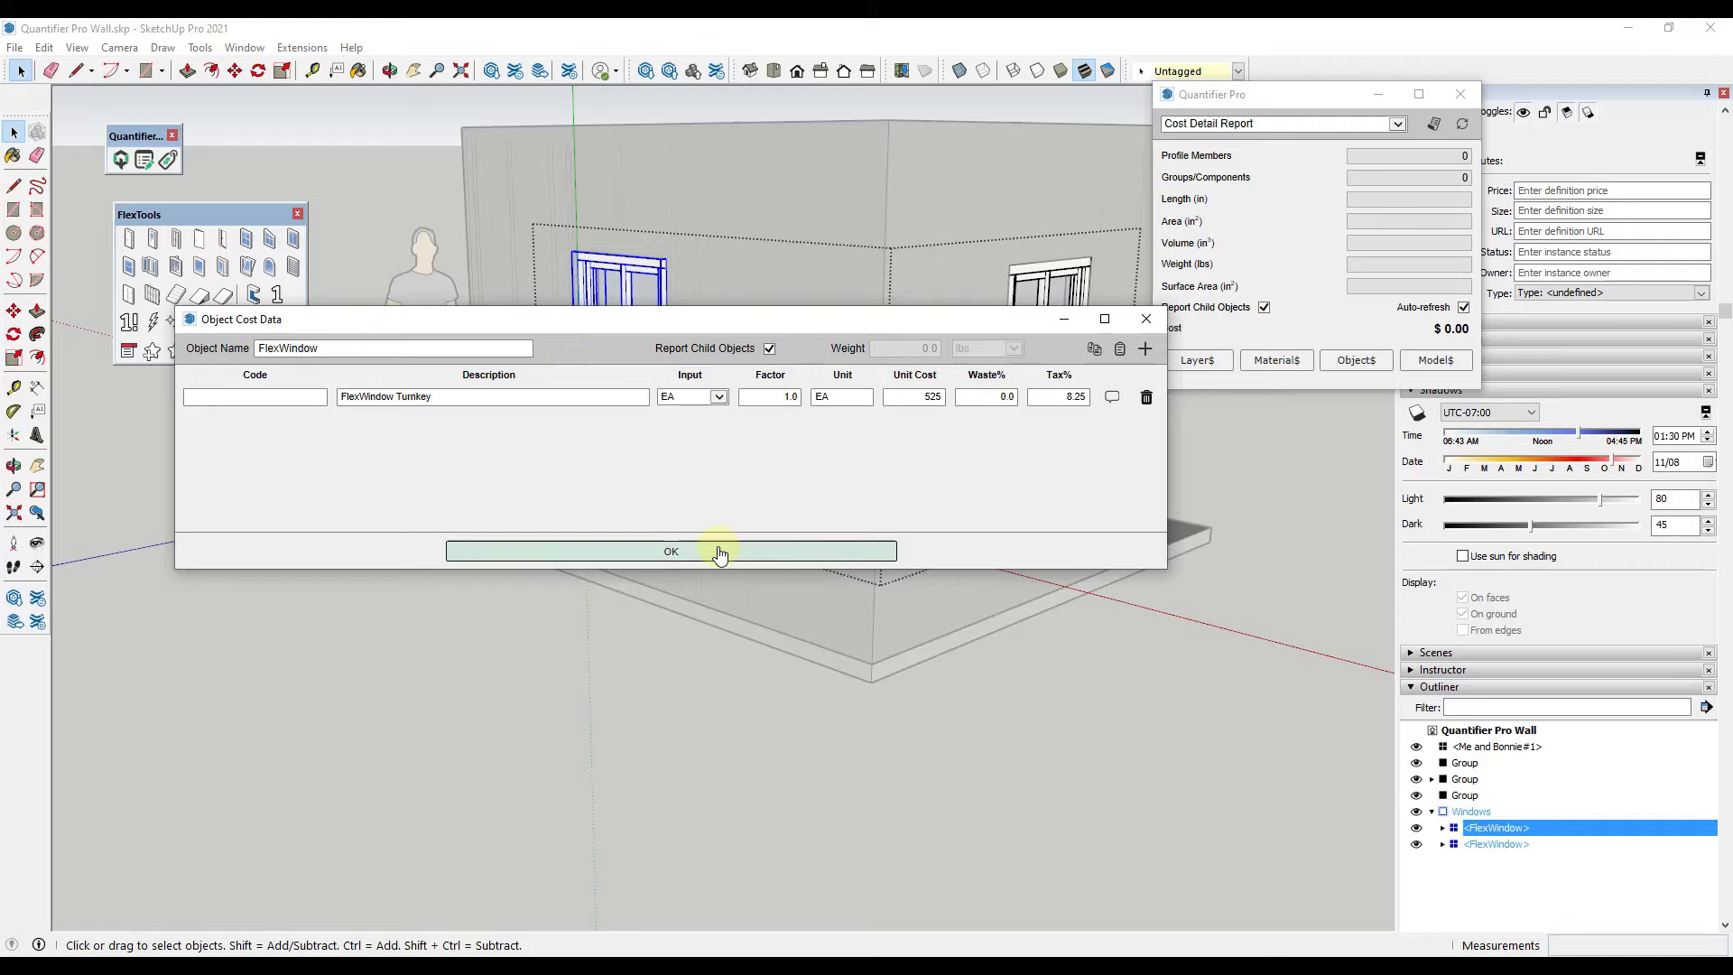
click(679, 552)
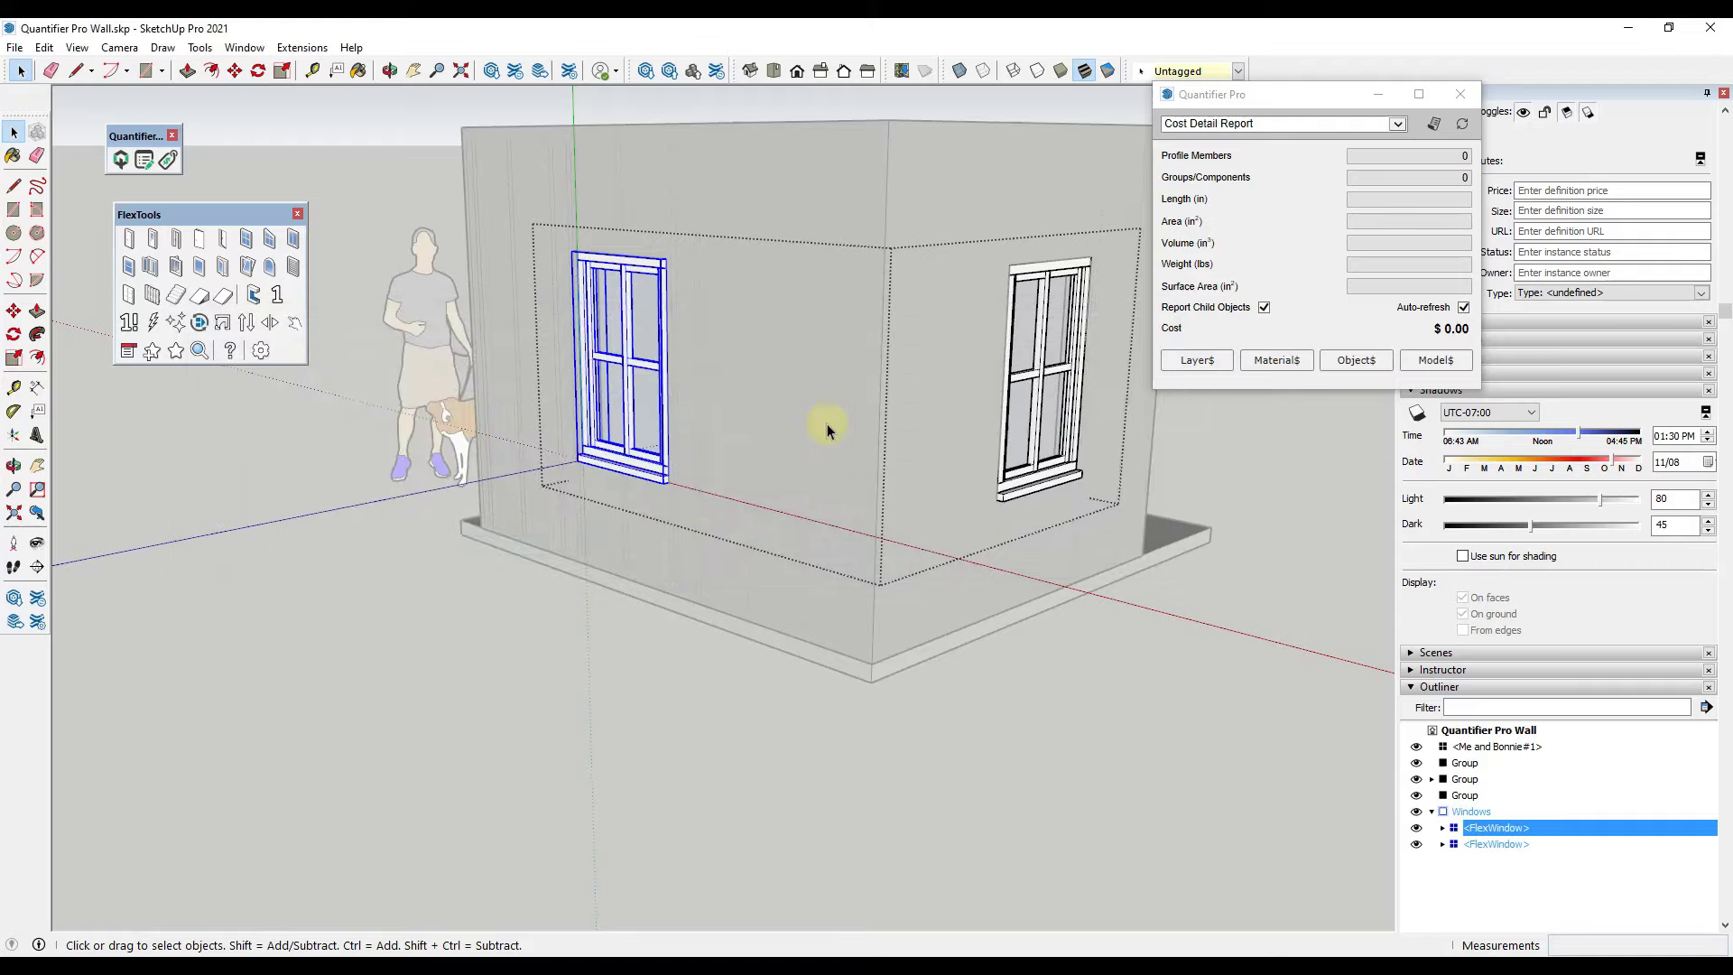
Check the reported cost of each FlexWindow in turn and leave the Windows group.
click(607, 371)
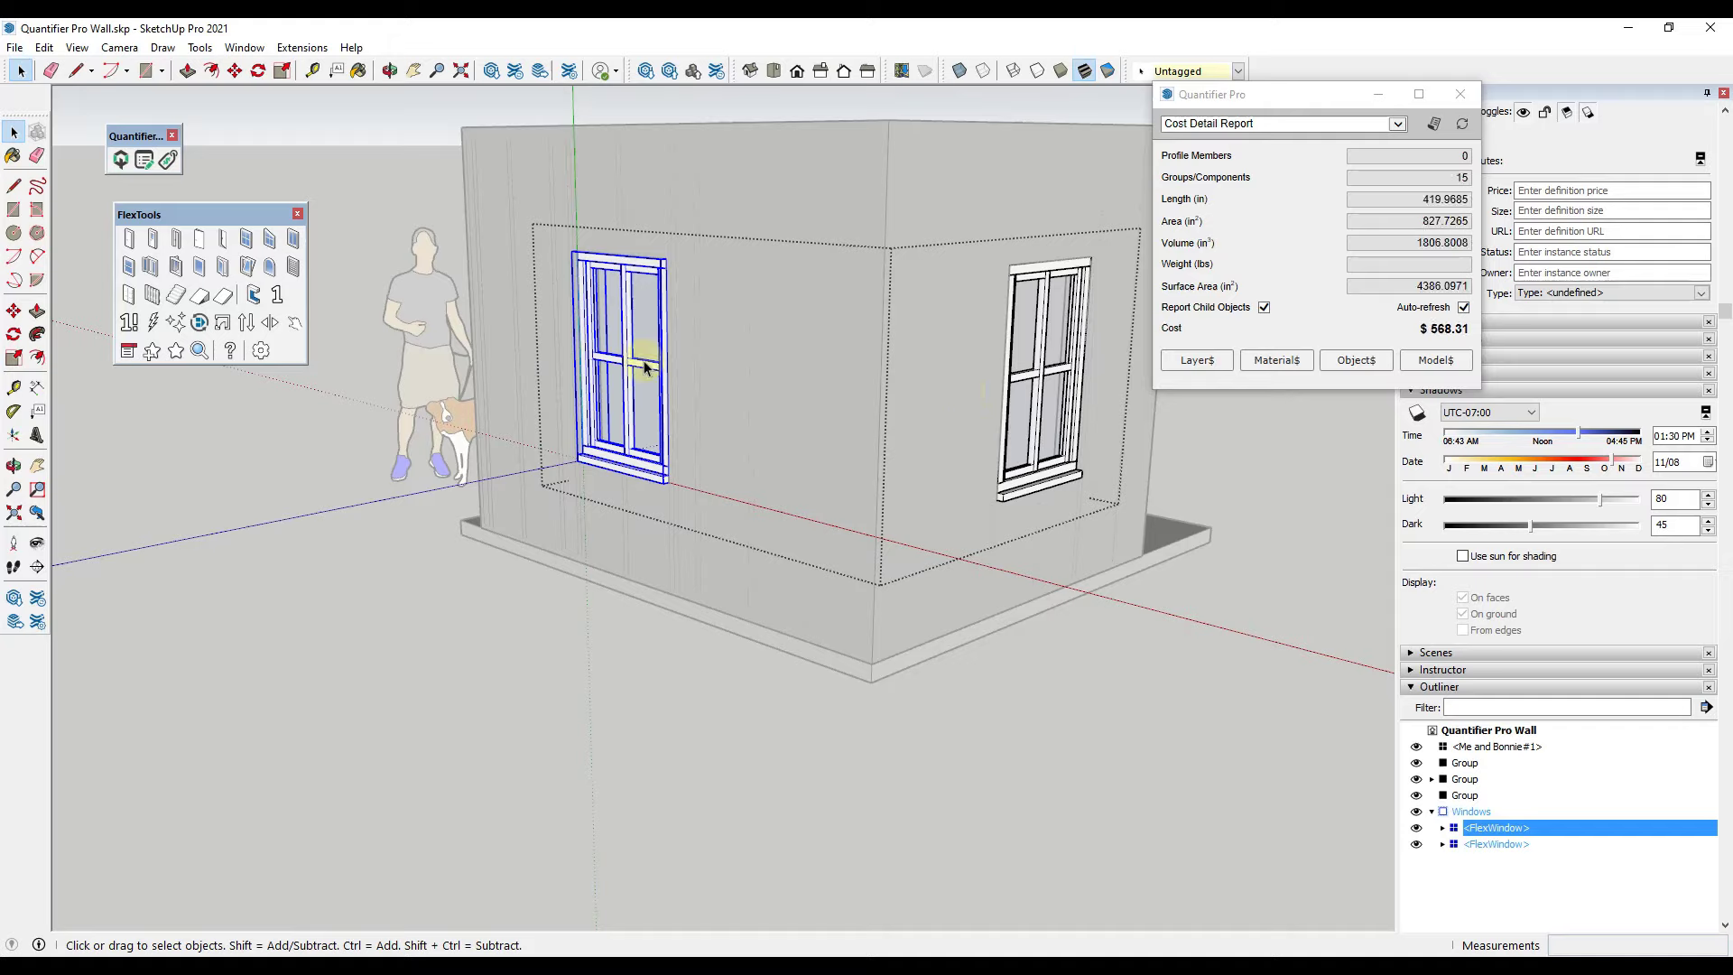
click(1036, 378)
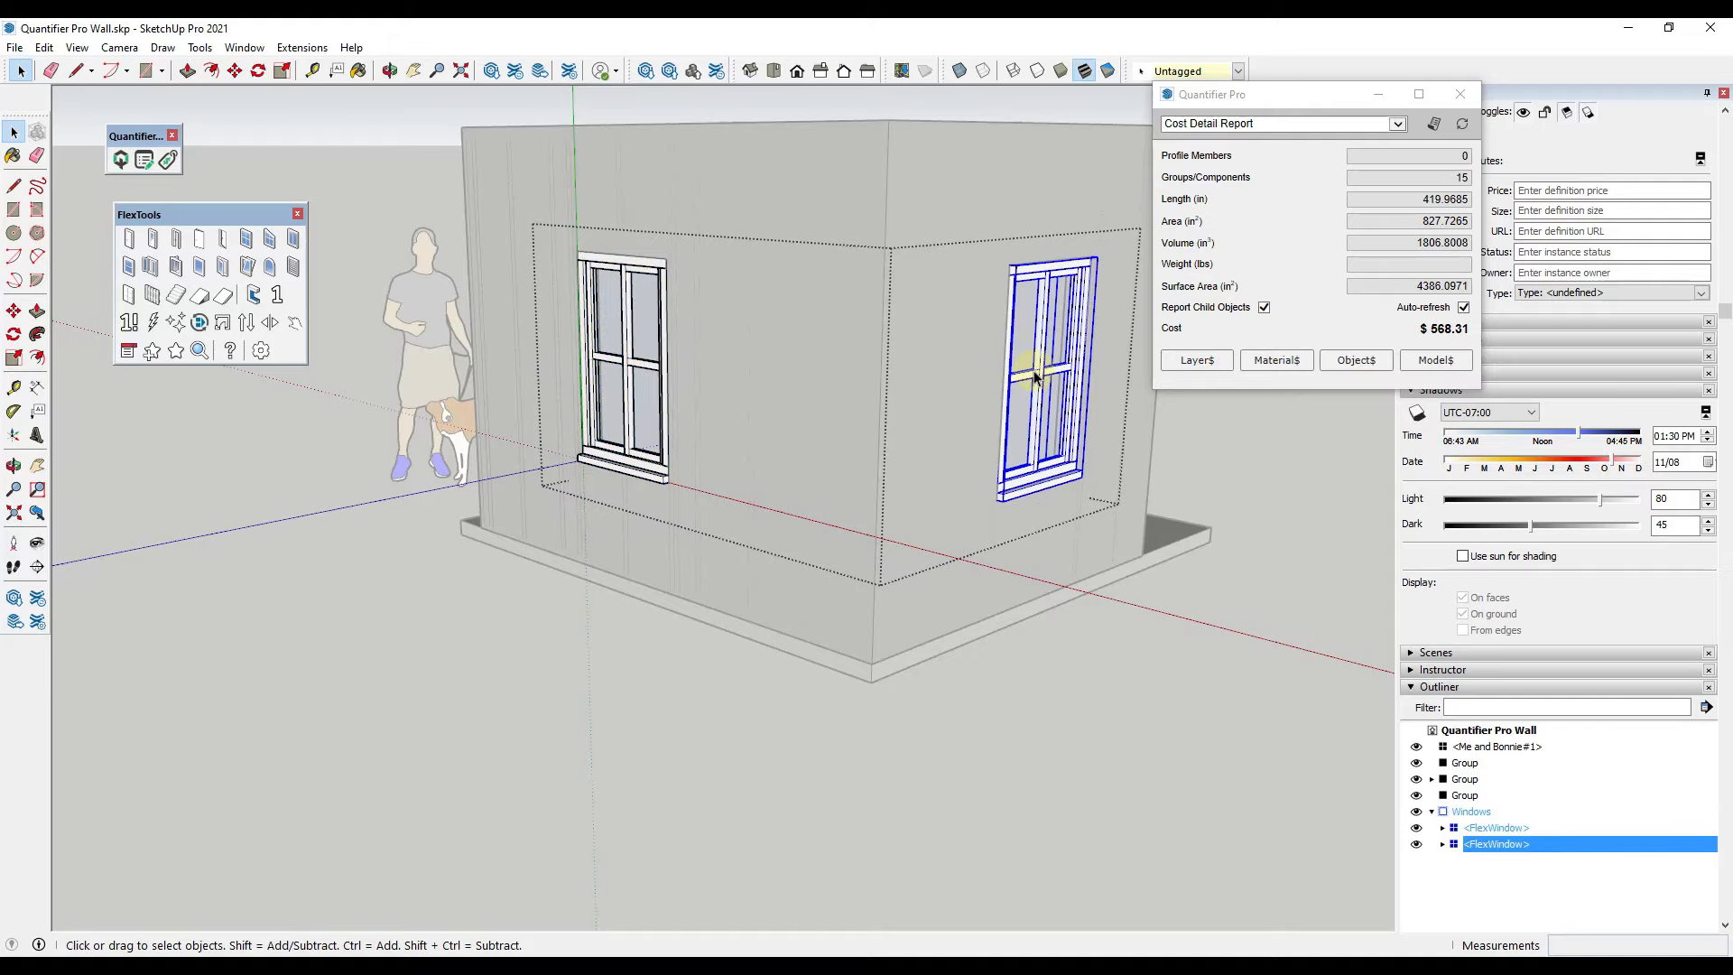
click(611, 374)
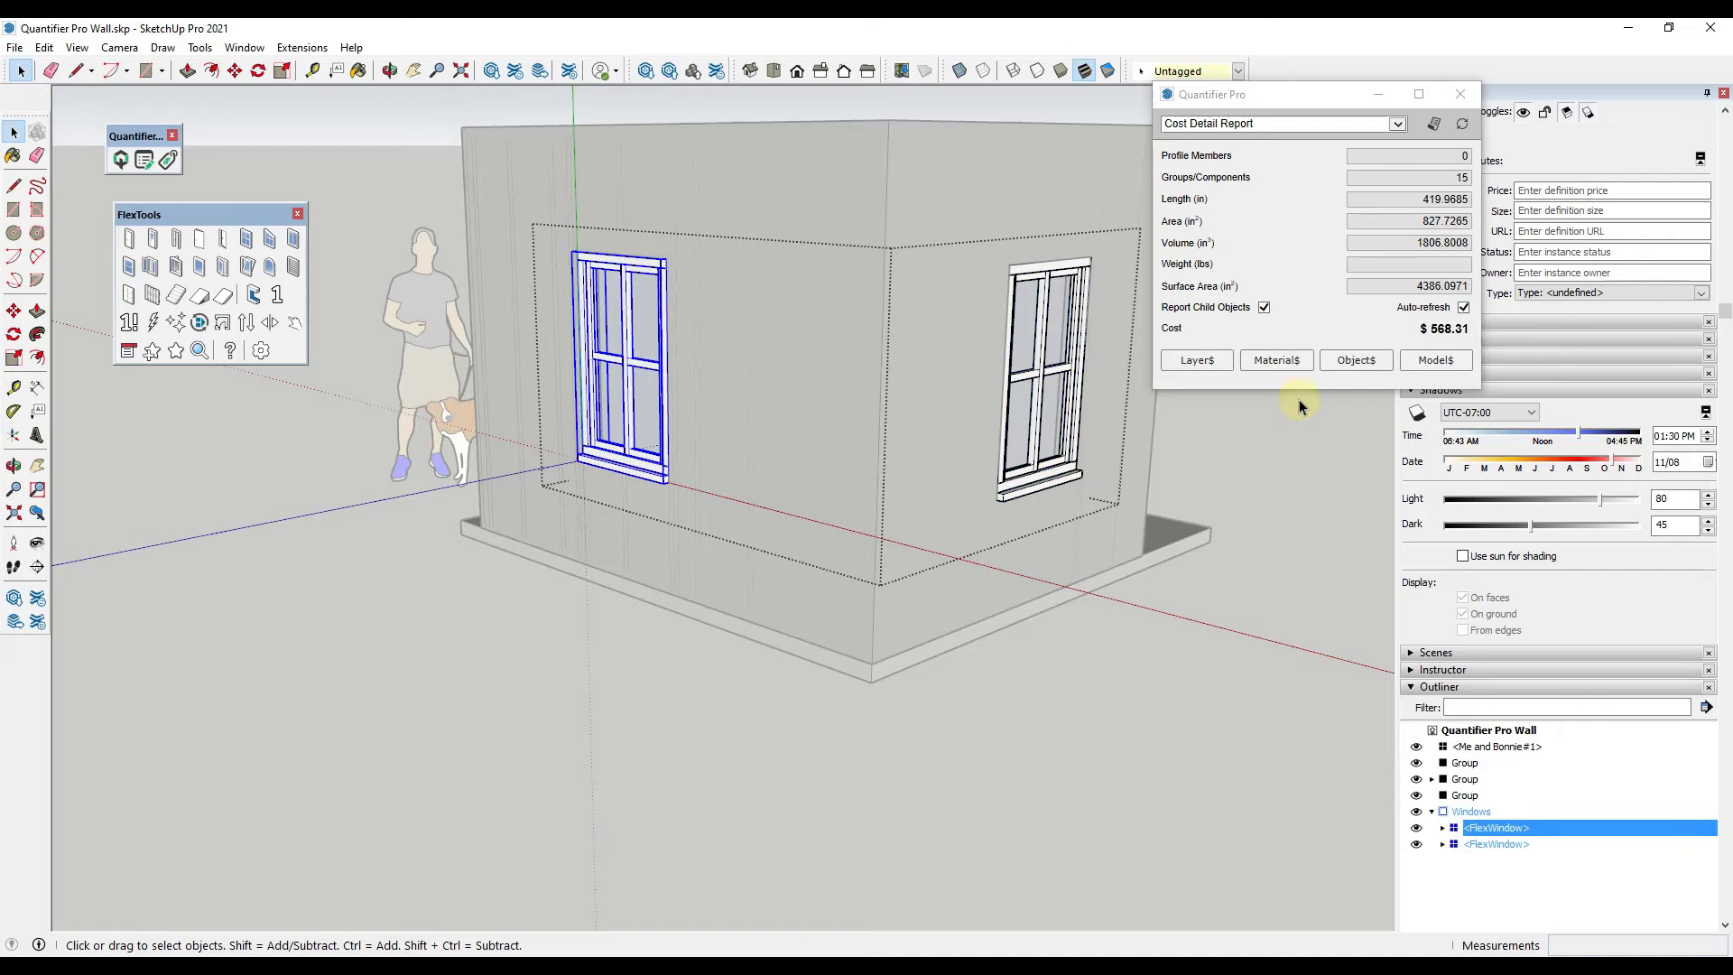
click(1287, 463)
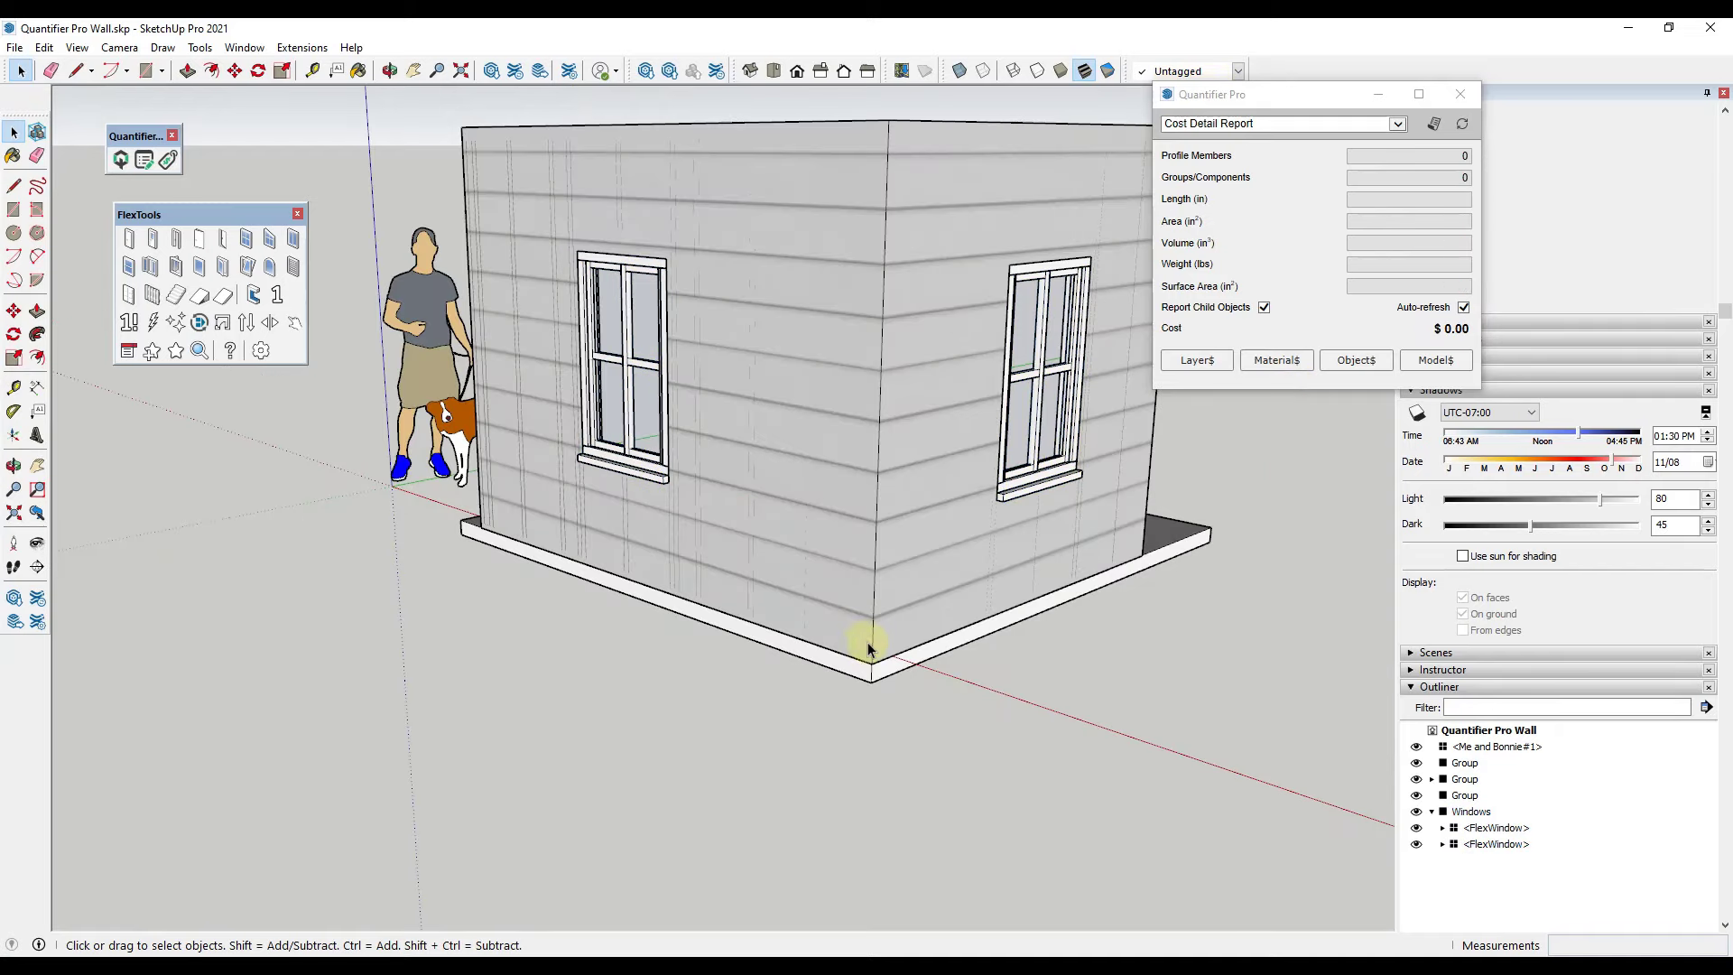
scroll(889, 668, down, 4)
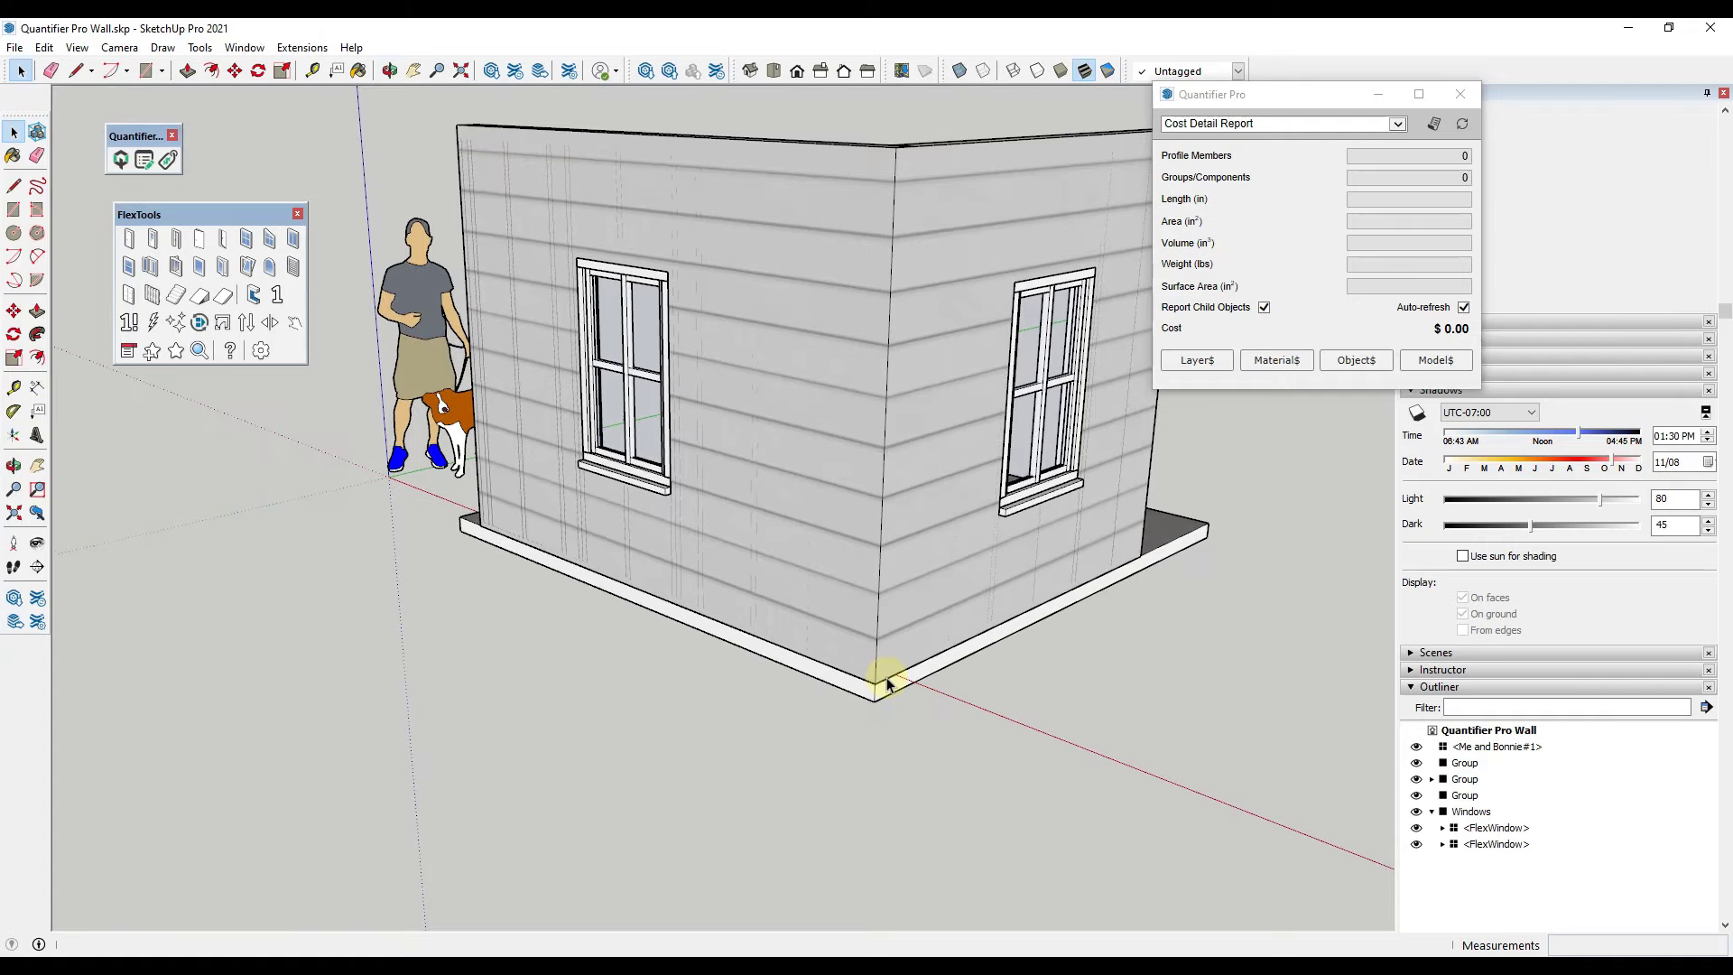
scroll(973, 610, up, 2)
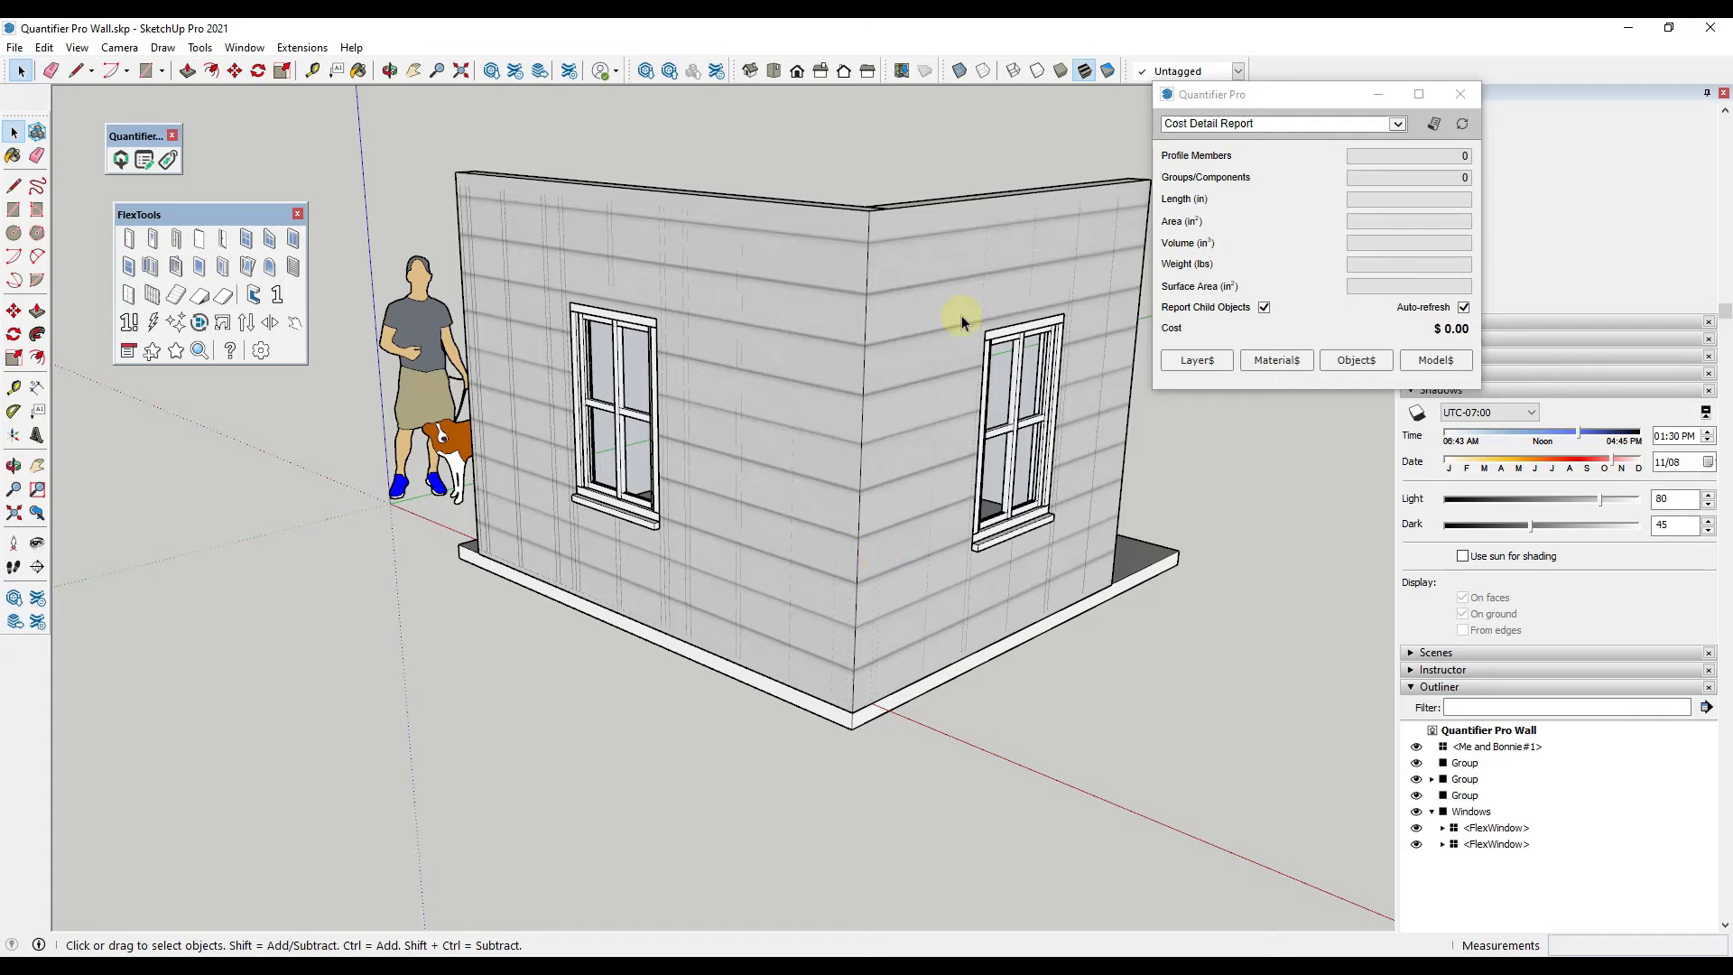
scroll(1128, 388, up, 3)
scroll(998, 380, down, 3)
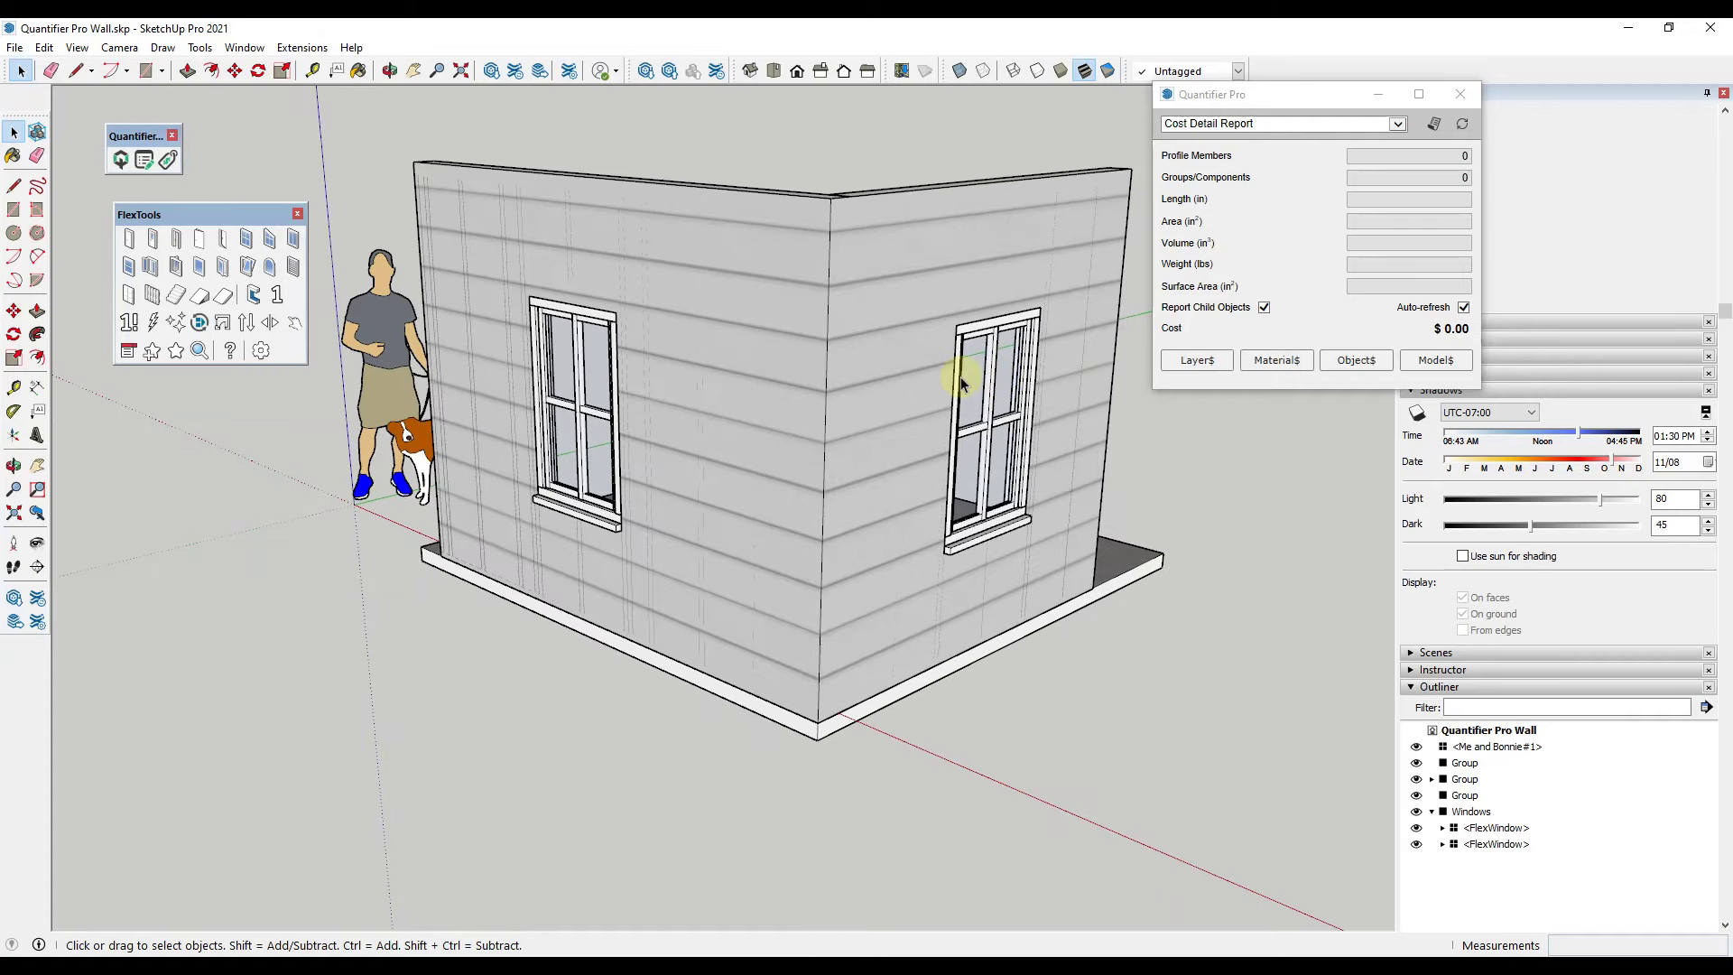
scroll(920, 370, up, 2)
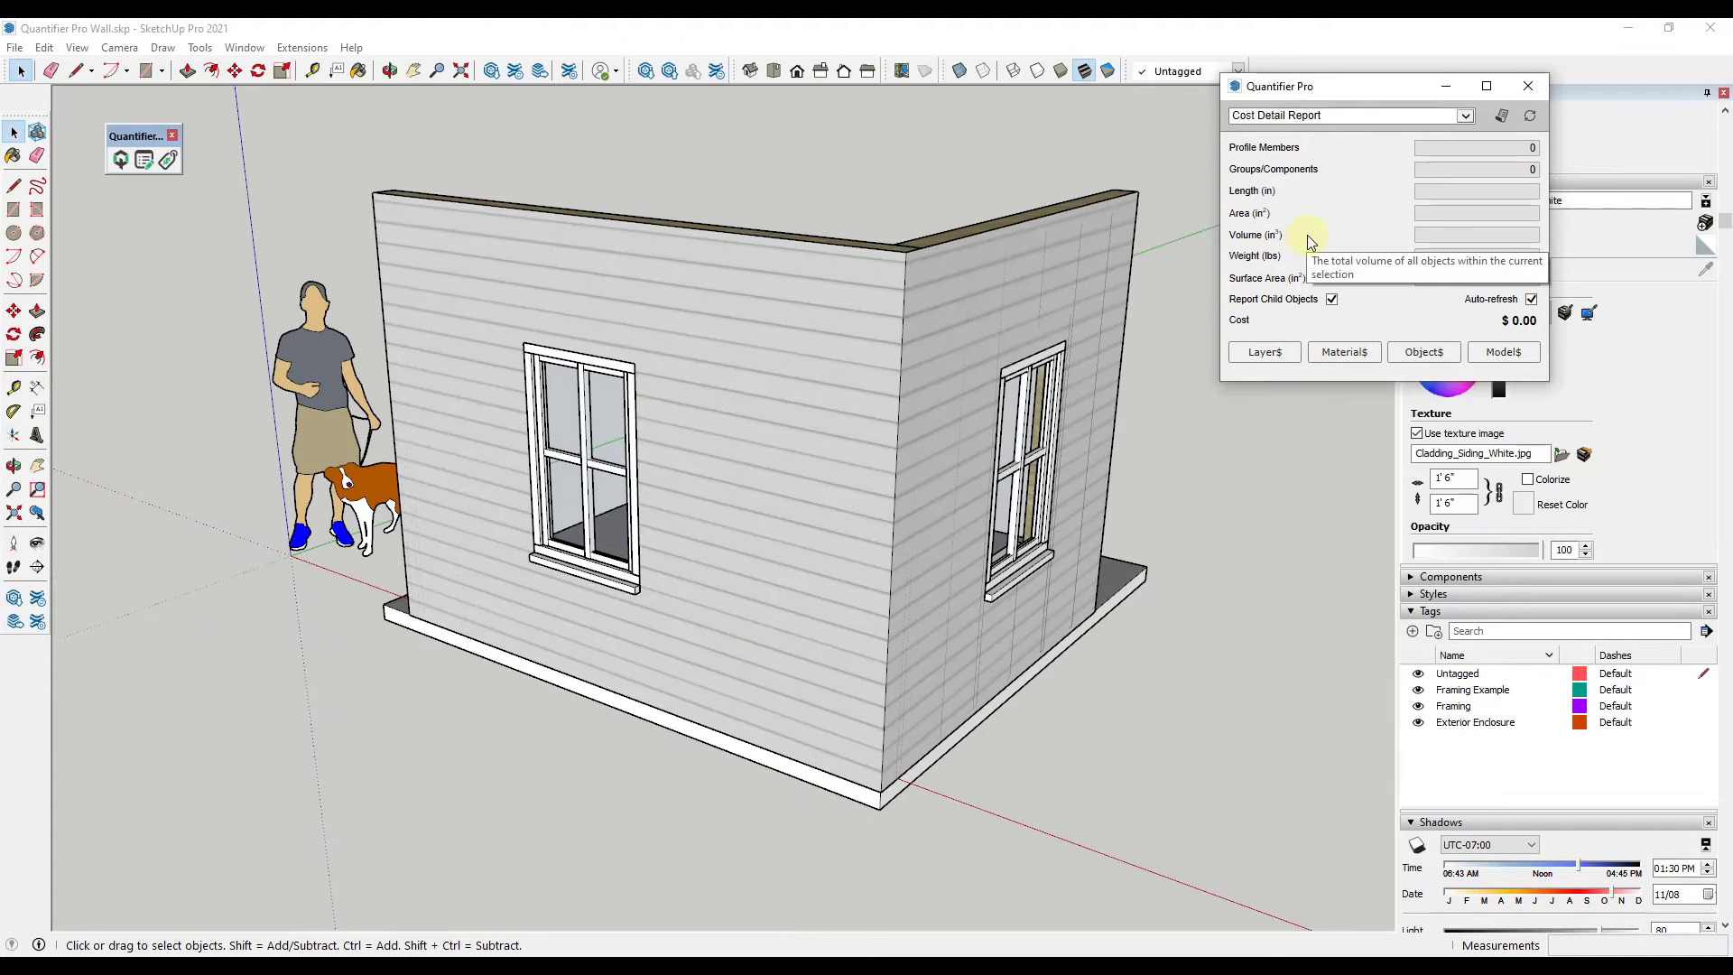
Add a Foreman line to the model cost data with input Lot, factor 24, unit HR and unit cost 25.
click(1508, 352)
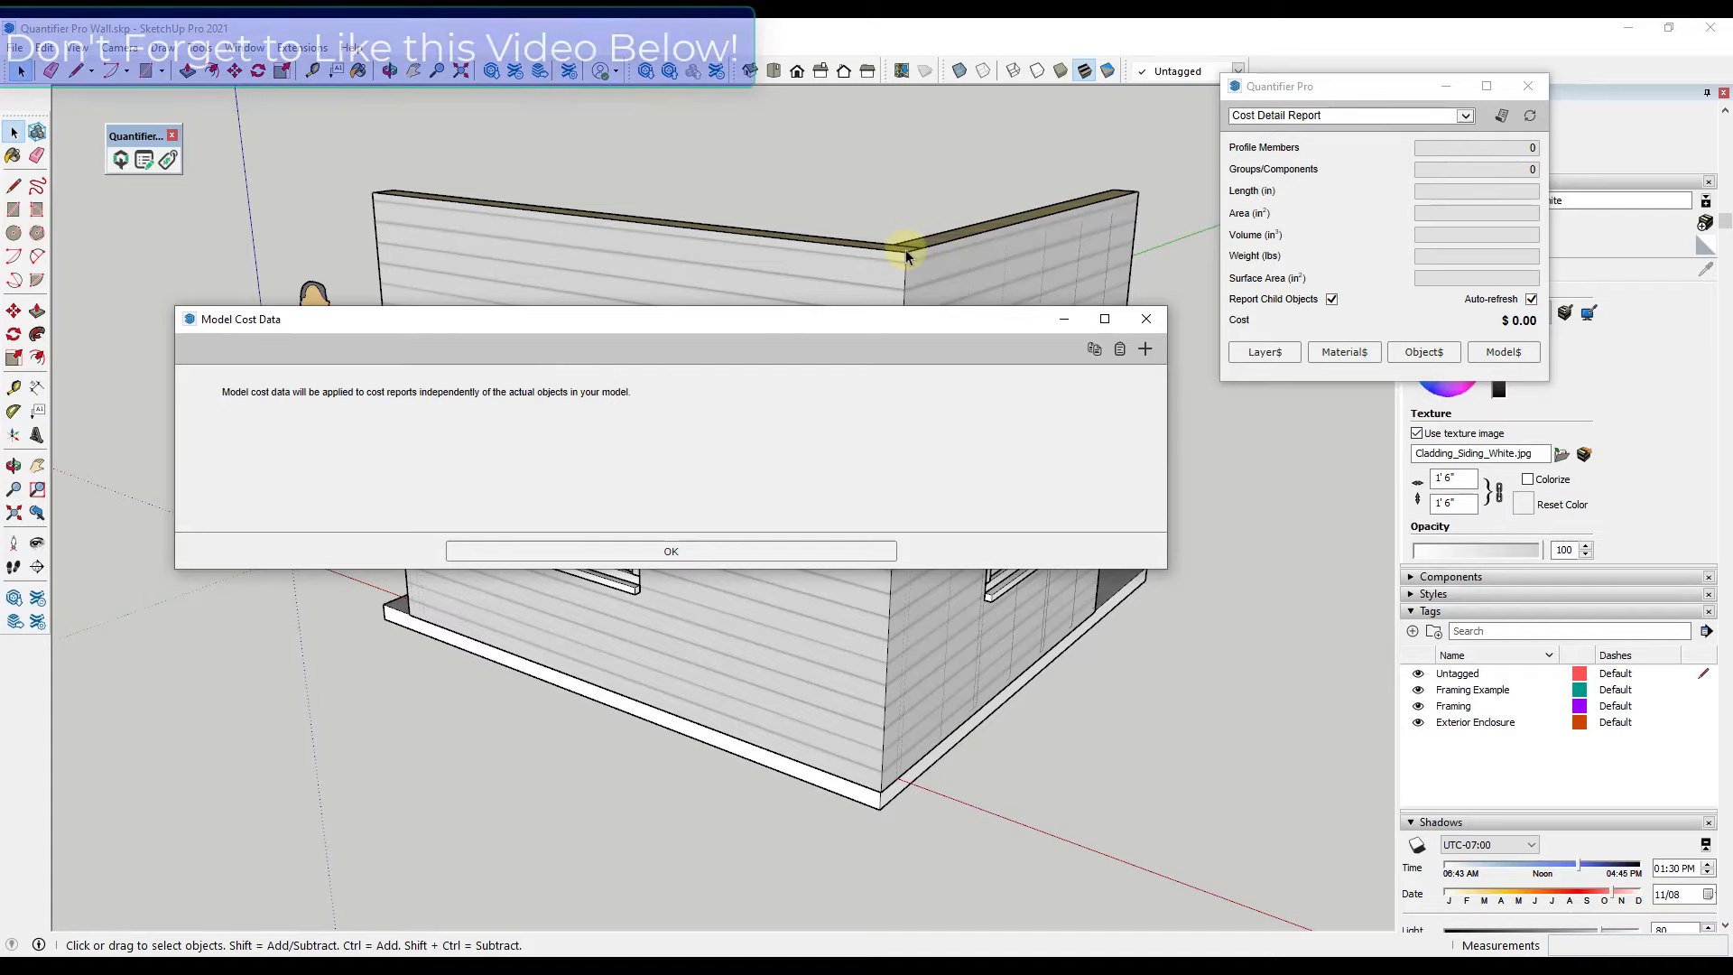
click(1145, 348)
click(510, 397)
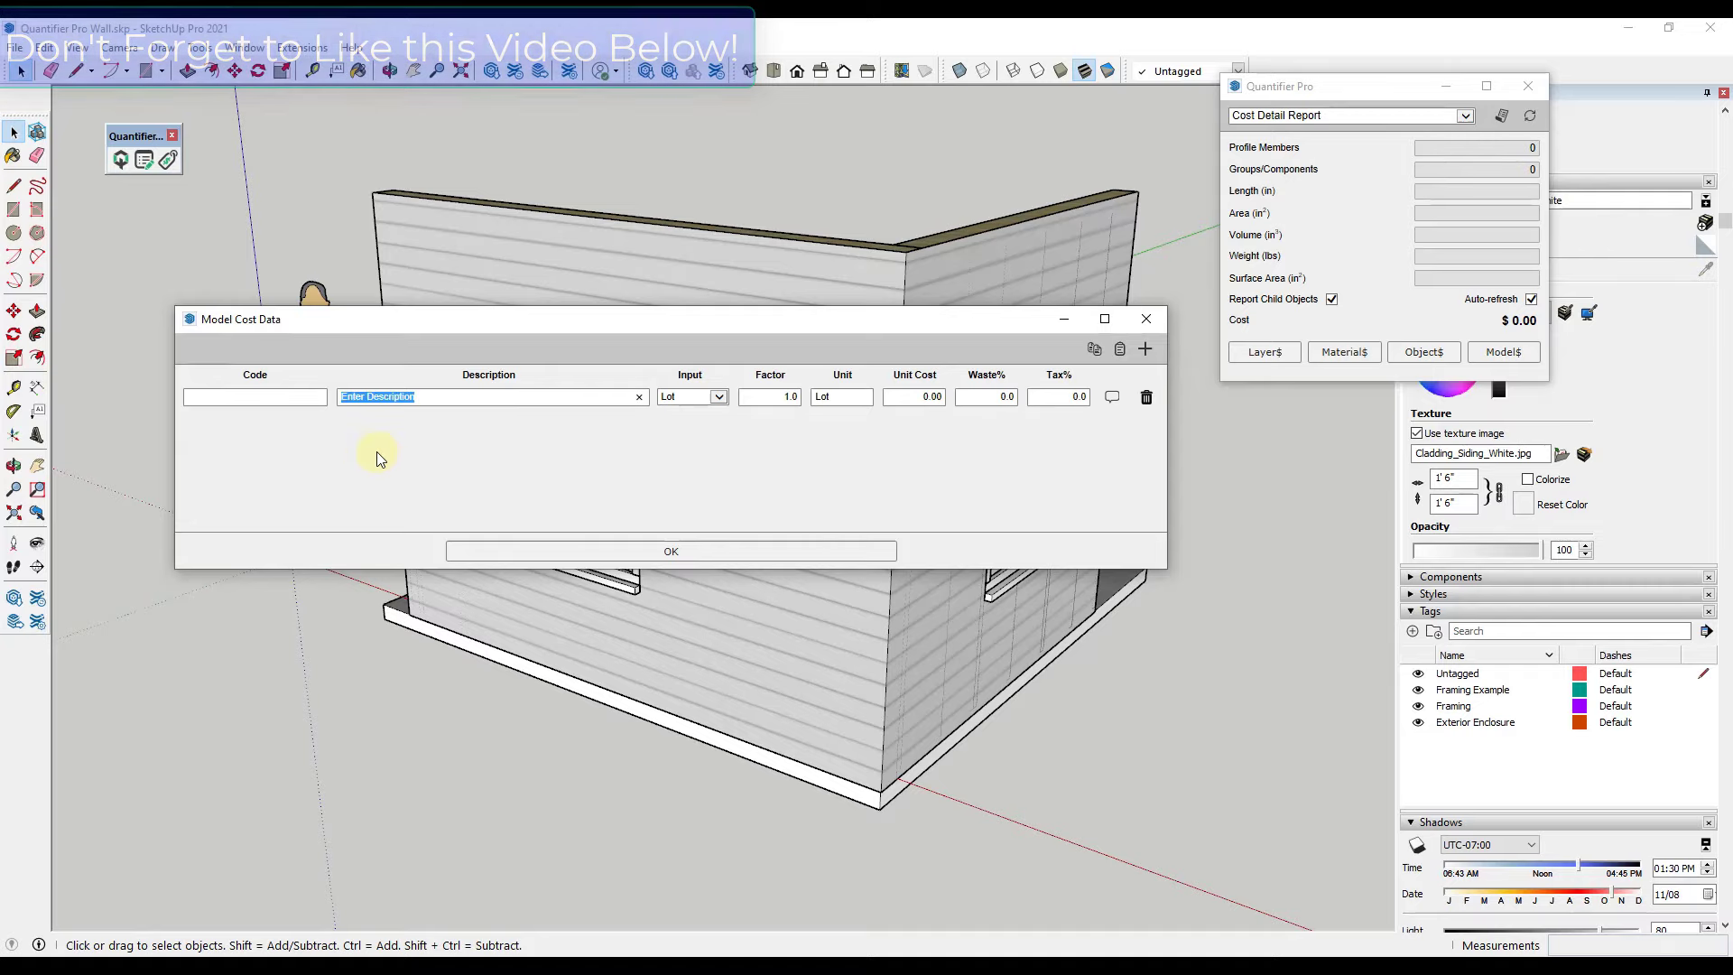
text(Foreman)
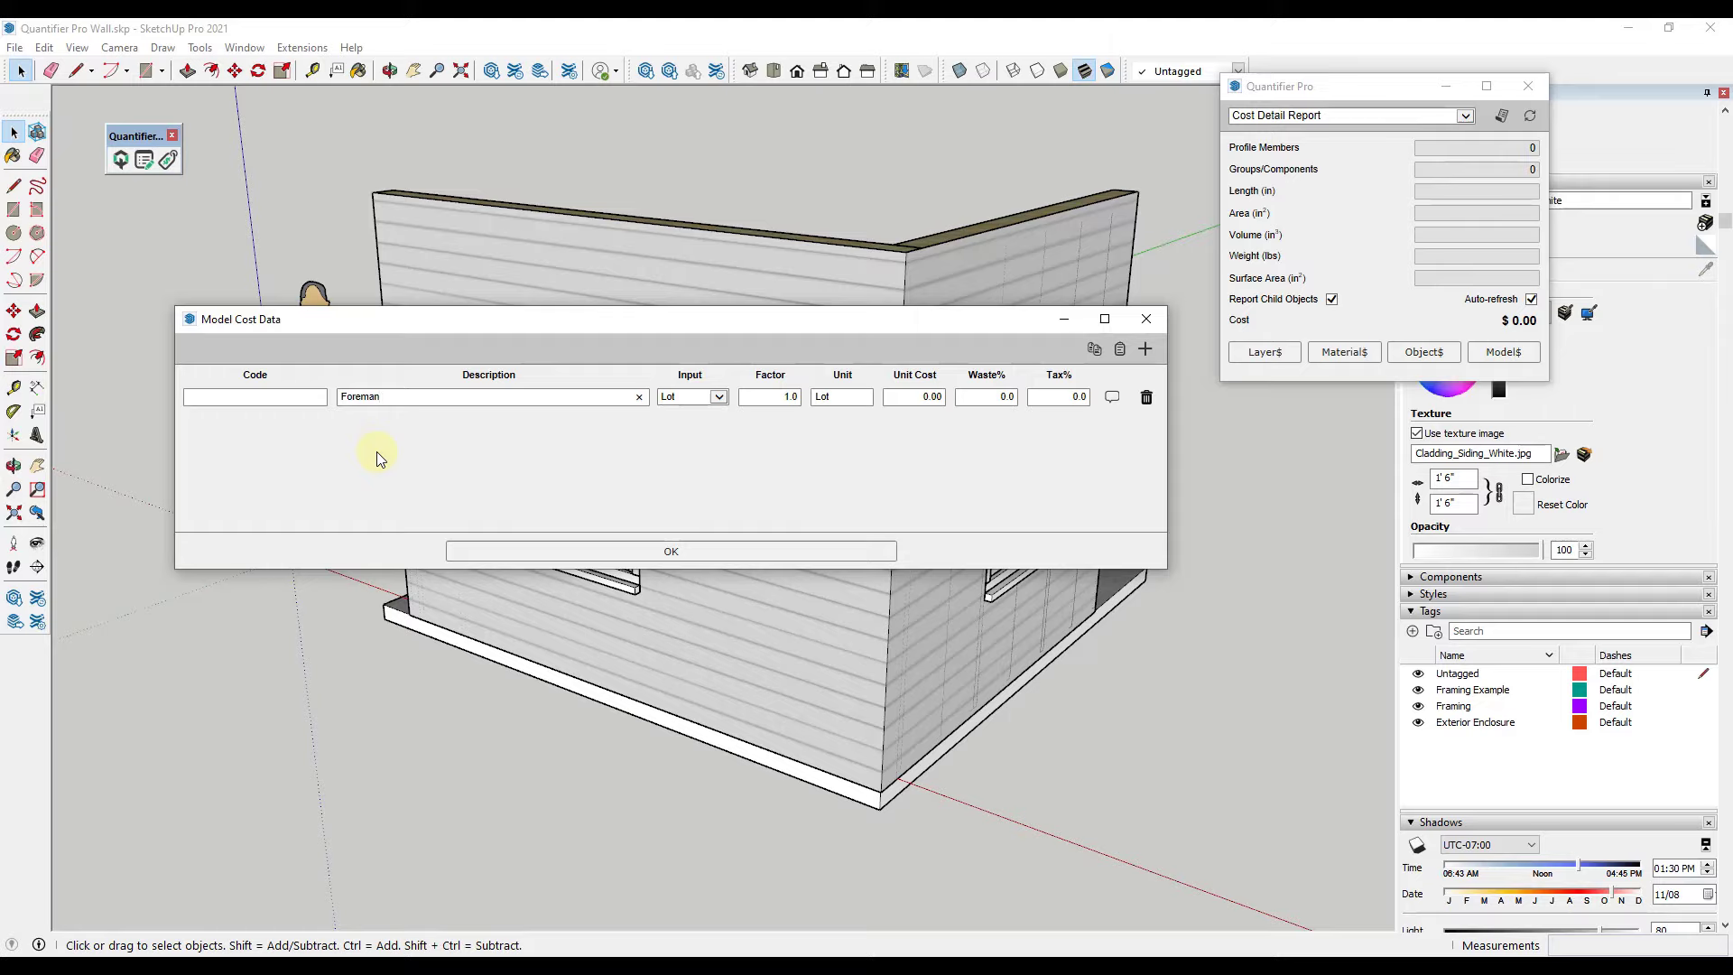
key(Tab)
key(Tab)
key(shift+Tab)
text(24)
click(719, 561)
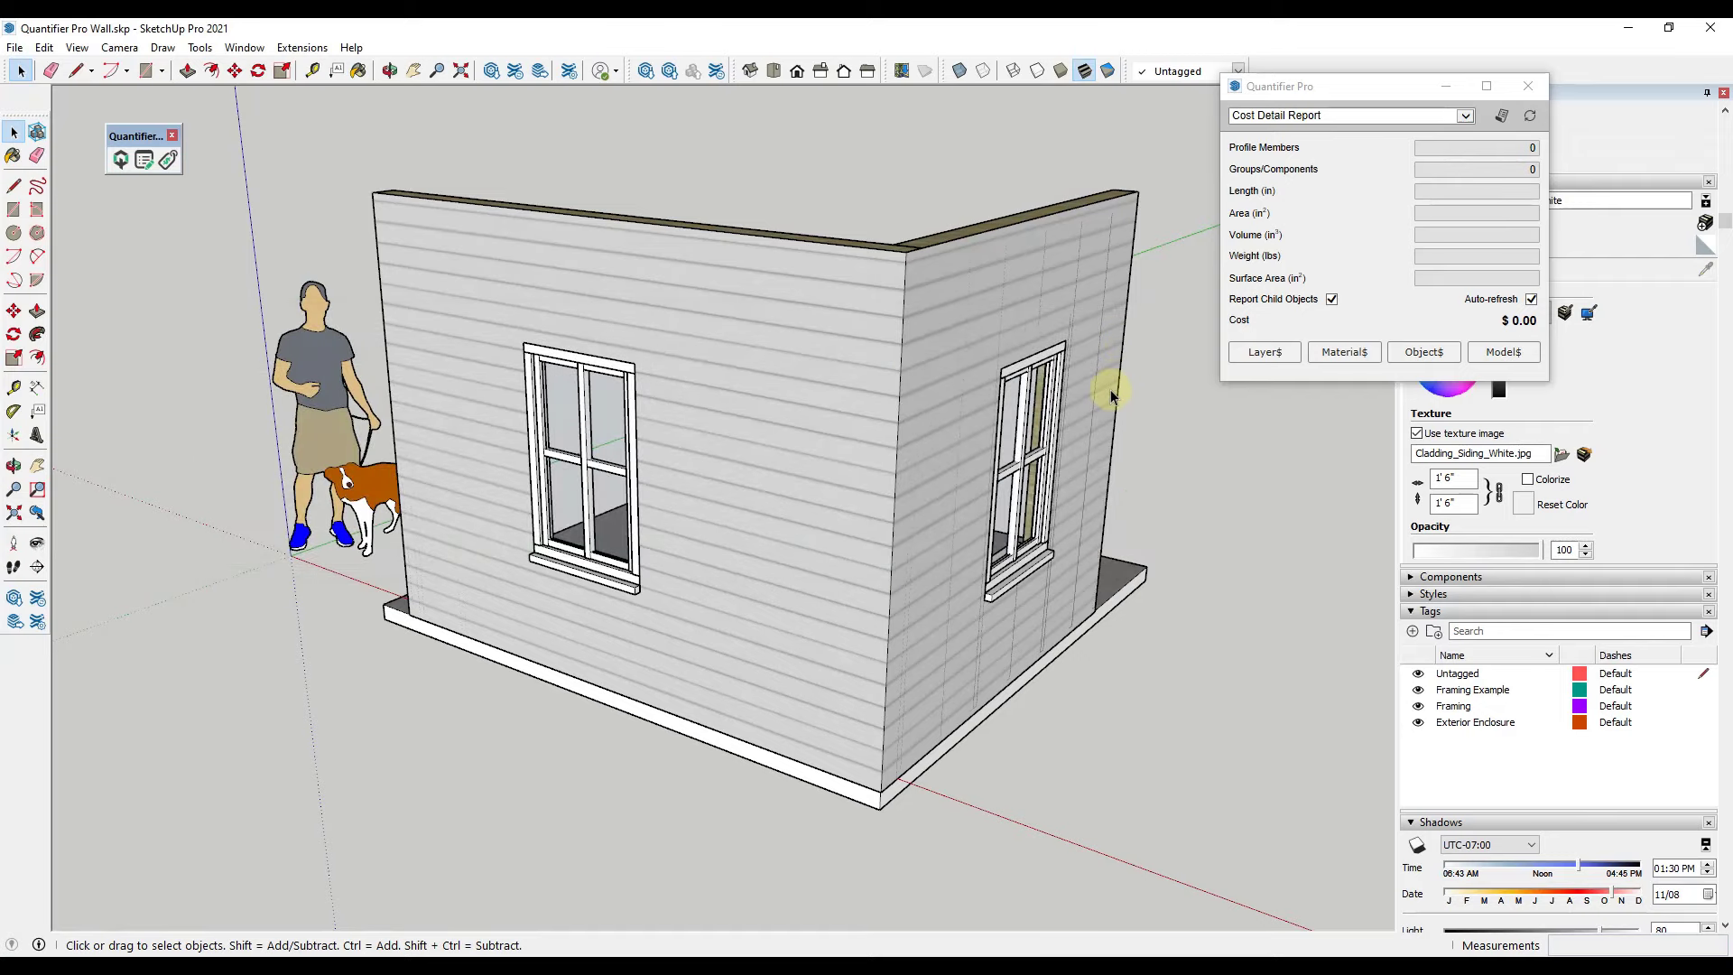
Generate the Cost Detail Report, review it sorted by code and by description, and close it.
click(1501, 116)
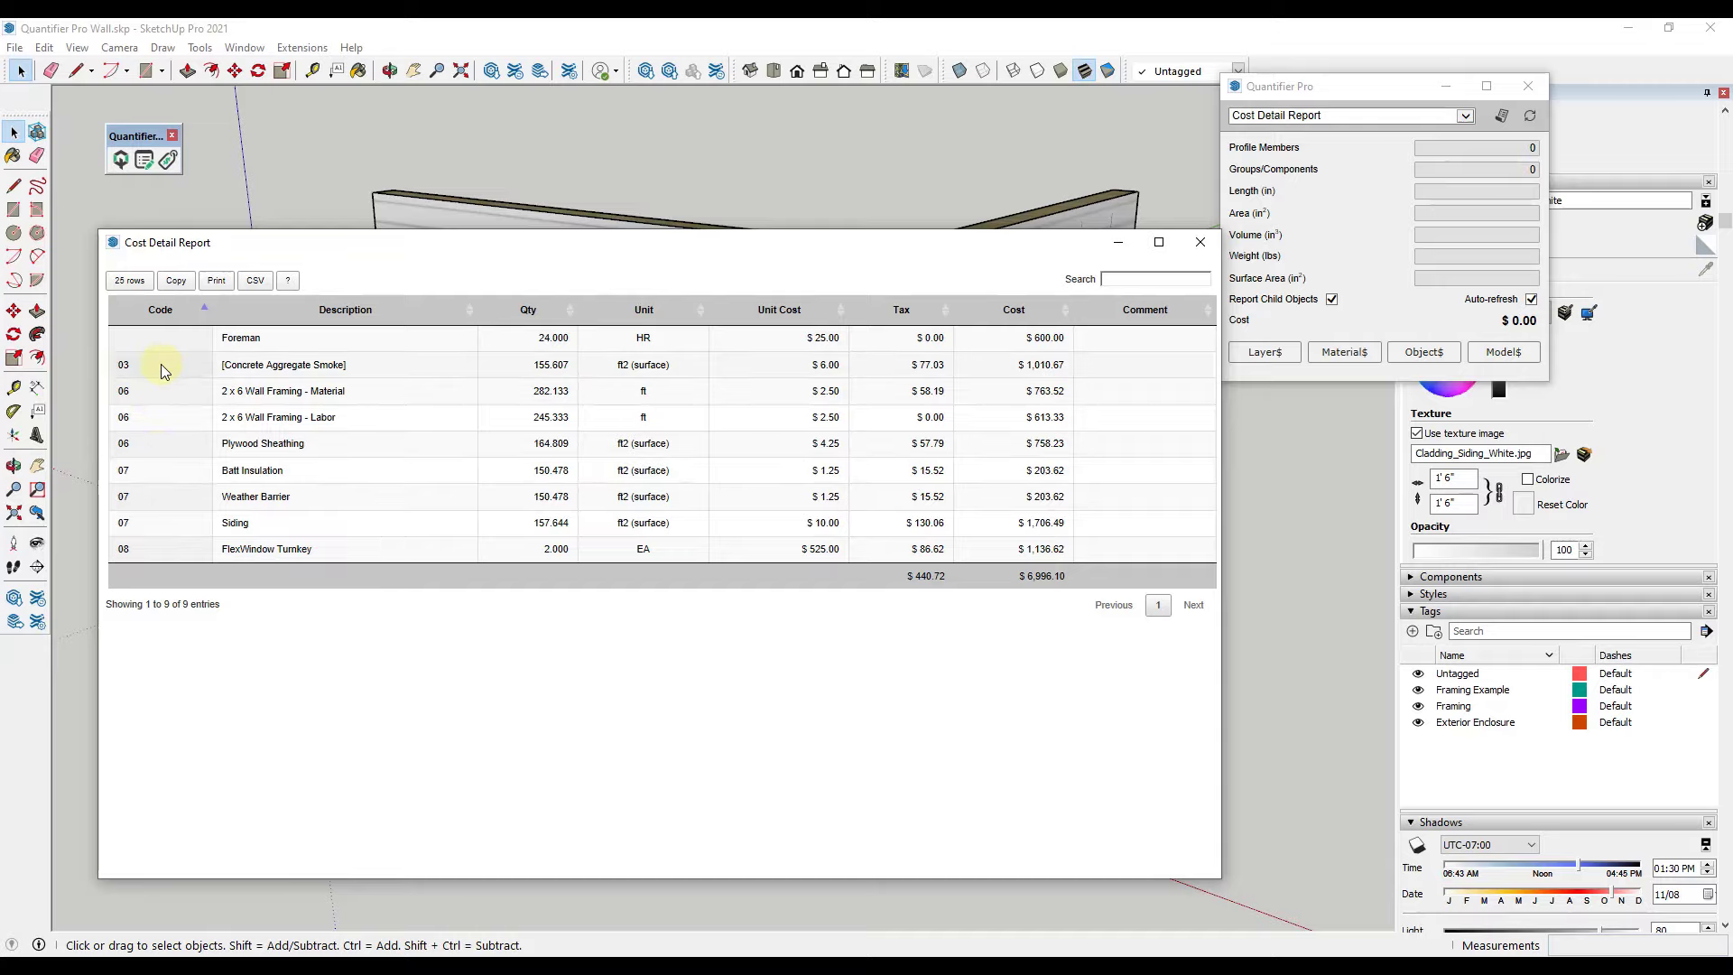
click(161, 309)
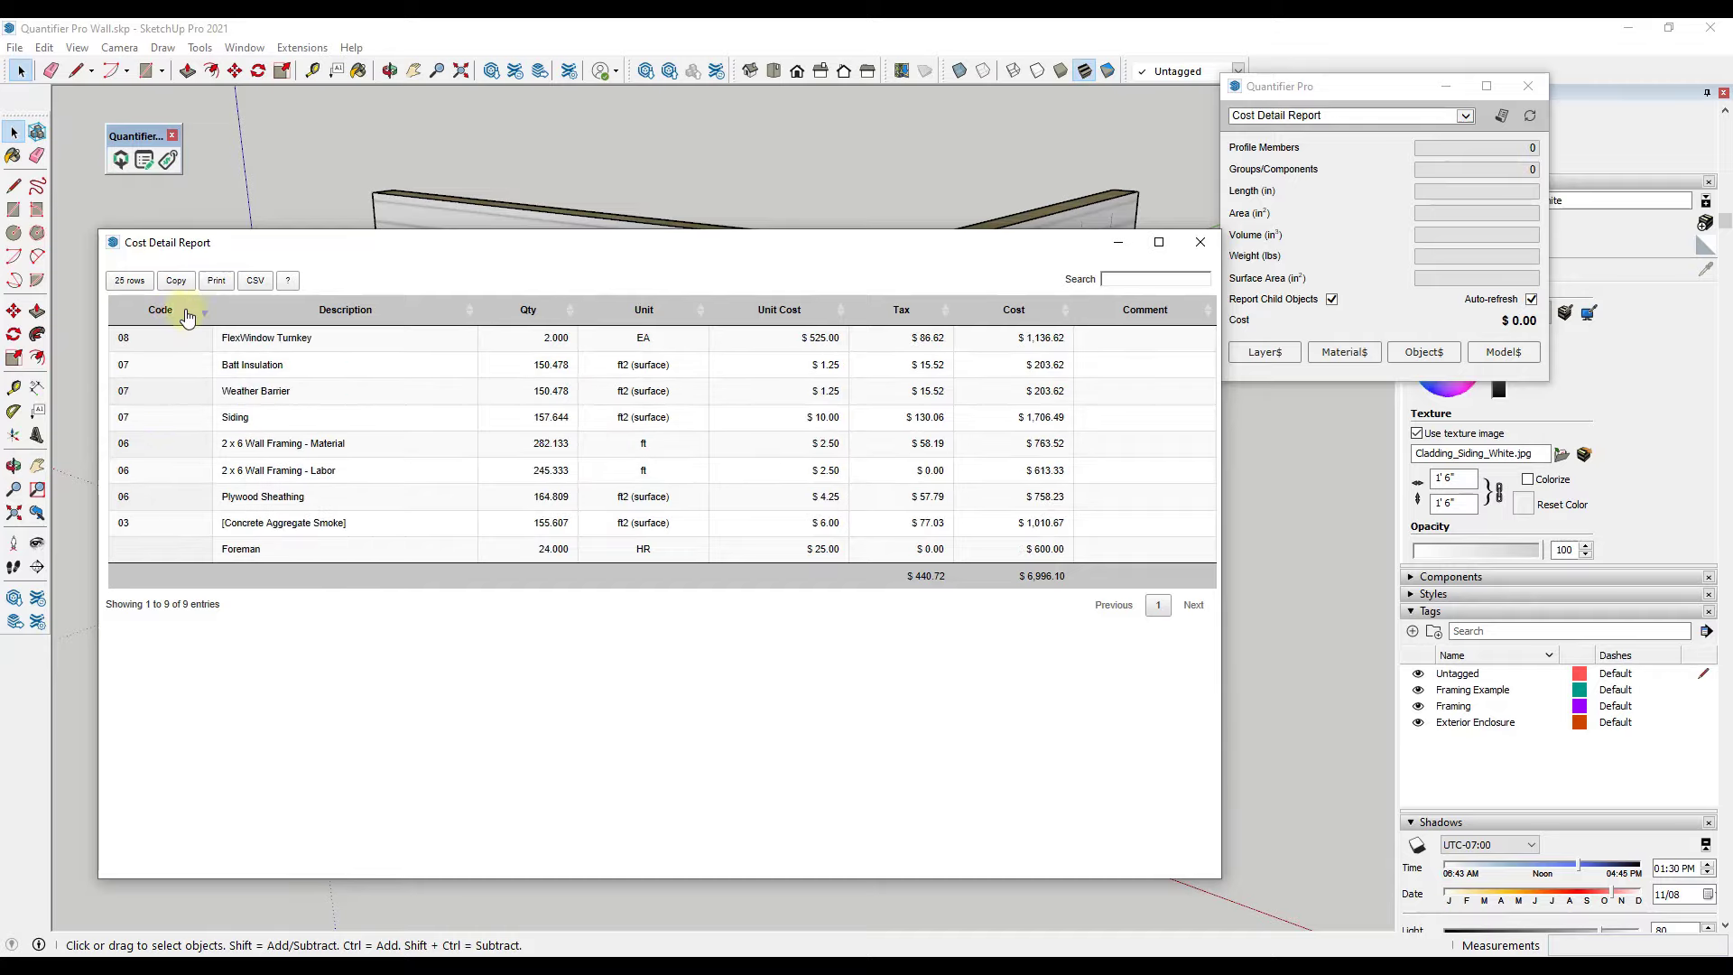
click(301, 312)
click(161, 309)
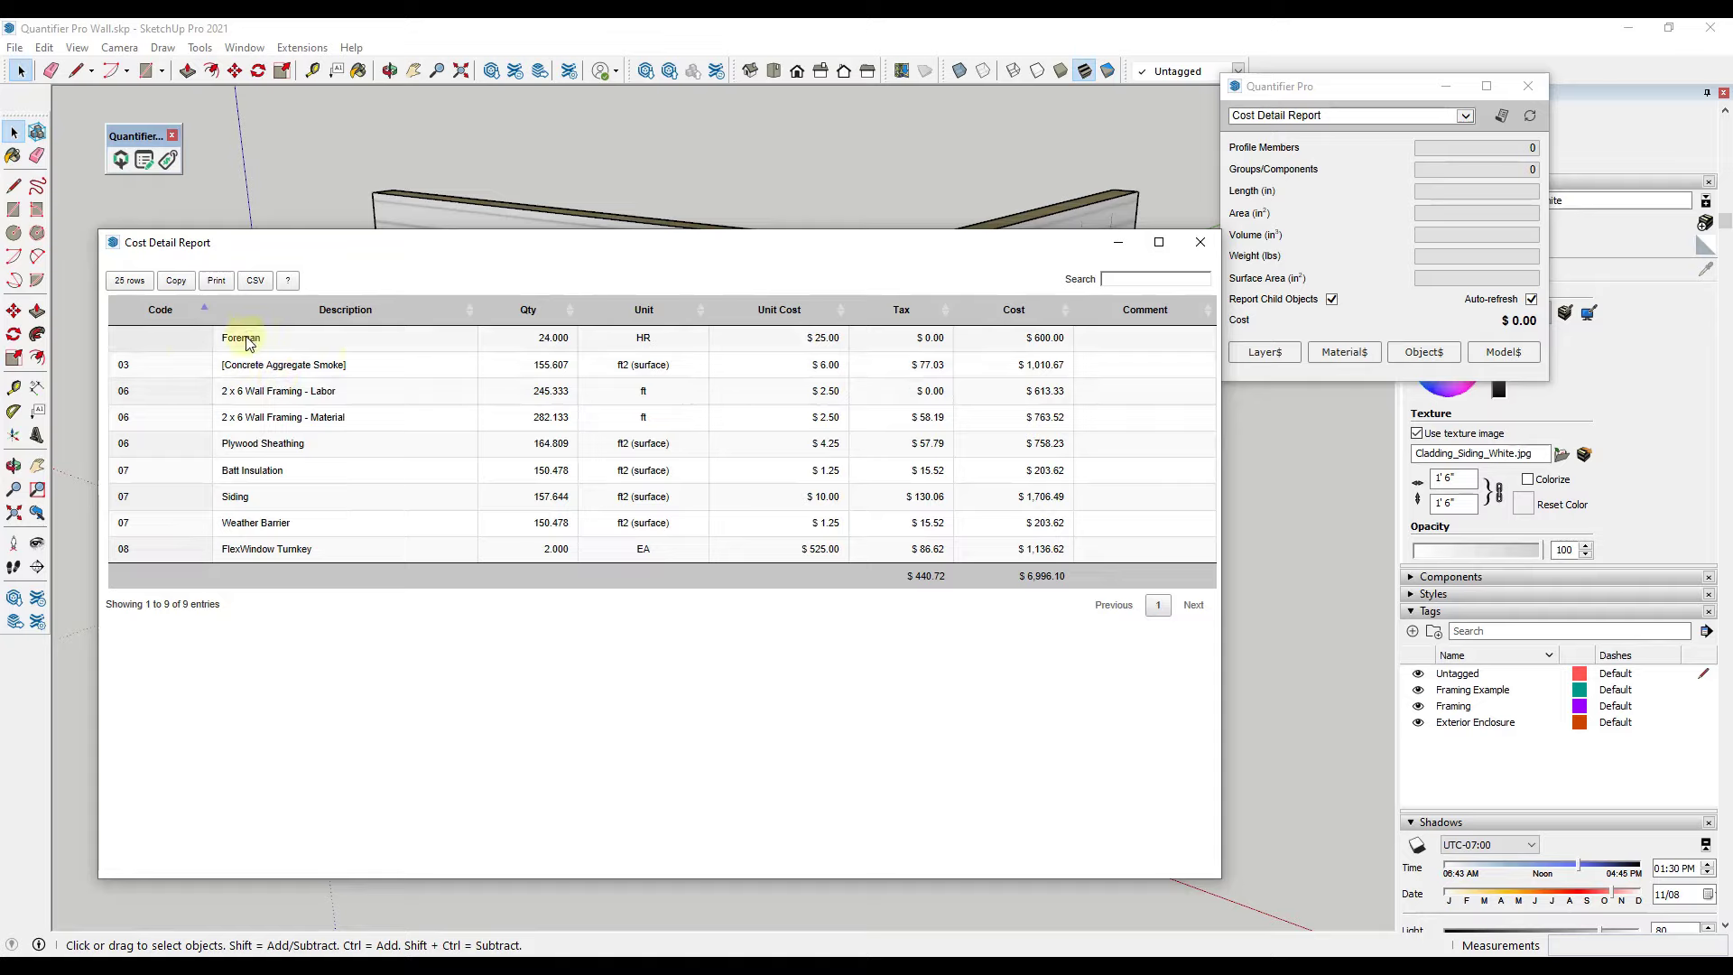
click(1200, 245)
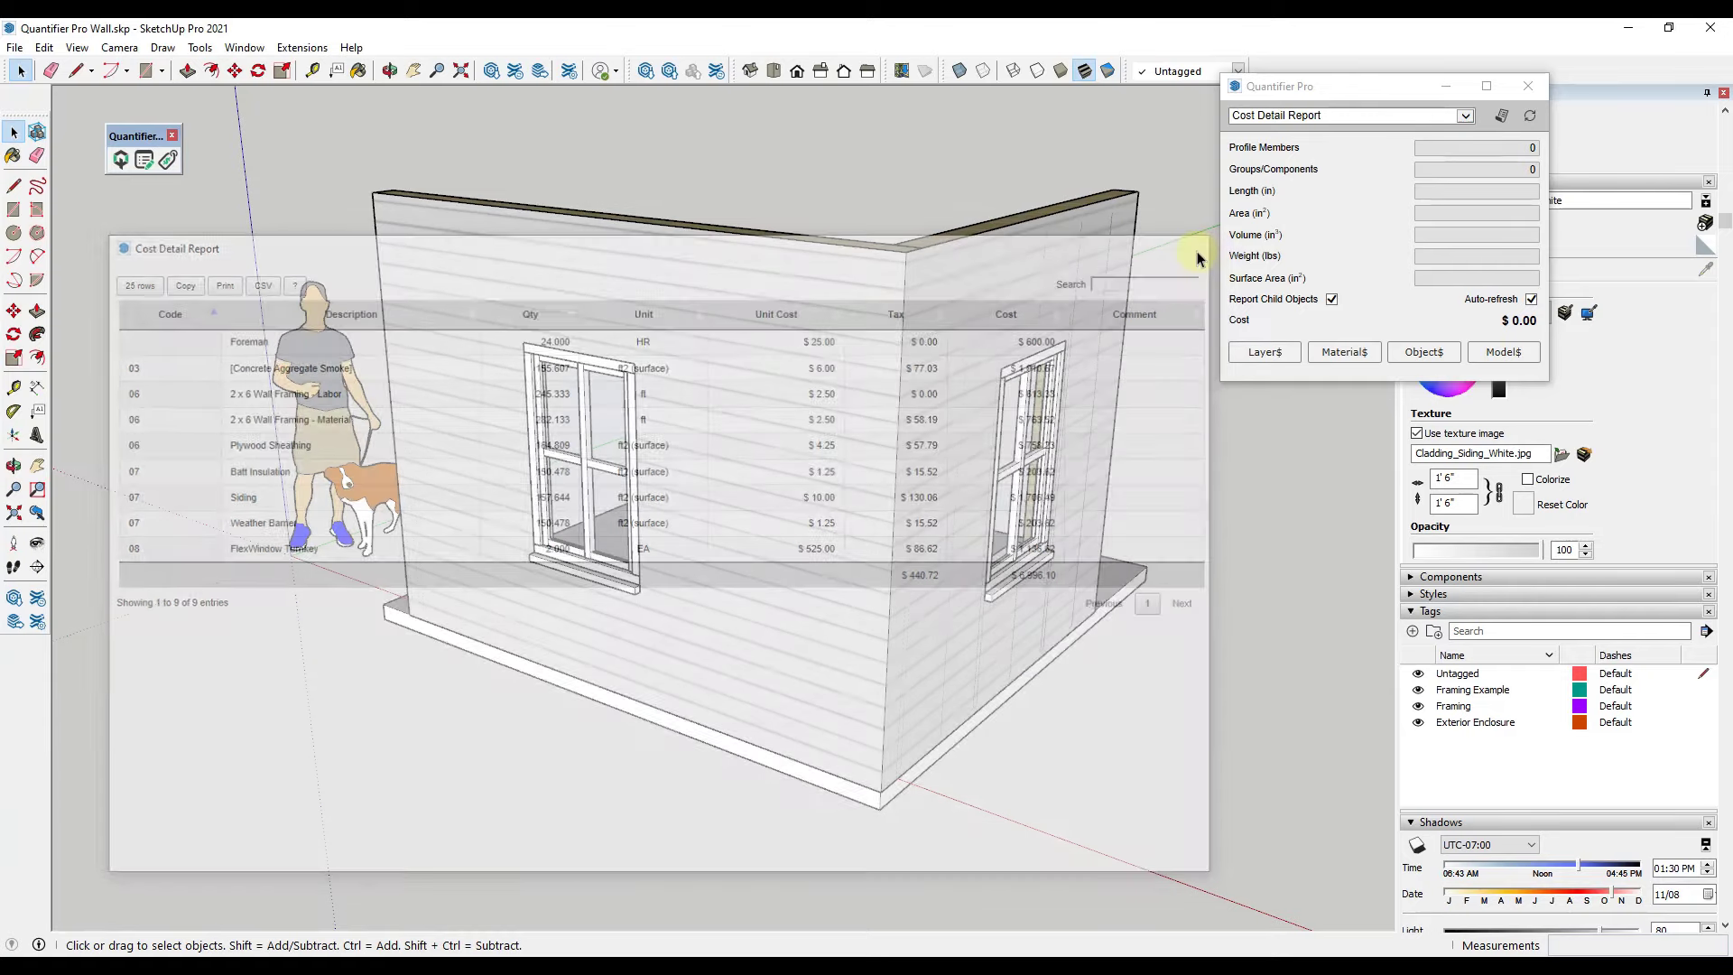
Assign code 01 to the Foreman model cost and check its place in a regenerated Cost Detail Report.
click(1504, 351)
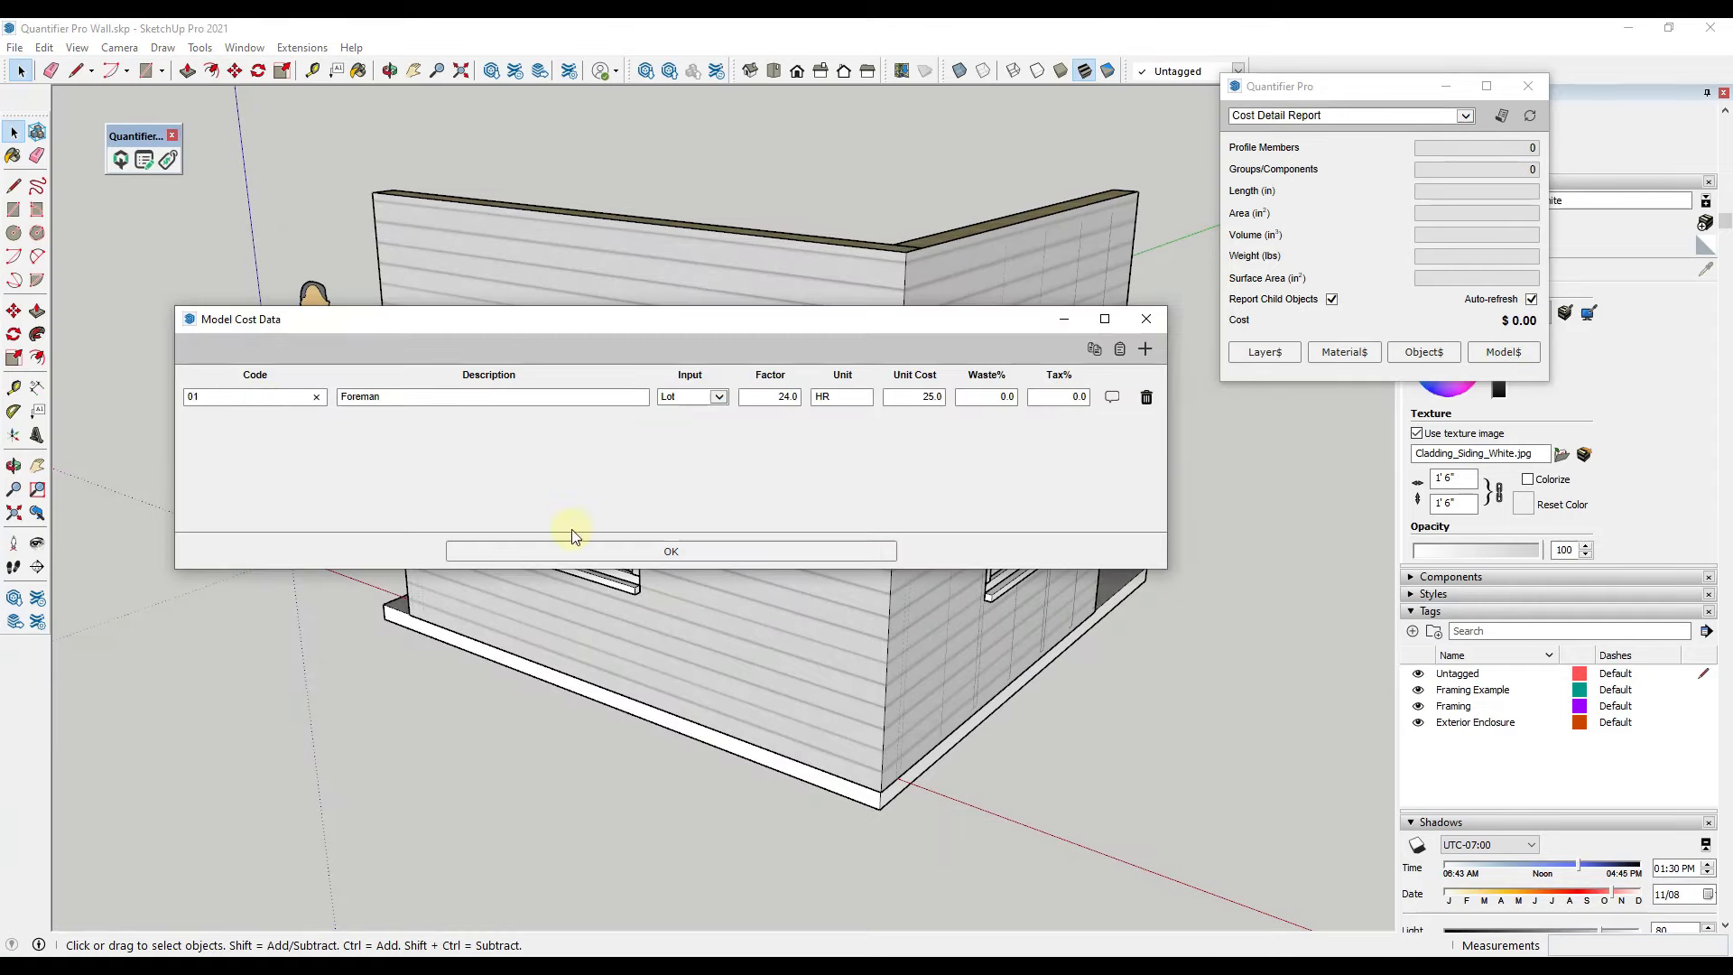
click(673, 550)
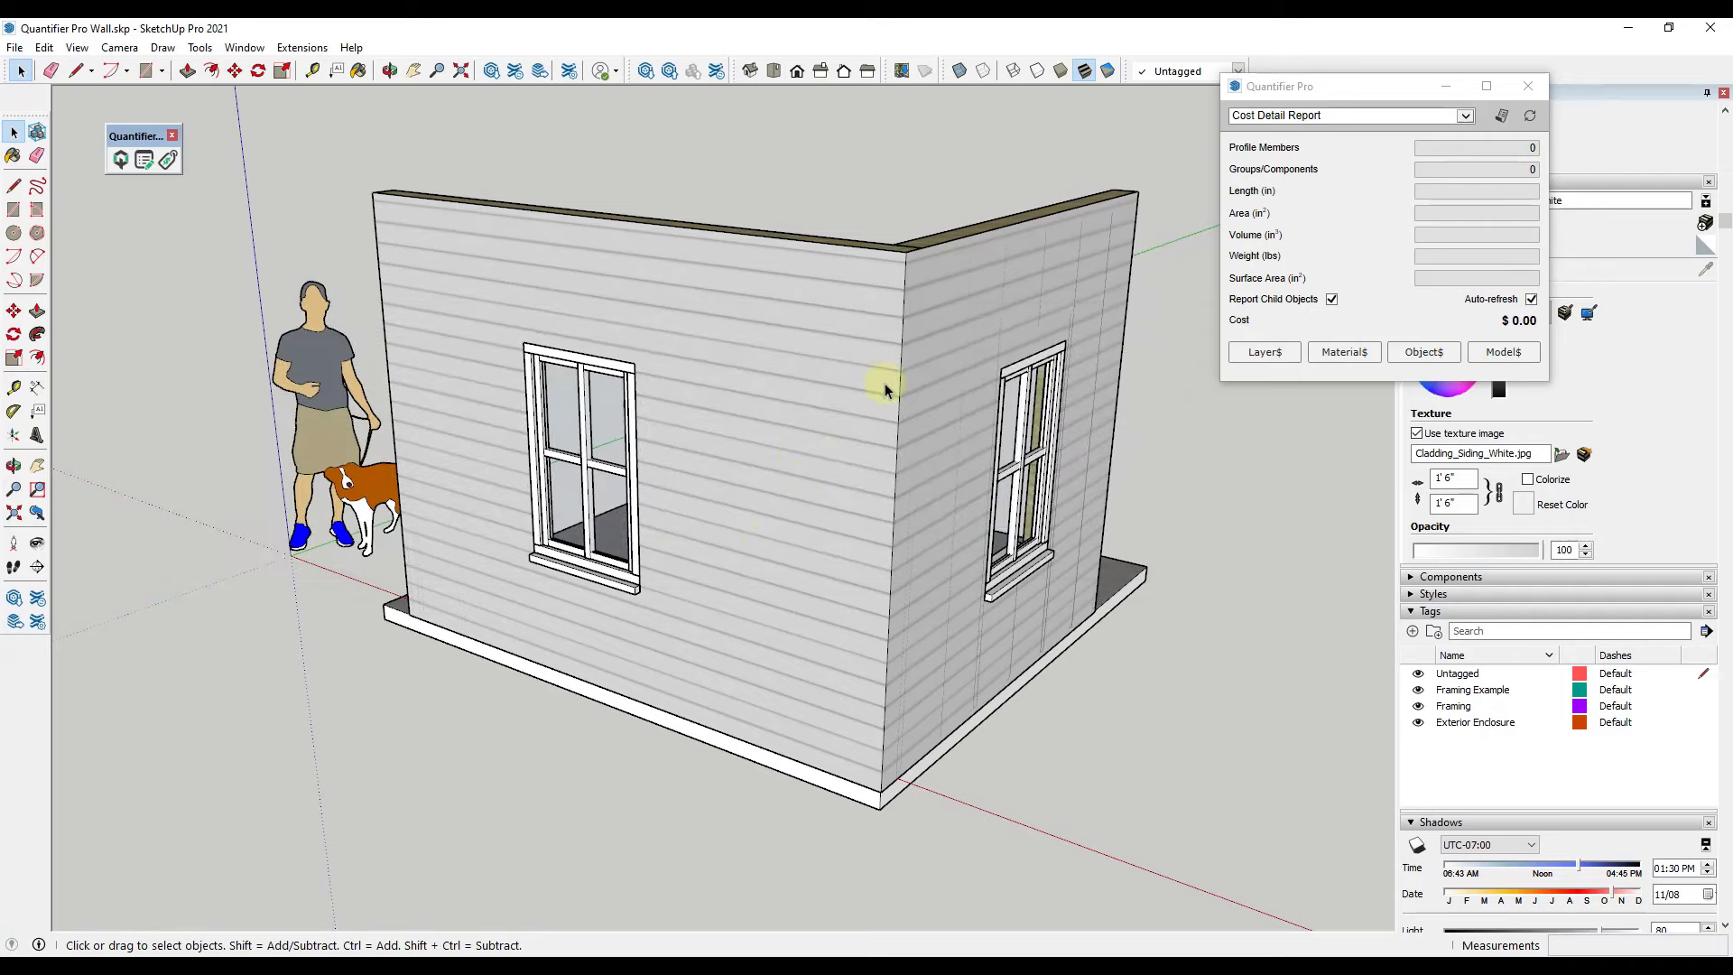
click(1502, 118)
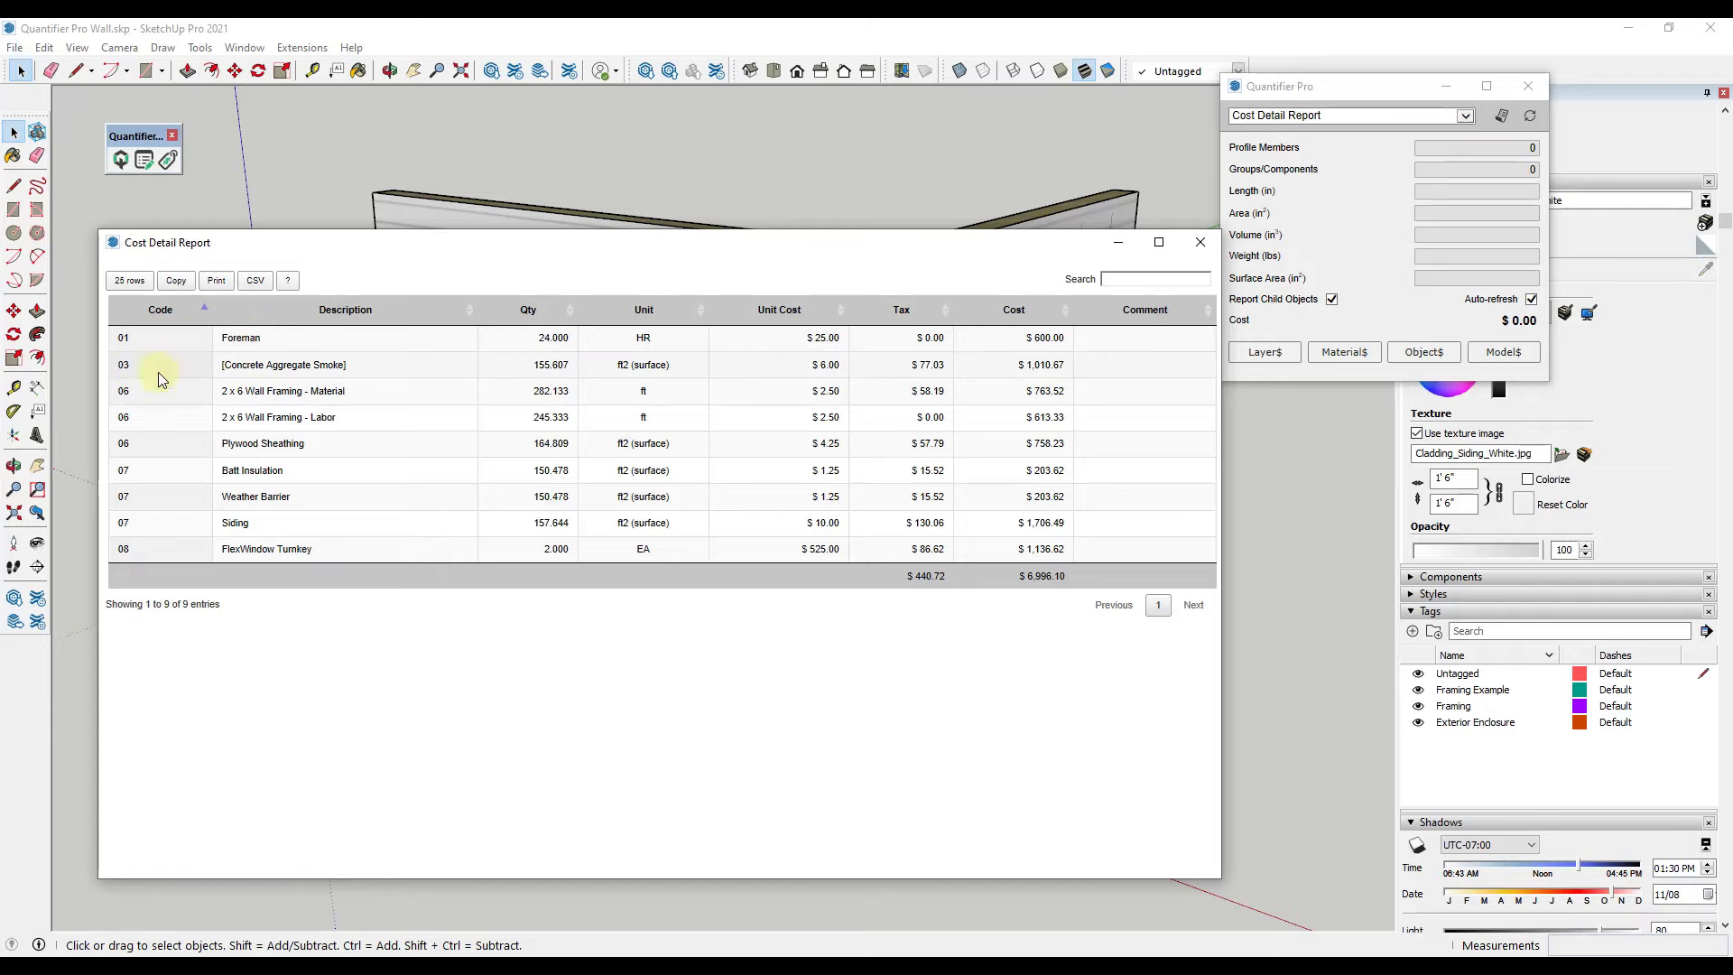
click(1200, 242)
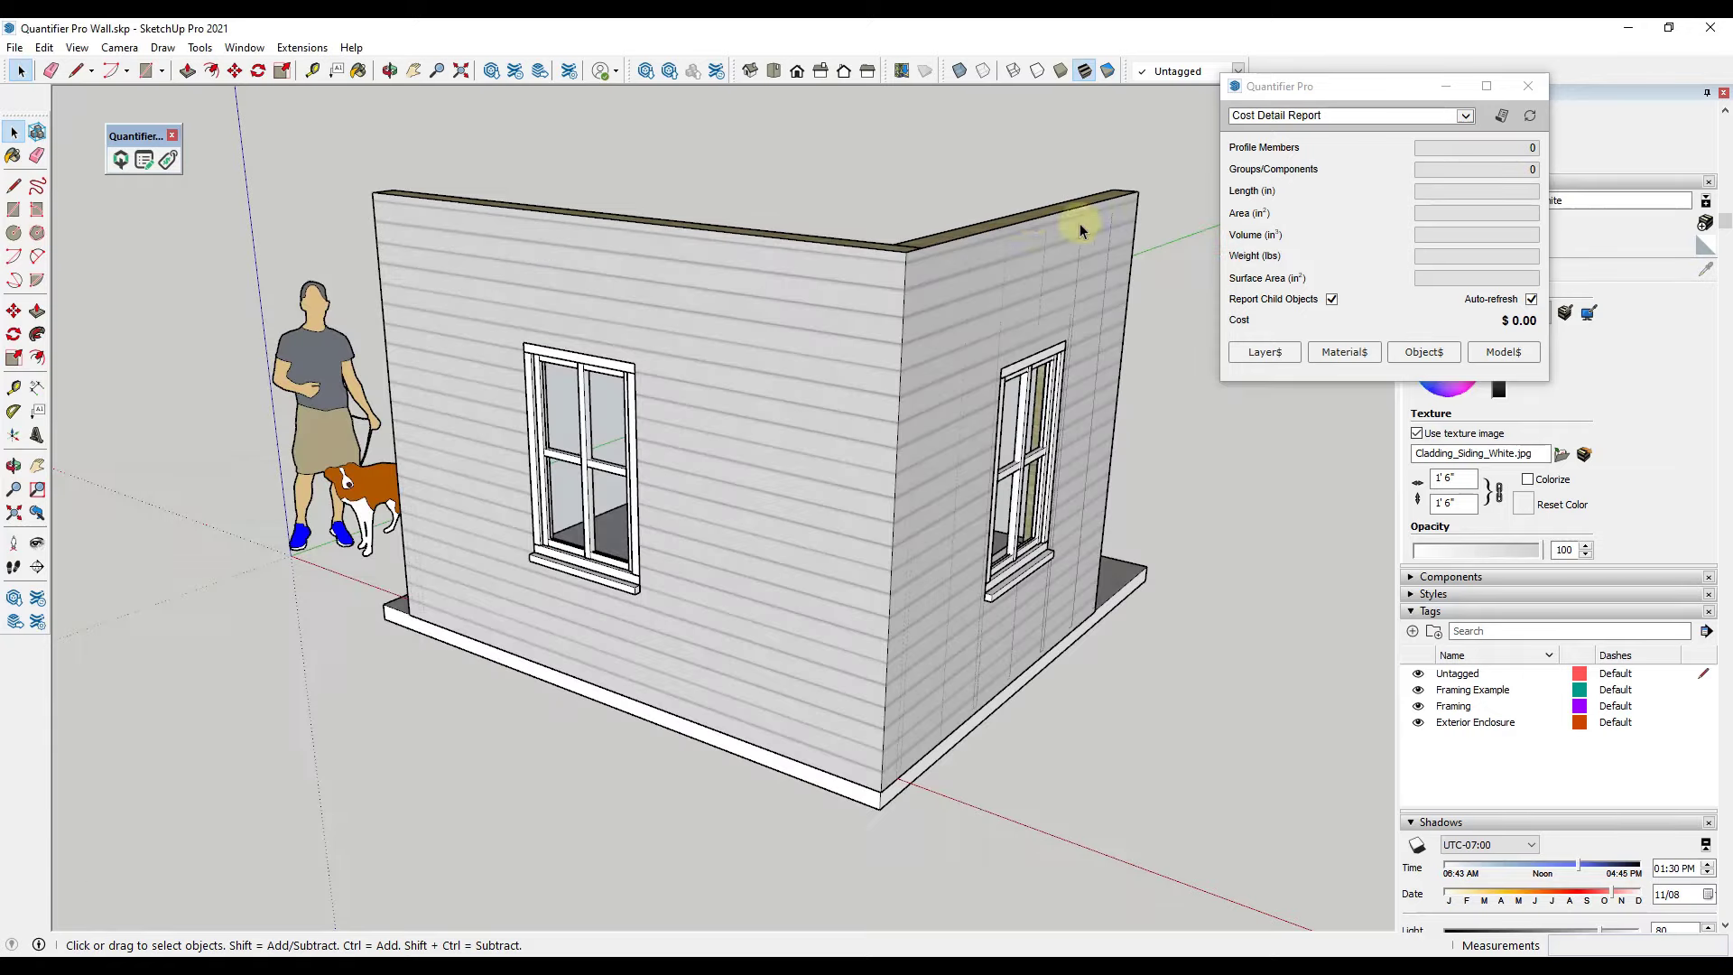
Select the wall framing and review the material and labor cost lines assigned to the Framing layer.
click(1026, 214)
click(1266, 352)
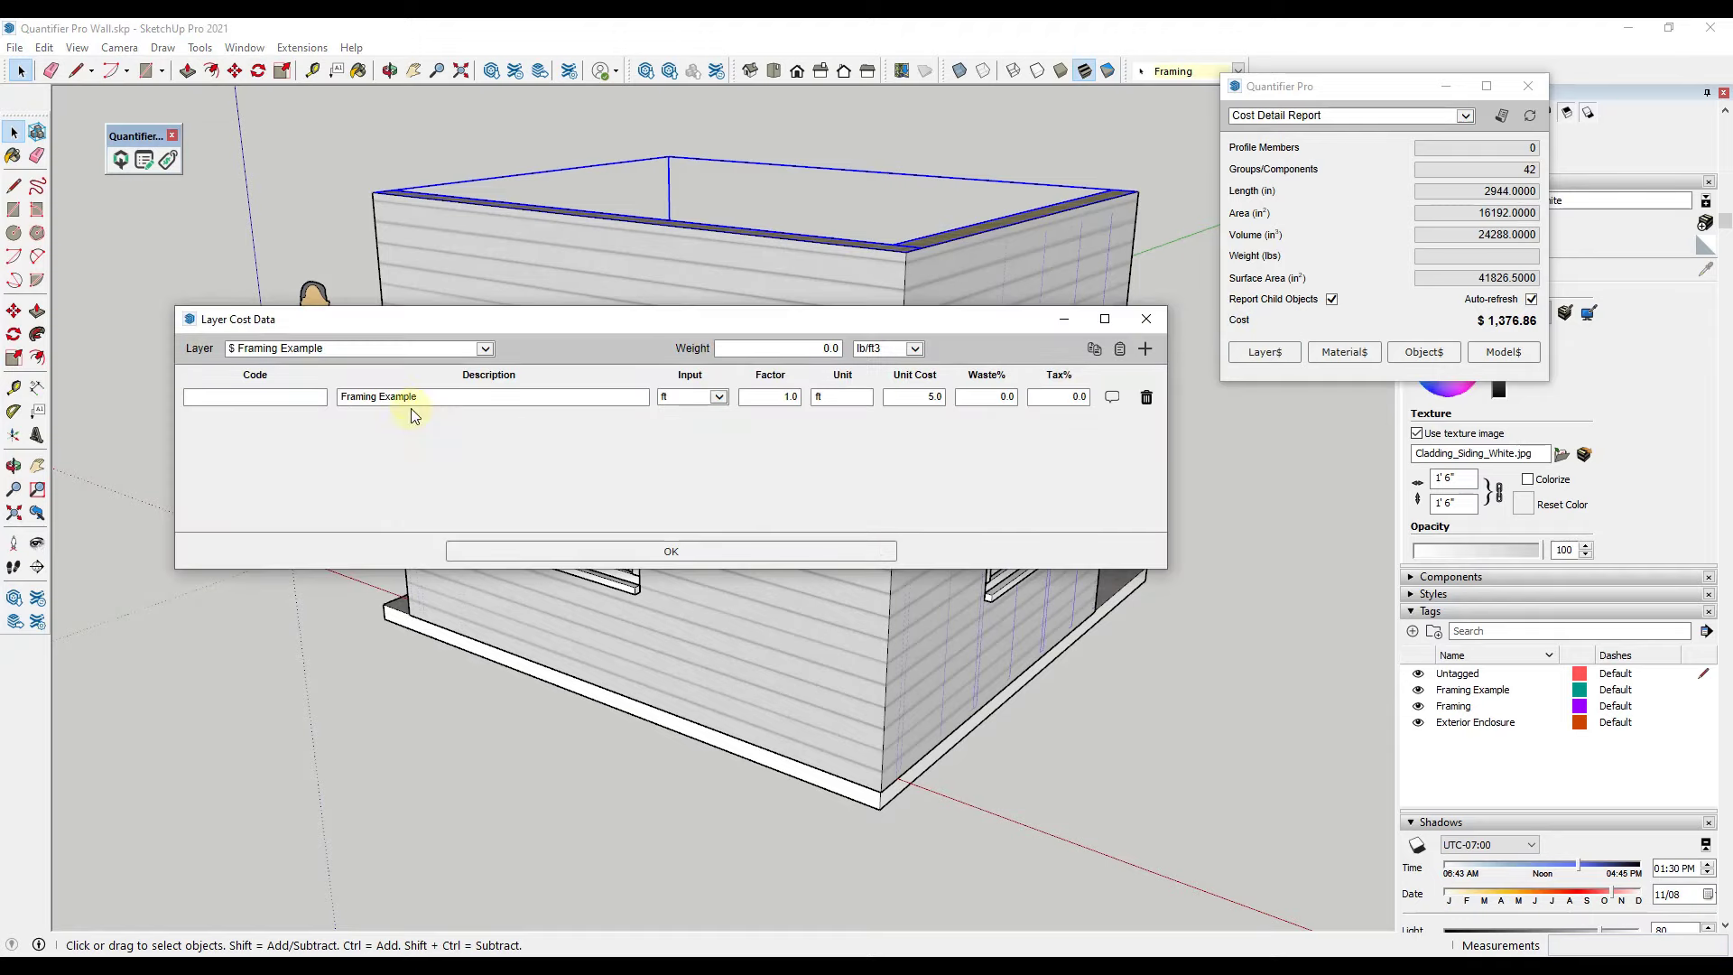
click(475, 347)
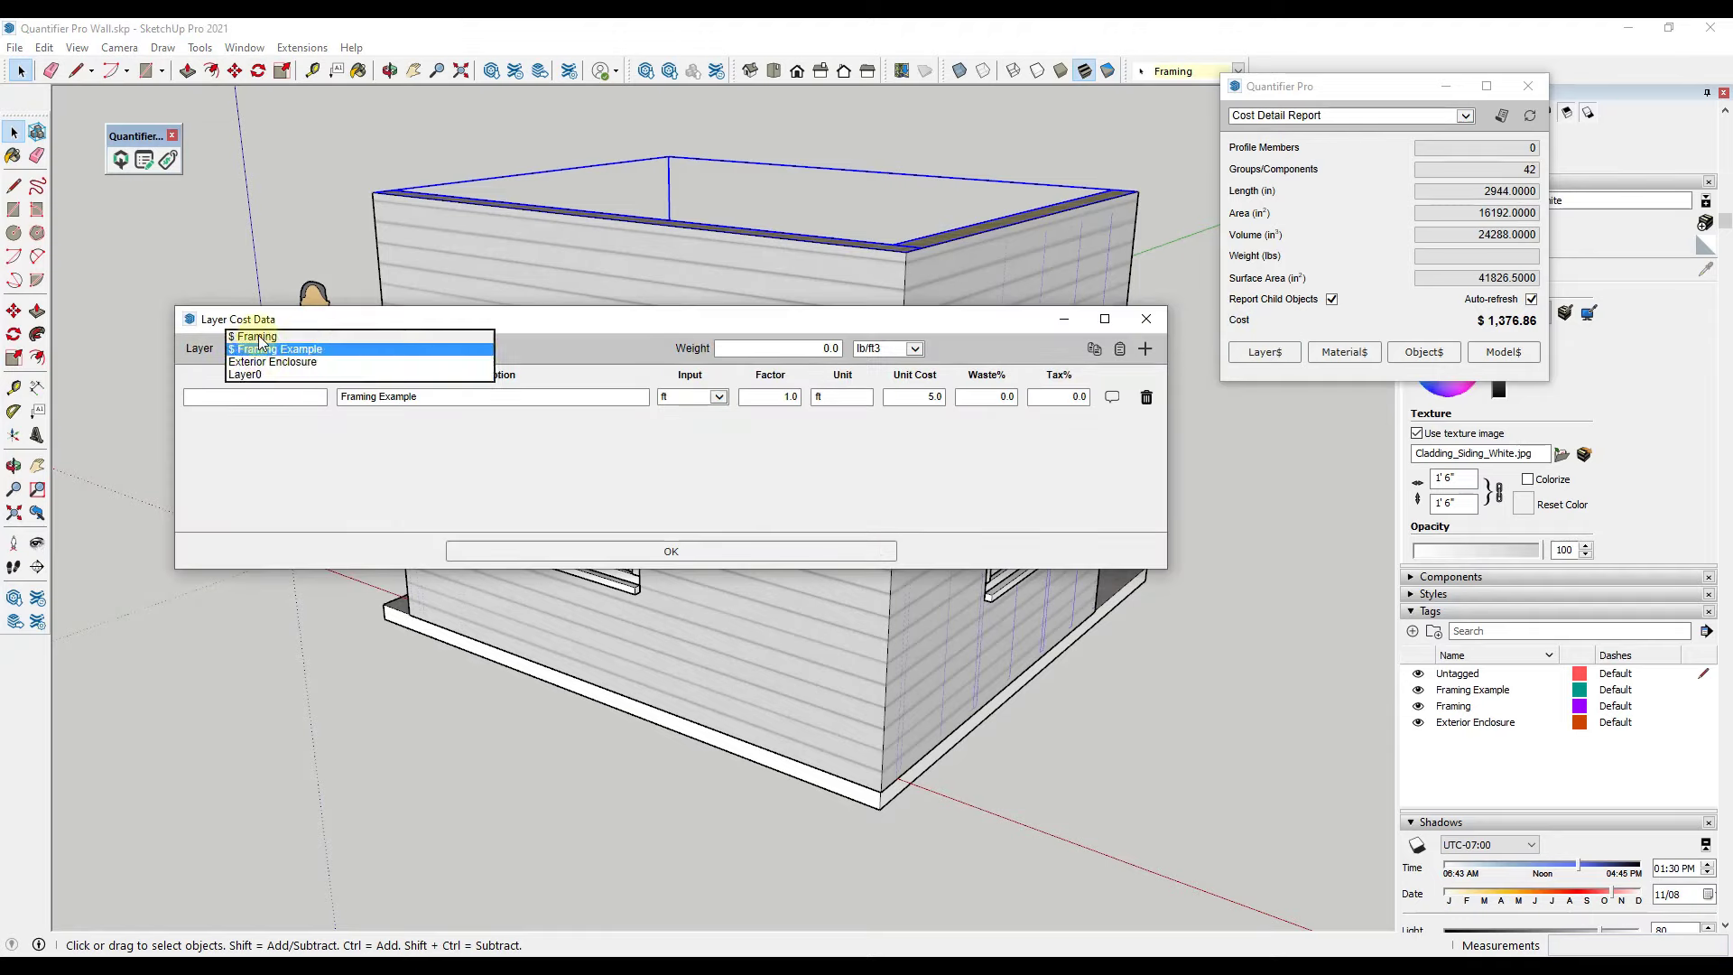
click(323, 361)
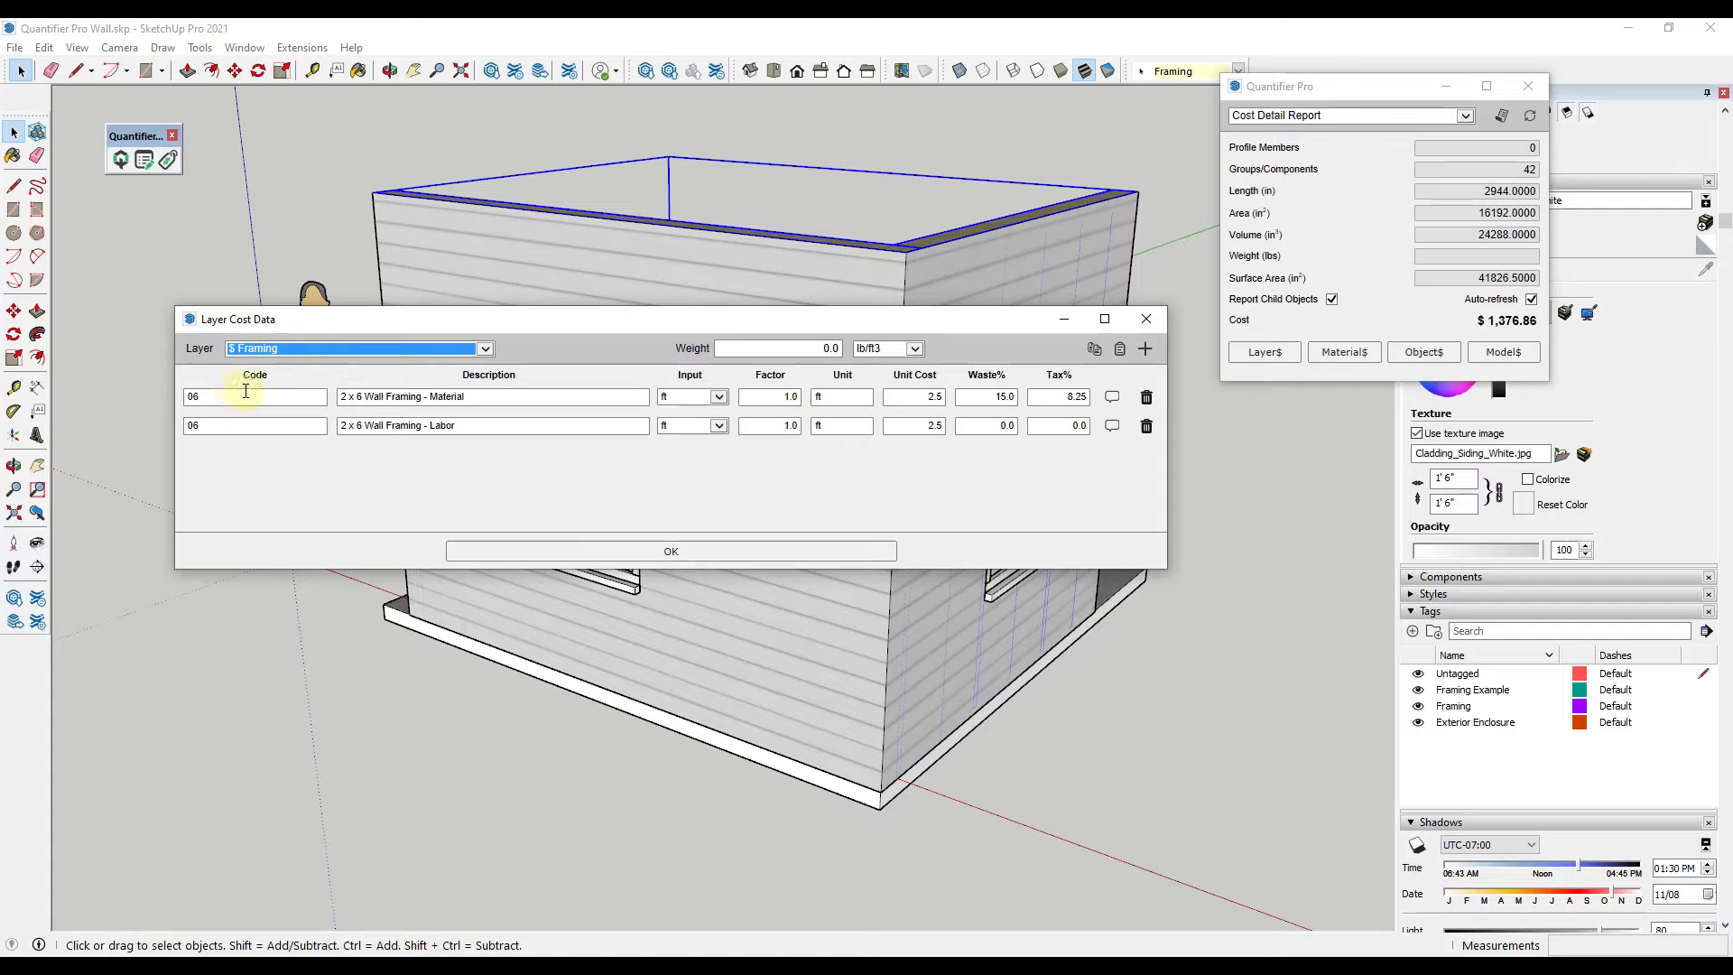
click(690, 552)
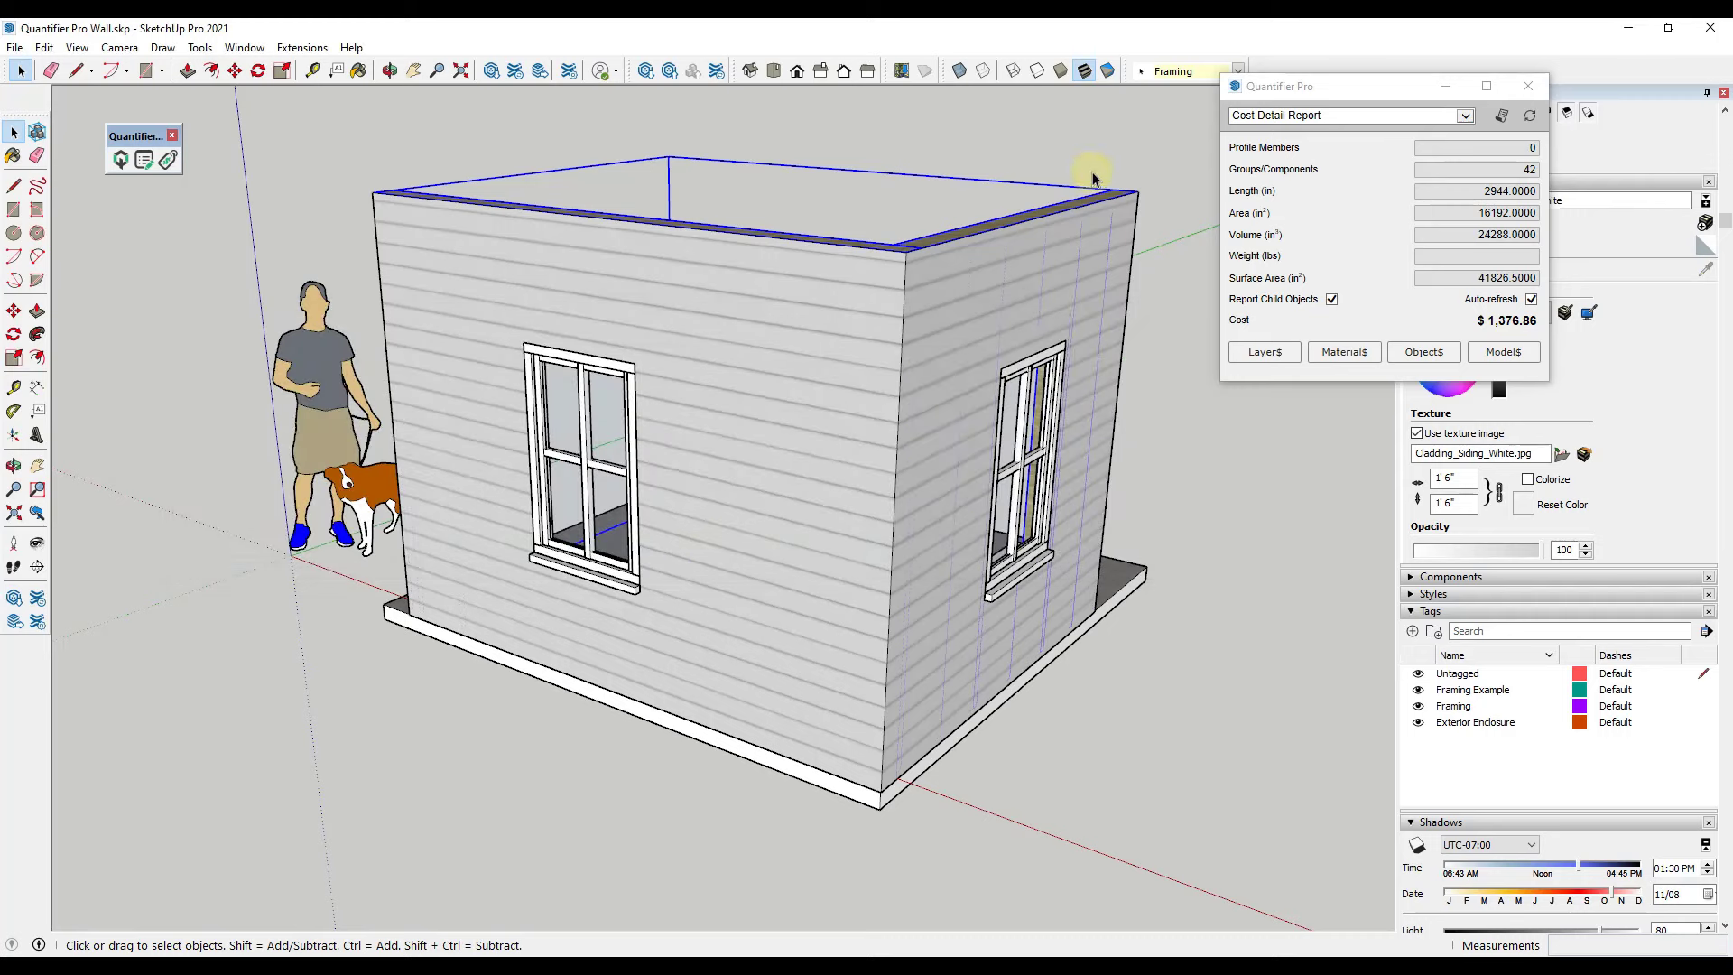
Select the whole building, refresh its cost and generate the Cost Detail Report to compare the totals.
drag(1099, 151, 610, 801)
drag(448, 793, 448, 793)
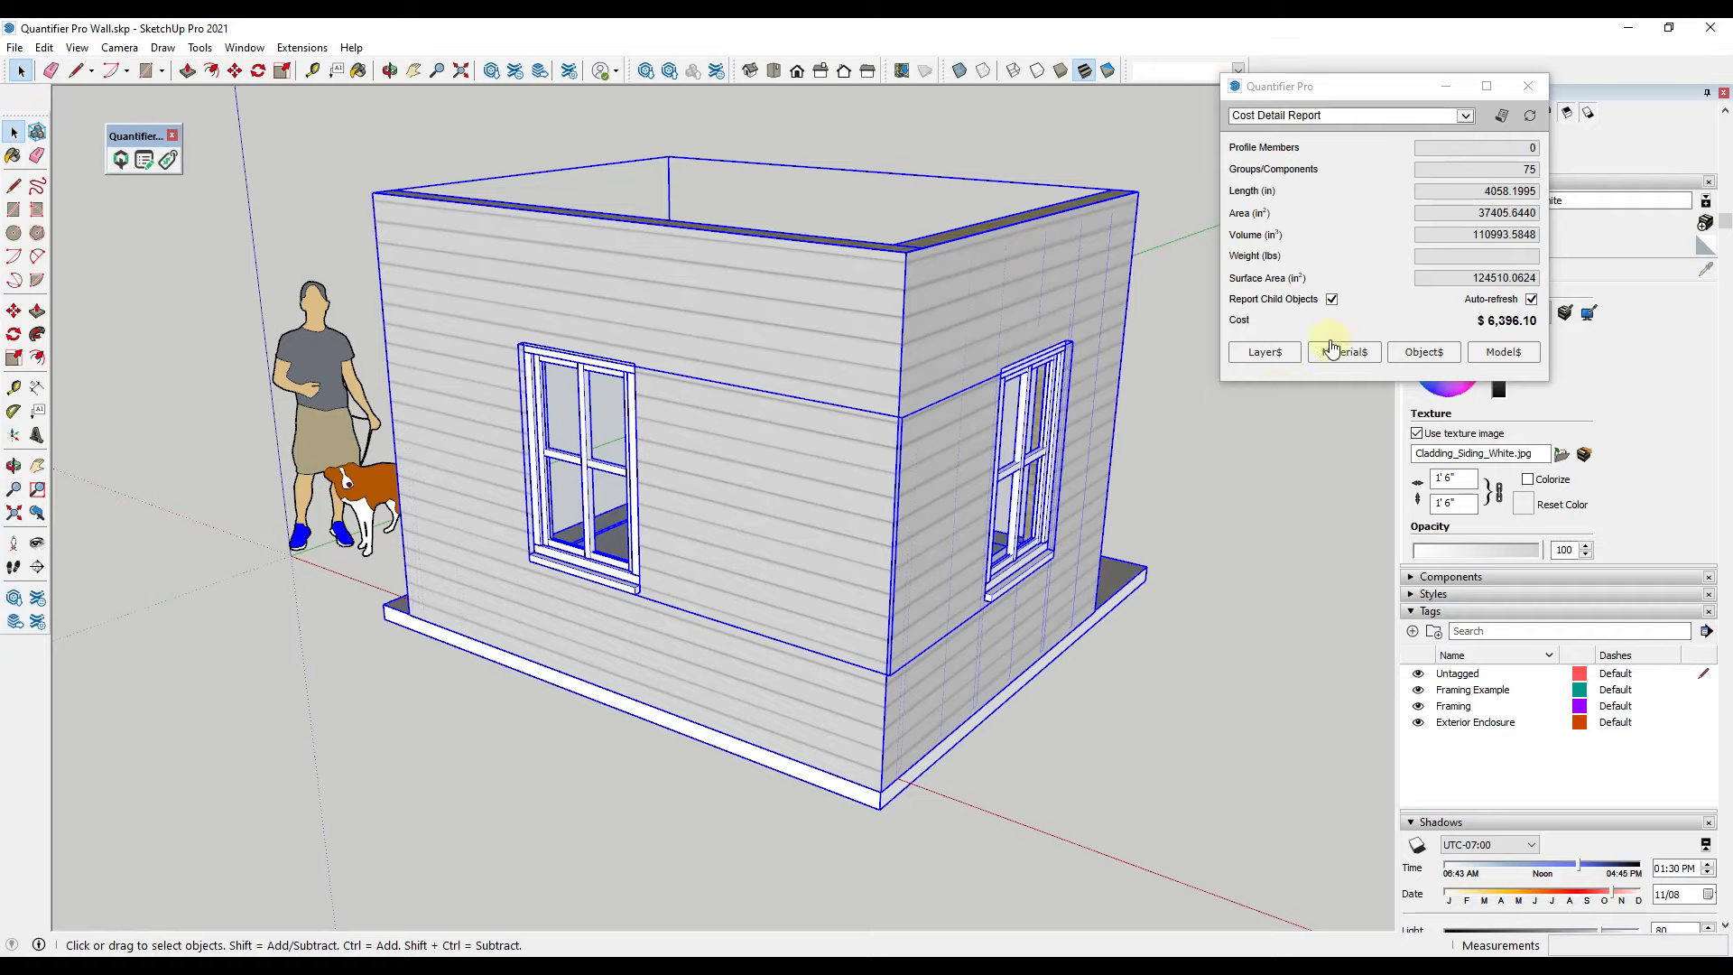
click(1532, 116)
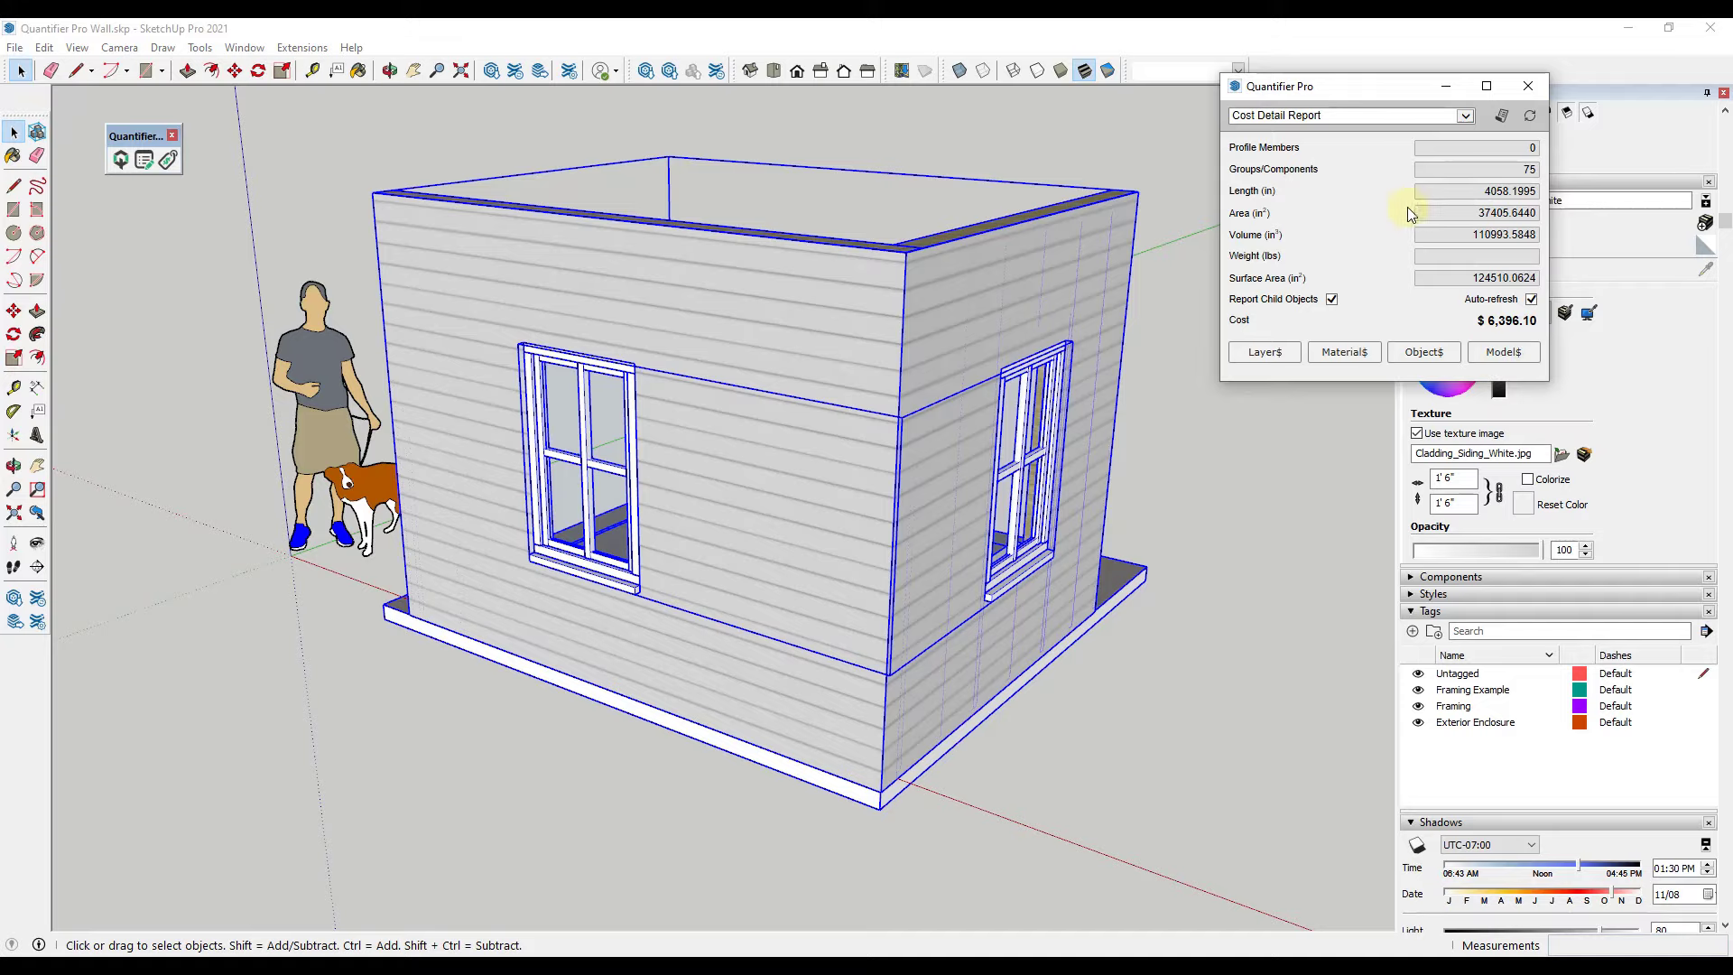
click(1501, 117)
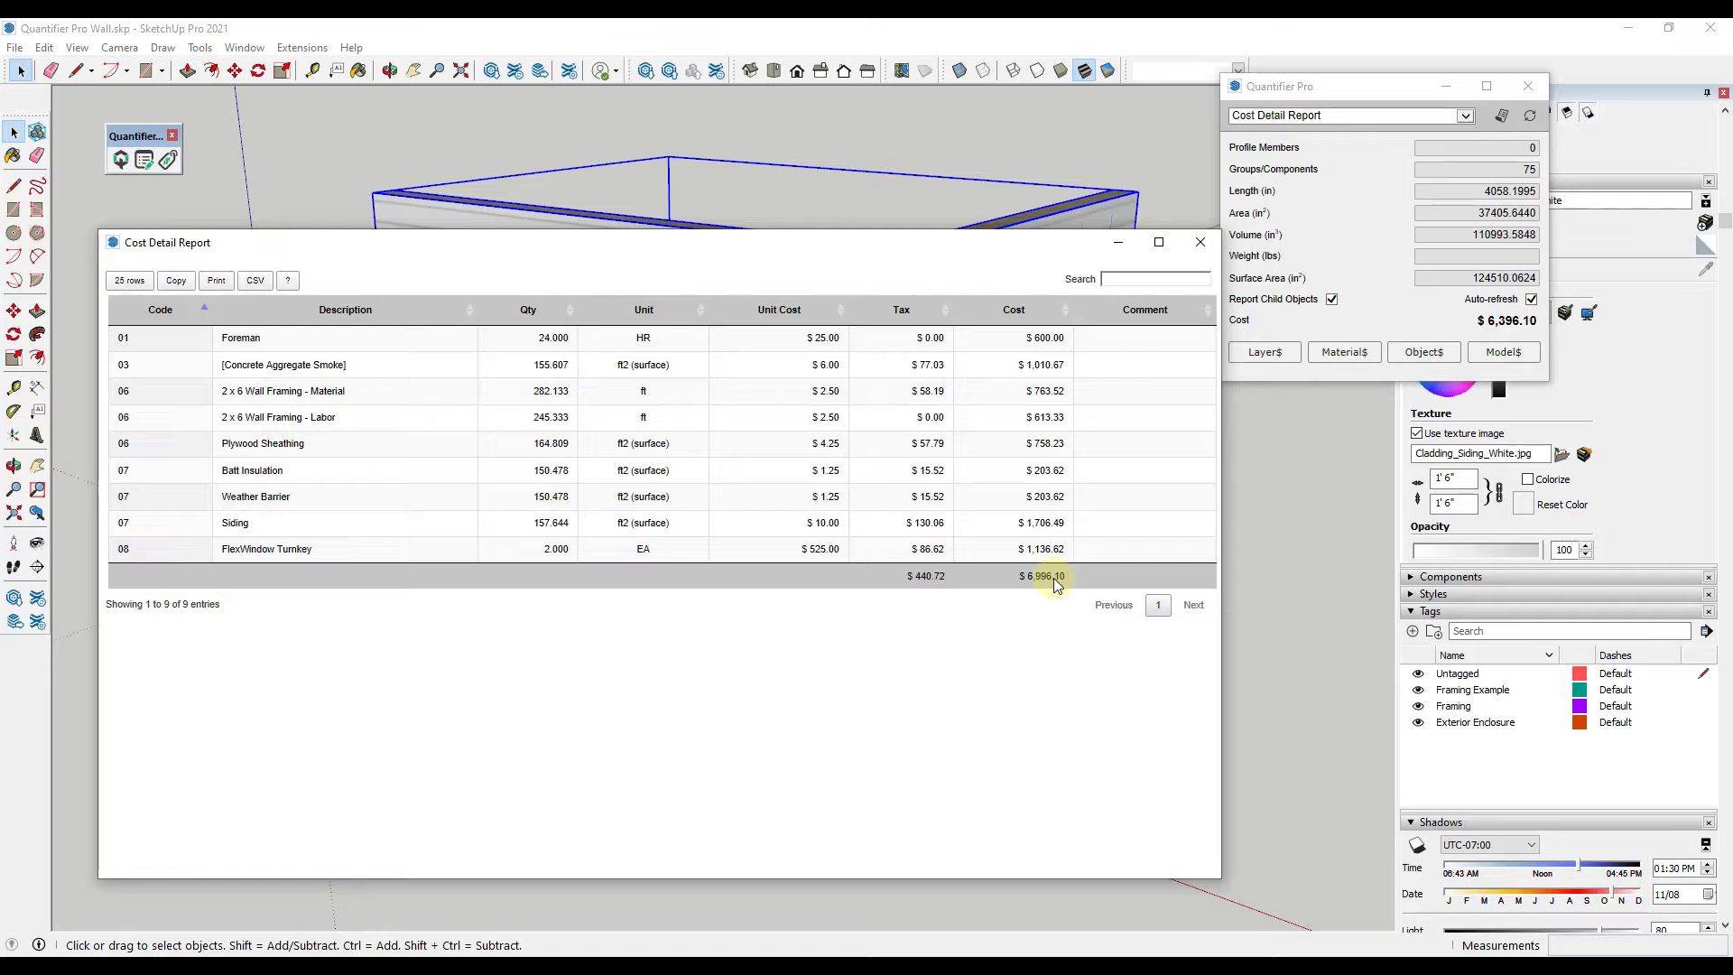
Export the Cost Detail Report as CSV with the default column separator, replacing Quantifier Pro Wall-Cost Detail Report.csv, and open it in Excel.
click(255, 281)
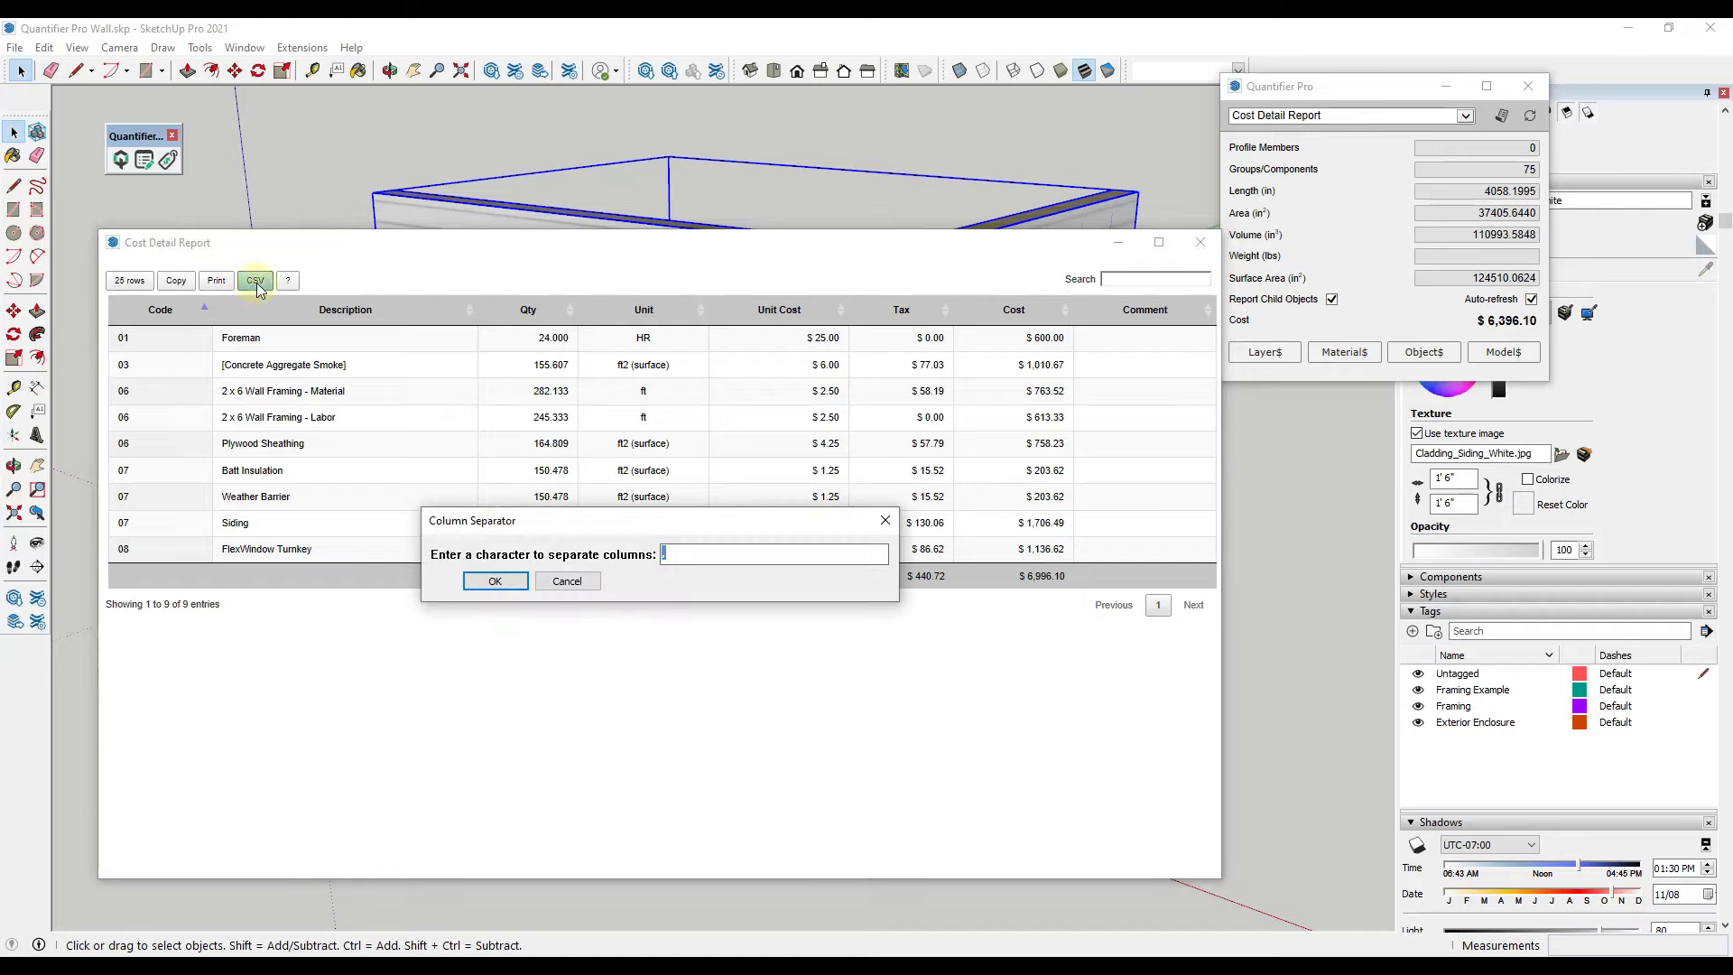
click(503, 581)
scroll(849, 496, down, 3)
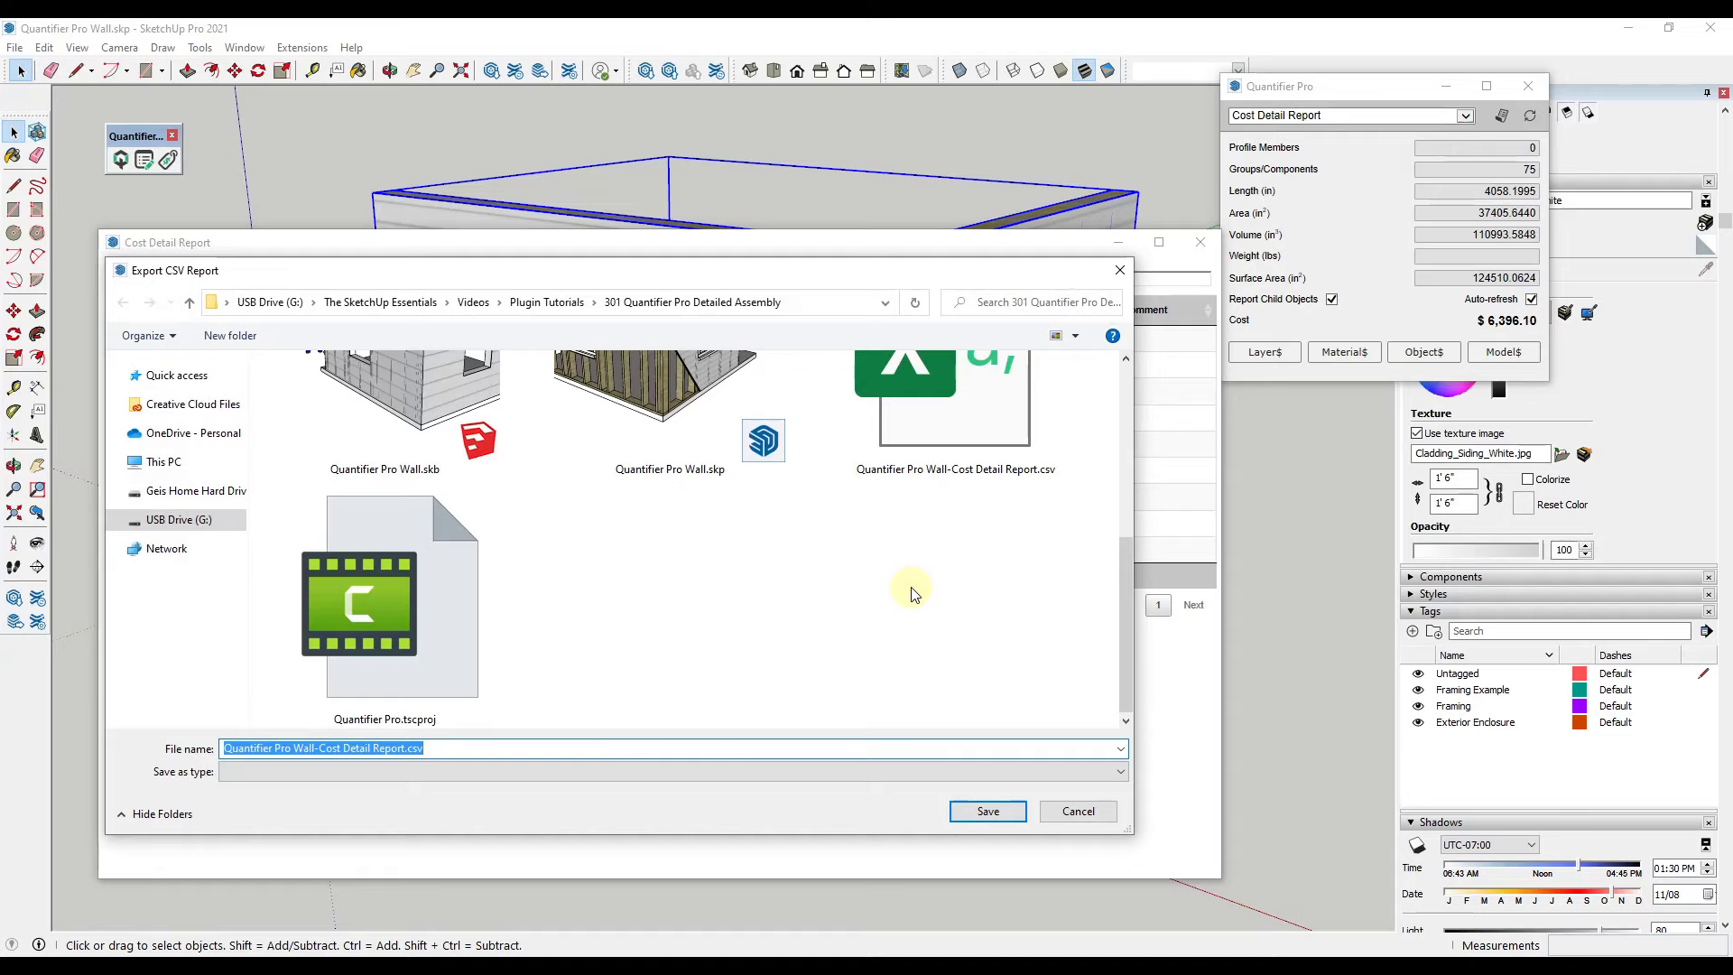
double_click(933, 420)
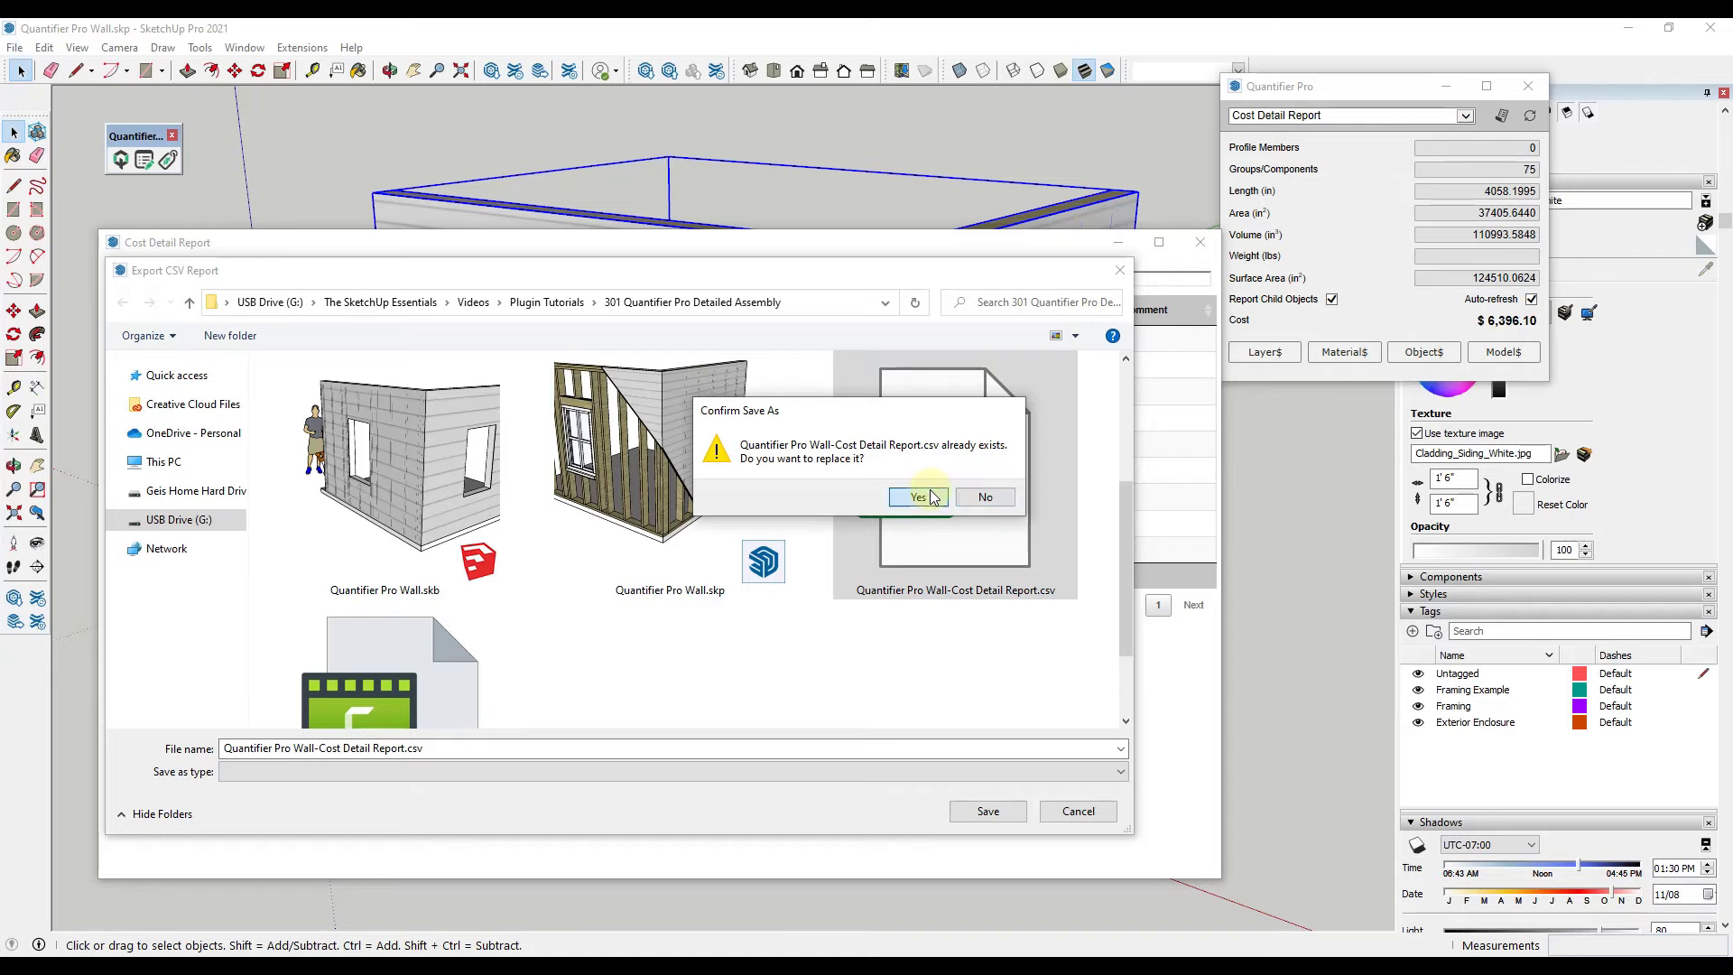
click(919, 497)
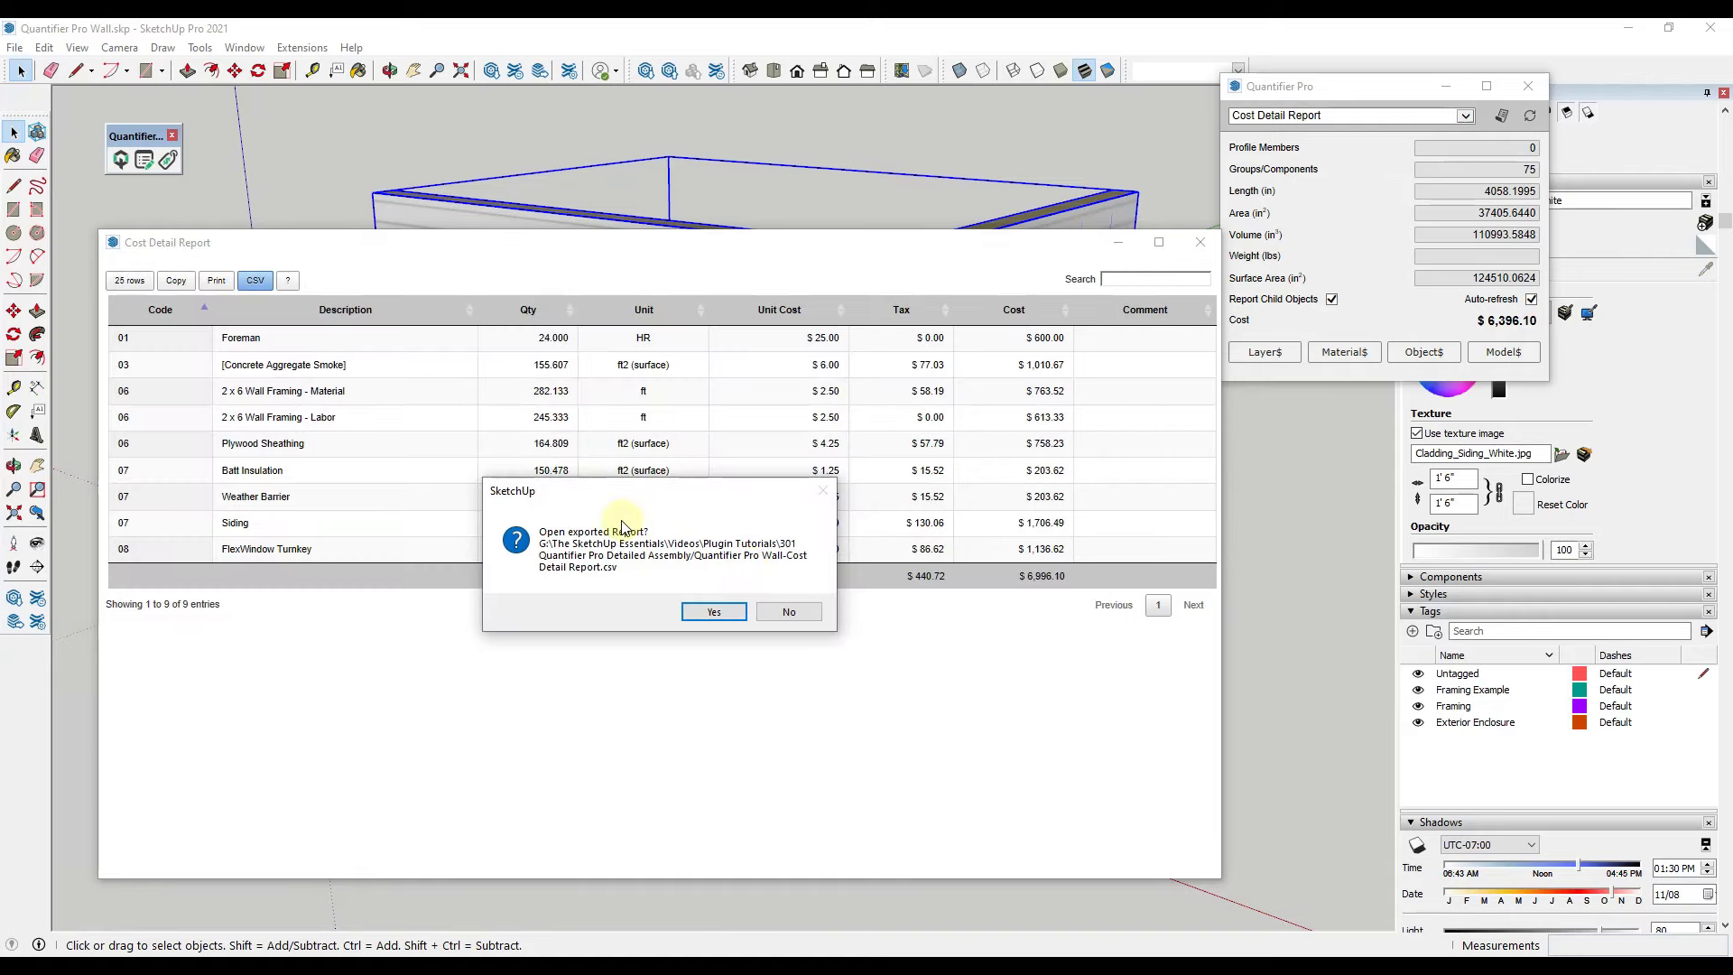
click(712, 612)
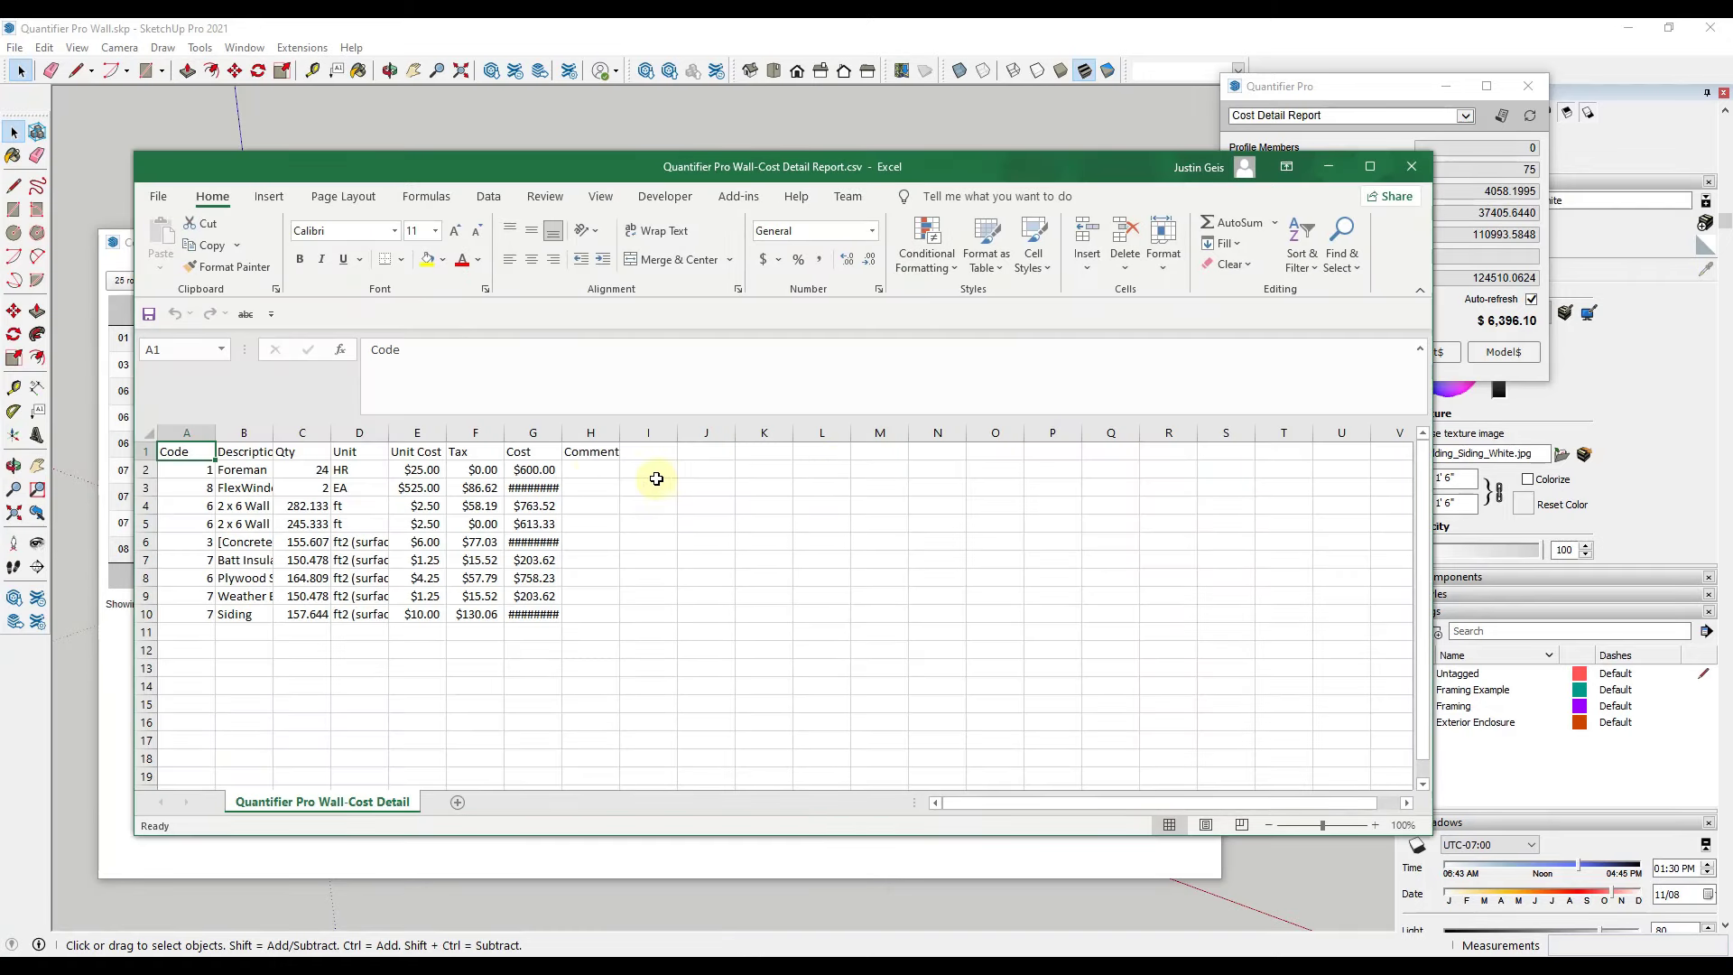
Fit the Cost column to its contents and sort all the cost rows by Code in ascending order.
double_click(562, 432)
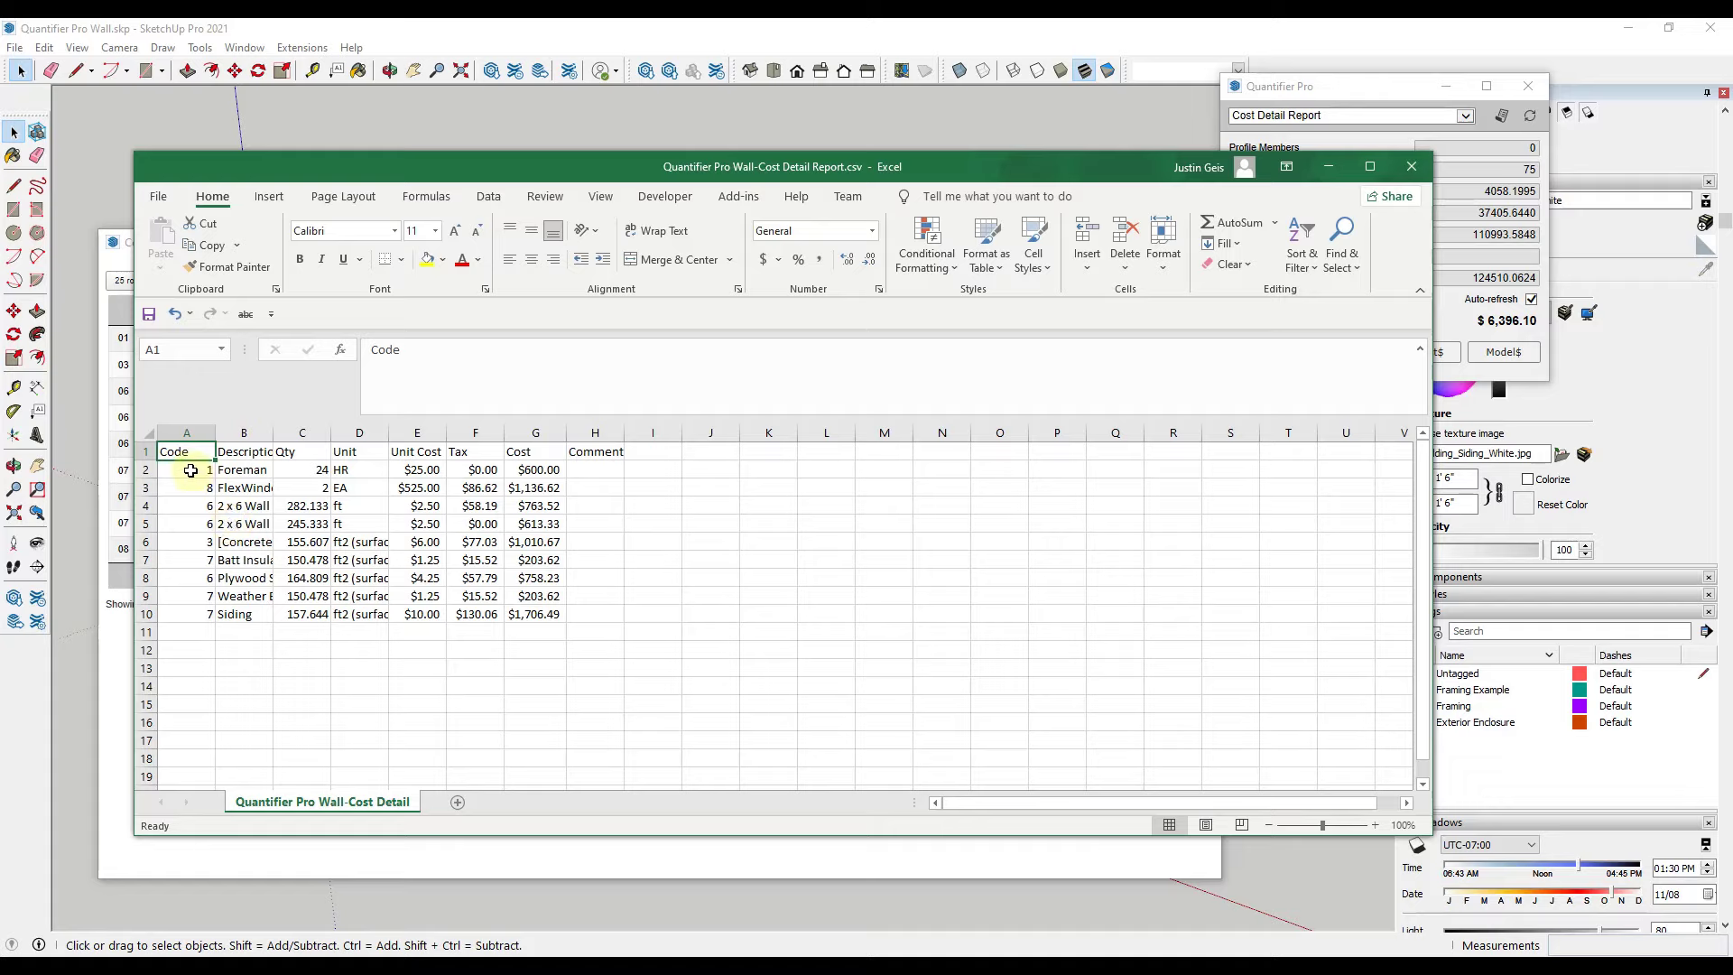
drag(190, 470, 600, 616)
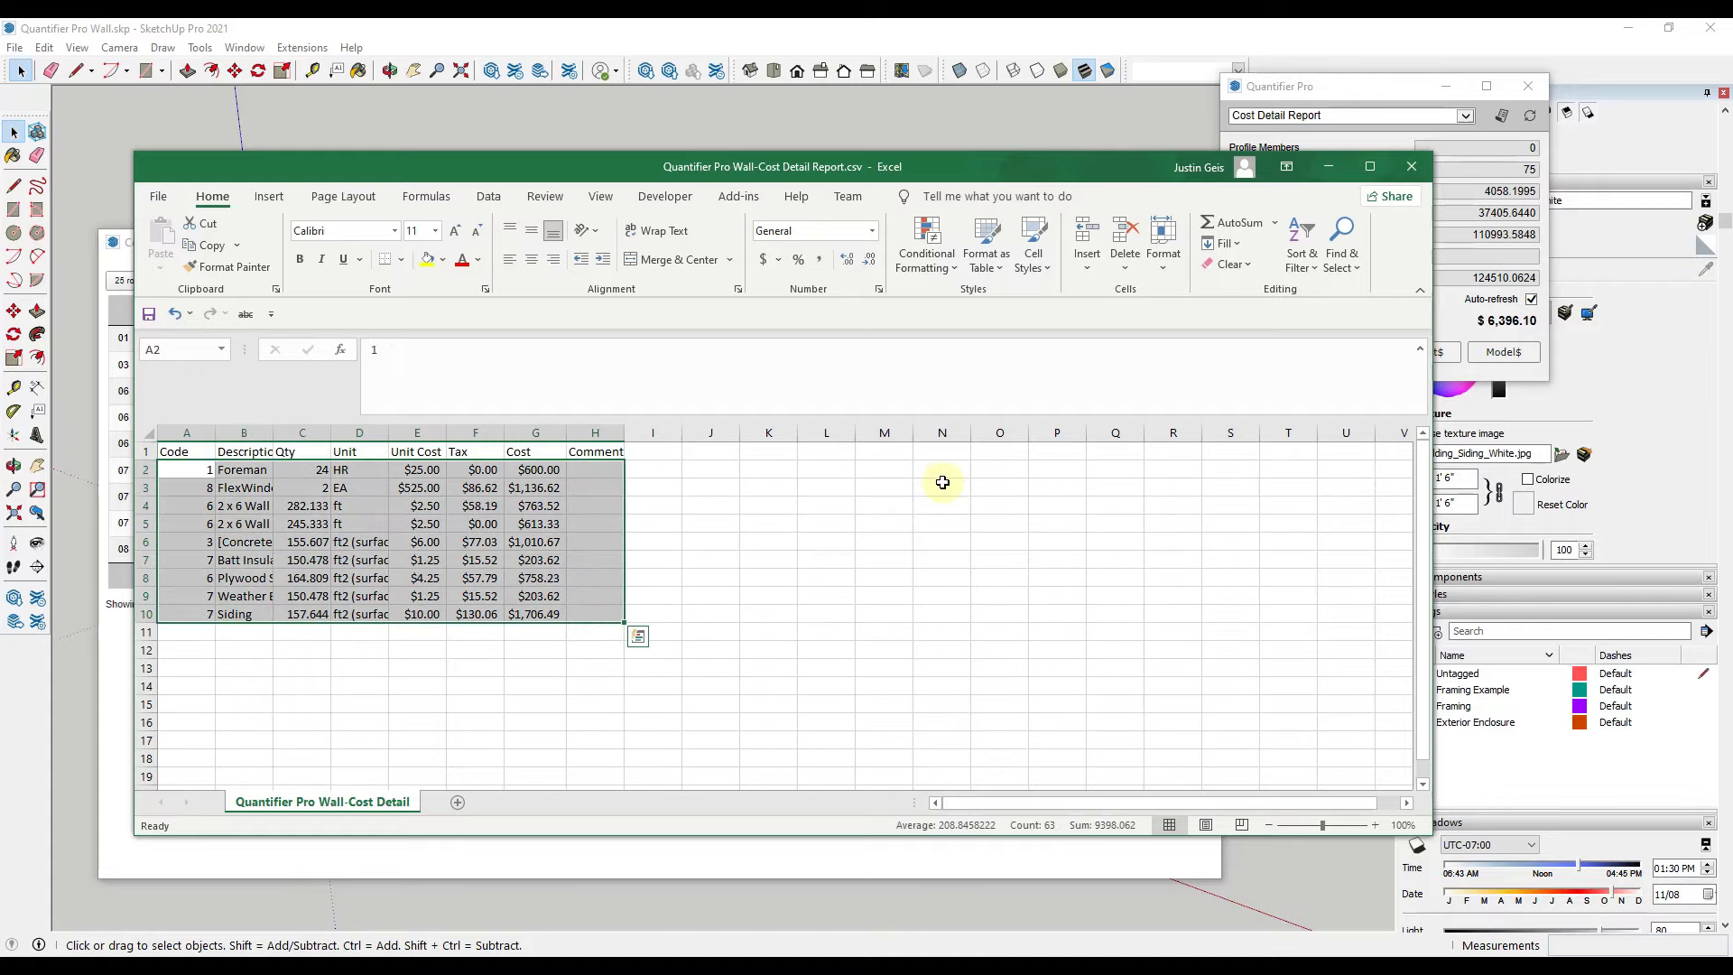
click(1313, 236)
click(1345, 343)
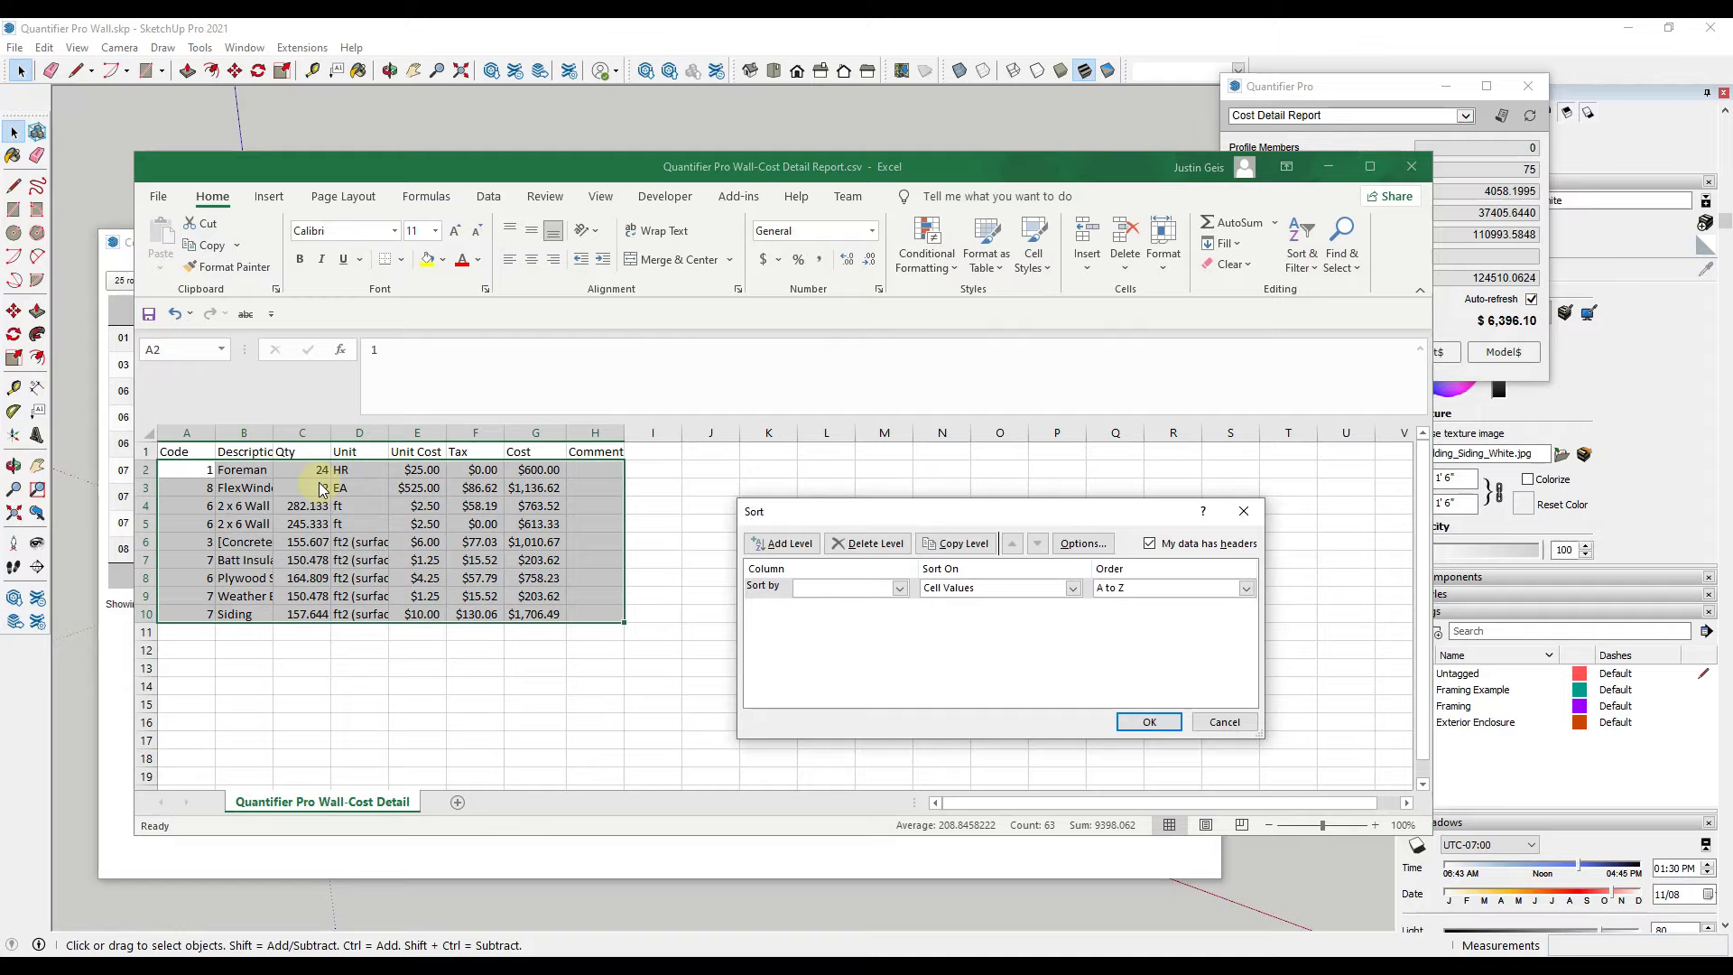
click(824, 591)
click(824, 606)
click(1149, 721)
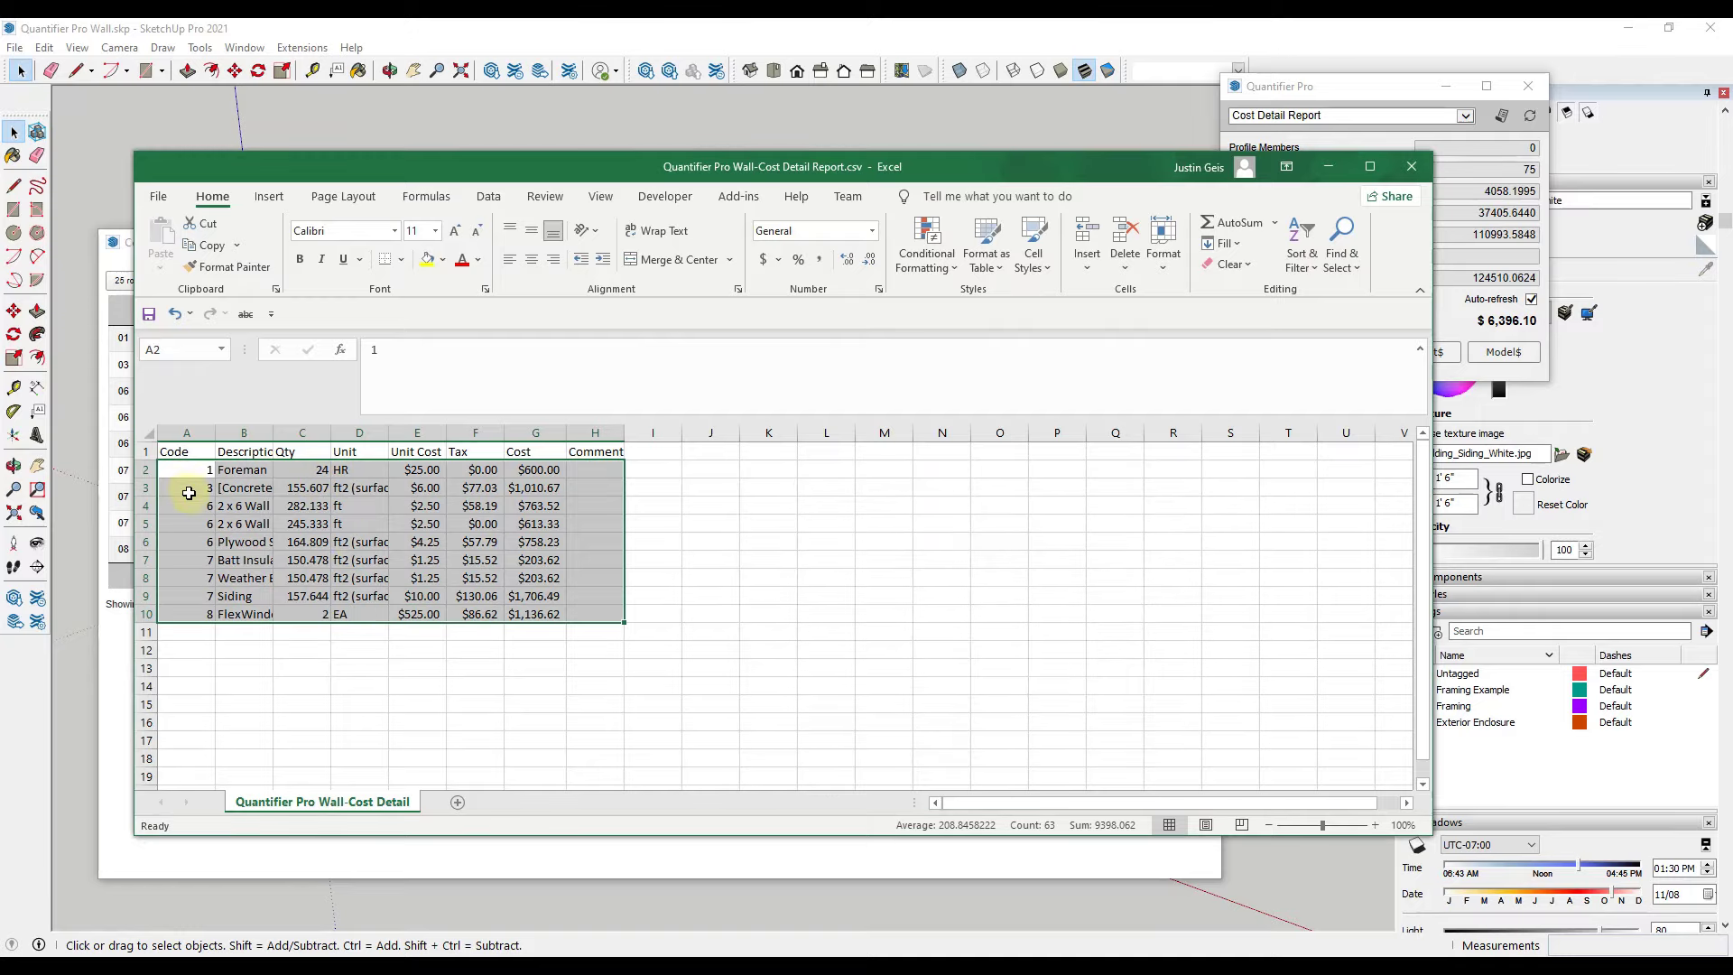
Fit the Description, Qty and Tax columns to the width of their contents.
double_click(273, 432)
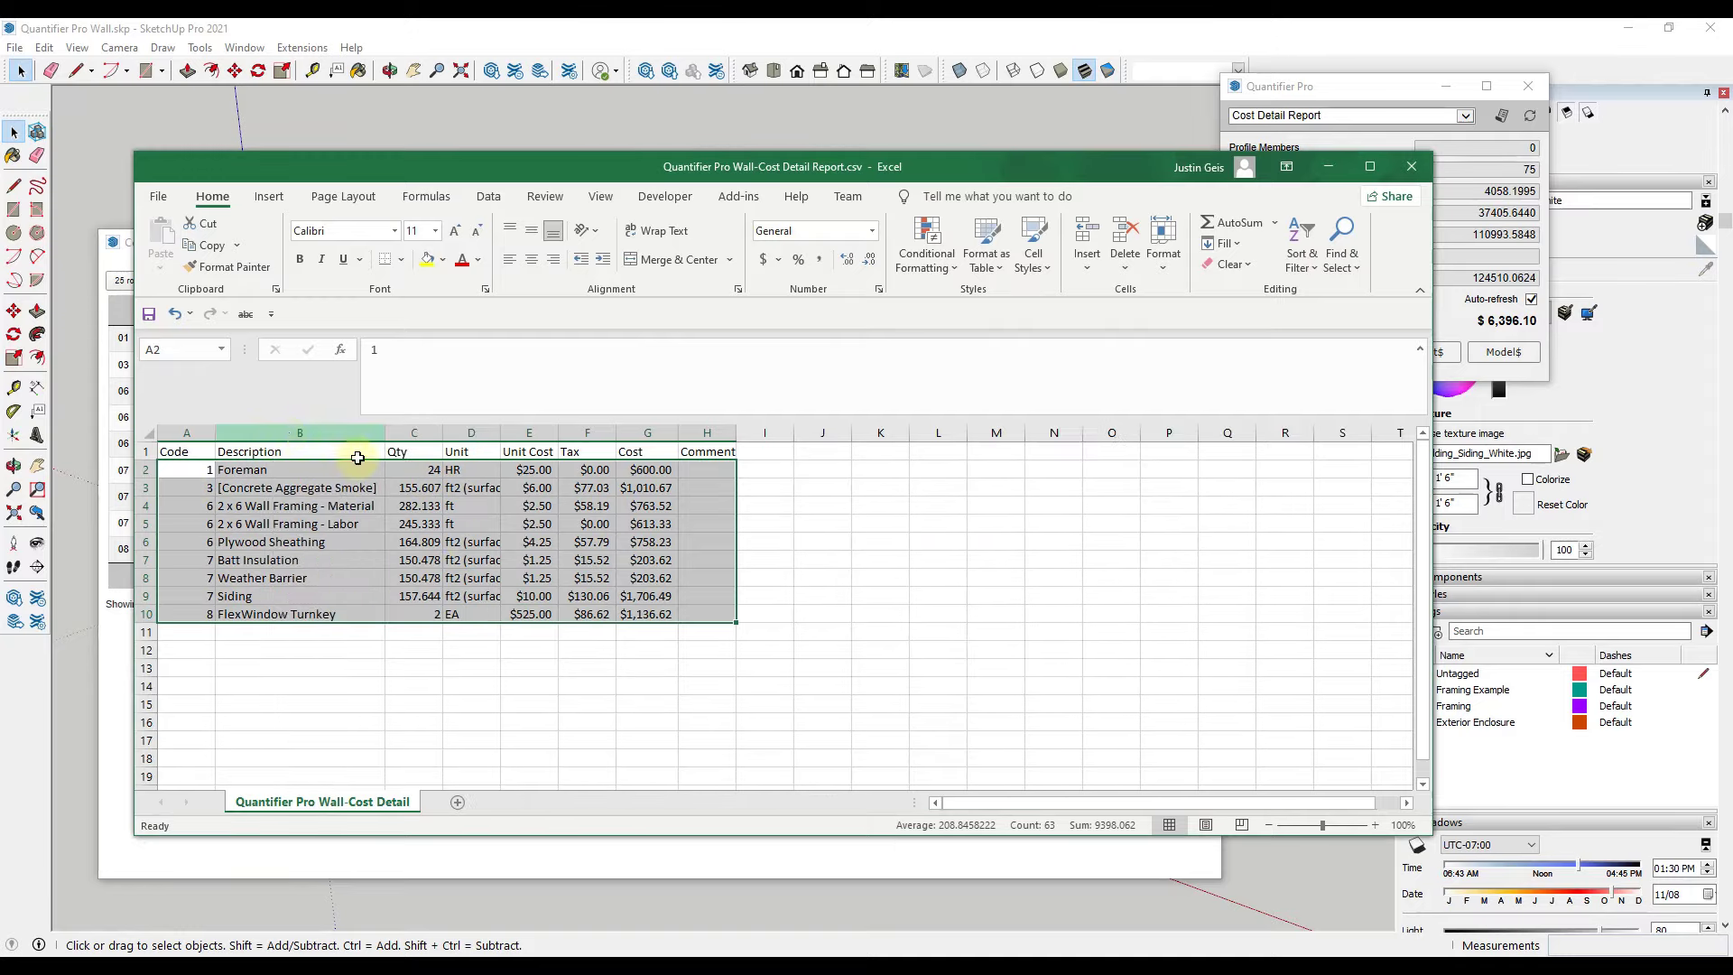
double_click(442, 435)
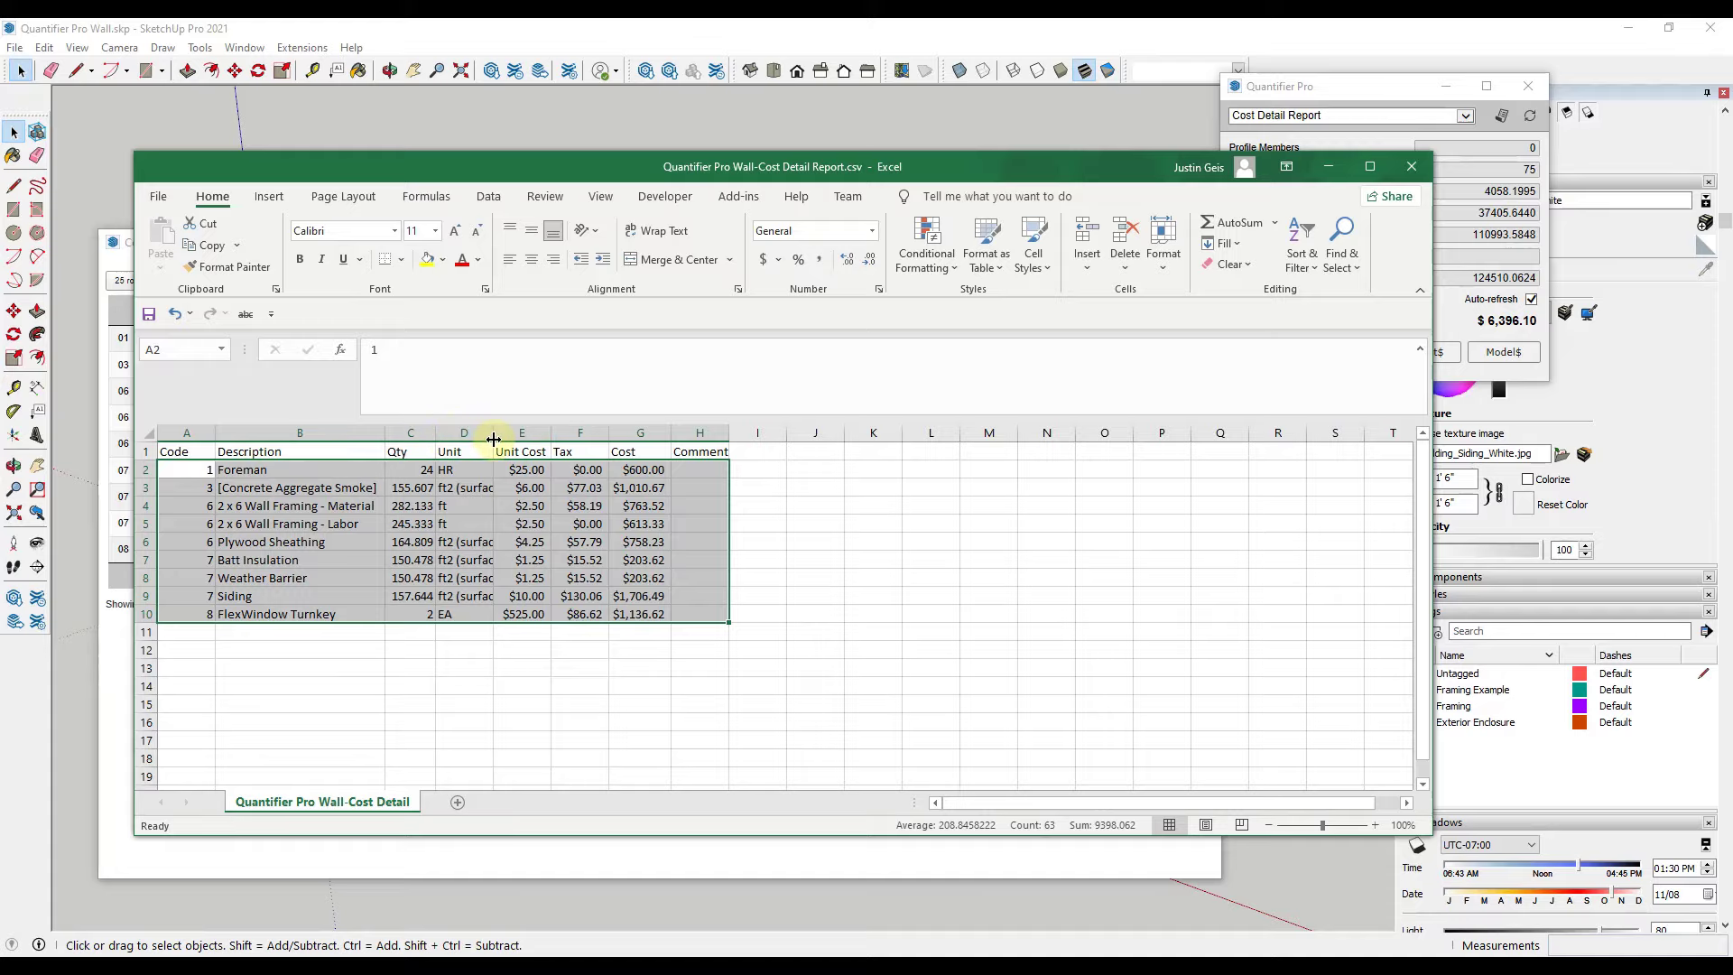
double_click(606, 433)
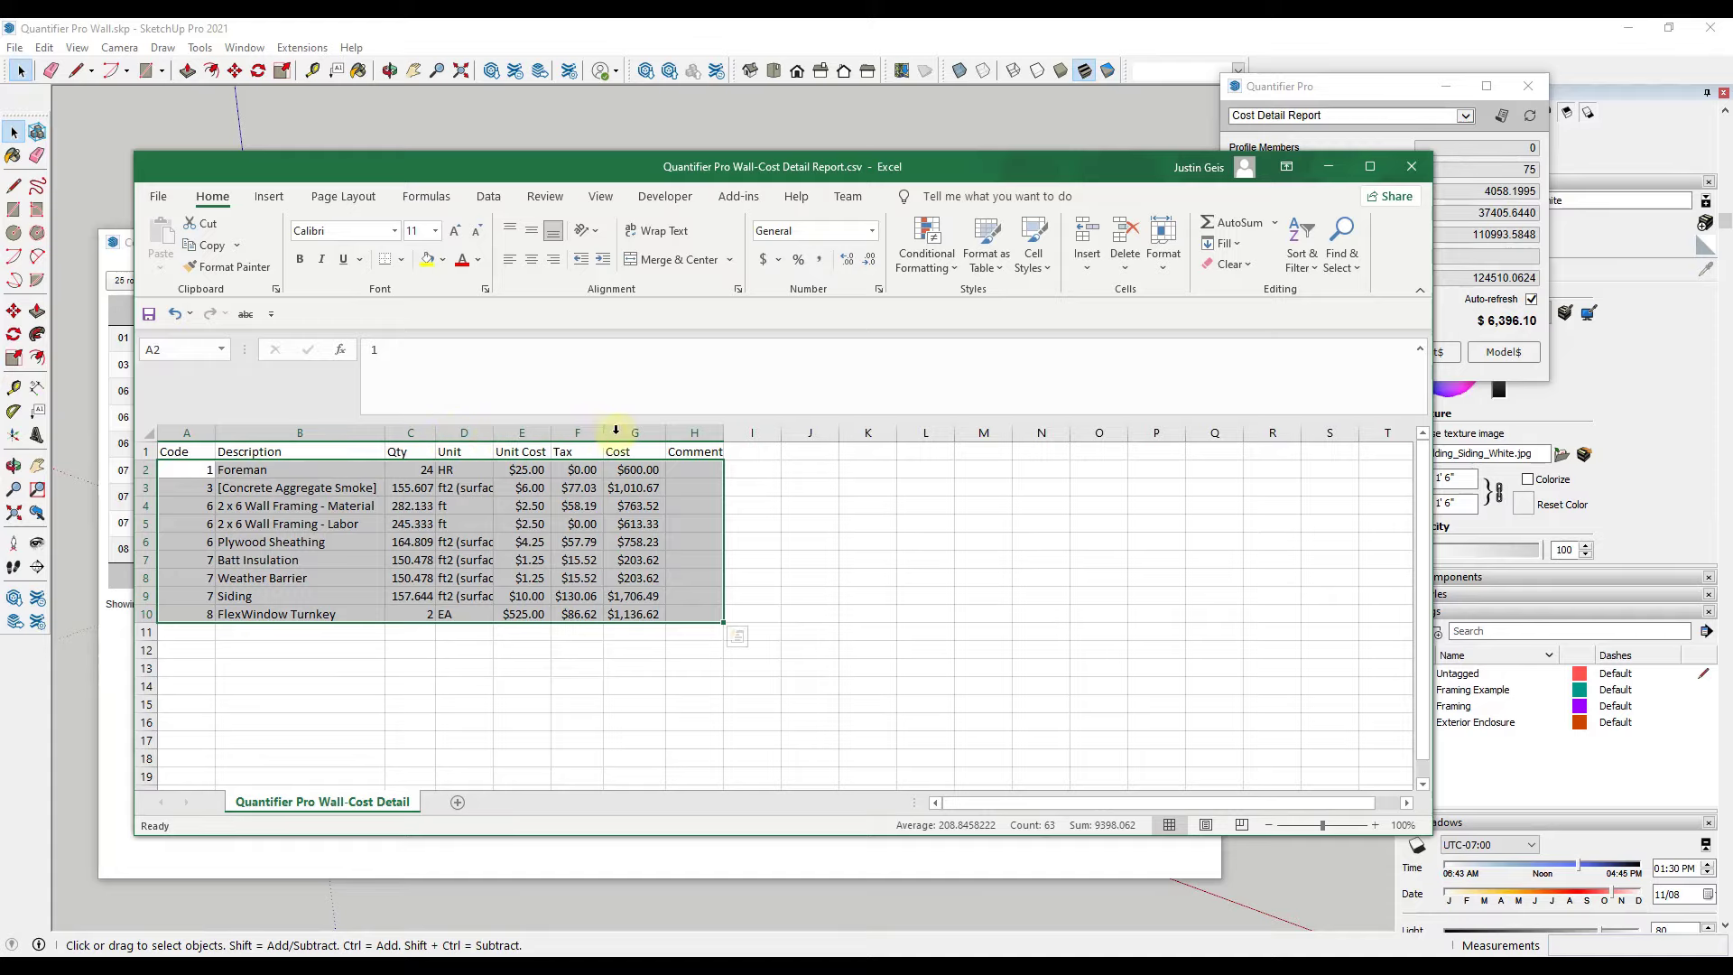
click(619, 647)
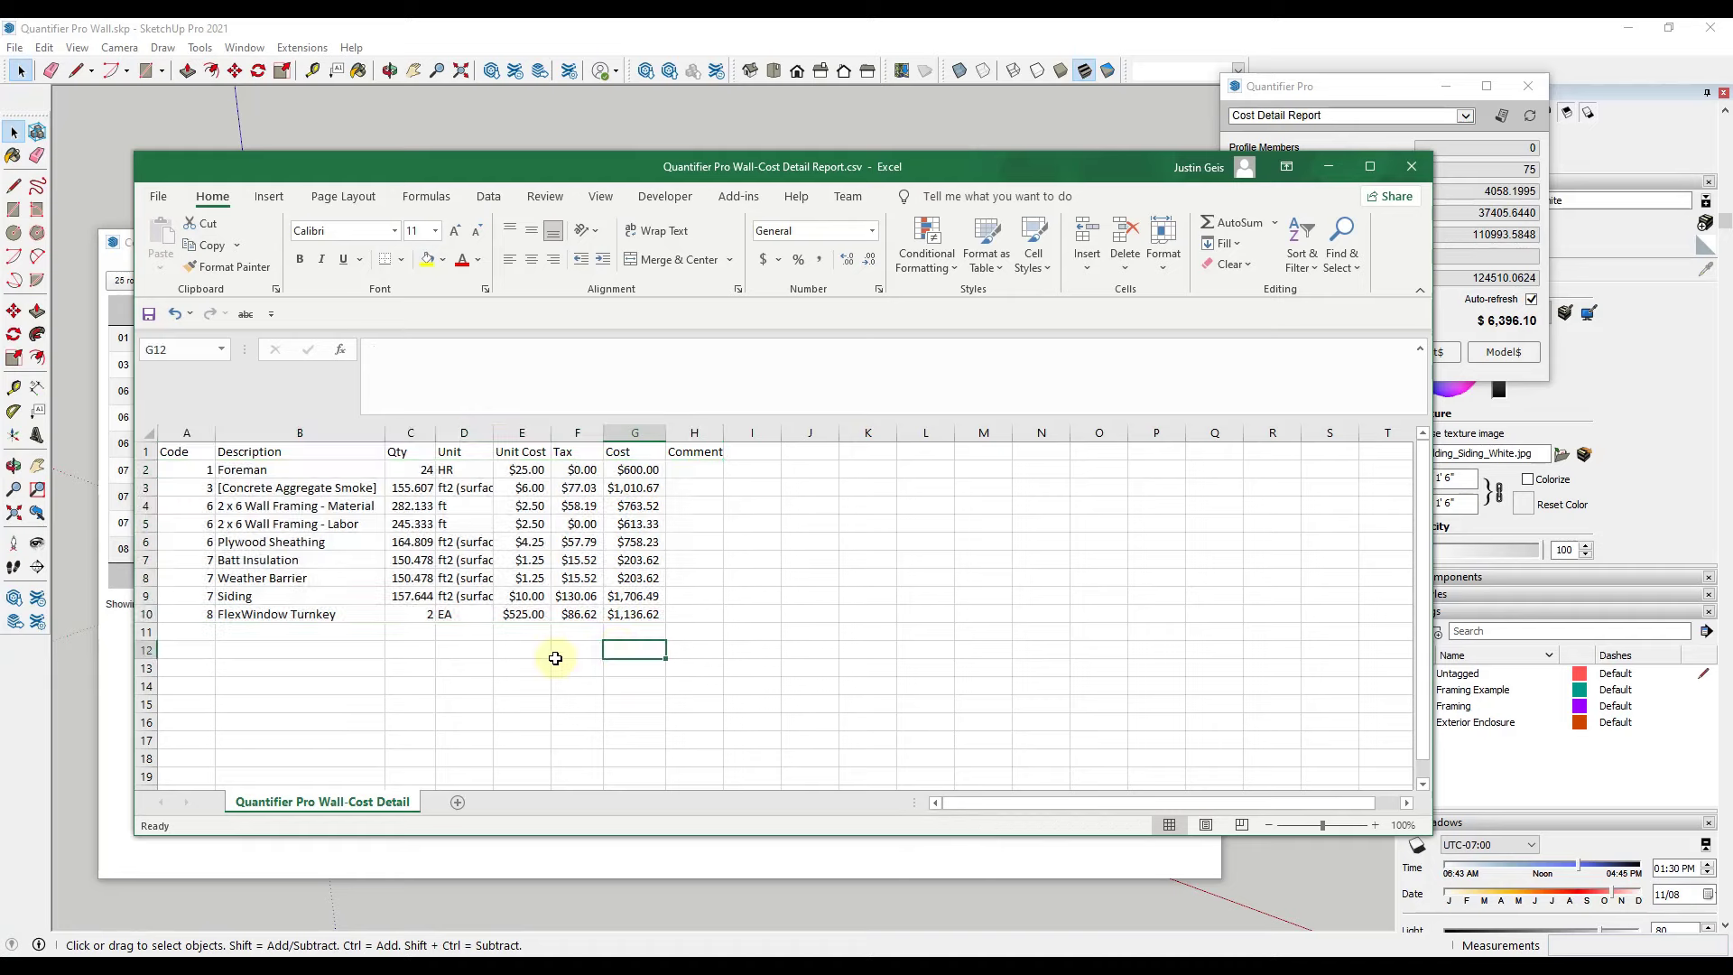
Enter the label Total in cell E12, two rows below the cost lines.
click(526, 650)
text(Total)
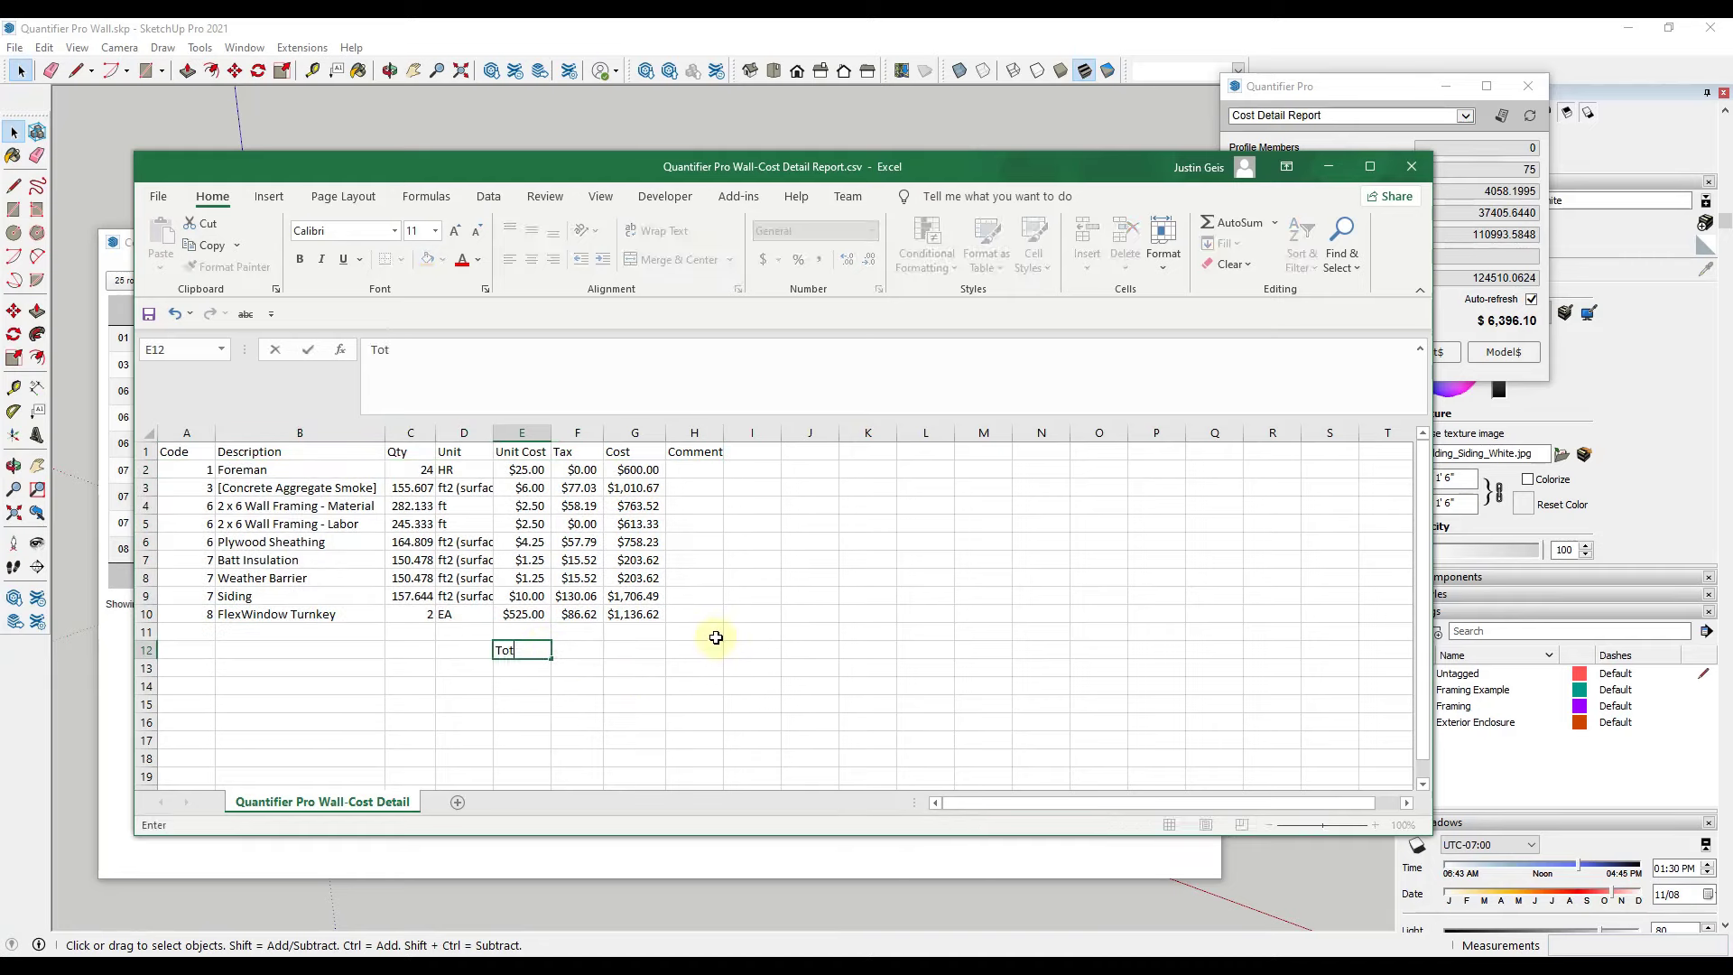
key(Return)
Sum the Cost column in cell G12 with a SUM formula over G2:G11.
key(Up)
key(Right)
key(Right)
text(=sum()
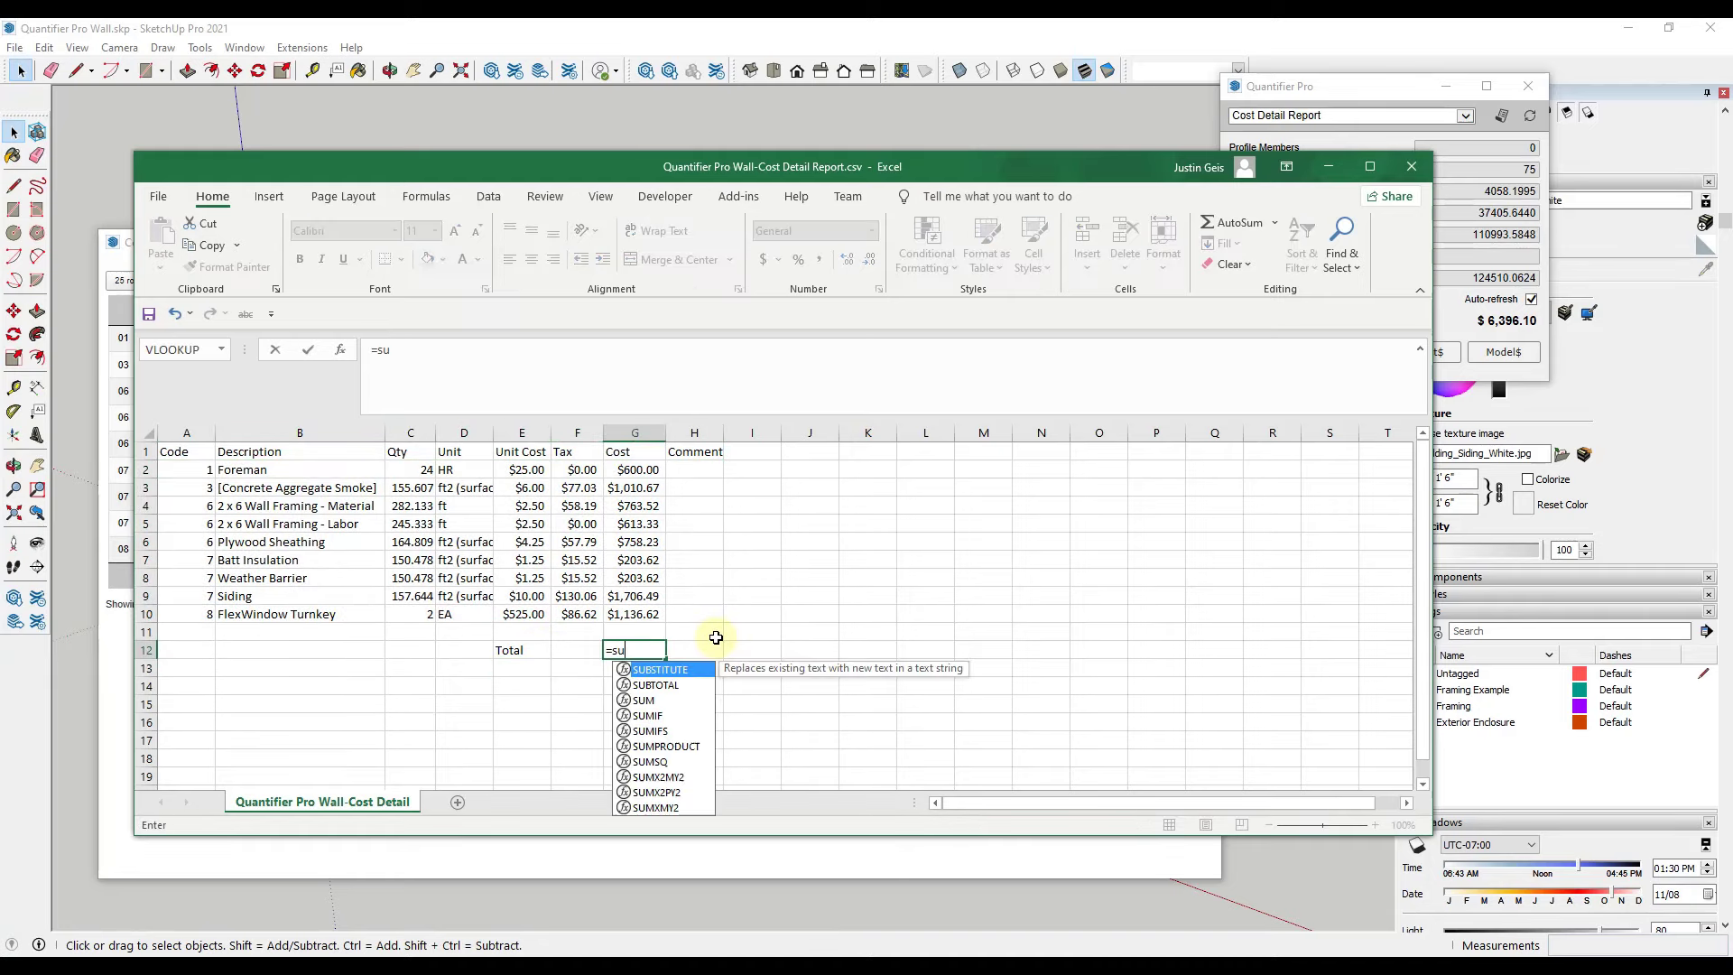
key(Up)
key(shift+Up)
key(shift+Up)
key(shift+Up)
key(shift+Up)
key(shift+Up)
key(shift+Up)
key(shift+Up)
key(shift+Up)
key(shift+Up)
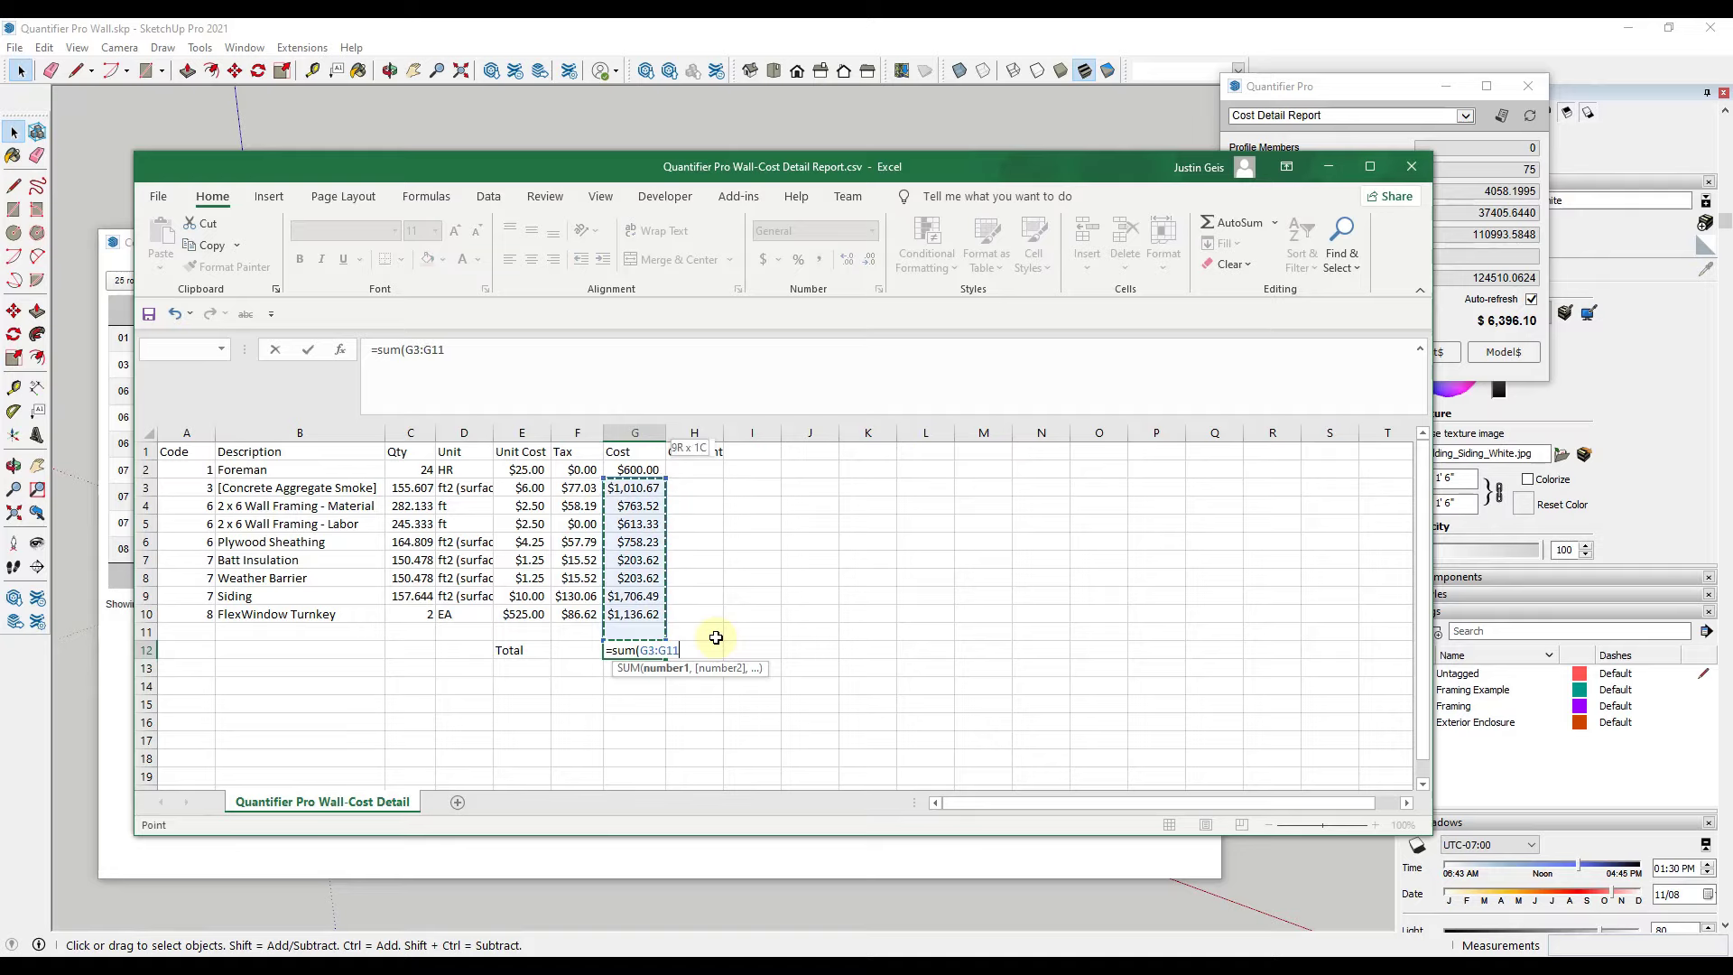
key(Return)
key(Up)
key(Up)
key(Up)
key(Up)
key(Up)
key(Up)
key(Up)
key(Up)
key(Up)
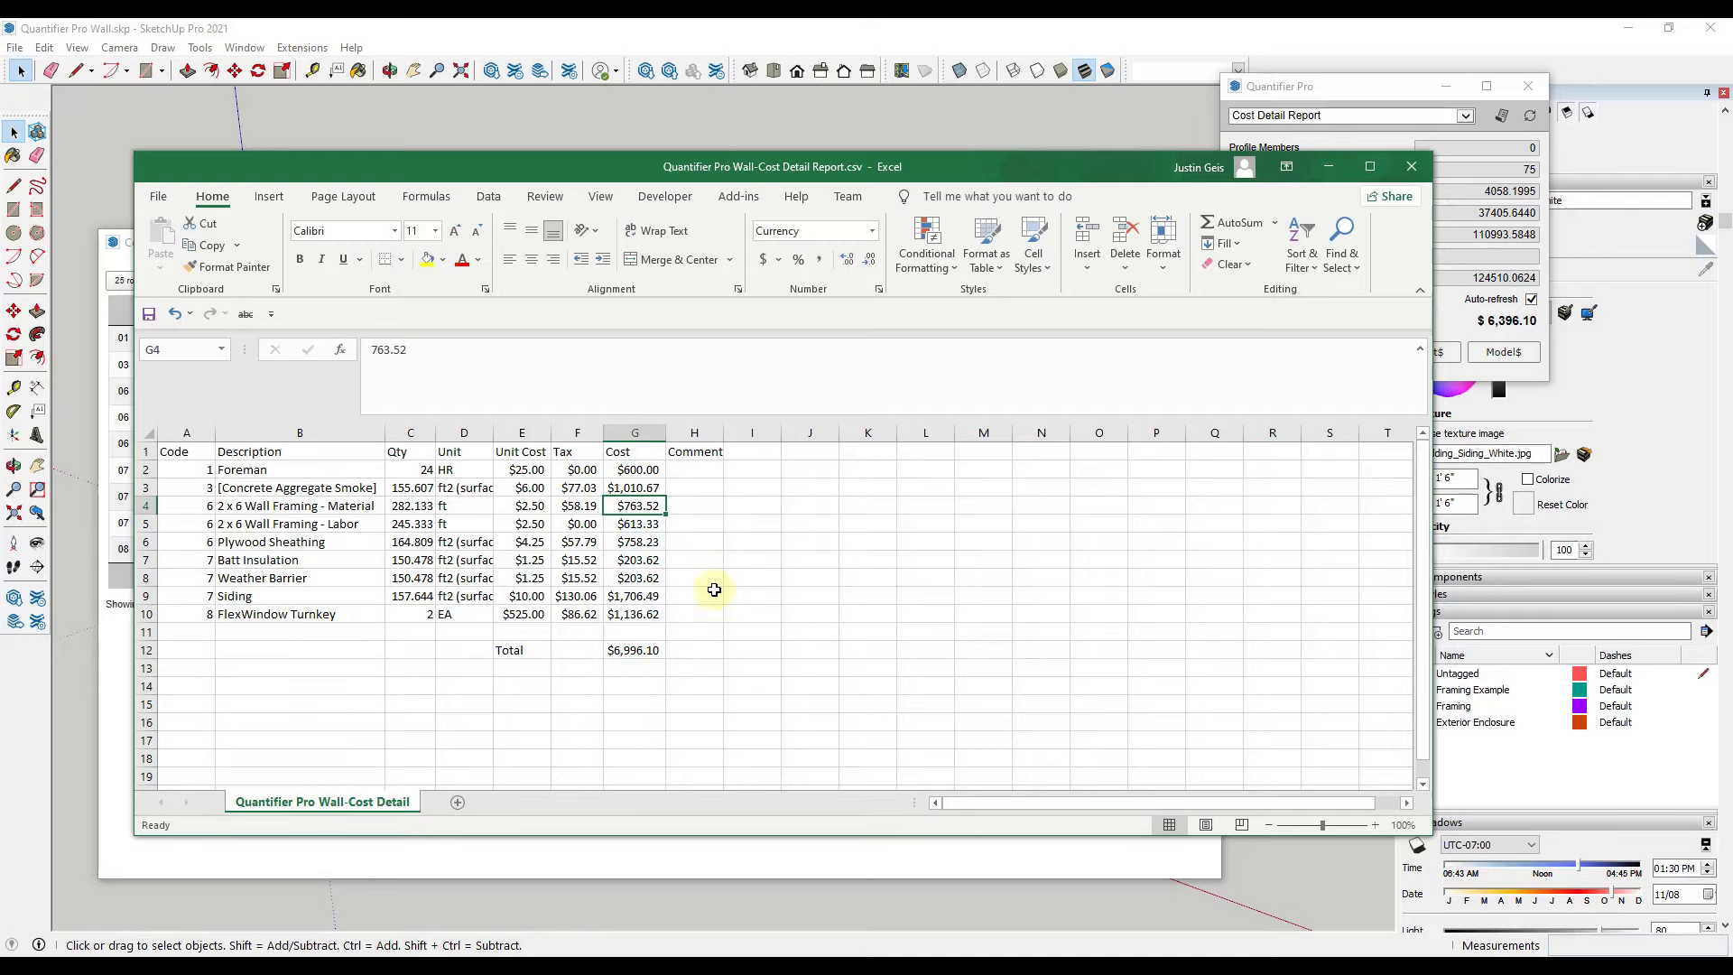